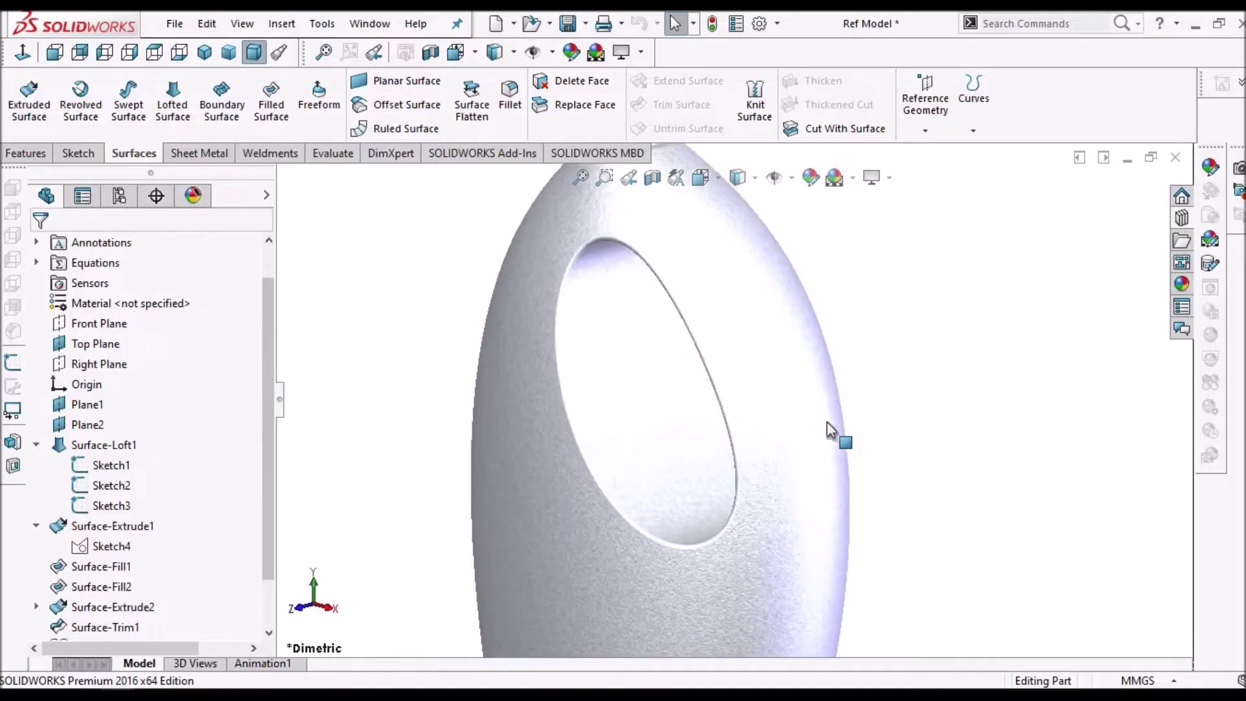
# Inspect the reference bottle model from several sides and switch to the Demo Model part.
pyautogui.moveTo(834, 431); pyautogui.dragTo(839, 501, button='middle')
pyautogui.scroll(3, 726, 391)
pyautogui.moveTo(726, 392); pyautogui.dragTo(948, 545, button='middle')
pyautogui.click(253, 52)
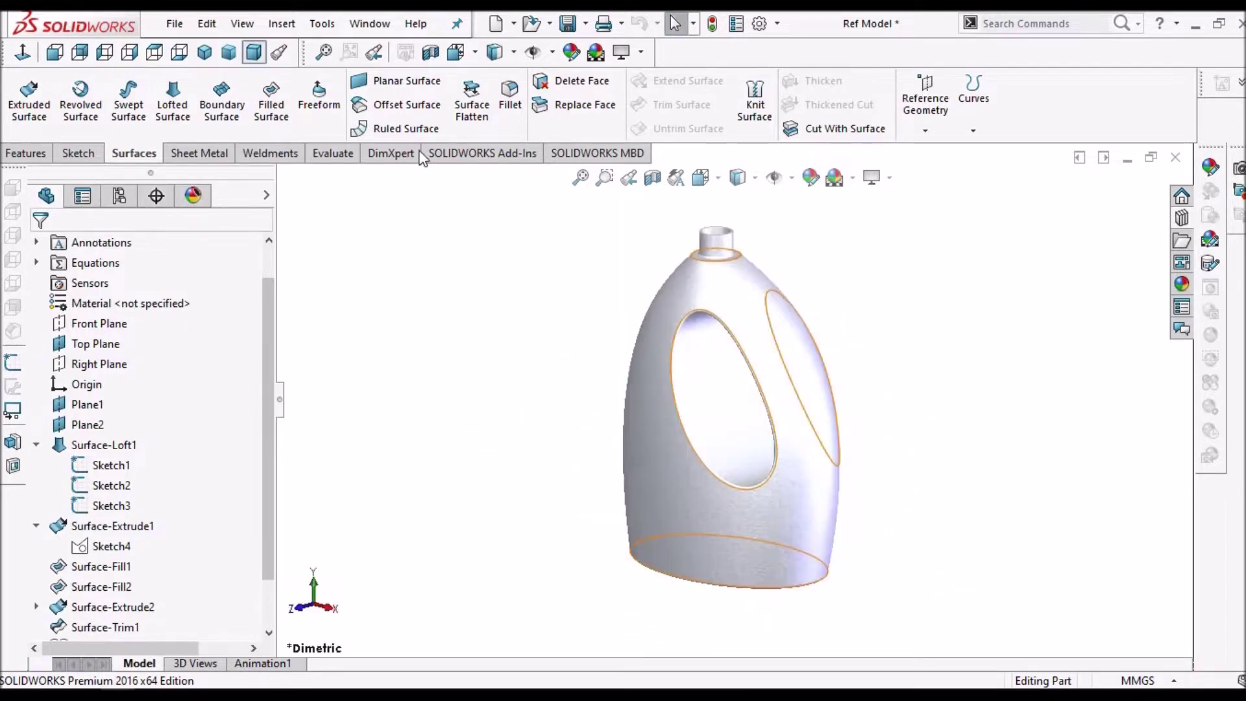
pyautogui.click(481, 361)
pyautogui.click(382, 26)
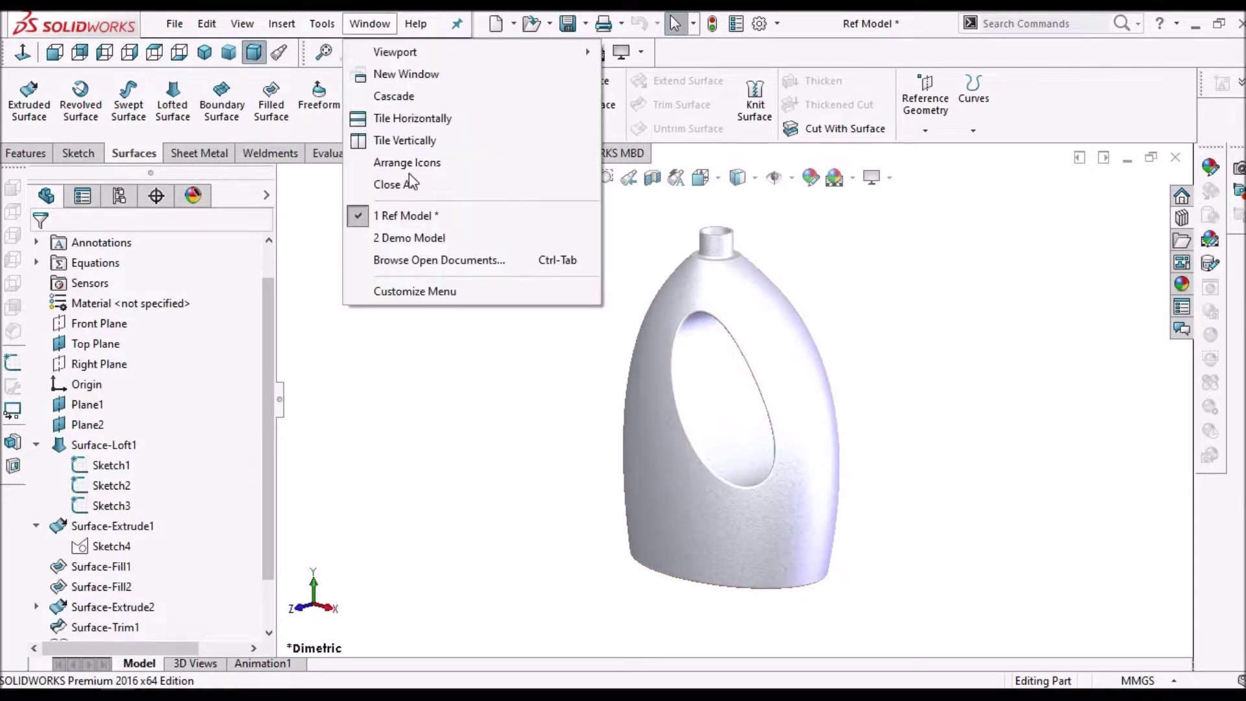
pyautogui.click(415, 240)
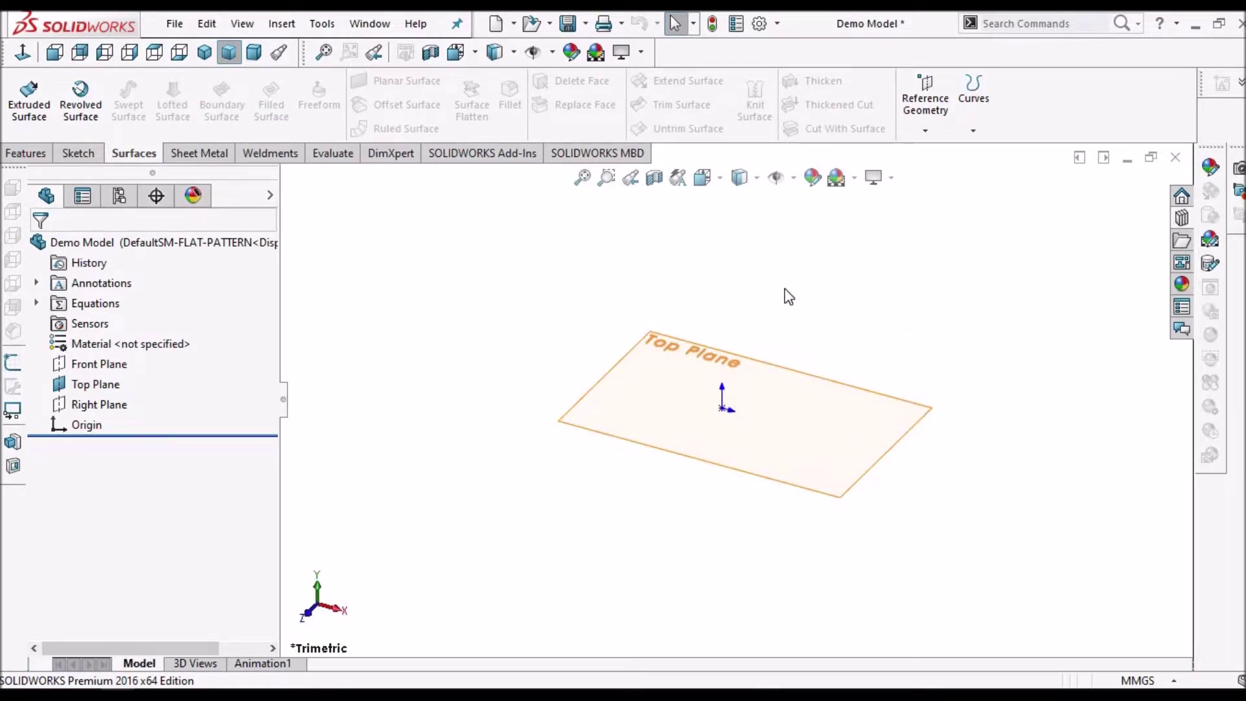
# Sketch an ellipse centred on the origin on the Top Plane, with semi-axes of about 42.5 mm horizontally and 23.7 mm vertically.
pyautogui.click(790, 446)
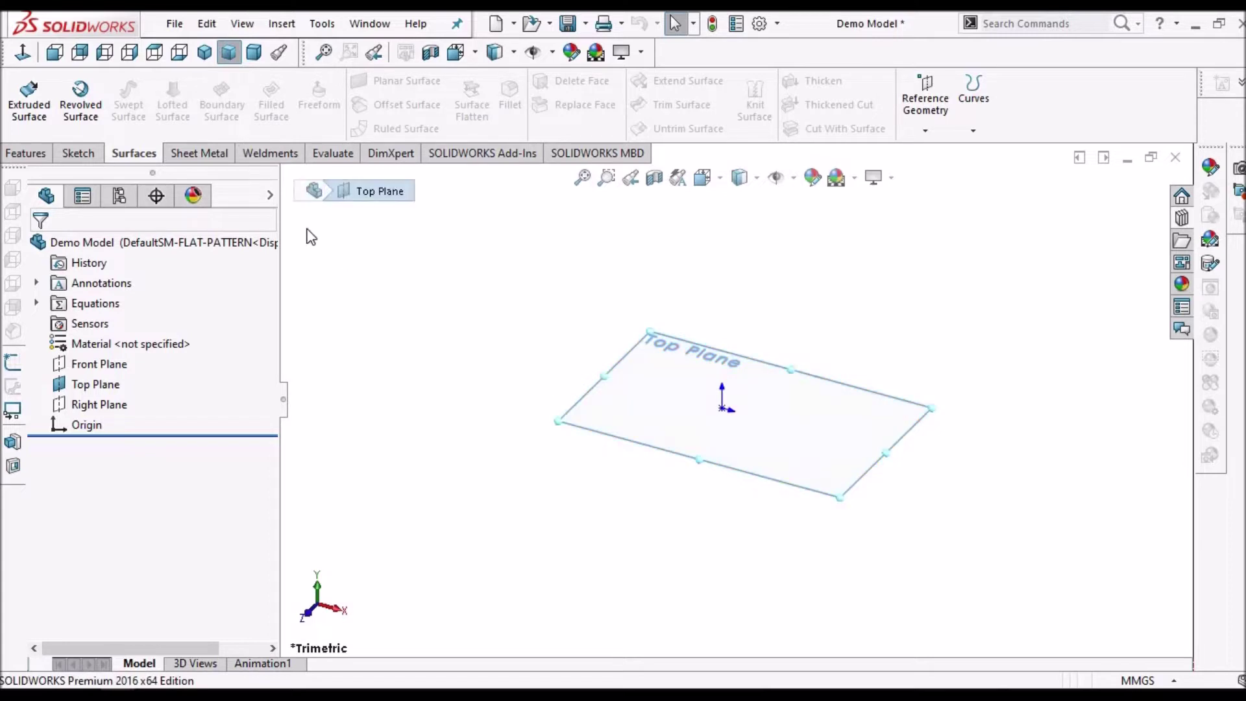
pyautogui.click(67, 159)
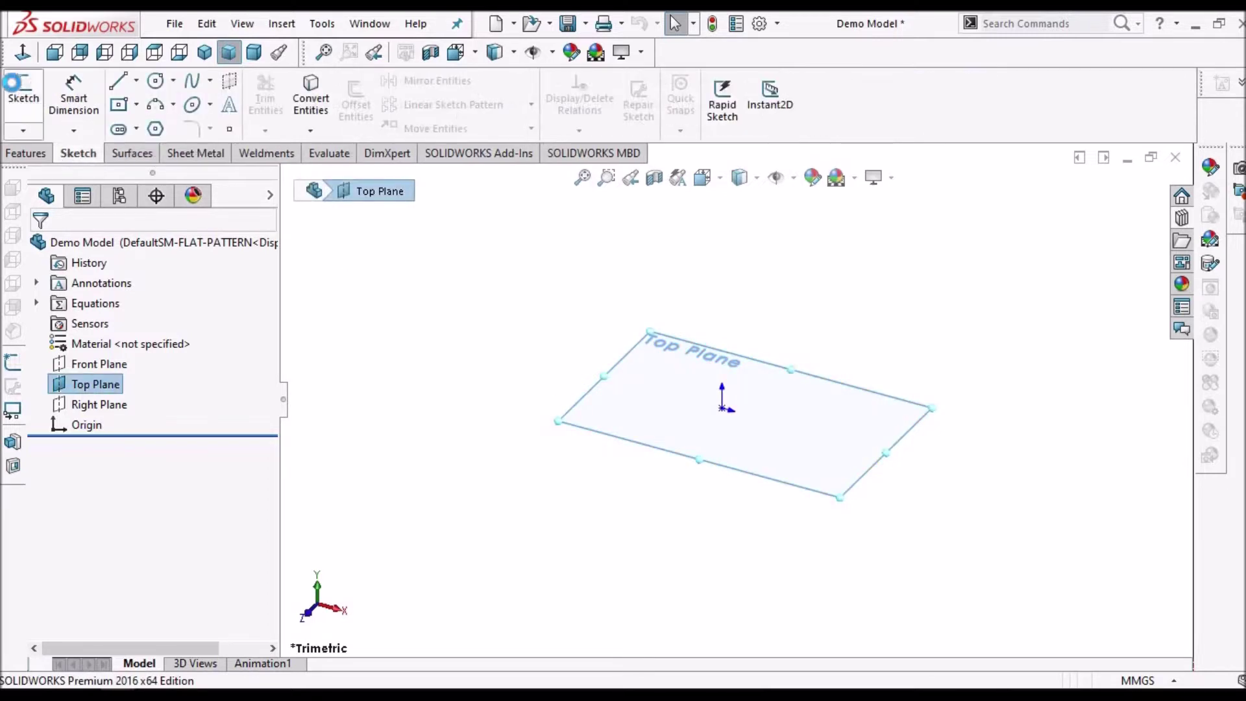
pyautogui.click(24, 92)
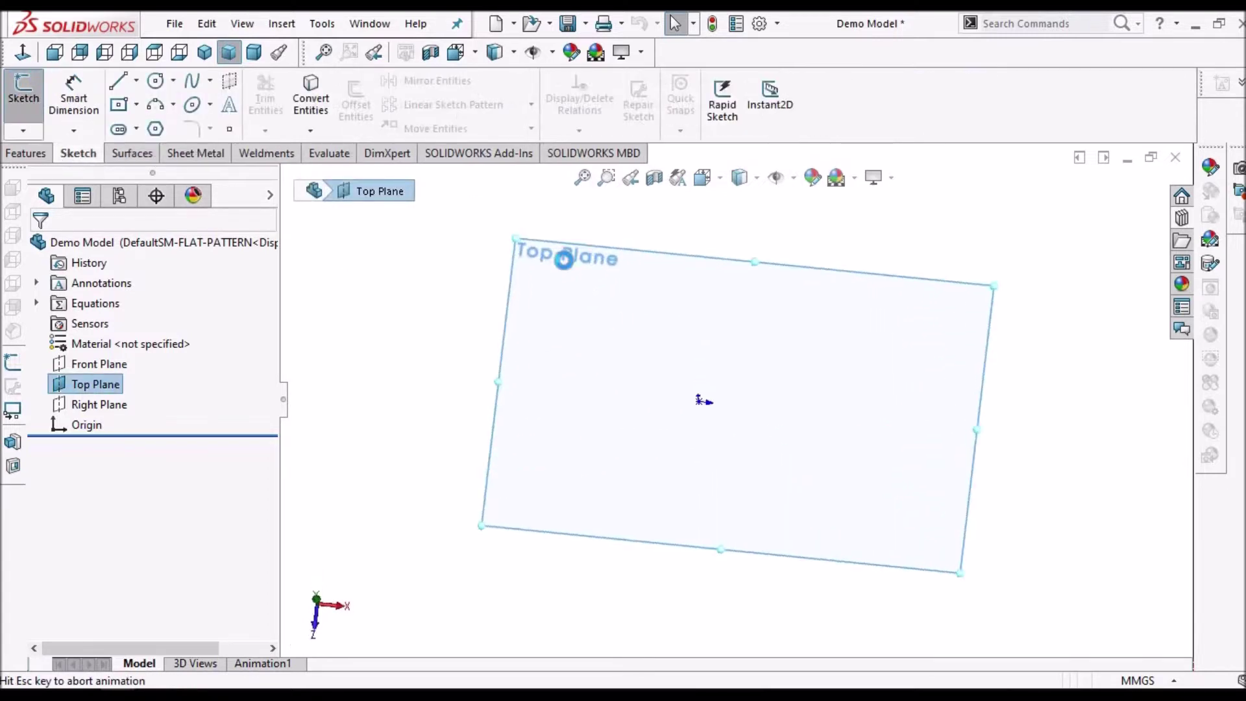
pyautogui.click(192, 104)
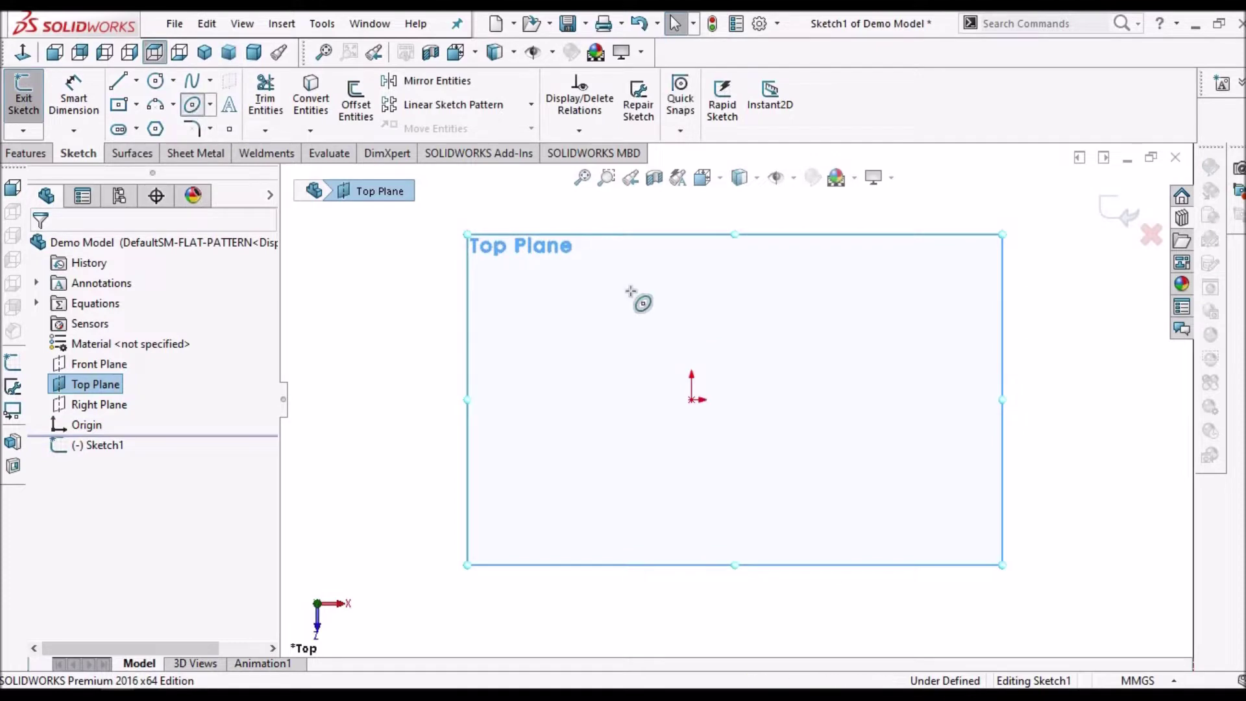
pyautogui.click(692, 400)
pyautogui.click(836, 384)
pyautogui.click(850, 328)
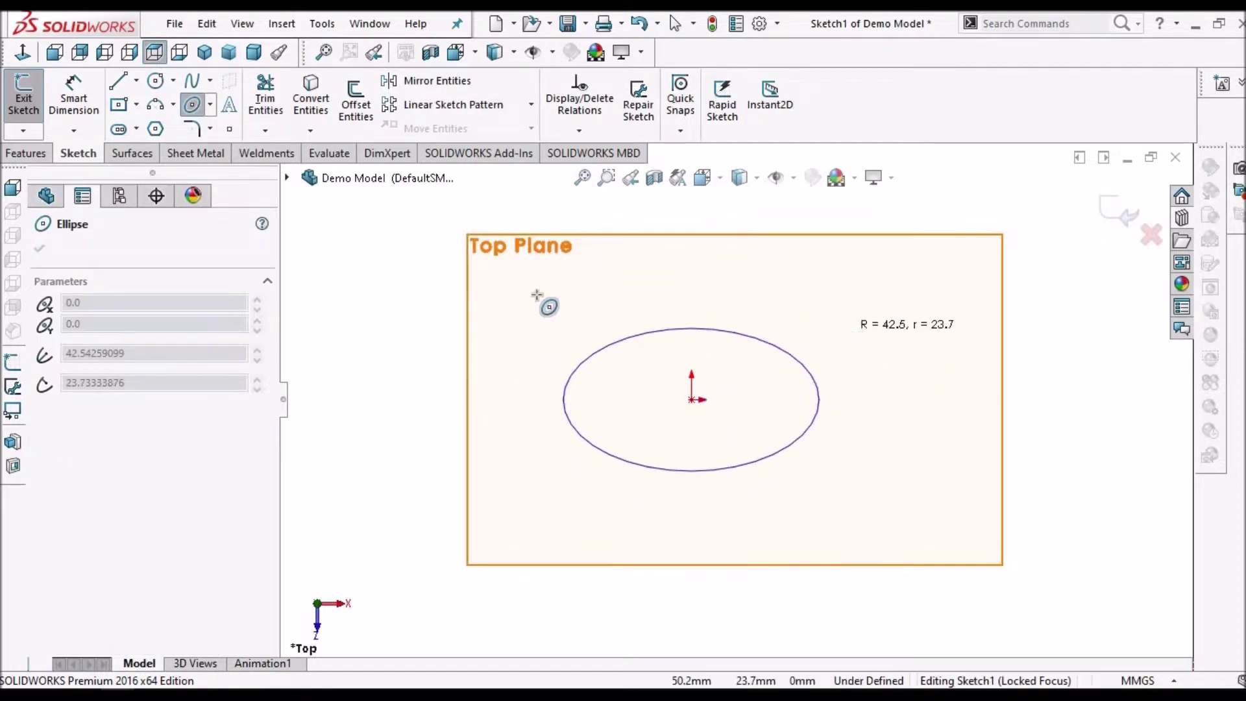
pyautogui.rightClick(431, 281)
pyautogui.press('Escape')
pyautogui.press('Escape')
# Dimension the ellipse's vertical axis between its upper and lower points as 64 mm.
pyautogui.click(73, 97)
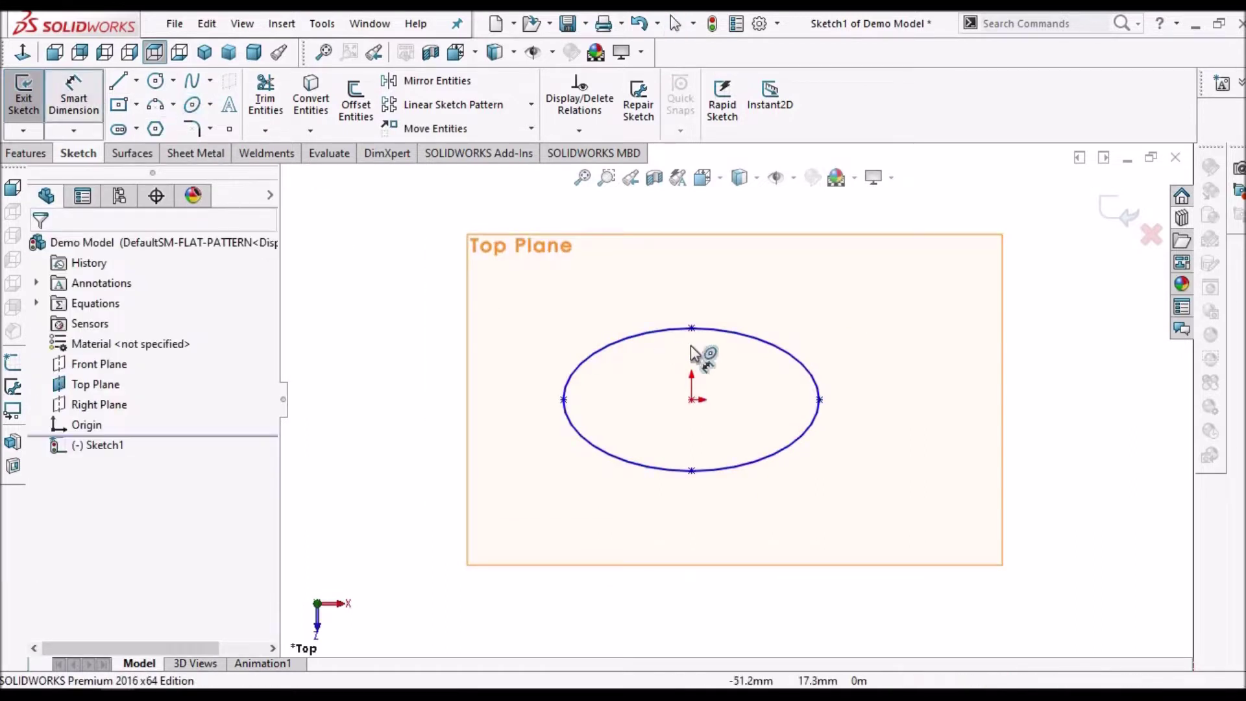
pyautogui.click(692, 471)
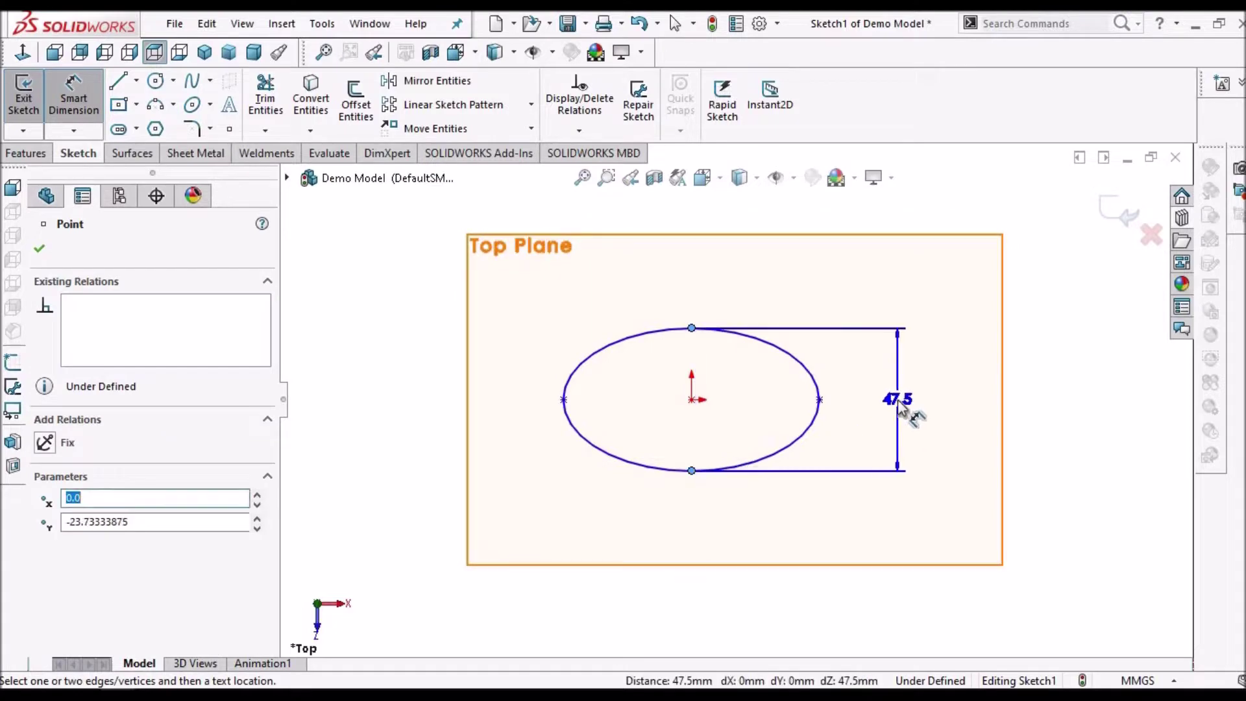
pyautogui.click(898, 402)
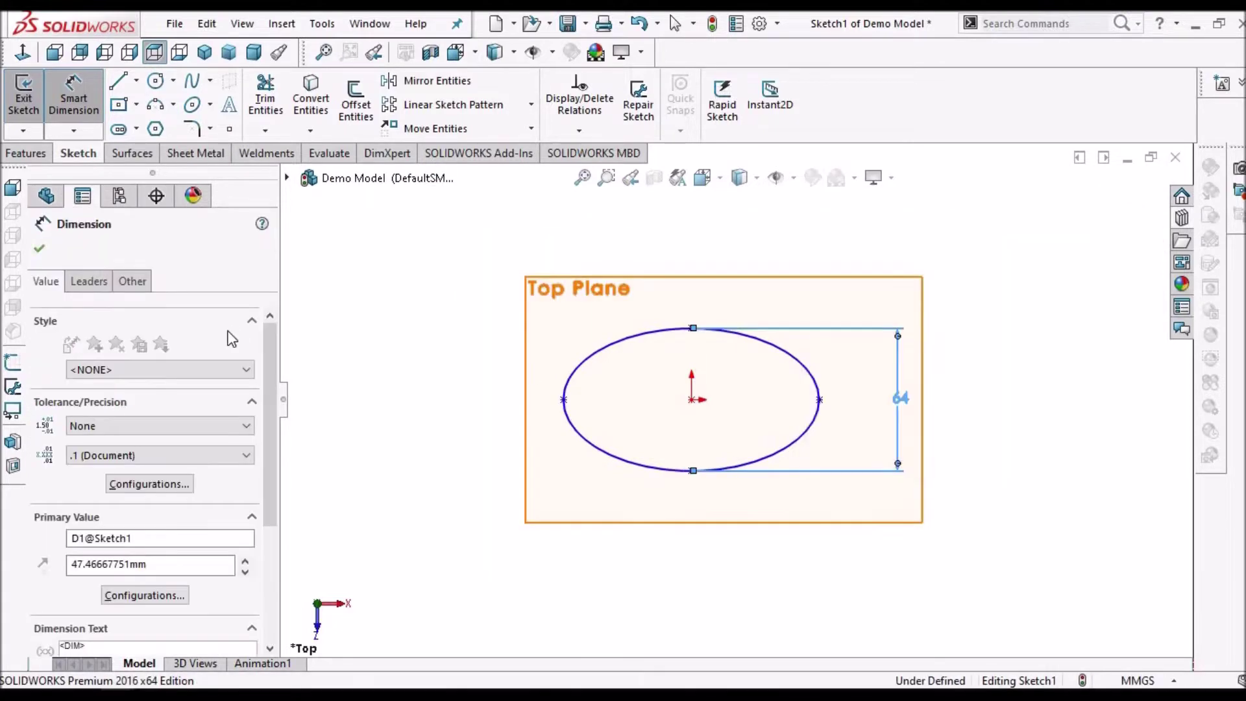
pyautogui.click(40, 251)
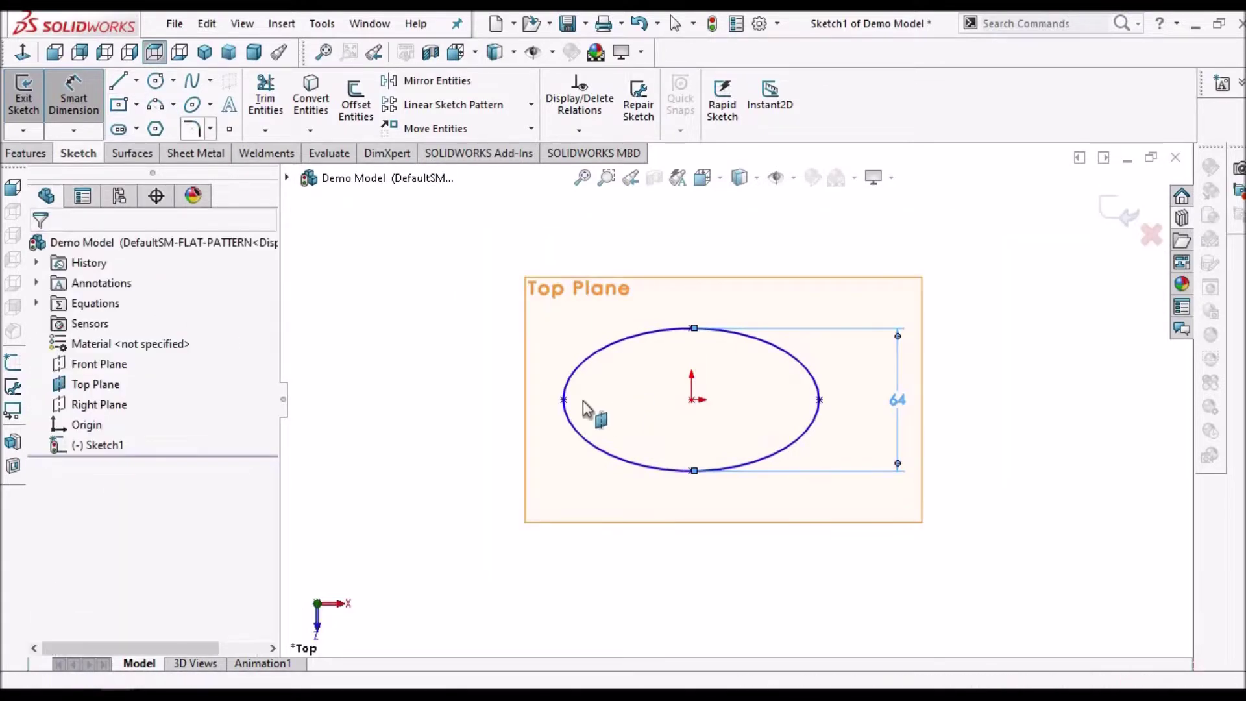
# Dimension the ellipse's horizontal axis between its two end points as 95 mm and close the sketch.
pyautogui.click(819, 399)
pyautogui.click(74, 96)
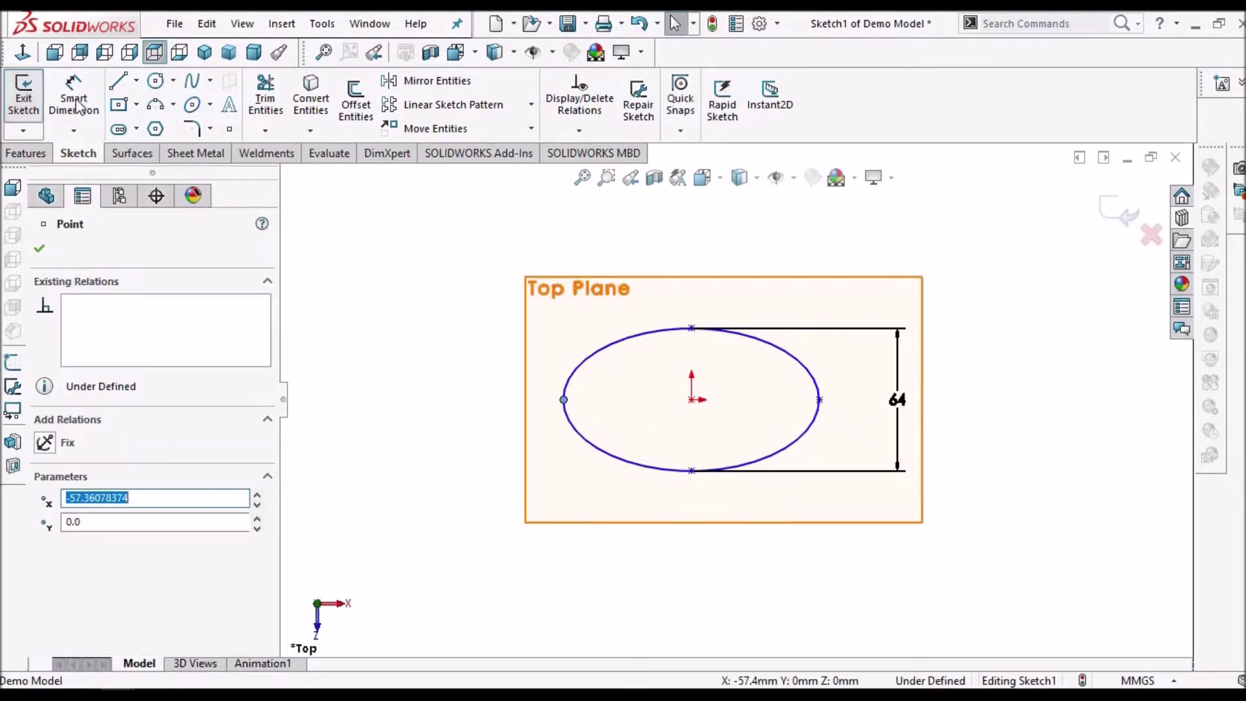
pyautogui.click(563, 399)
pyautogui.click(819, 399)
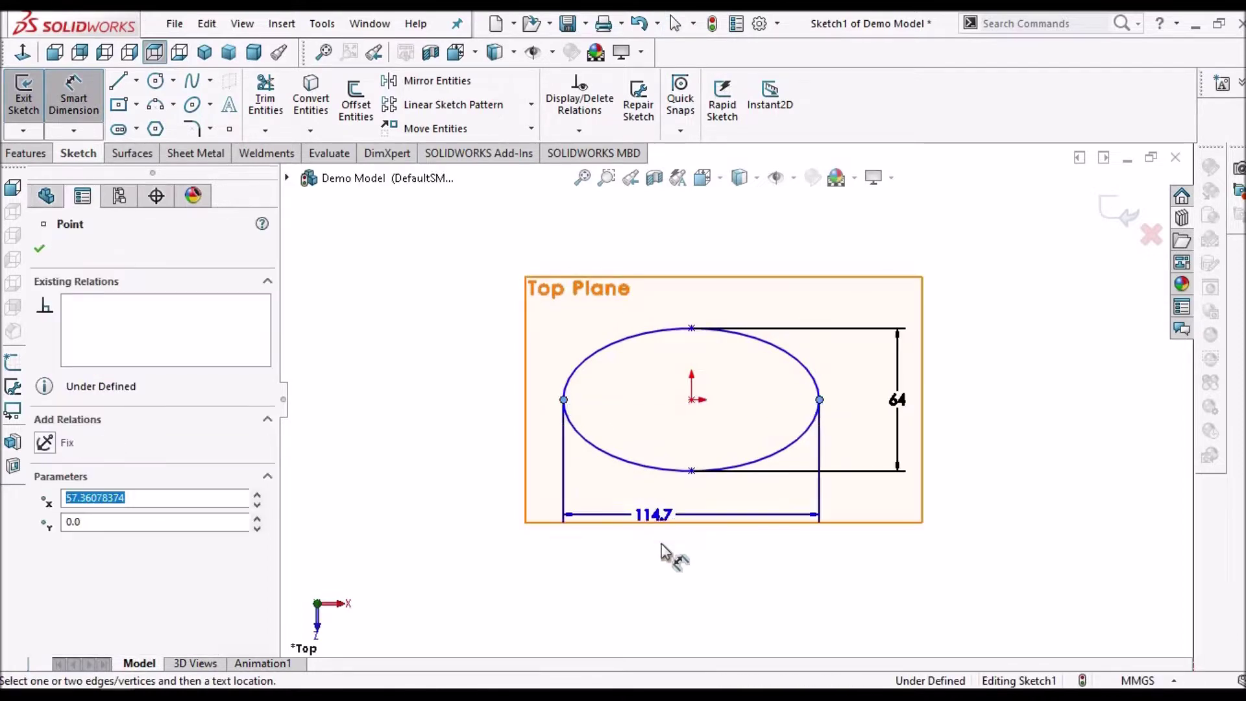
pyautogui.click(681, 547)
pyautogui.write('95')
pyautogui.press('Return')
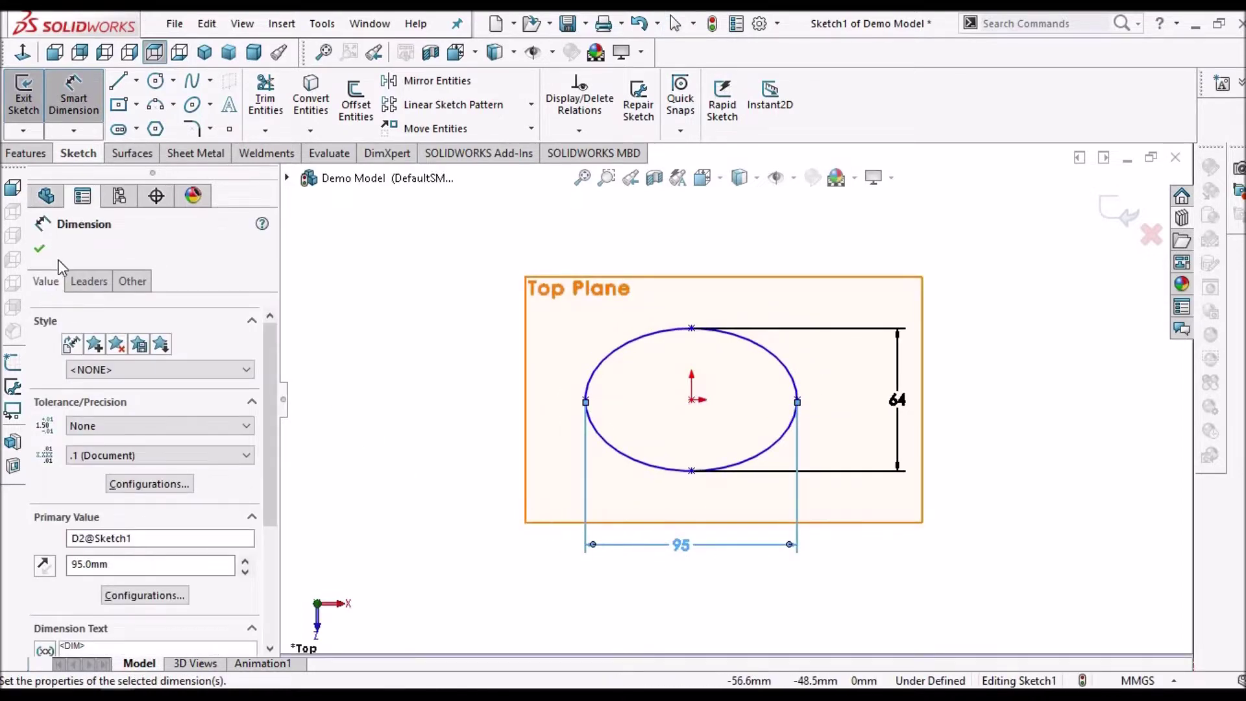
pyautogui.click(39, 248)
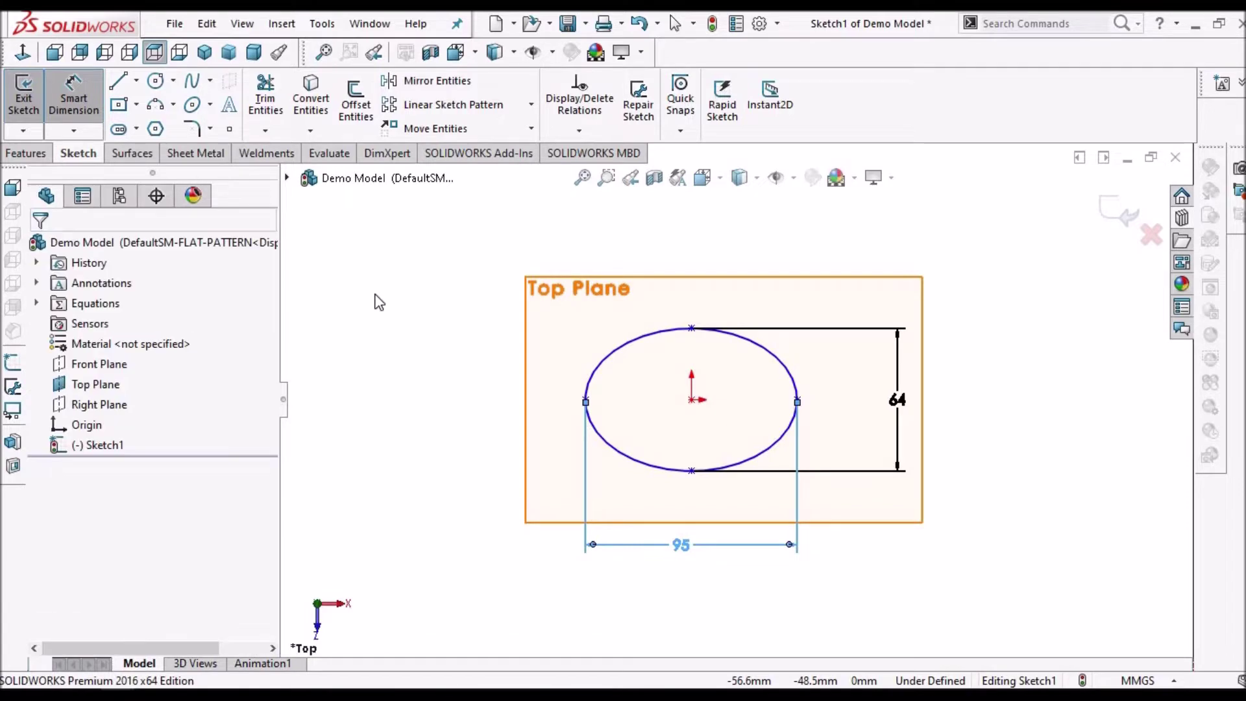
pyautogui.click(1112, 223)
pyautogui.click(1118, 211)
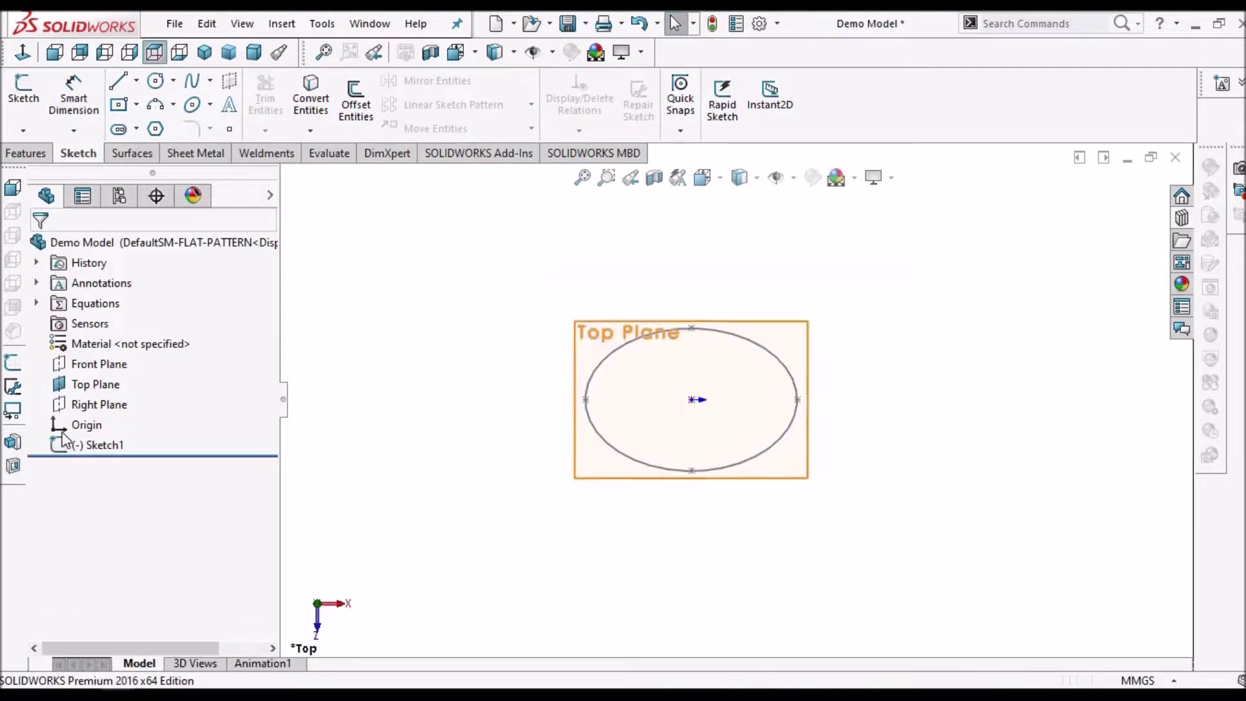
# Reopen the ellipse sketch and add a Vertical relation between its upper point, lower point and centre, then close the sketch.
pyautogui.rightClick(86, 446)
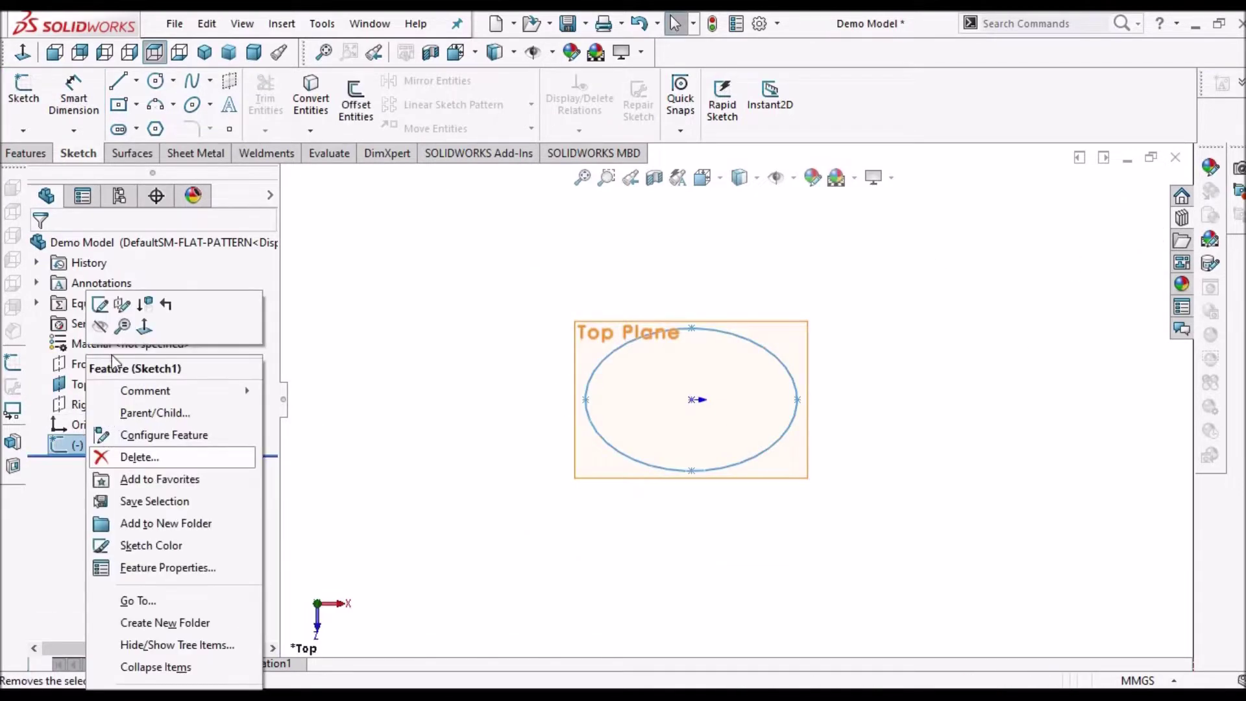
pyautogui.click(101, 303)
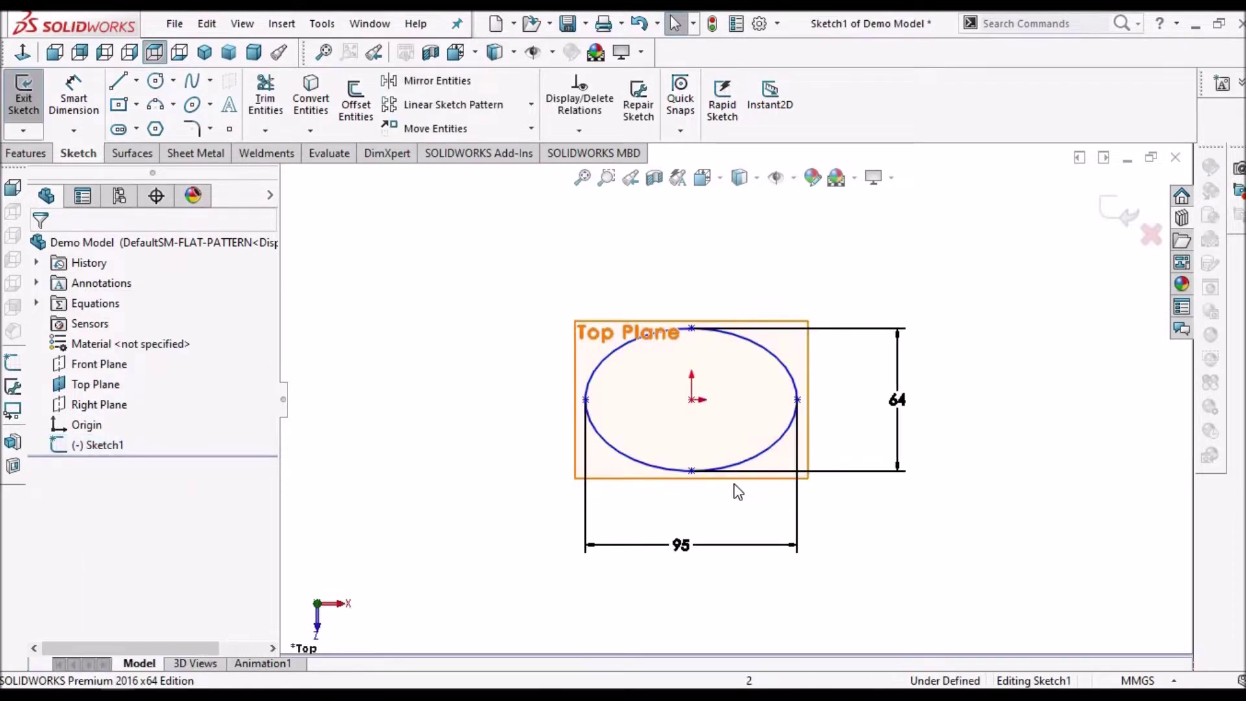
pyautogui.scroll(-3, 679, 361)
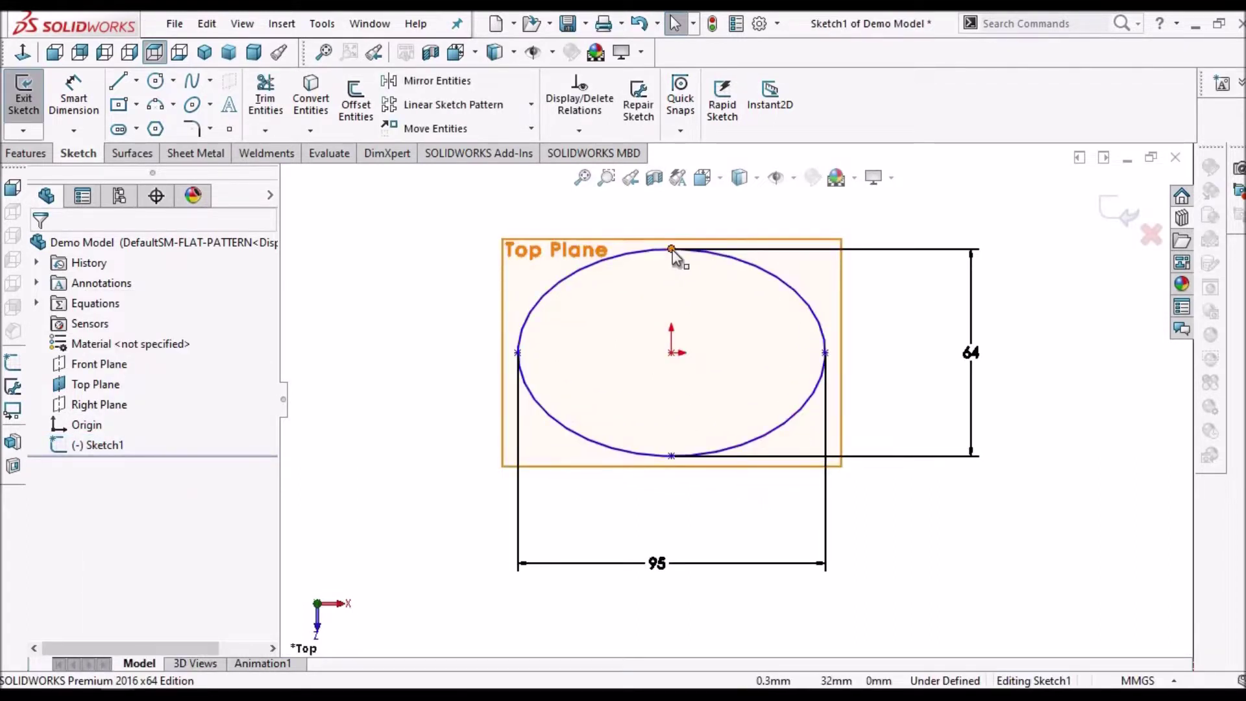
pyautogui.click(674, 461)
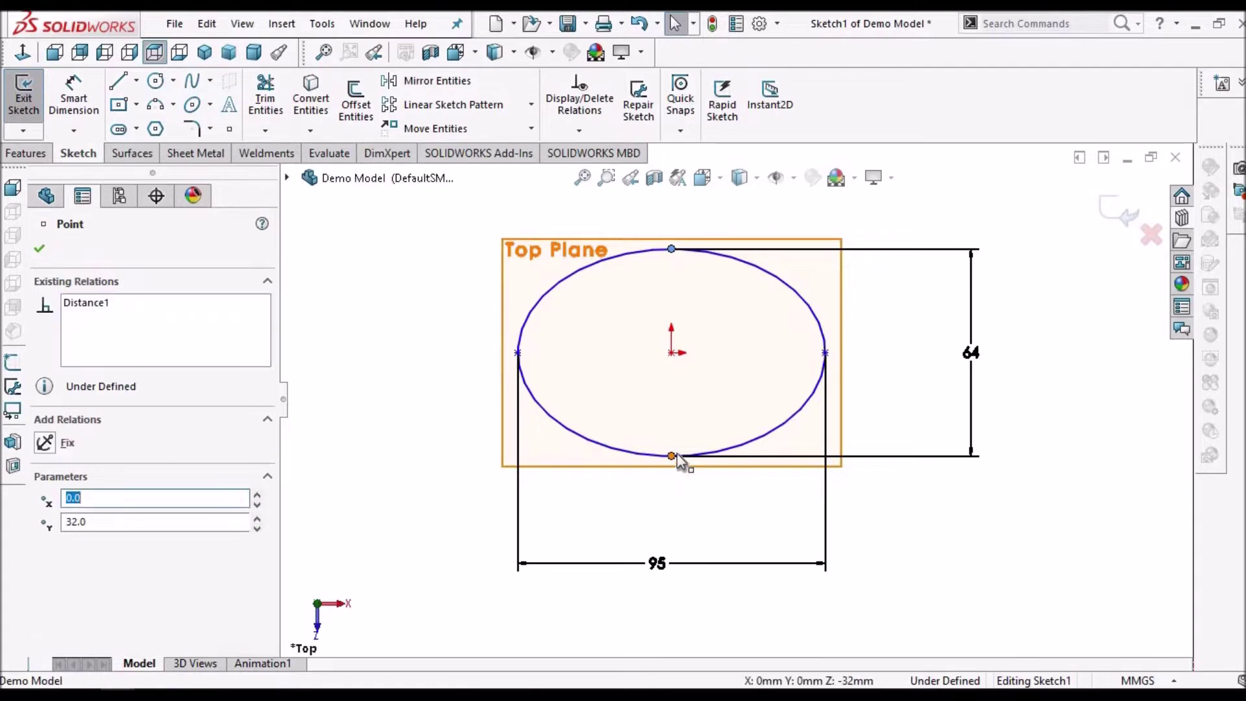
pyautogui.keyDown('ctrl'); pyautogui.click(673, 355); pyautogui.keyUp('ctrl')
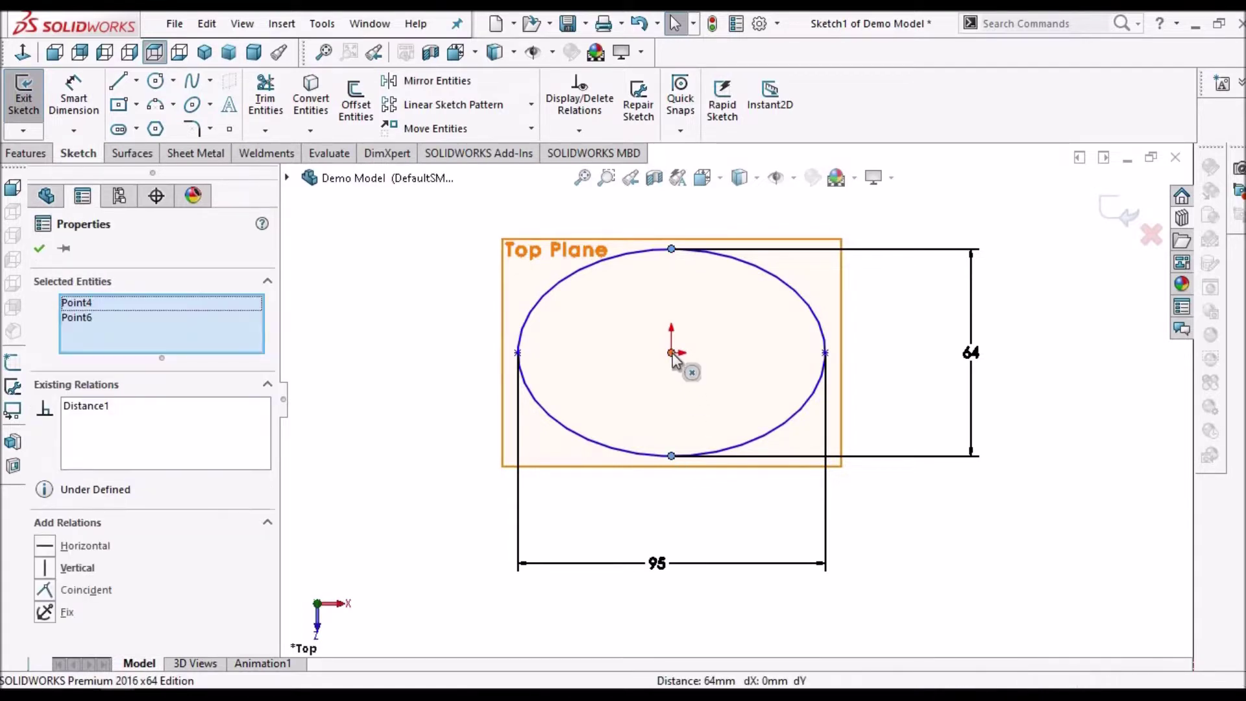
pyautogui.click(57, 568)
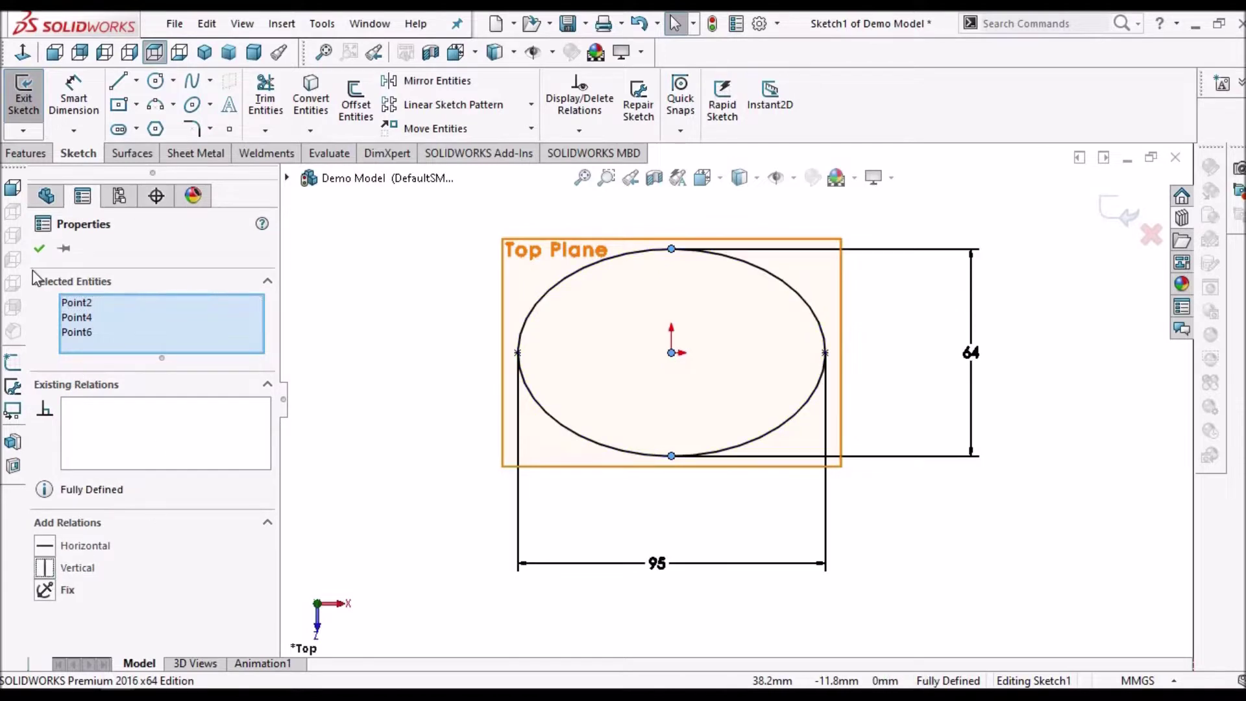
pyautogui.click(39, 249)
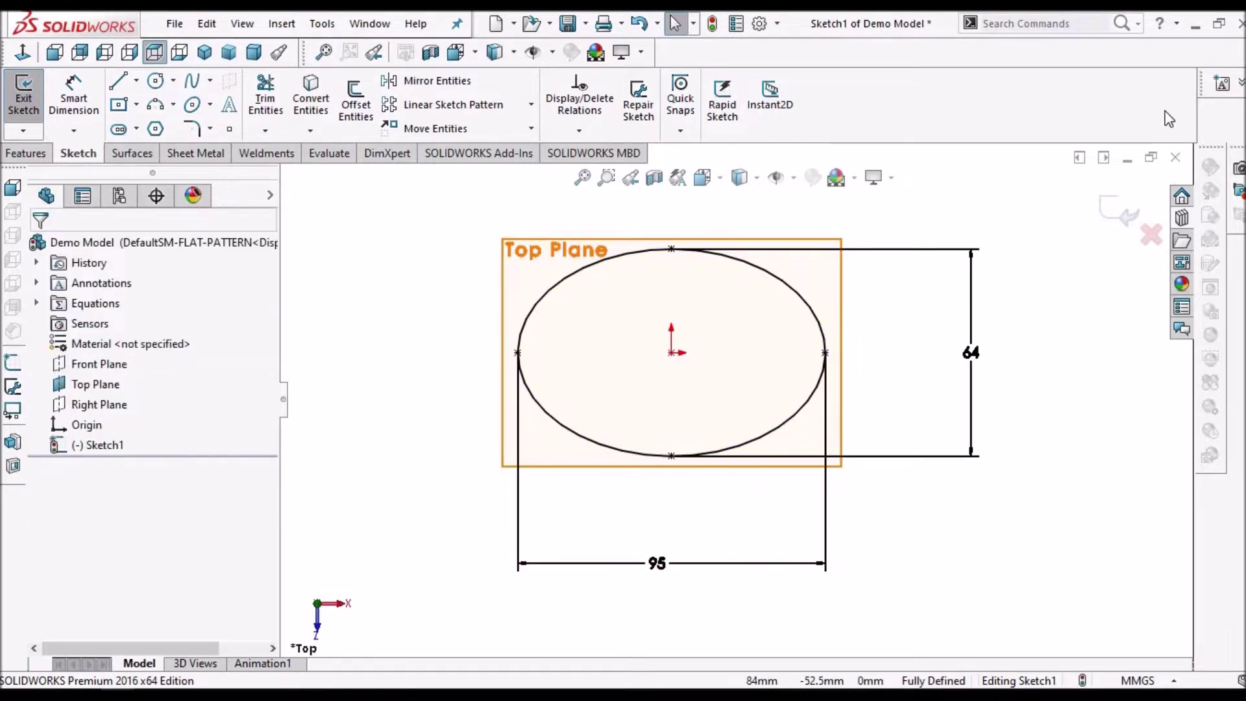
pyautogui.click(1117, 205)
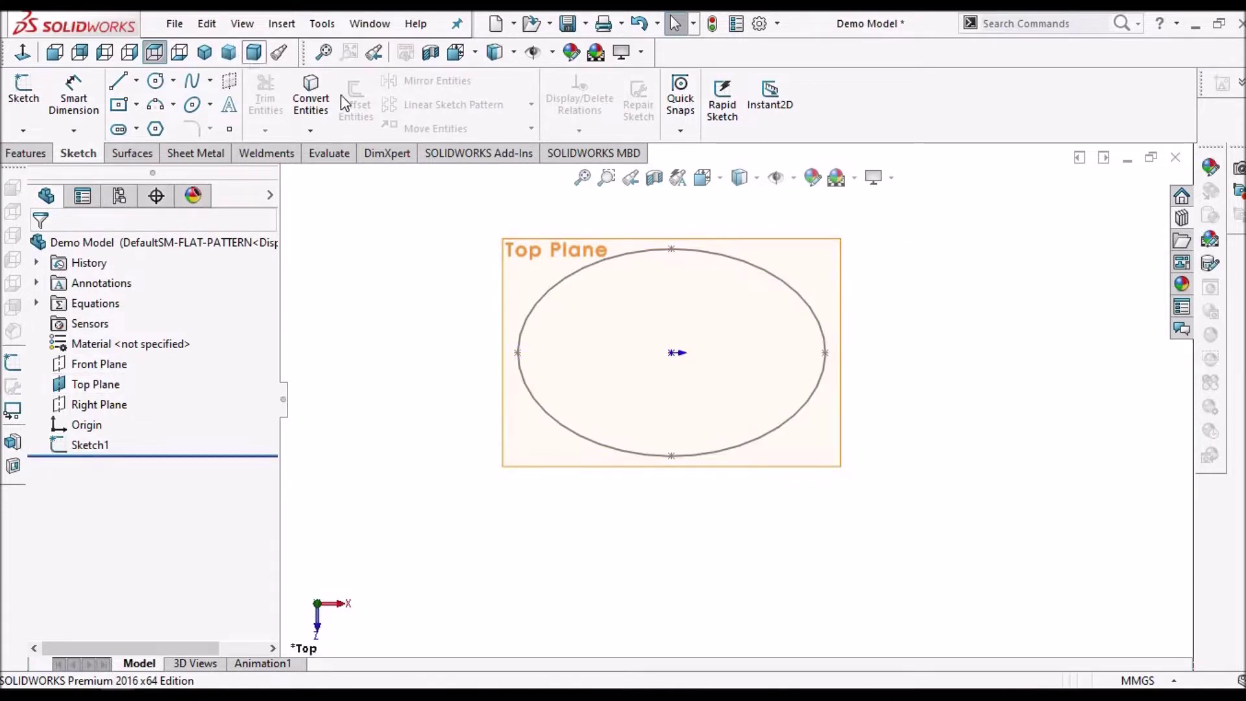
# Create a reference plane offset 90 mm above the Top Plane.
pyautogui.click(254, 52)
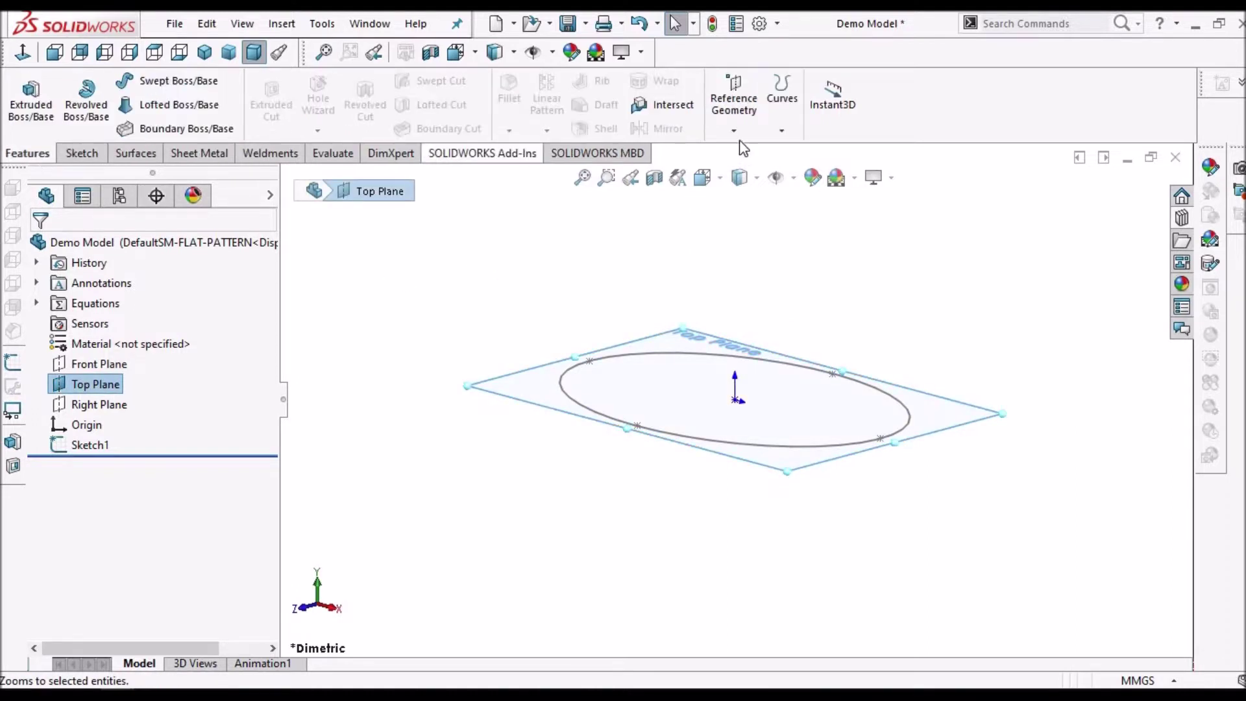
pyautogui.click(743, 126)
pyautogui.click(751, 150)
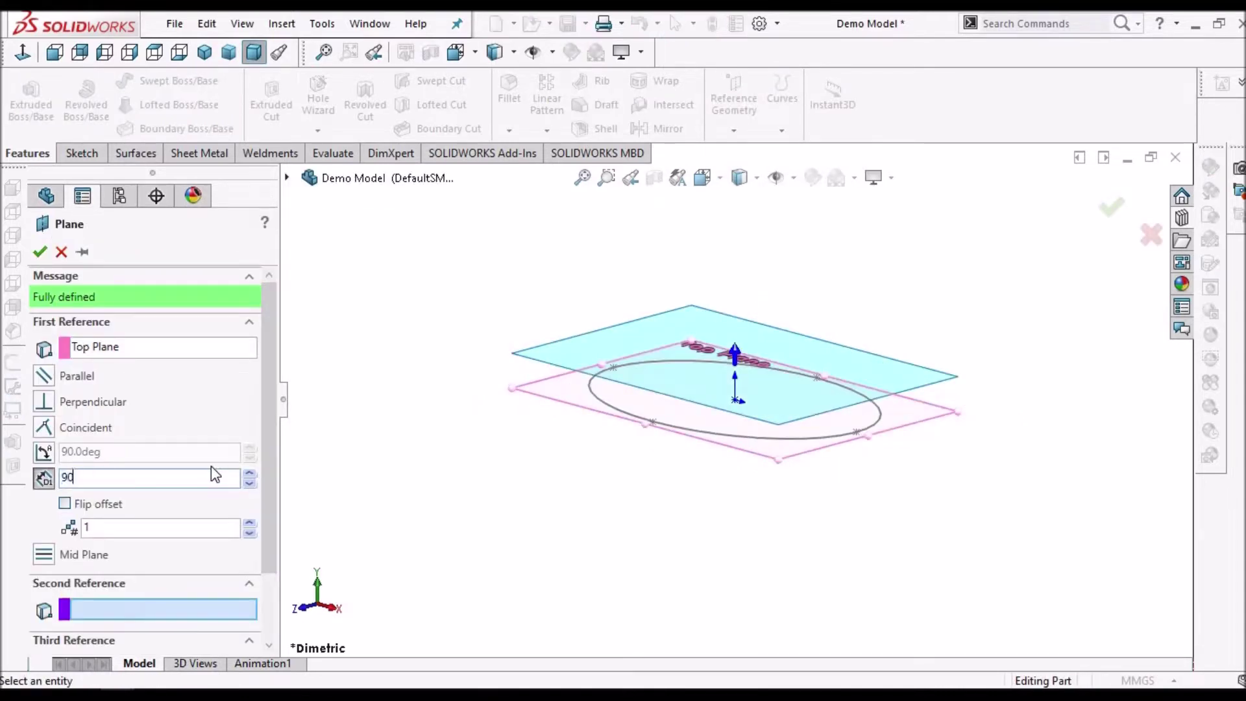
pyautogui.press('Return')
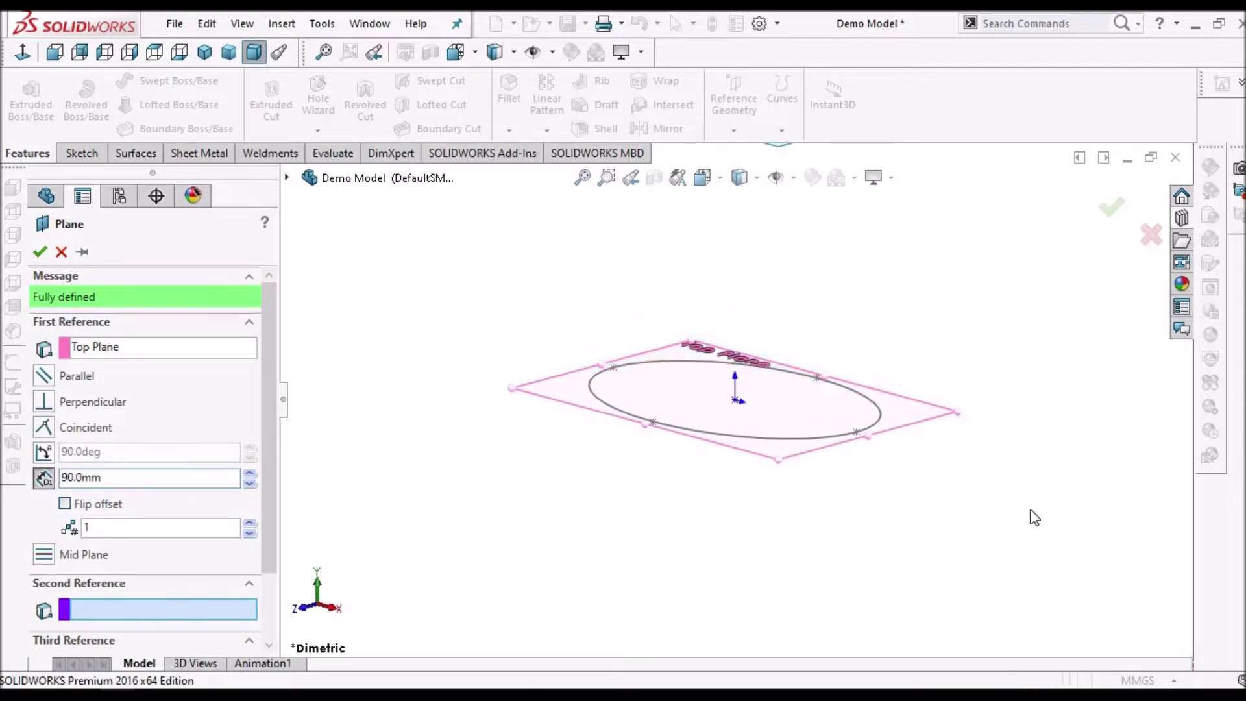
pyautogui.scroll(5, 843, 464)
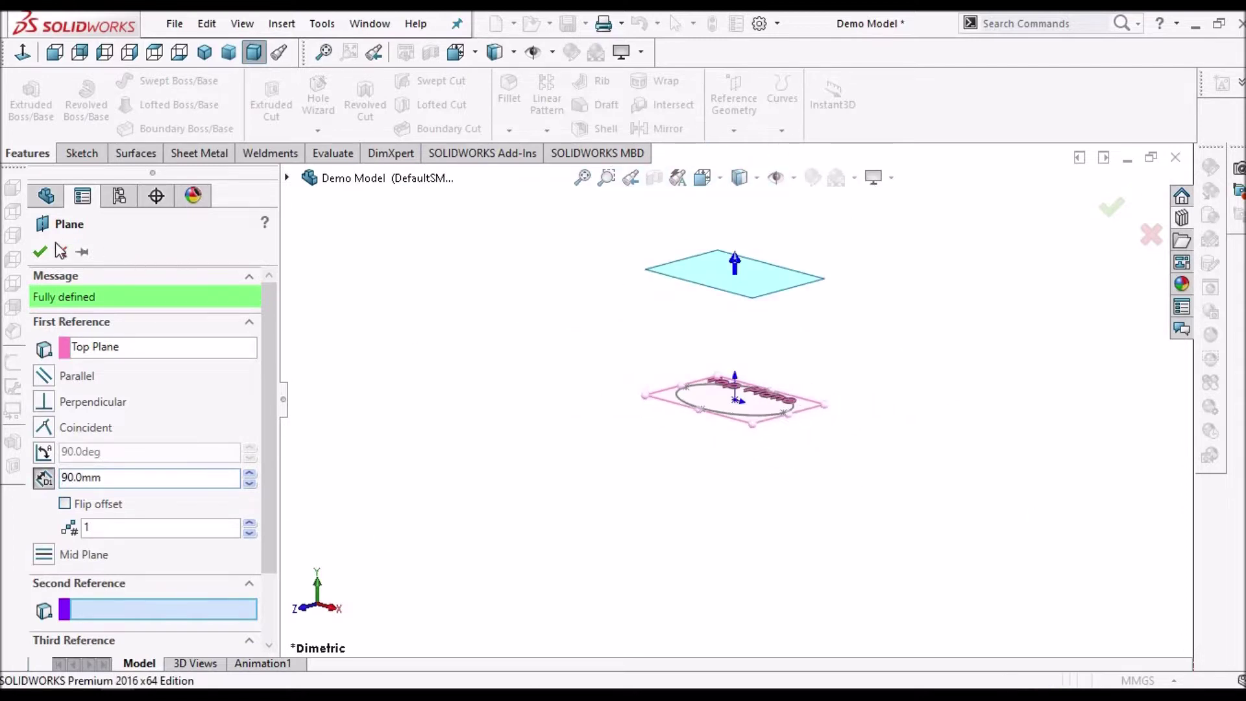
pyautogui.rightClick(443, 221)
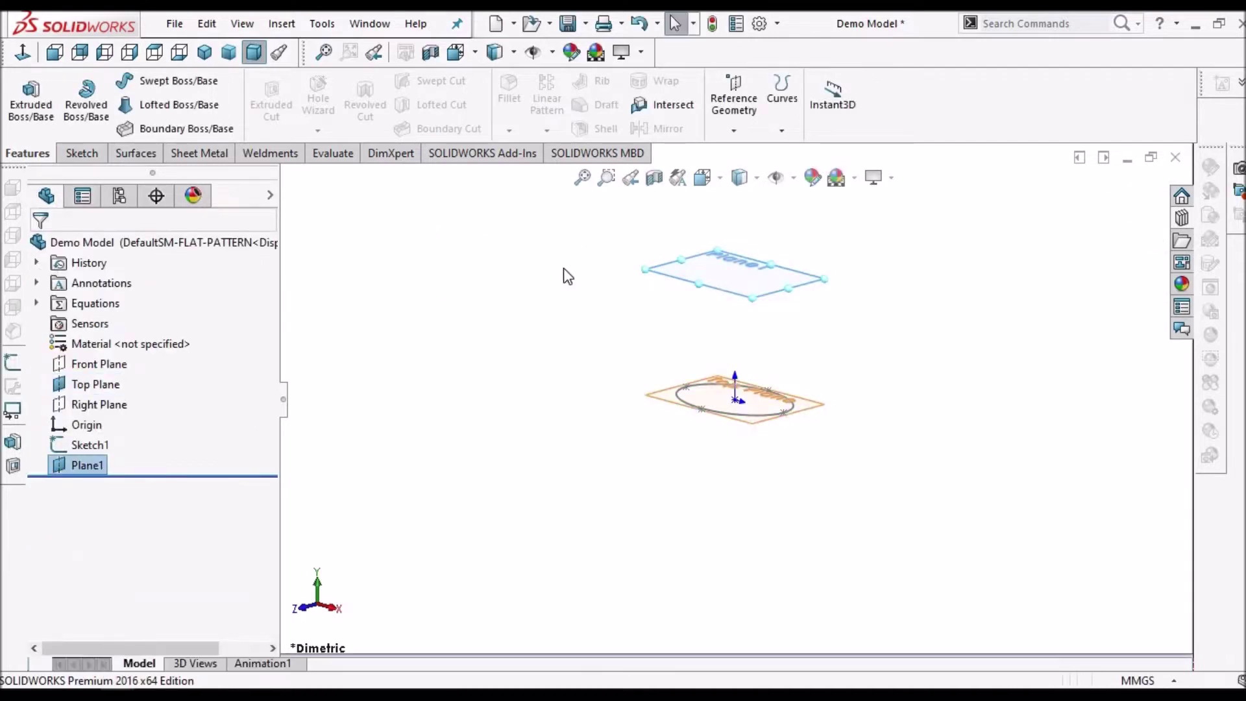
# Sketch an ellipse centred on the origin on the offset plane Plane1, with a horizontal semi-axis of about 28.7 mm.
pyautogui.click(739, 286)
pyautogui.click(87, 154)
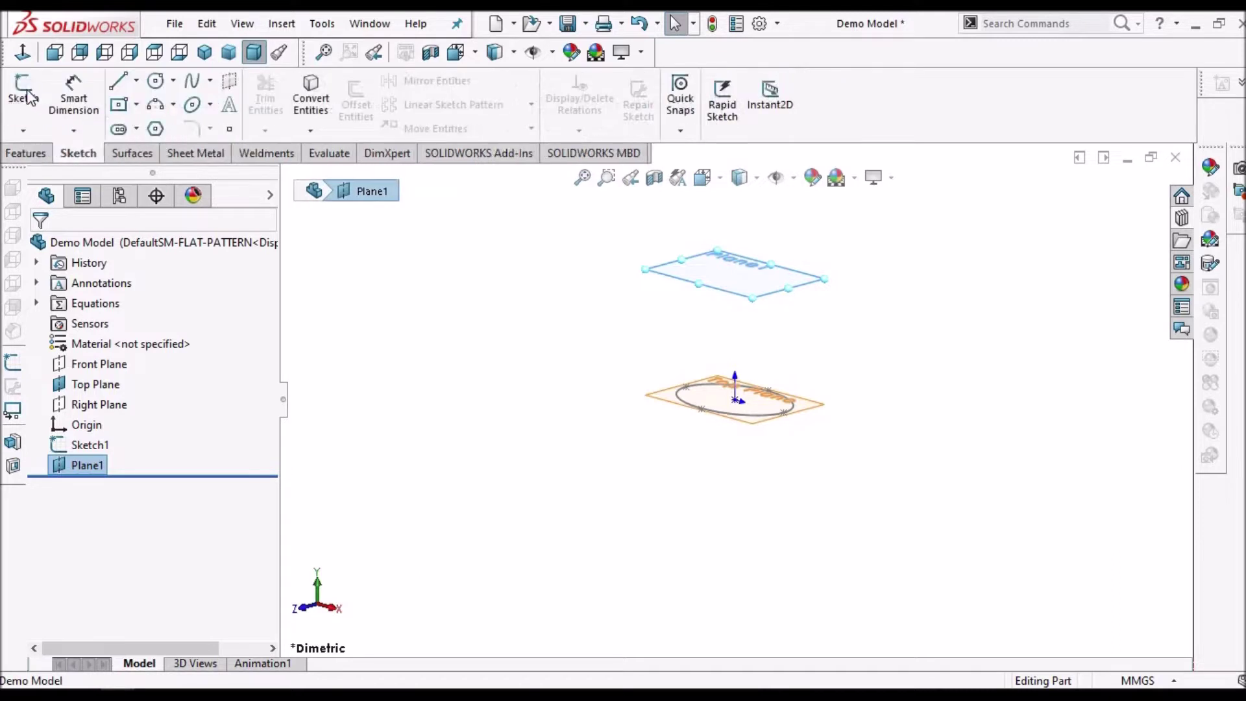
pyautogui.click(24, 91)
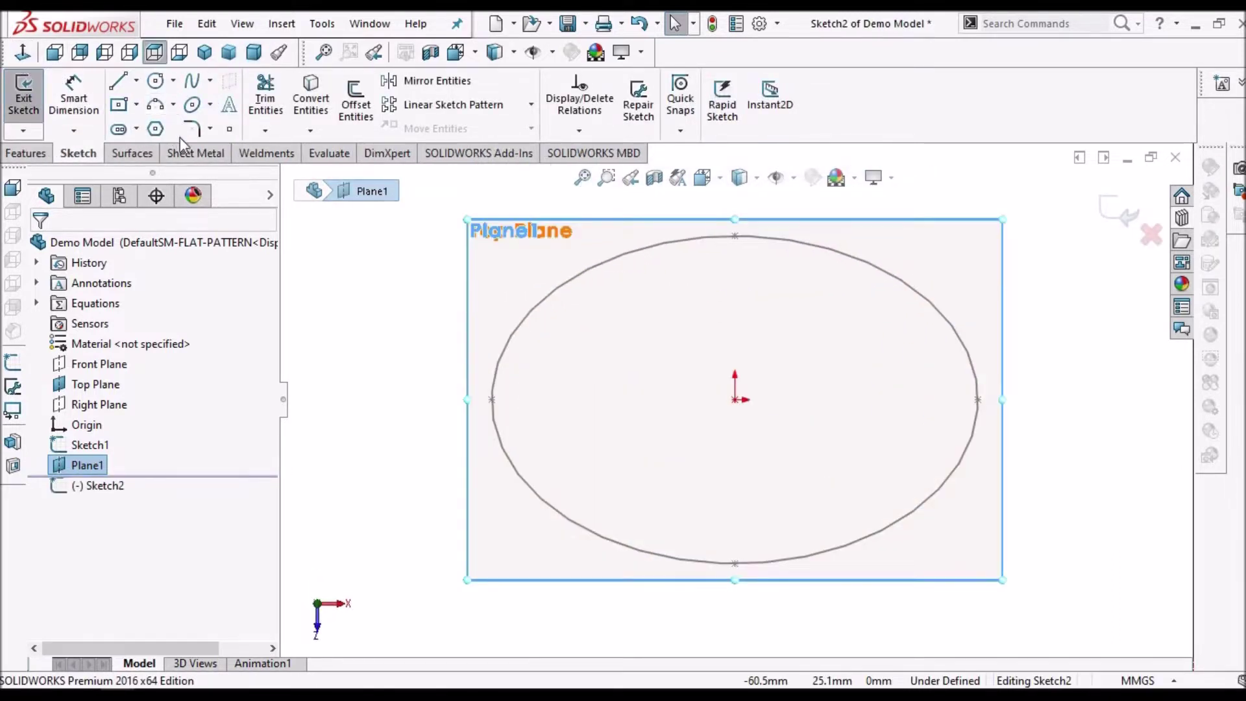
pyautogui.click(193, 109)
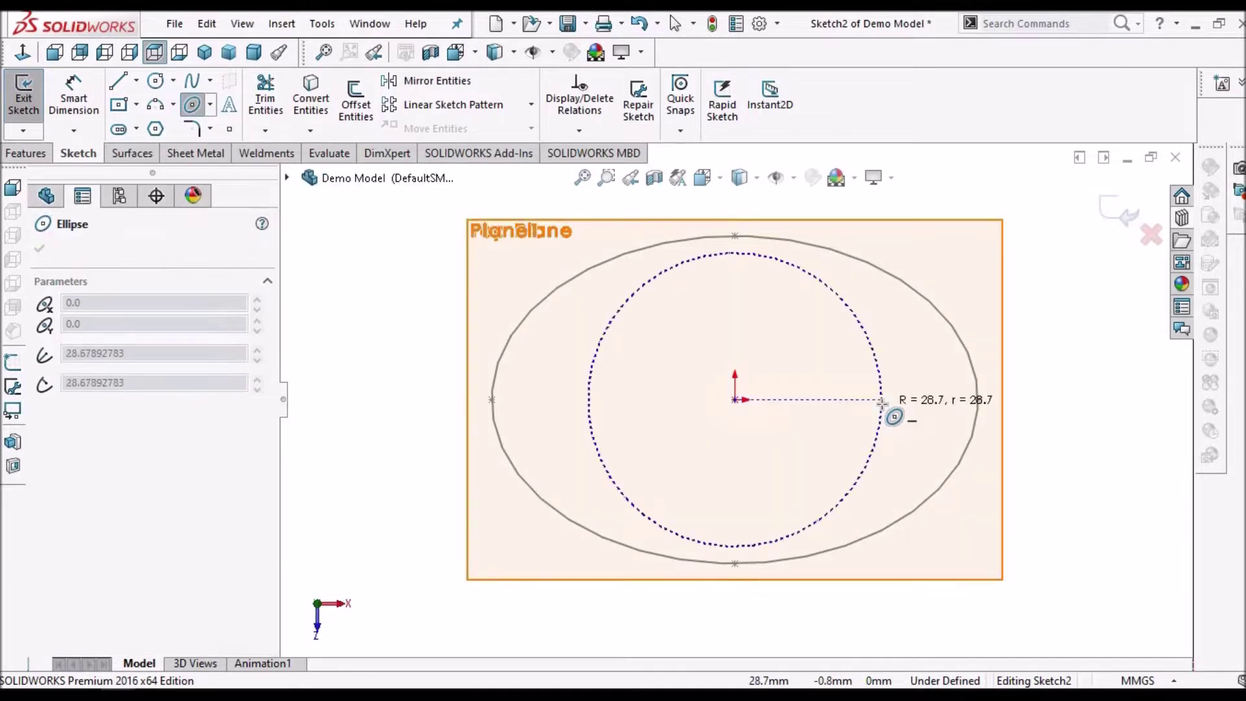
pyautogui.click(883, 402)
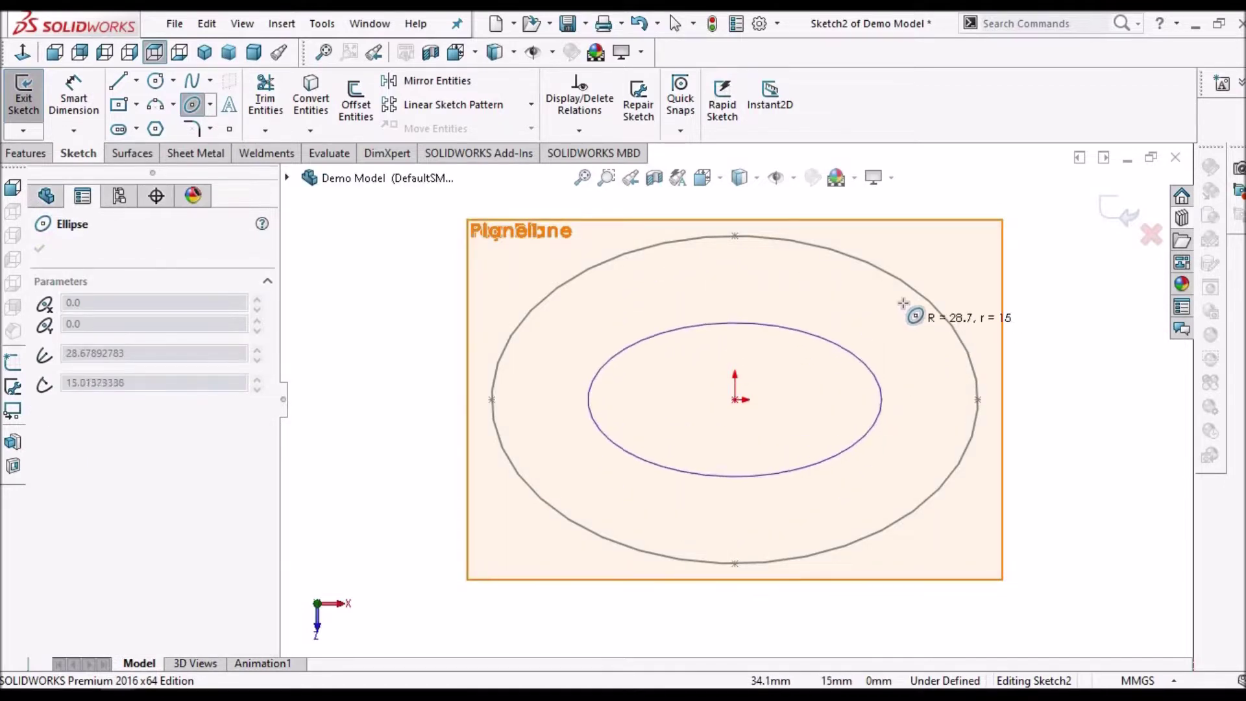
pyautogui.click(1013, 279)
pyautogui.rightClick(1062, 302)
pyautogui.click(1056, 295)
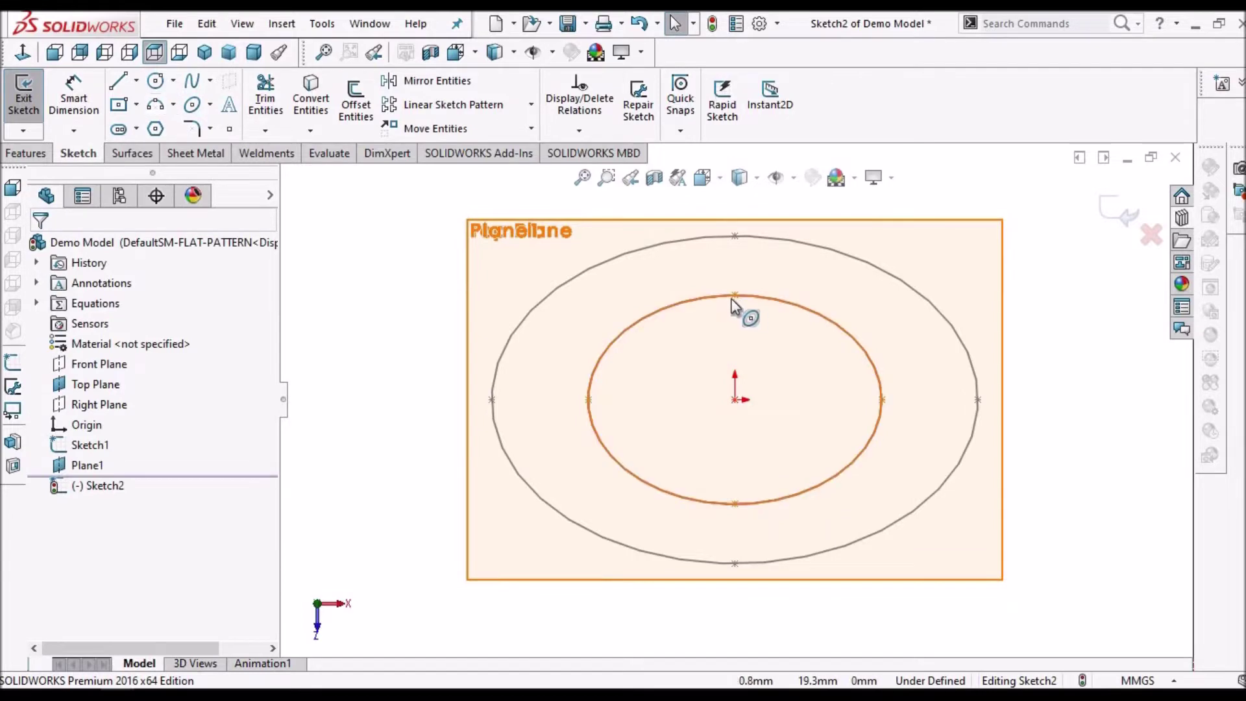
# Add a Vertical relation between the inner ellipse's upper point, centre and lower point.
pyautogui.click(735, 295)
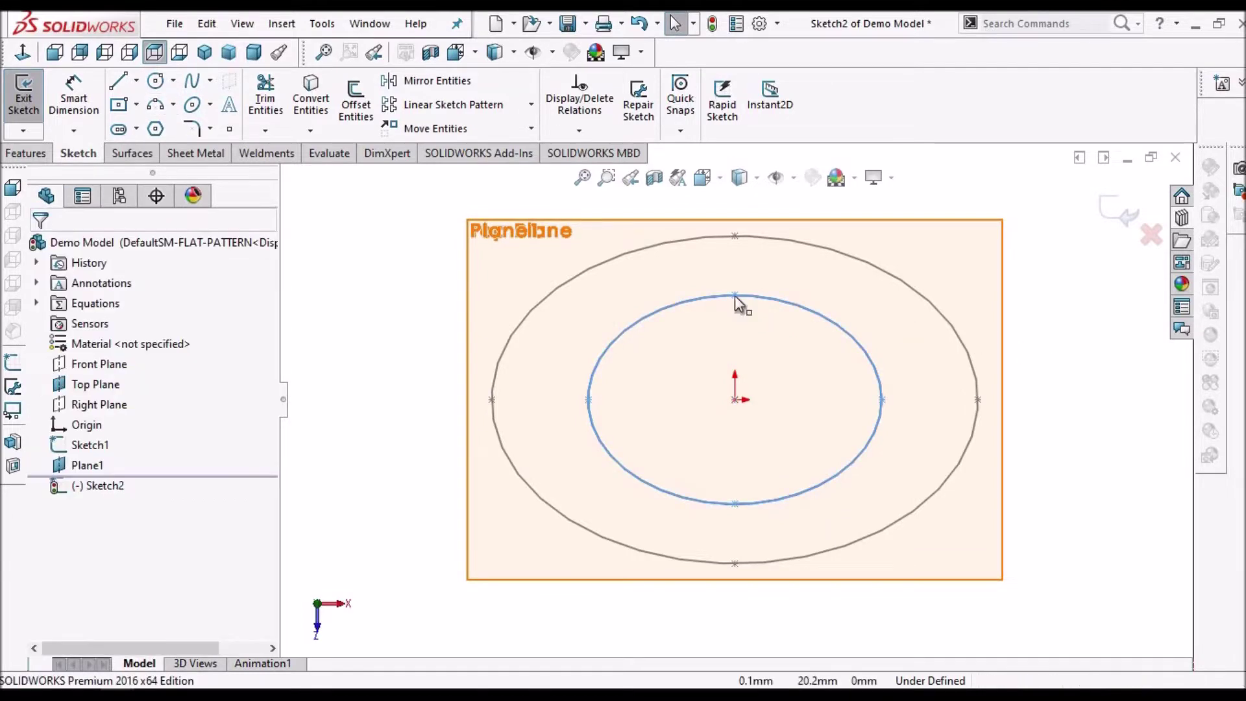
pyautogui.click(736, 401)
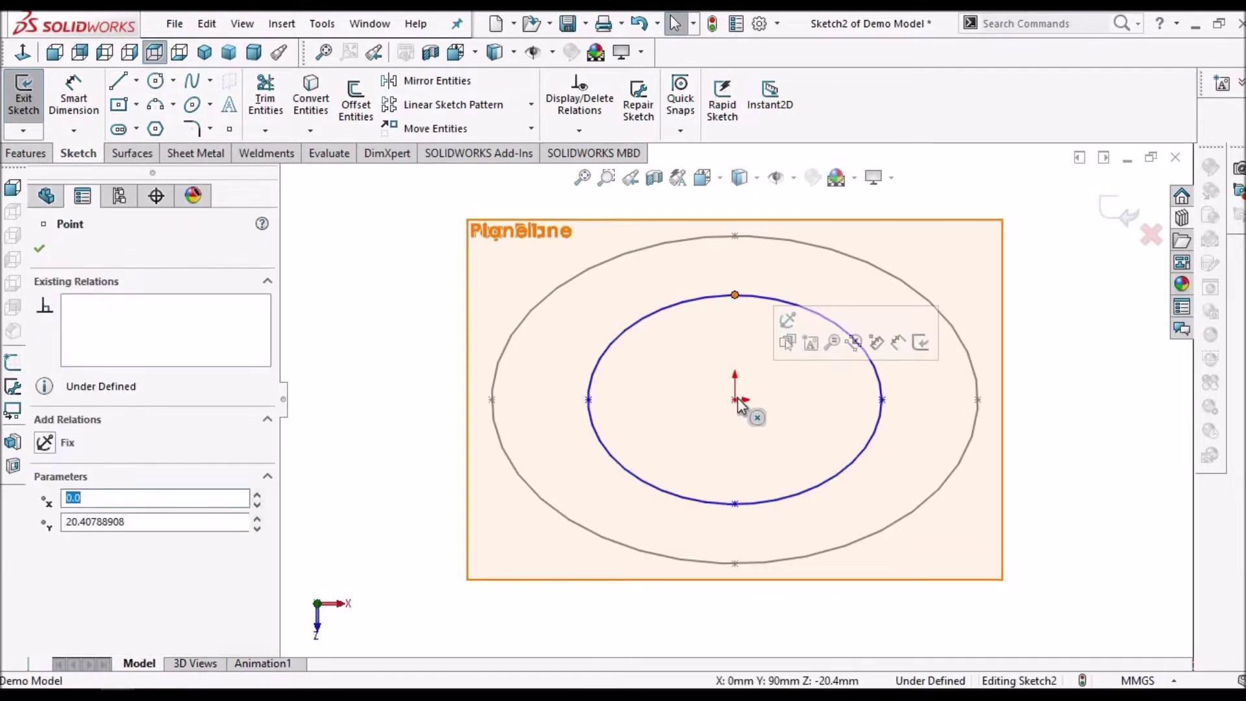
pyautogui.keyDown('ctrl'); pyautogui.click(736, 504); pyautogui.keyUp('ctrl')
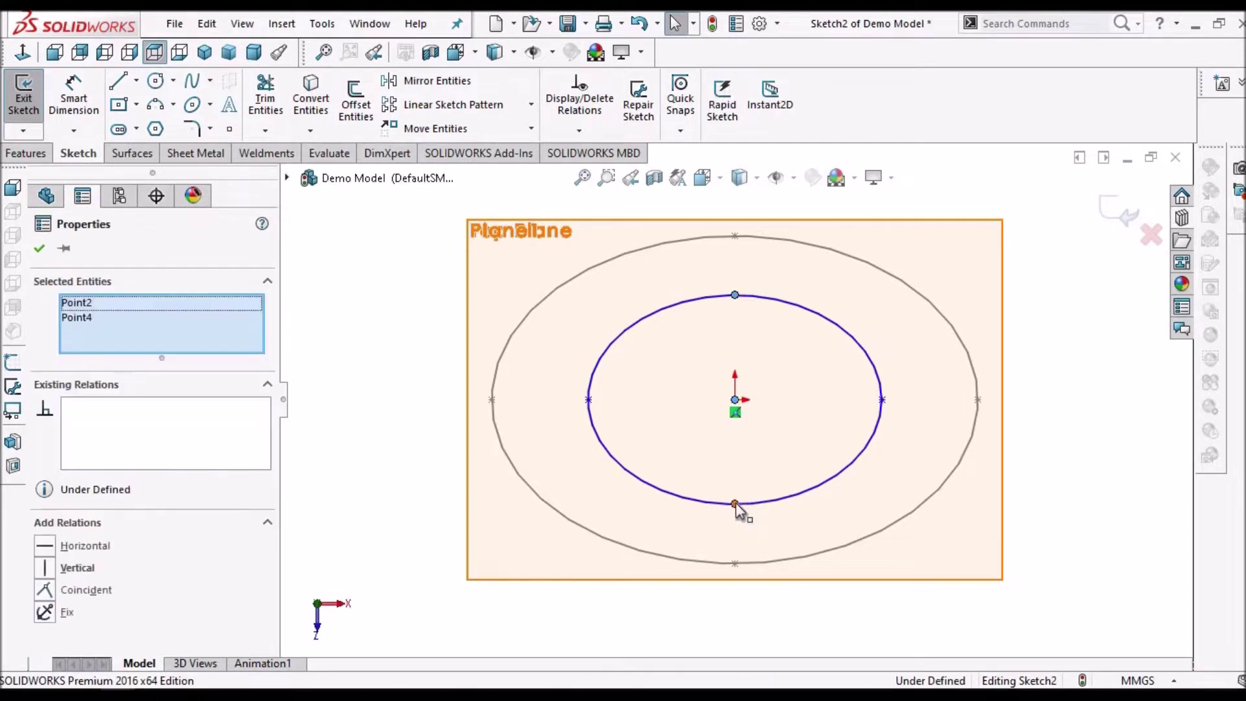
pyautogui.click(49, 570)
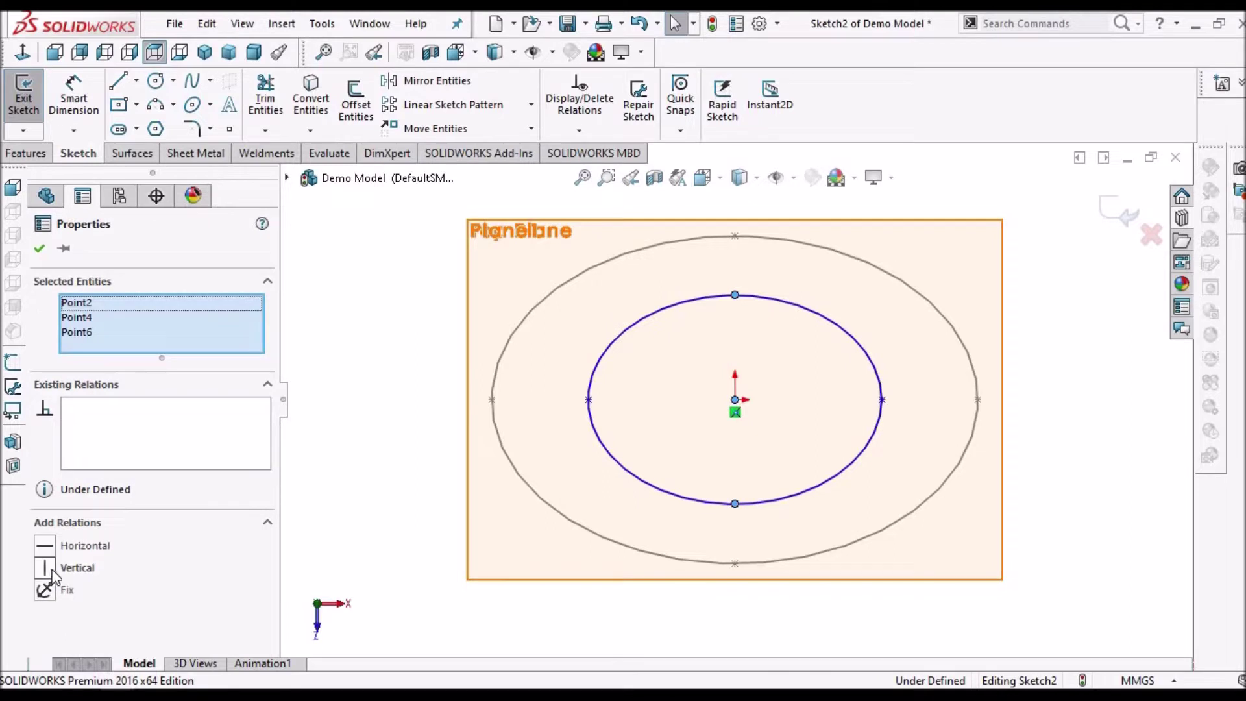
pyautogui.click(382, 312)
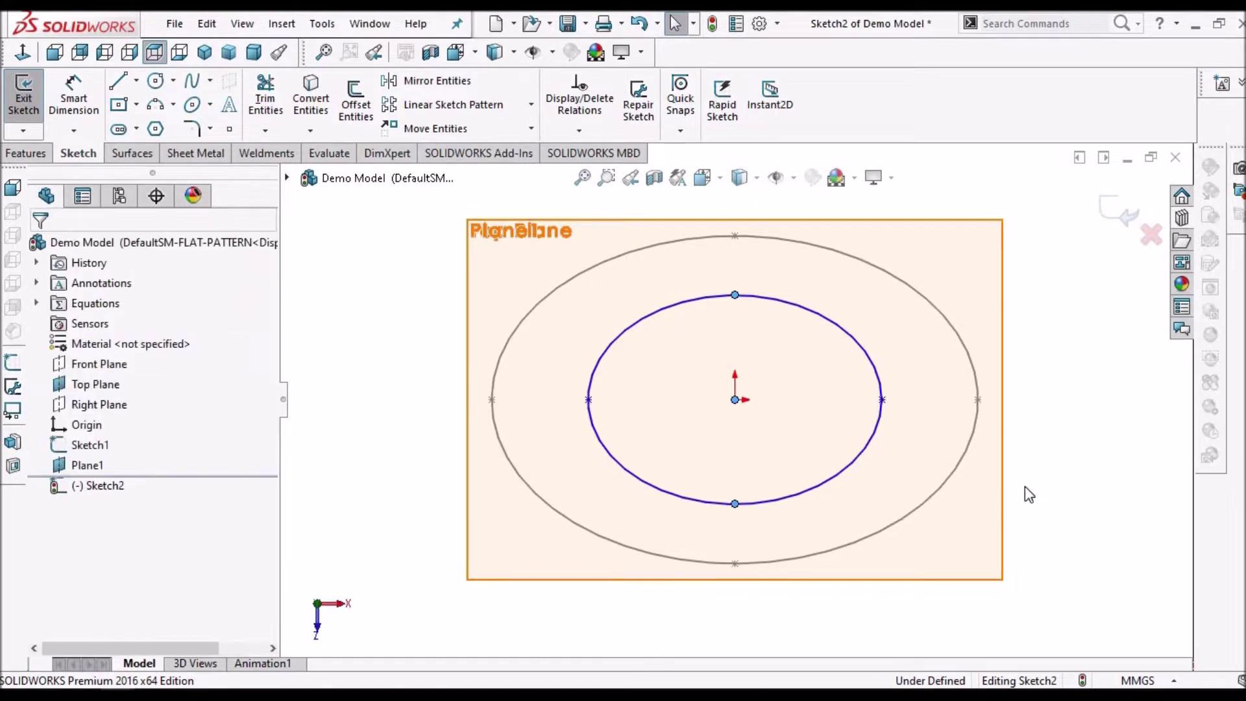
# Draw a horizontal centerline from the inner ellipse's right end point to the outer ellipse's right end point.
pyautogui.click(137, 81)
pyautogui.click(149, 128)
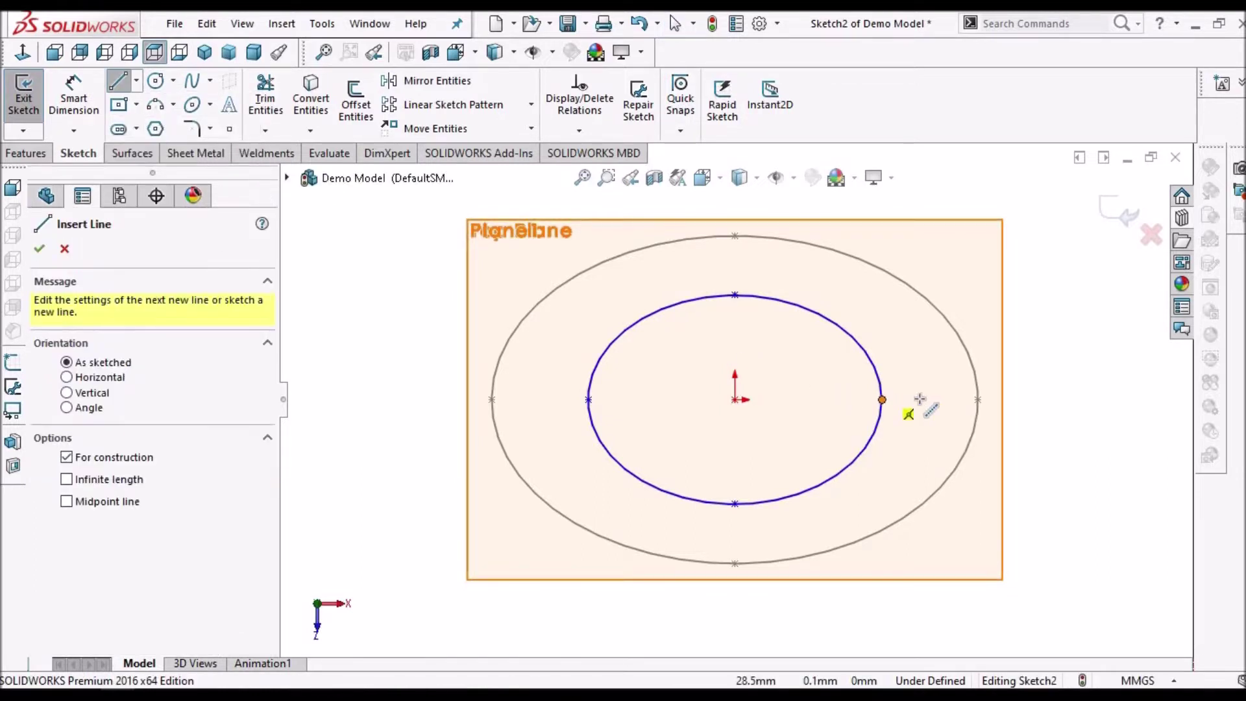
pyautogui.click(882, 399)
pyautogui.click(979, 401)
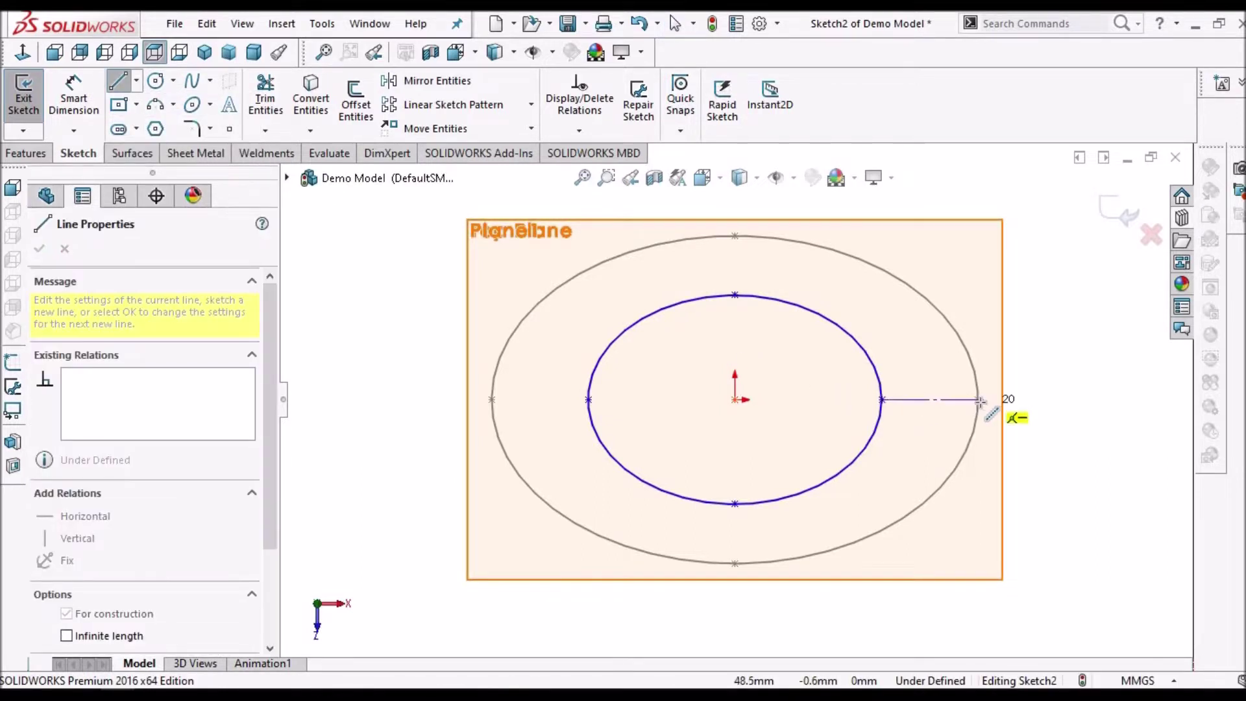
pyautogui.rightClick(1073, 354)
pyautogui.click(1055, 394)
pyautogui.press('Escape')
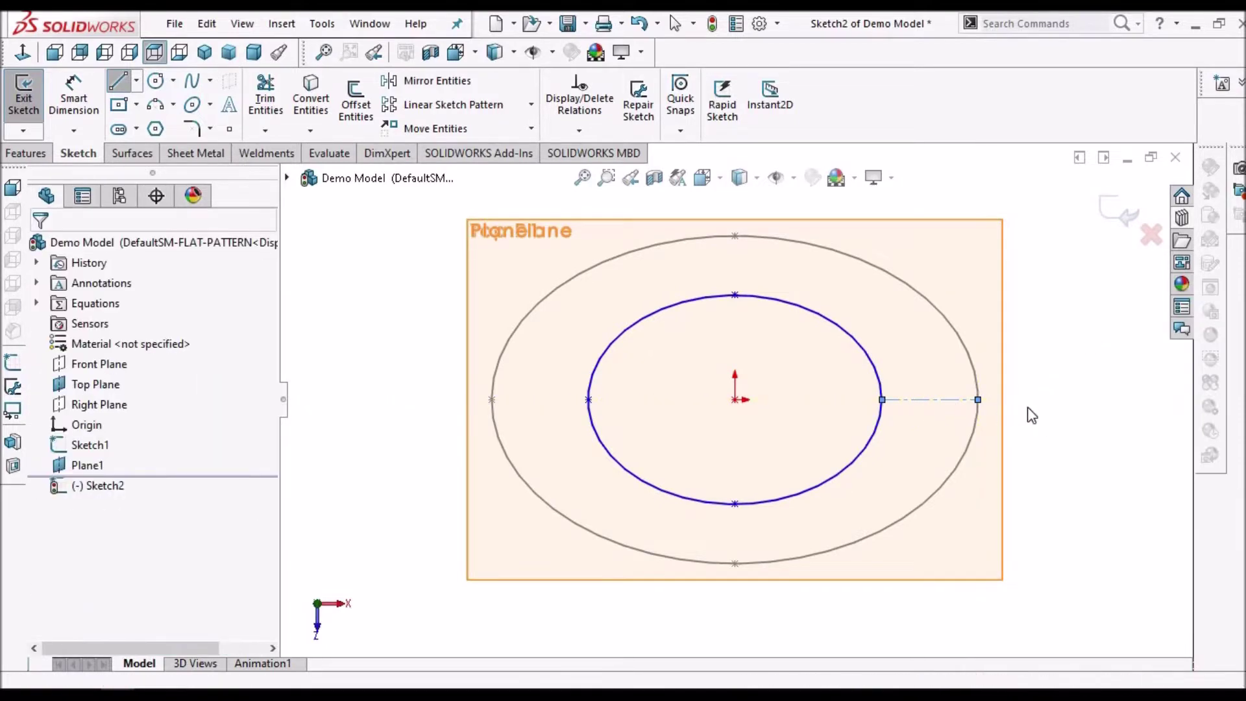
# Dimension the centerline between the two ellipses as 2.5 mm and place the dimension text outside the outer ellipse.
pyautogui.click(930, 399)
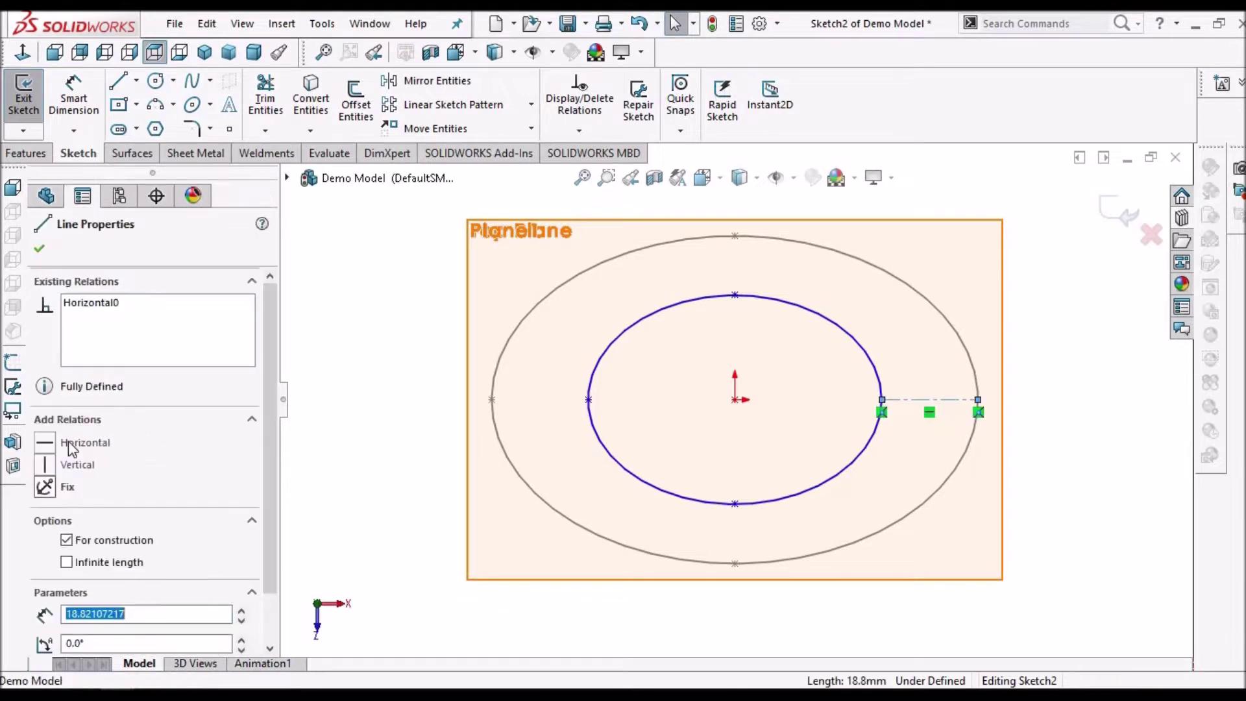
pyautogui.click(1044, 483)
pyautogui.click(73, 97)
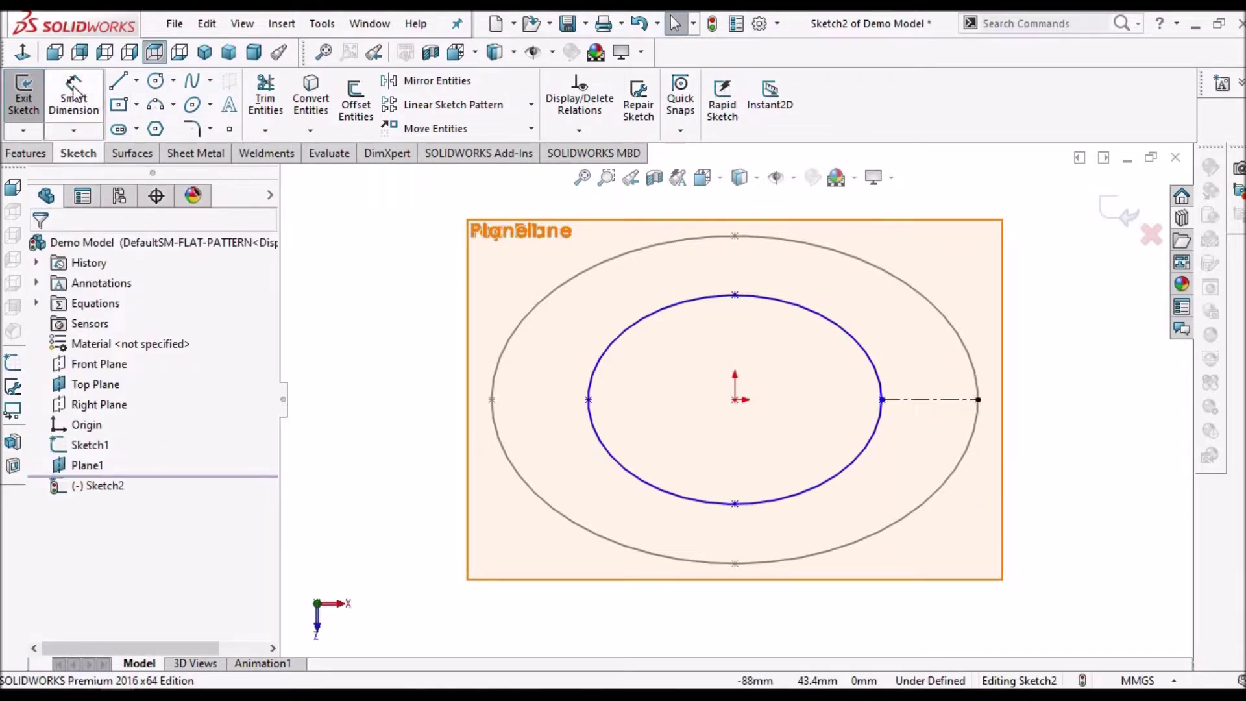
pyautogui.click(935, 499)
pyautogui.click(933, 494)
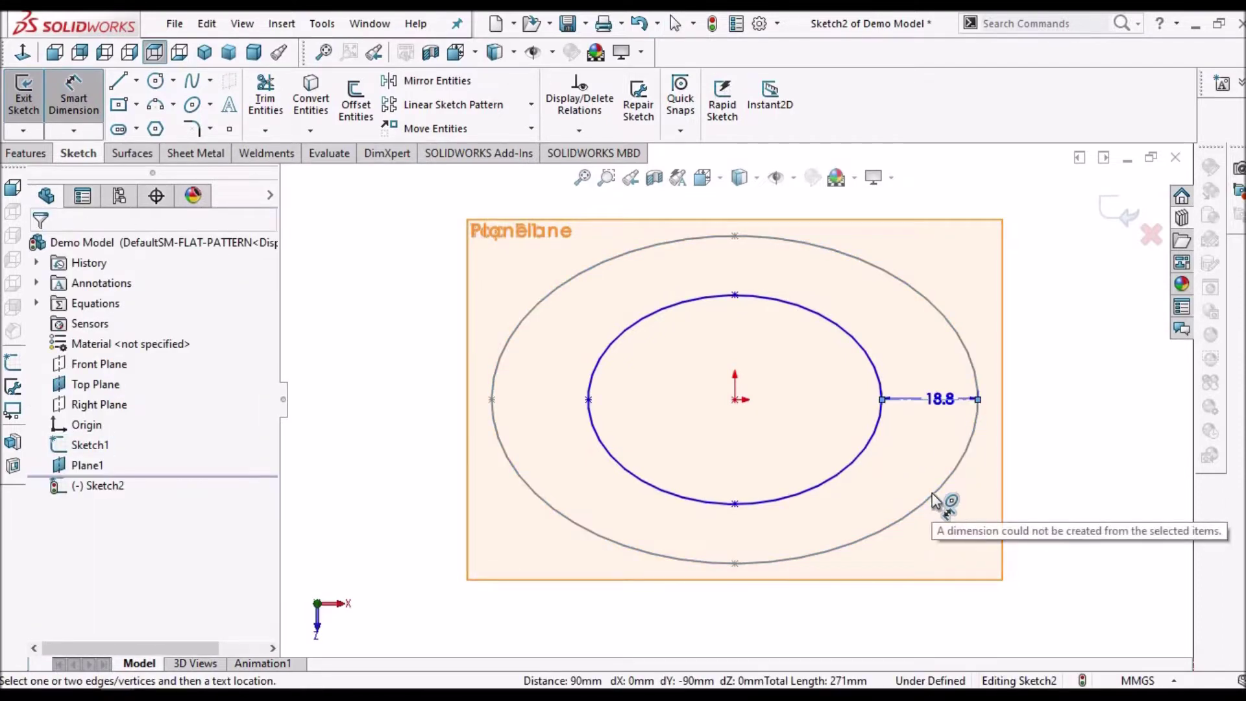
pyautogui.press('Escape')
pyautogui.press('Escape')
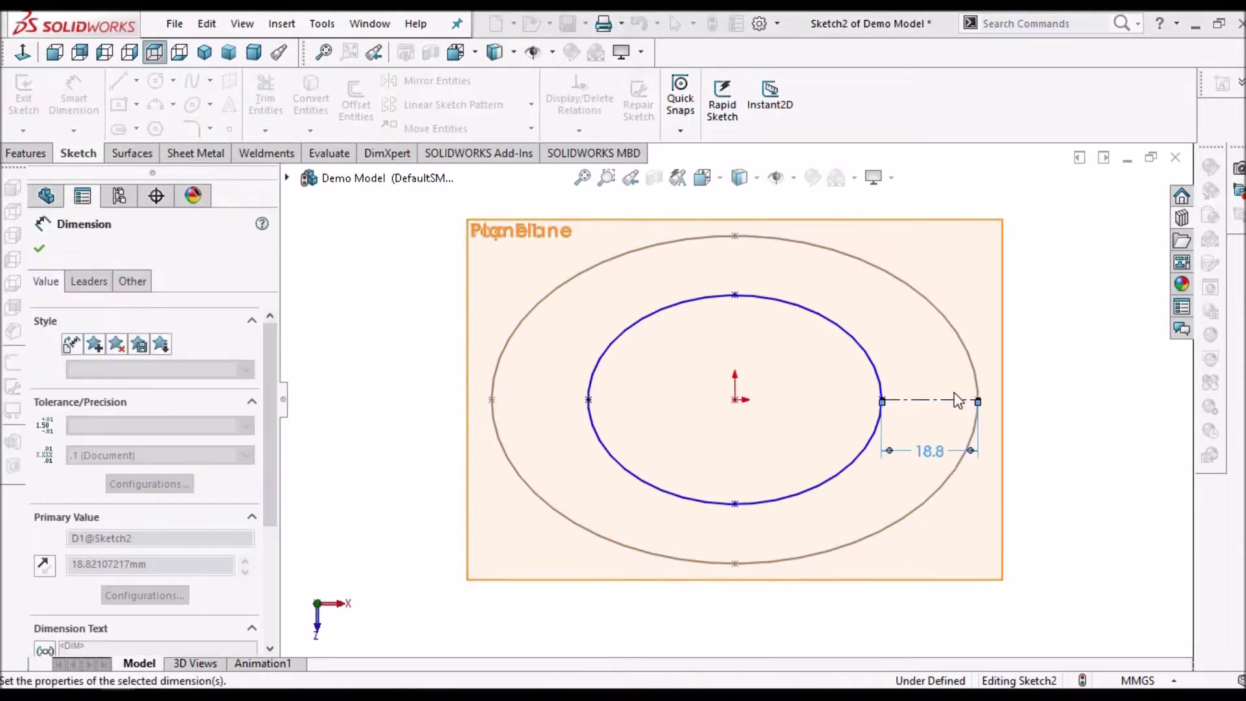
pyautogui.write('2.5')
pyautogui.press('Return')
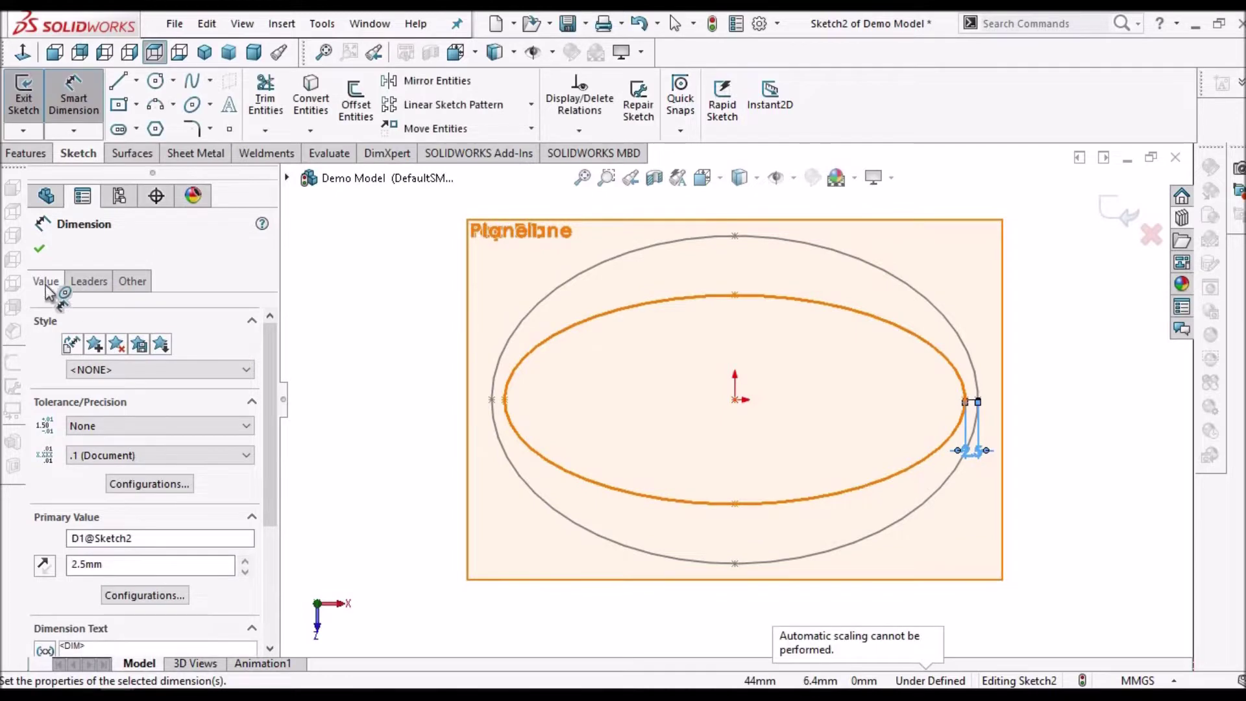
pyautogui.click(40, 249)
pyautogui.press('Escape')
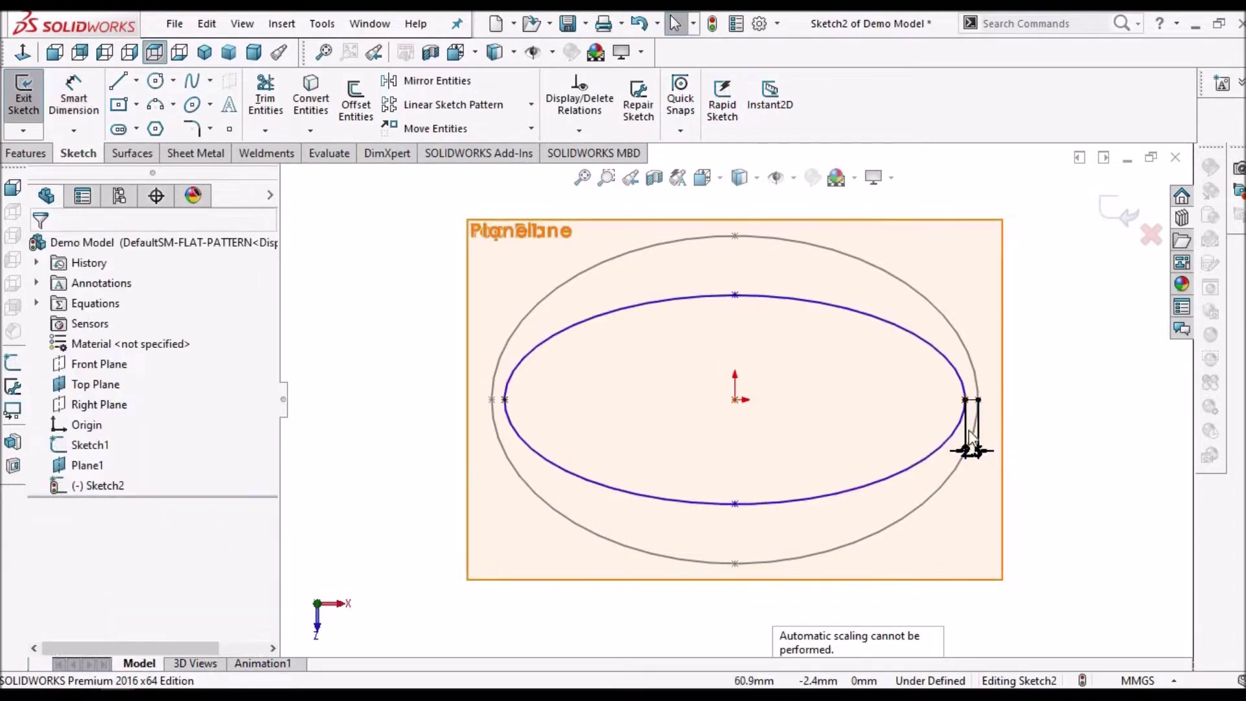
pyautogui.moveTo(982, 453); pyautogui.dragTo(1054, 452)
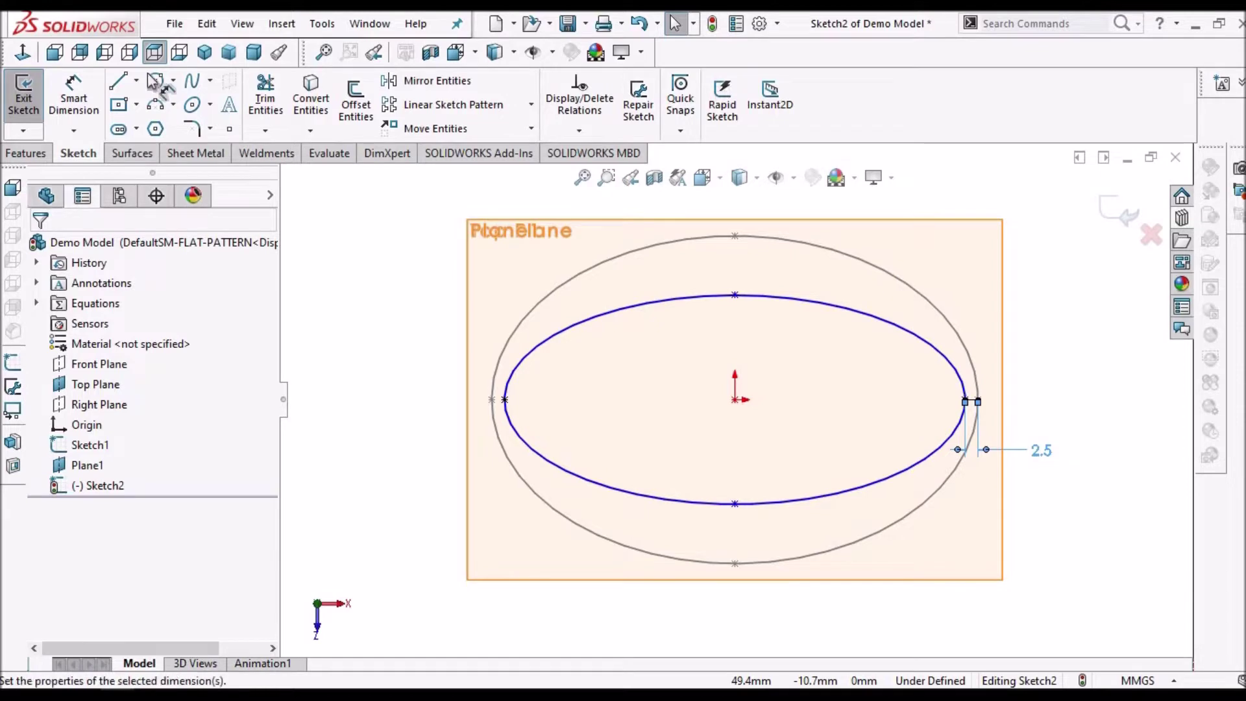
# Add a driven dimension across the inner ellipse's horizontal axis, placed below the ellipses.
pyautogui.click(71, 89)
pyautogui.click(73, 96)
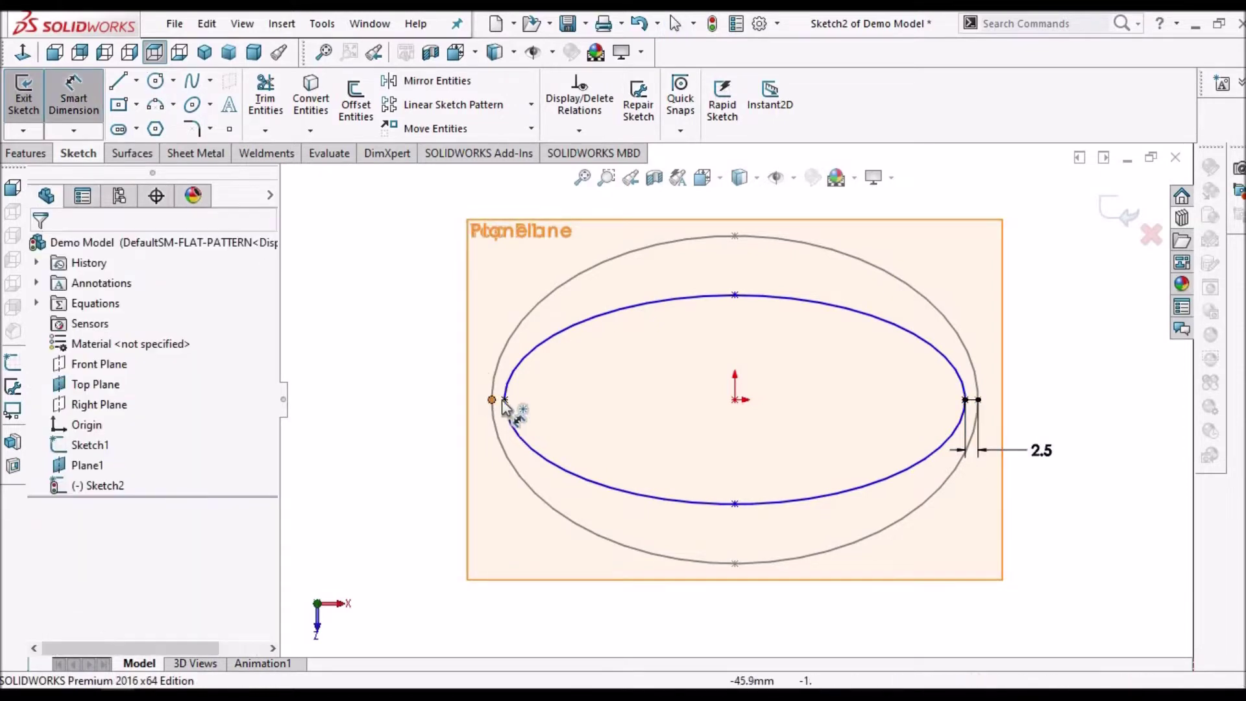
pyautogui.click(965, 402)
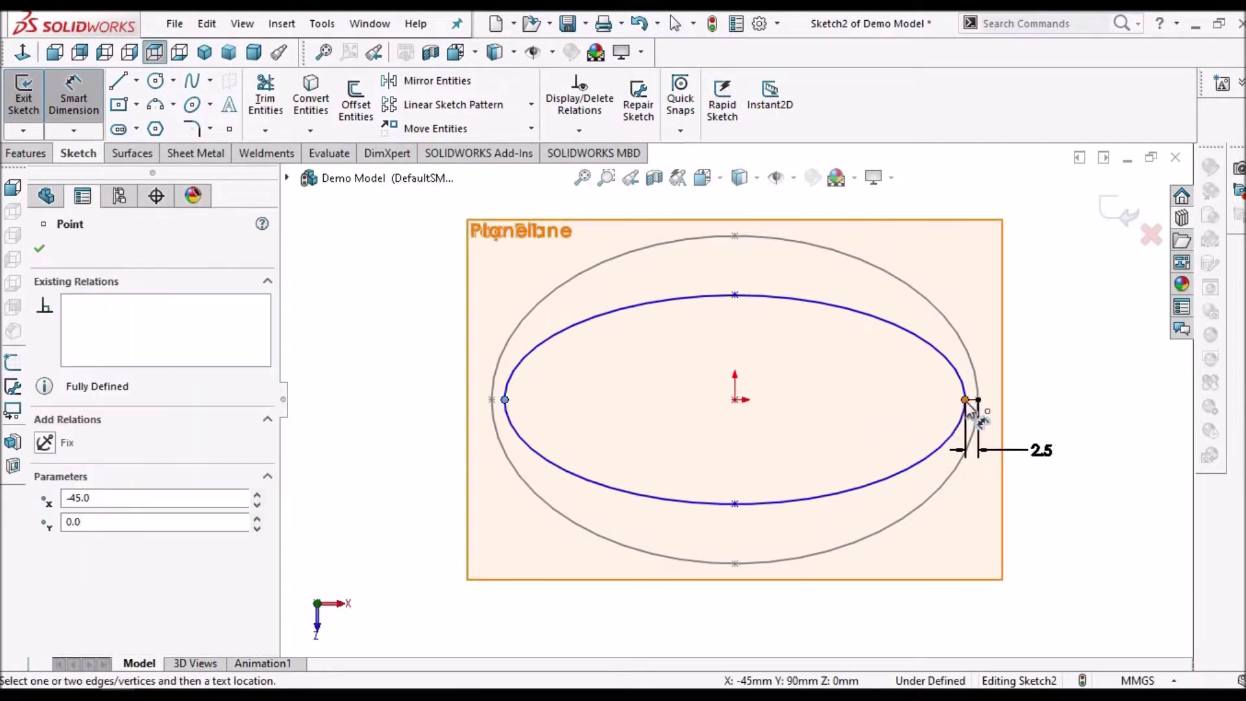
pyautogui.click(766, 592)
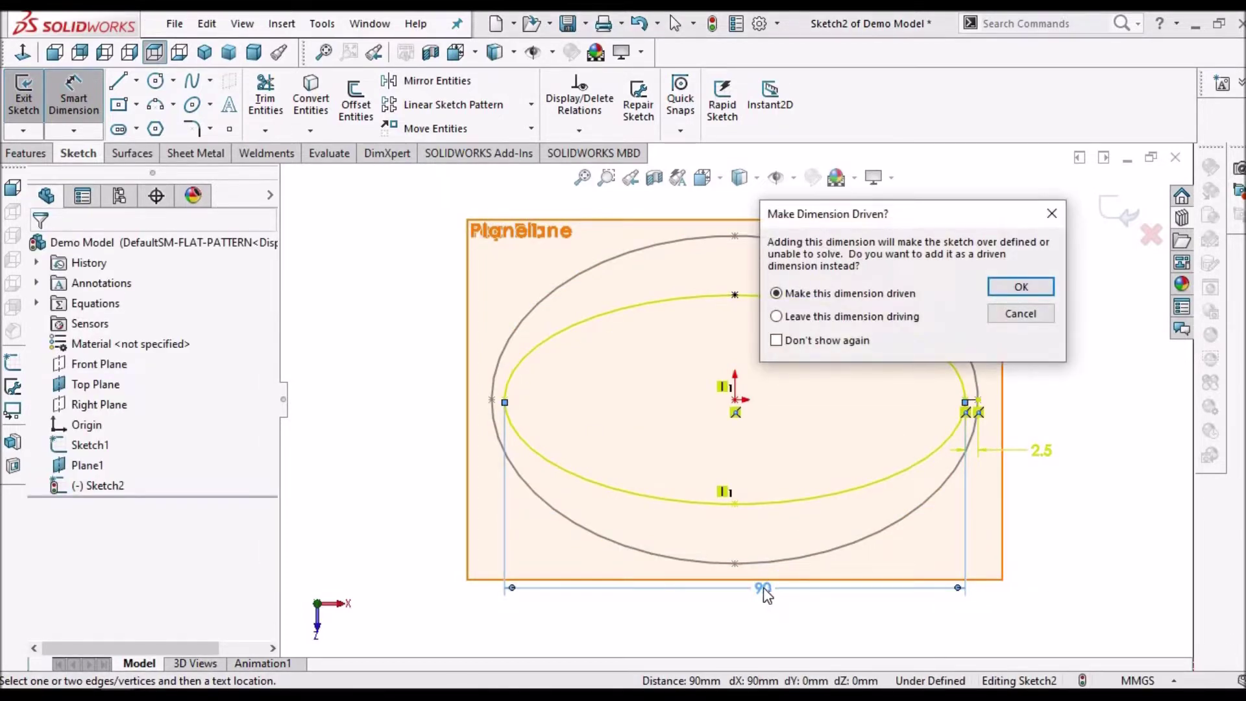
pyautogui.click(1021, 286)
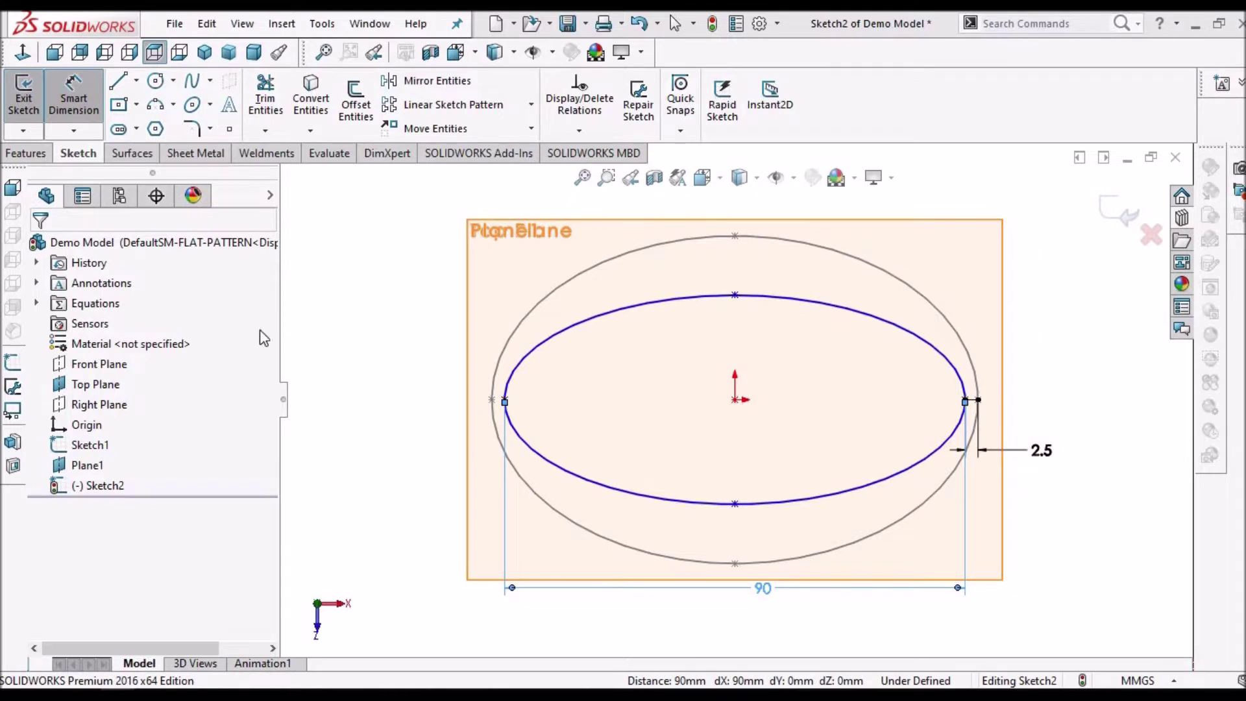
# Dimension the inner ellipse's vertical axis between its upper and lower points as 60 mm and close the sketch.
pyautogui.click(91, 94)
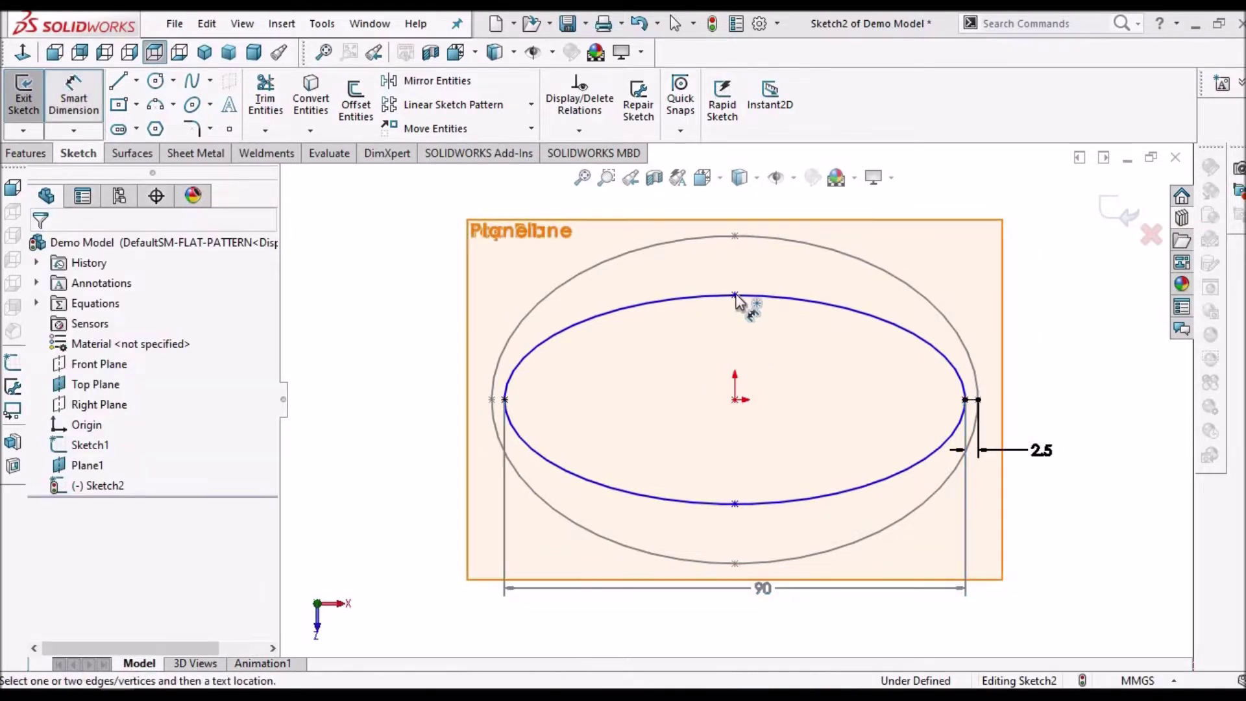
pyautogui.click(735, 504)
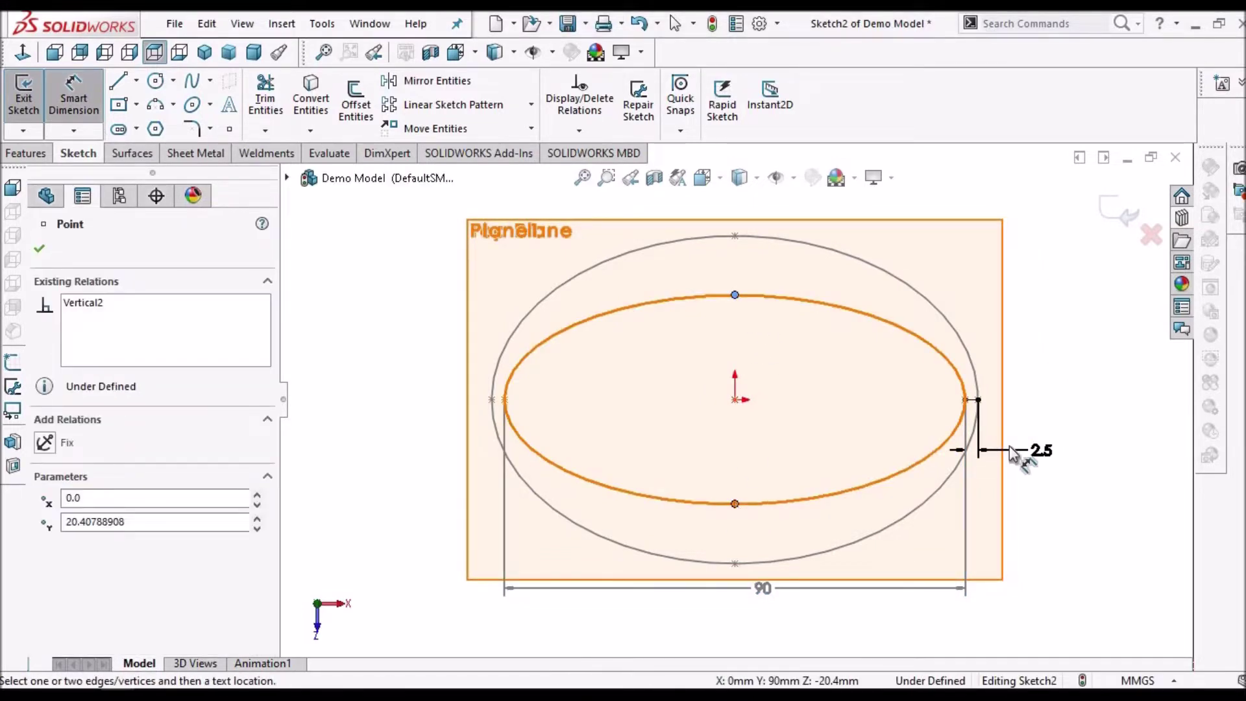
pyautogui.click(1051, 404)
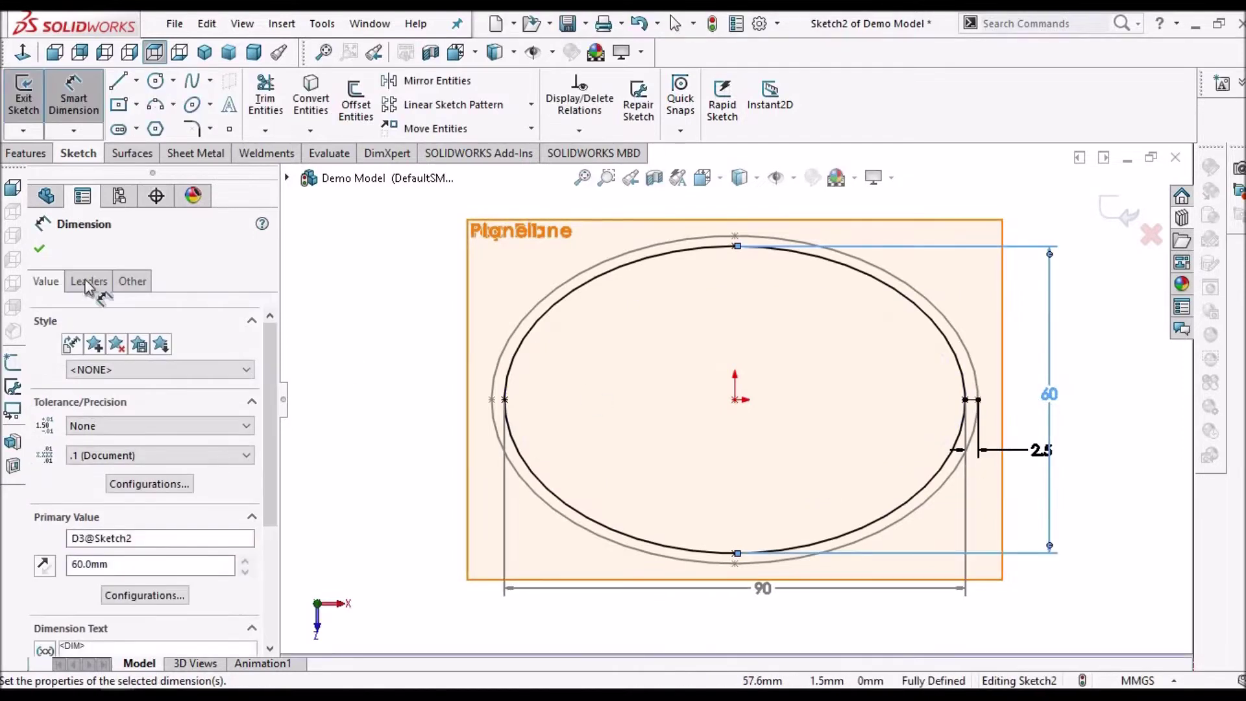
pyautogui.press('Escape')
pyautogui.press('Escape')
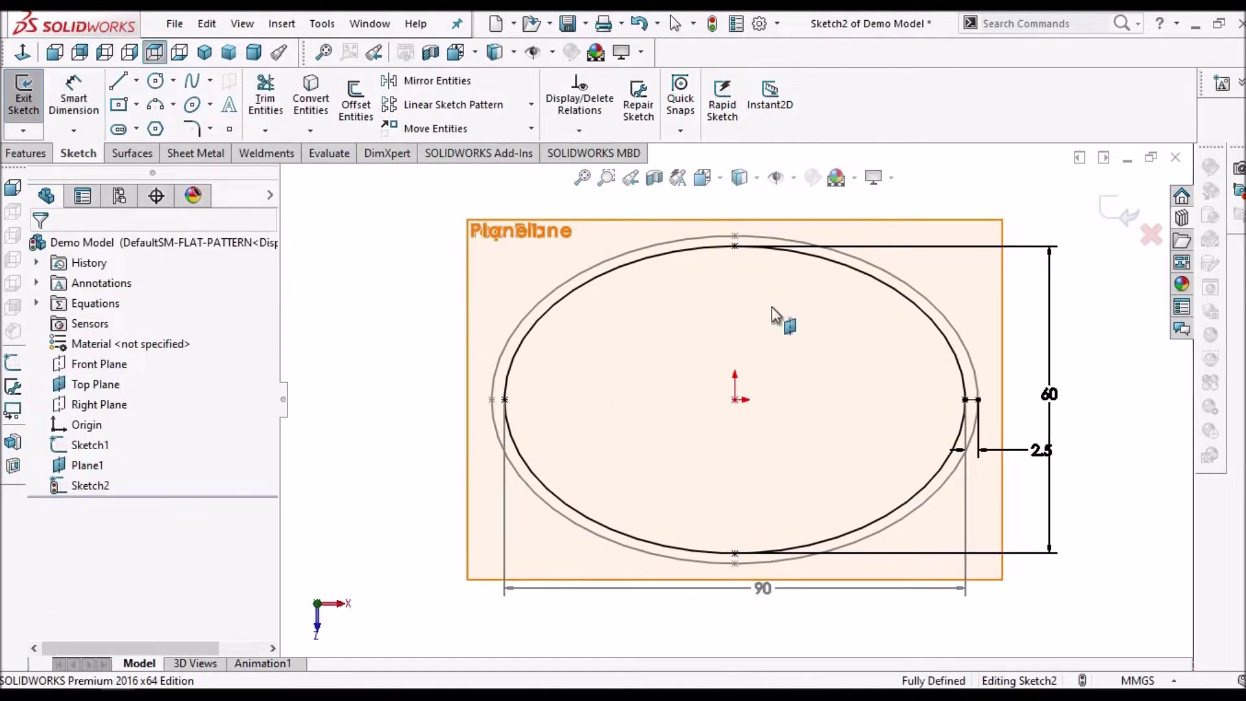
pyautogui.press('z')
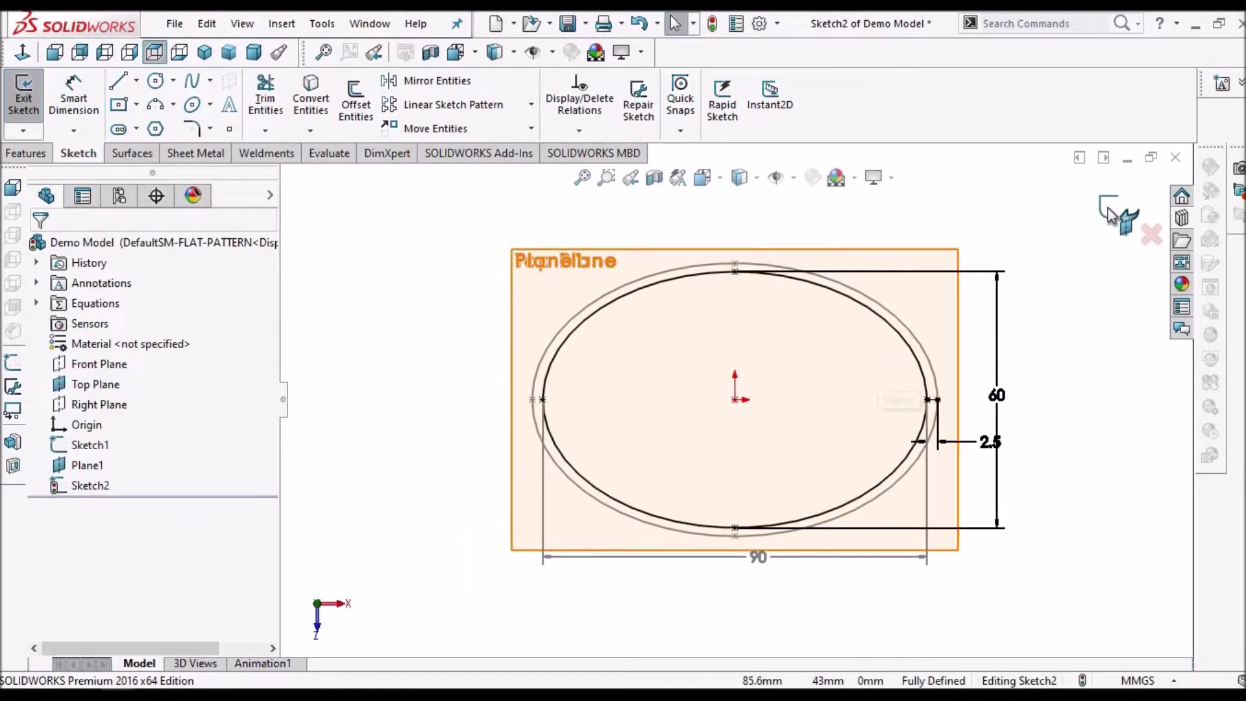
pyautogui.click(1109, 211)
pyautogui.hotkey('ctrl', 'b')
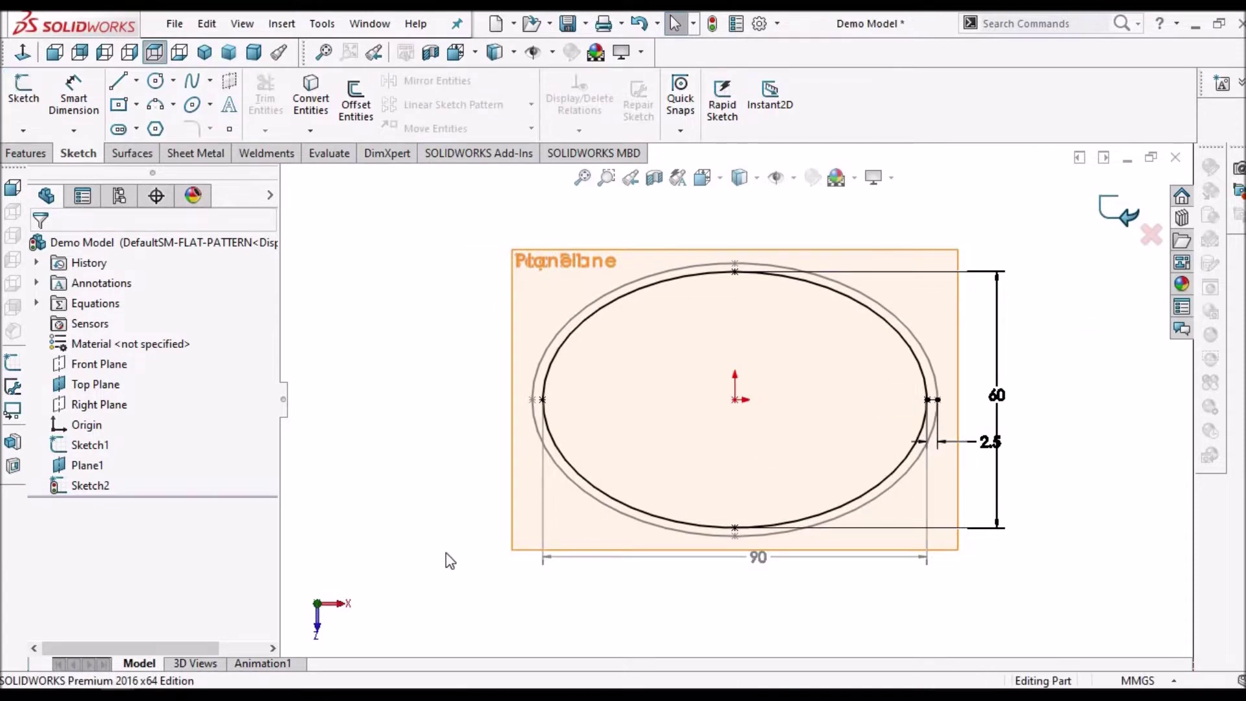
# Create a reference plane offset 130 mm above the Top Plane.
pyautogui.click(254, 52)
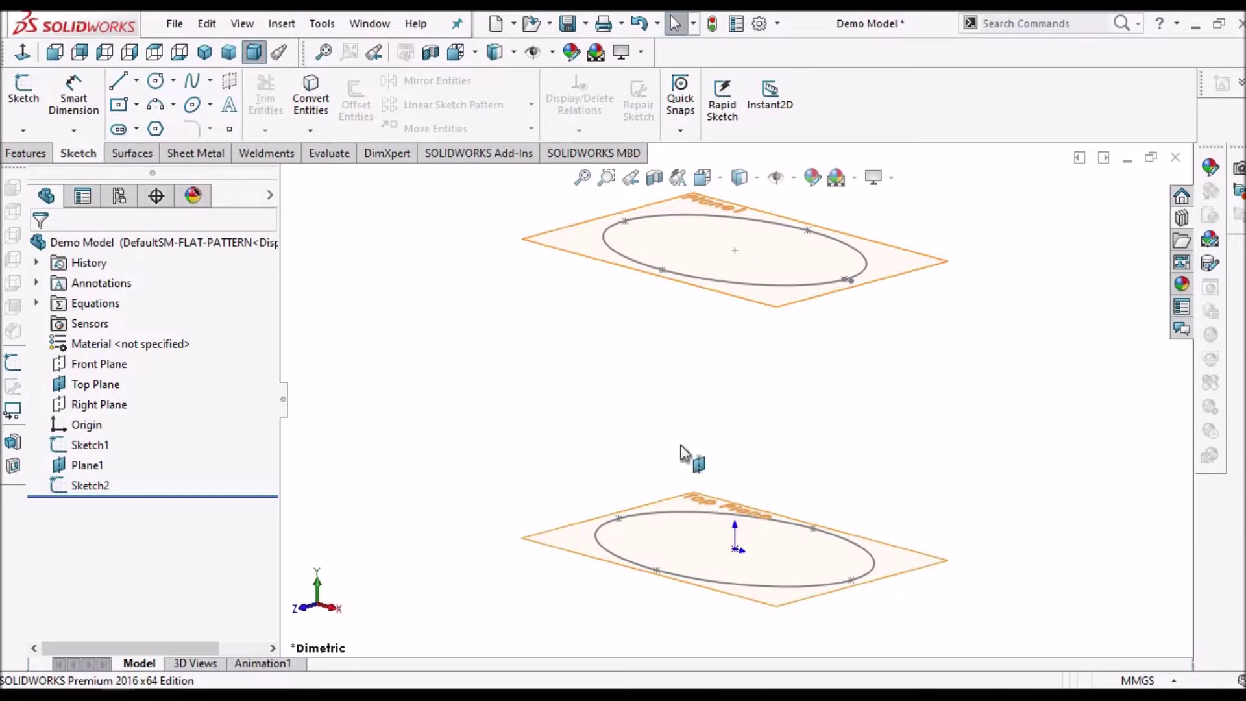
pyautogui.click(96, 383)
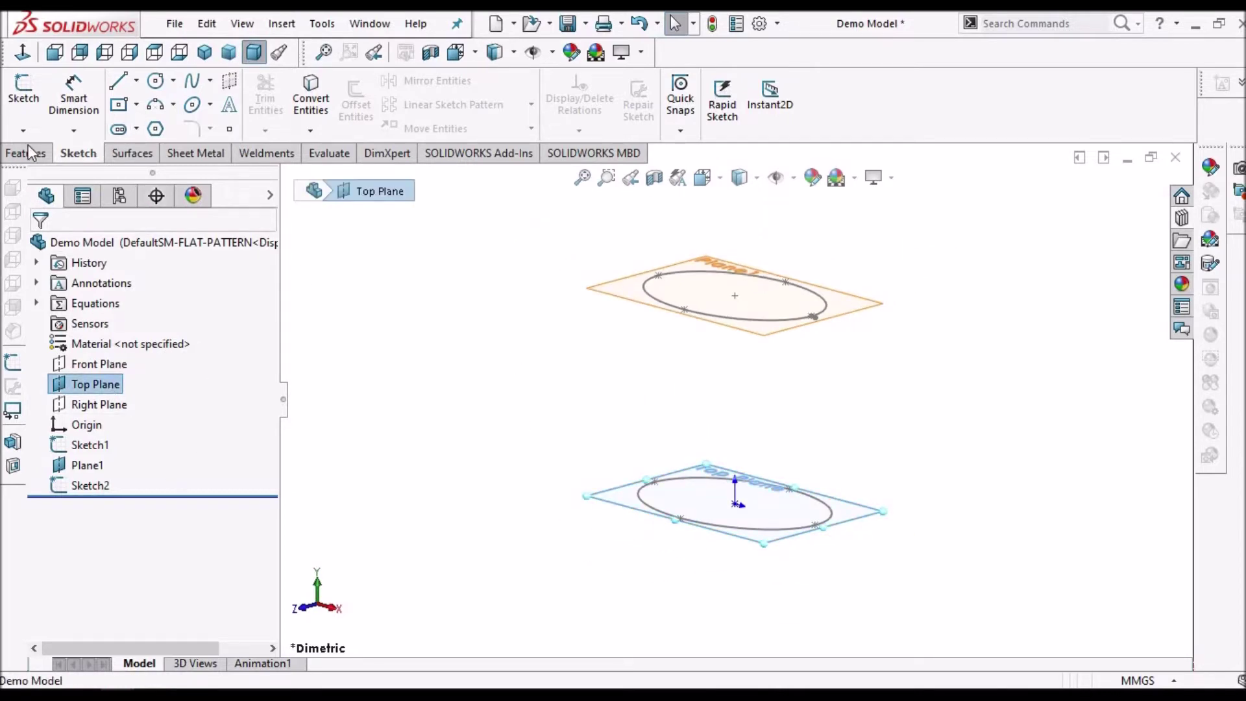
pyautogui.click(26, 151)
pyautogui.click(734, 131)
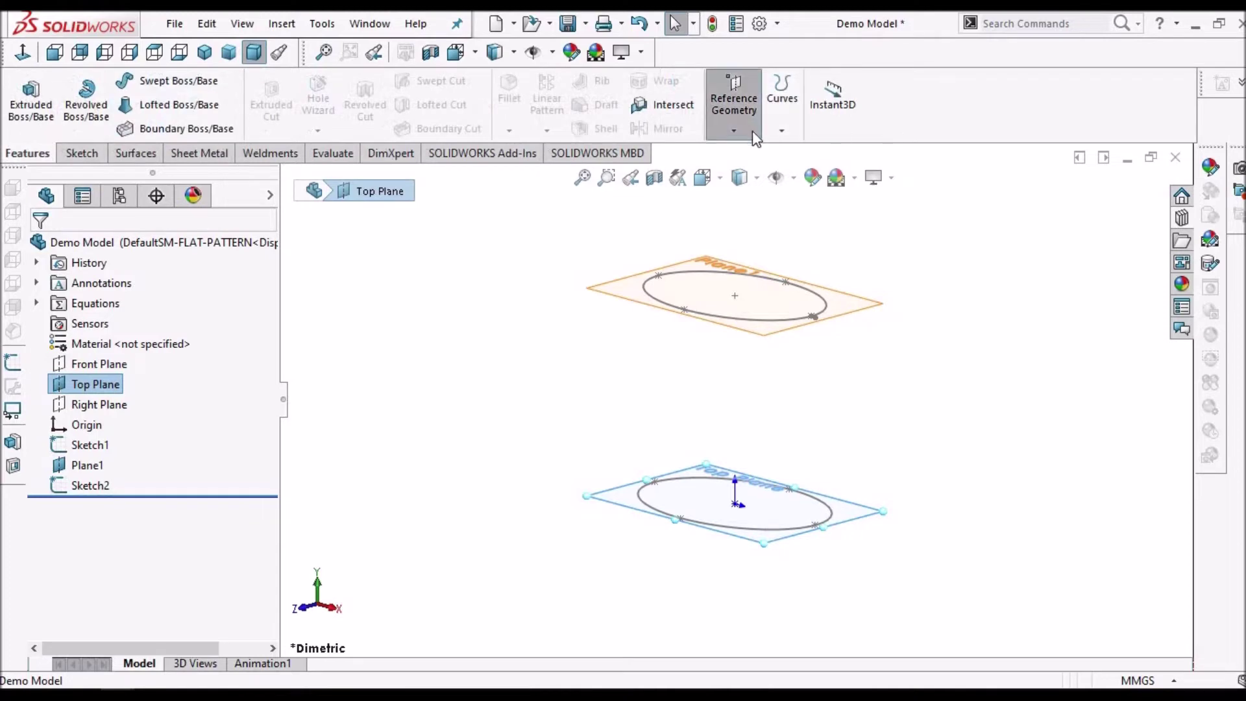
pyautogui.click(751, 150)
pyautogui.press('Return')
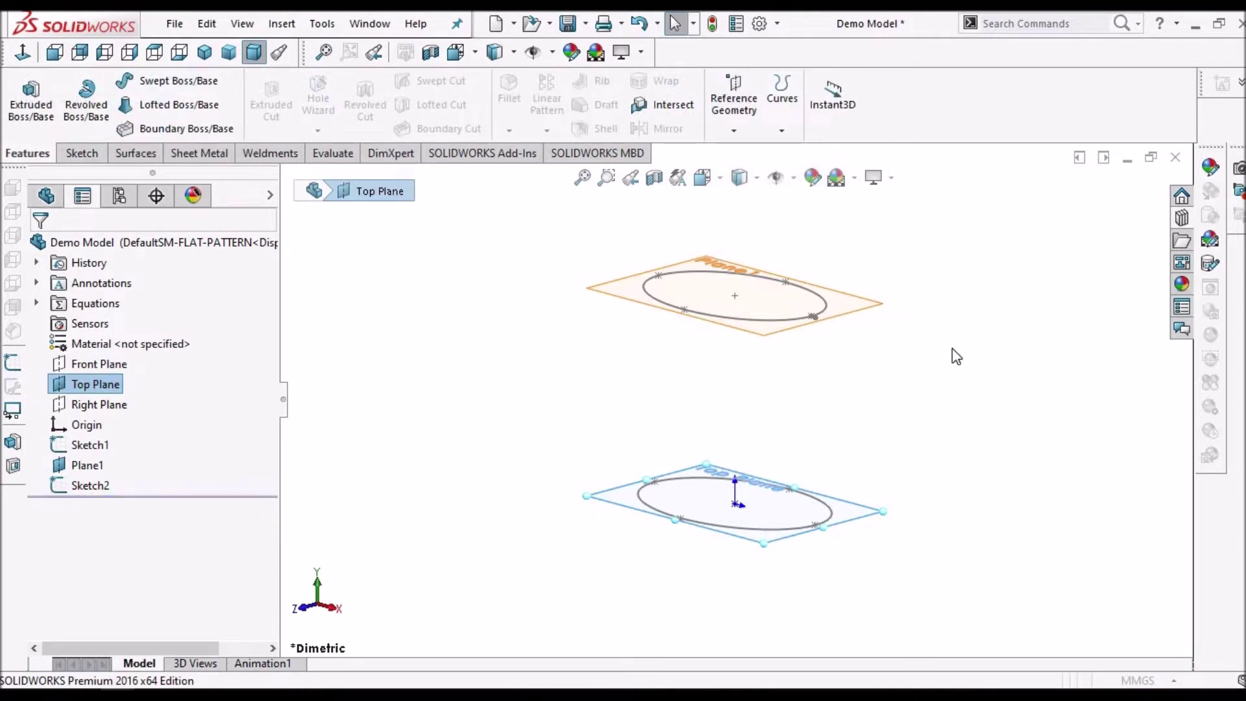
pyautogui.scroll(1, 928, 364)
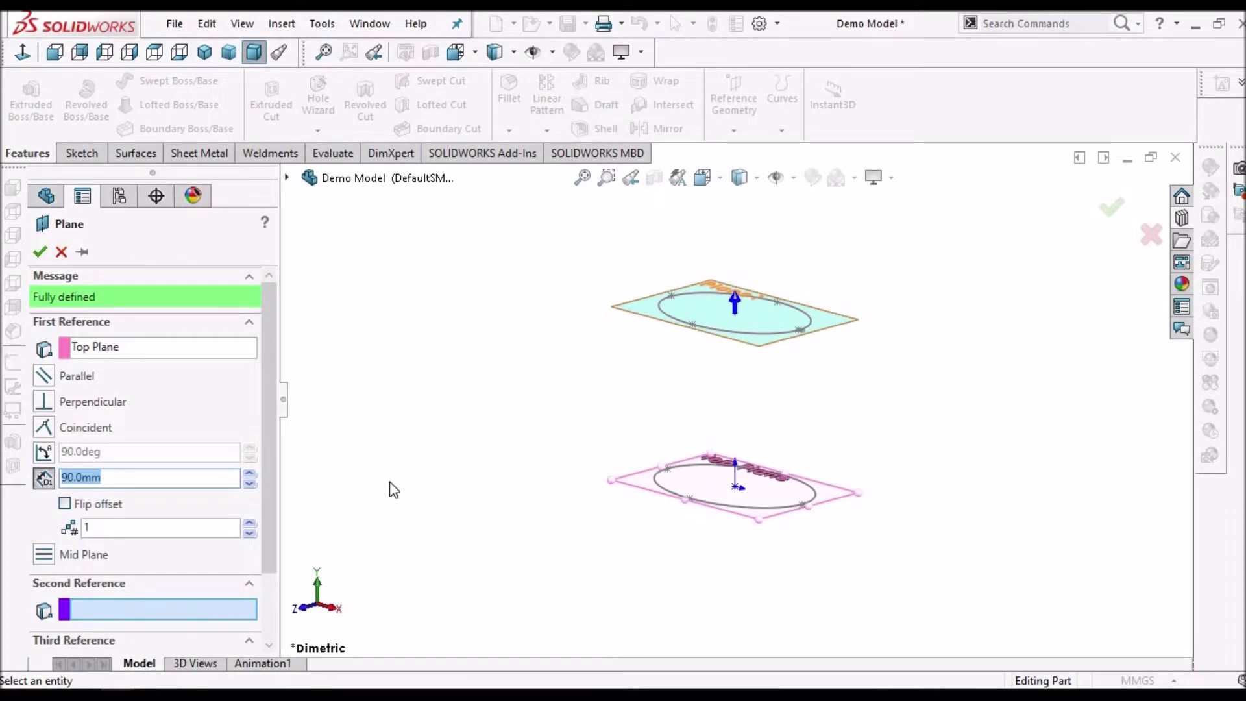
pyautogui.write('130')
pyautogui.press('Return')
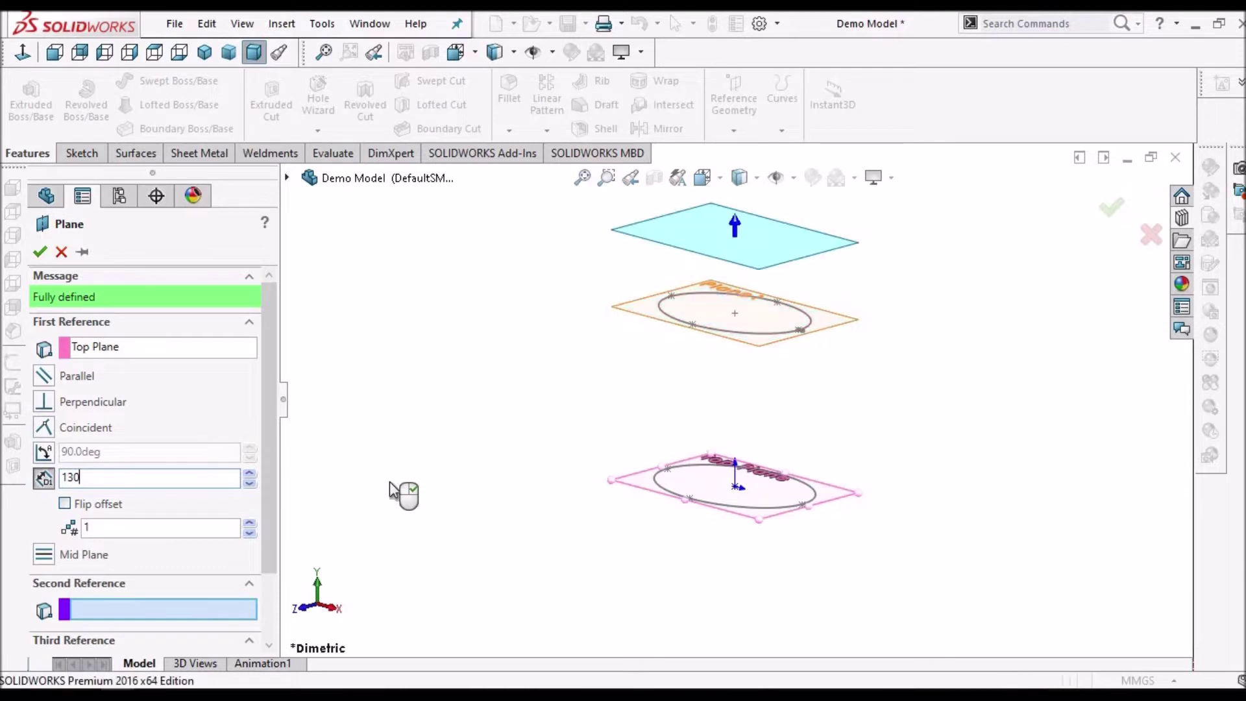
pyautogui.rightClick(906, 442)
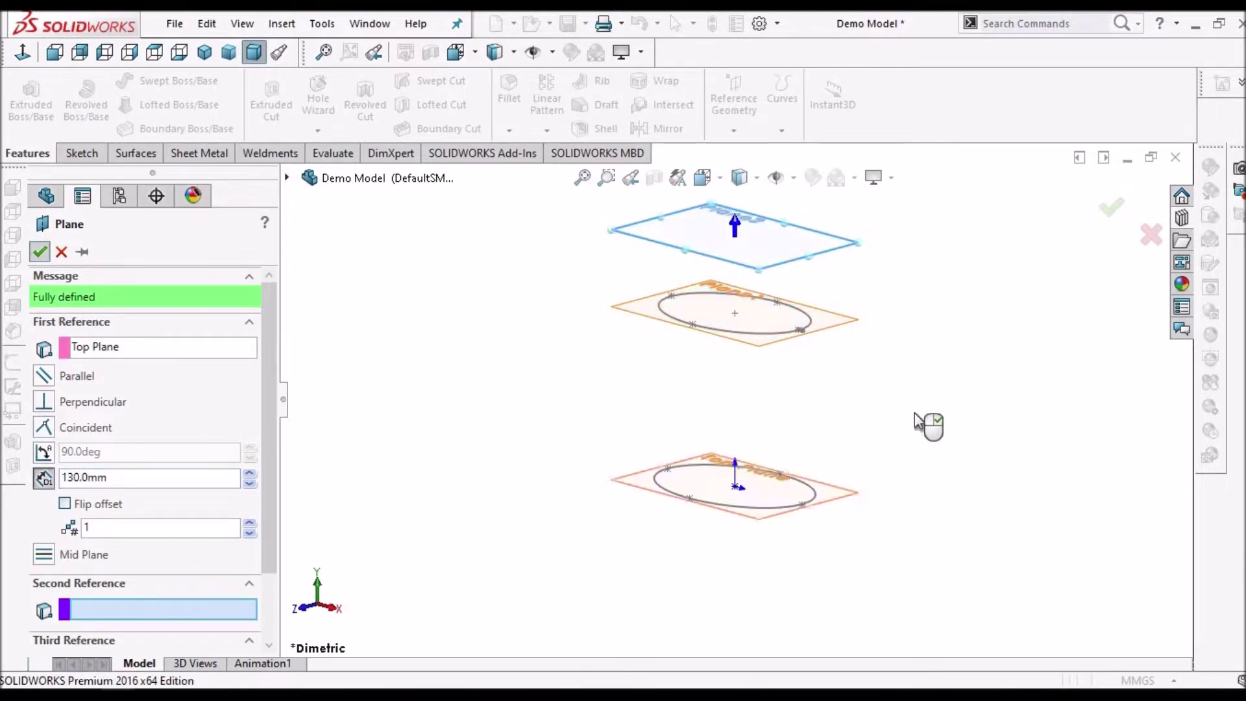
pyautogui.press('Escape')
# Start a sketch on the reference plane 130 mm above the Top Plane, viewed face-on.
pyautogui.scroll(2, 812, 312)
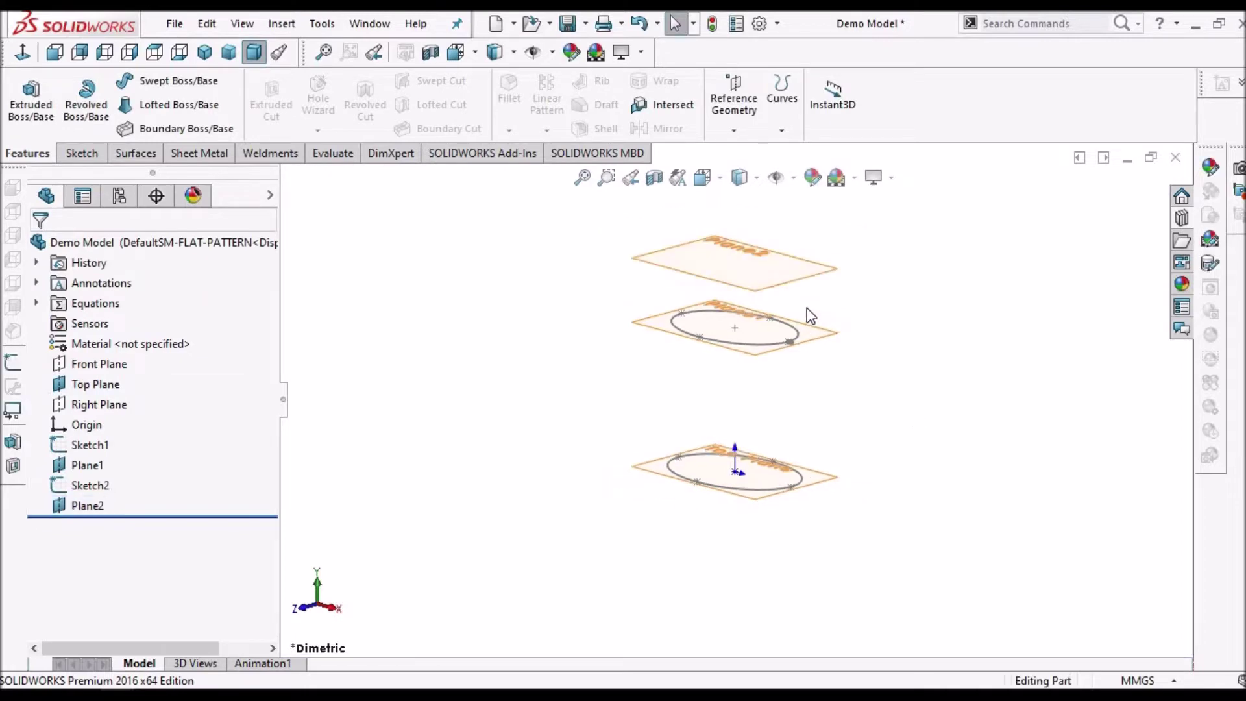
pyautogui.scroll(-1, 750, 300)
pyautogui.click(774, 286)
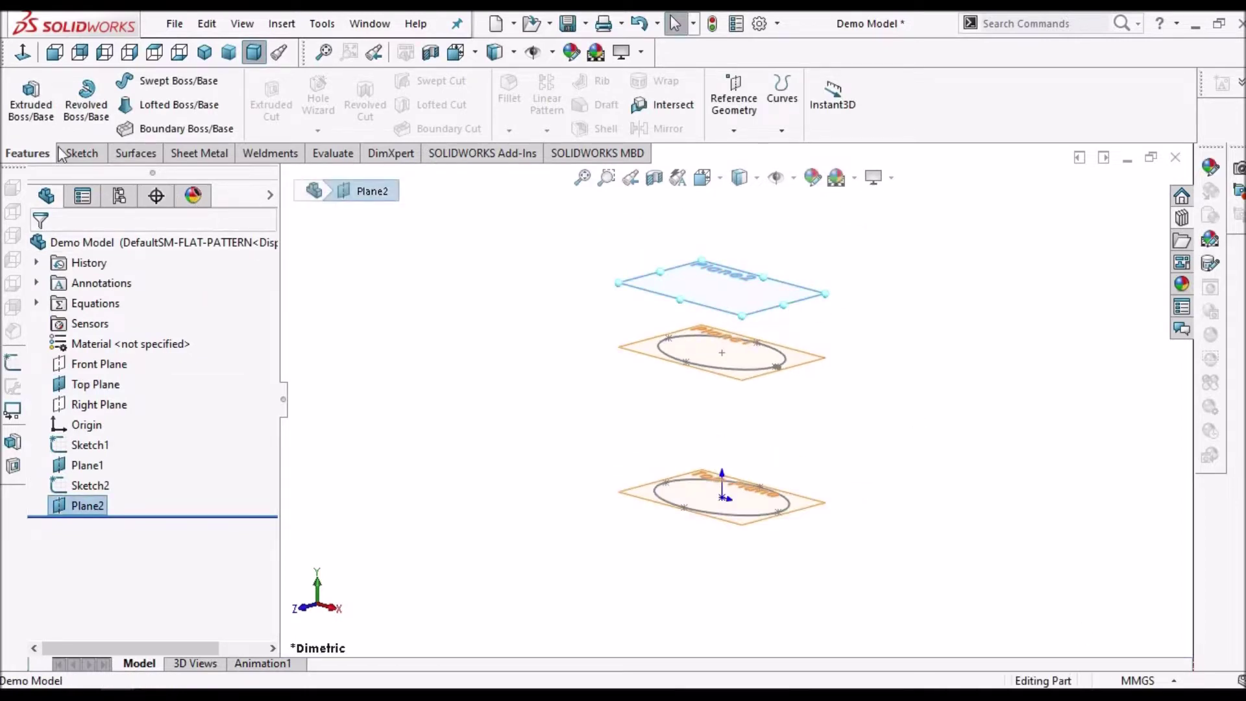
pyautogui.click(82, 154)
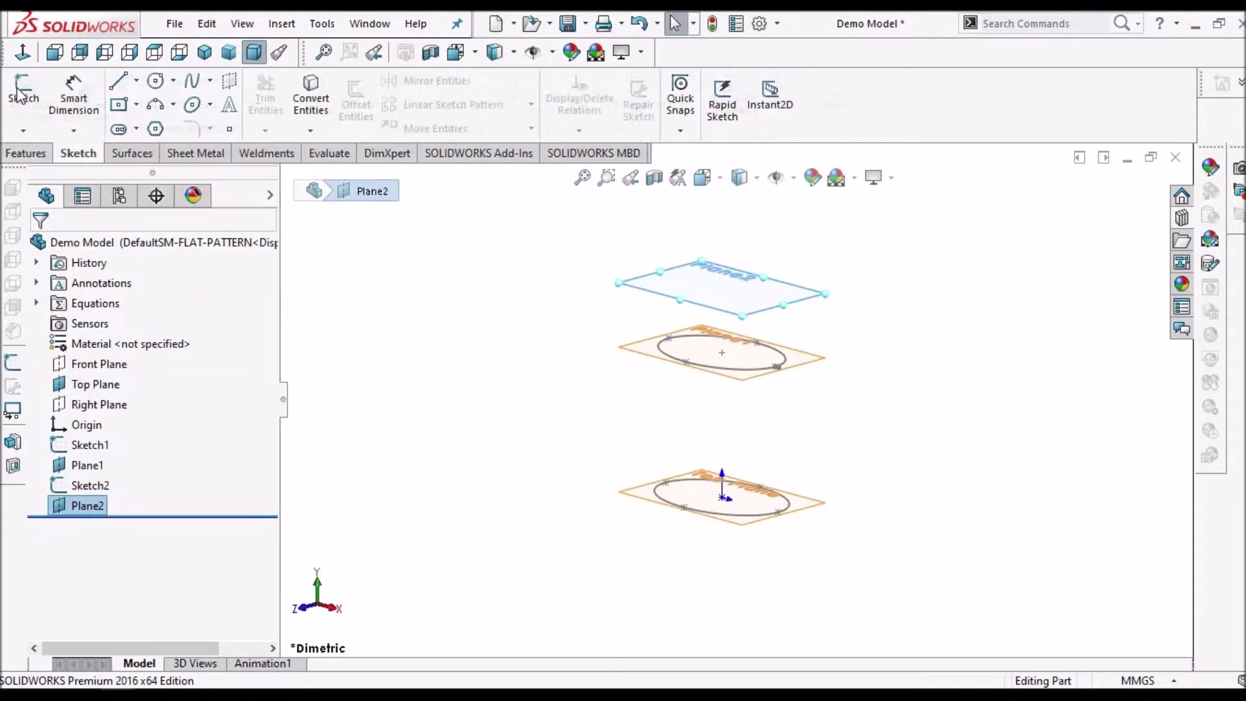
pyautogui.click(23, 91)
pyautogui.click(23, 54)
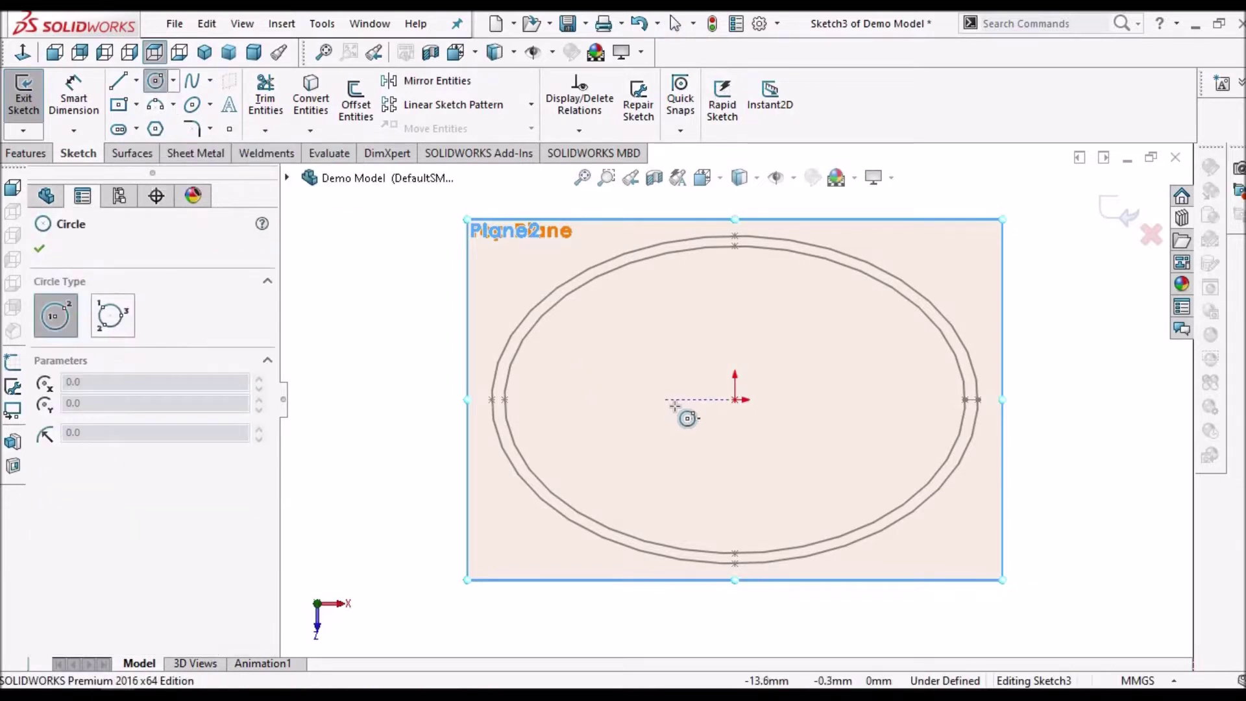
# Sketch a circle level with the origin, with its centre about 10 mm from the origin on the negative X side.
pyautogui.click(692, 396)
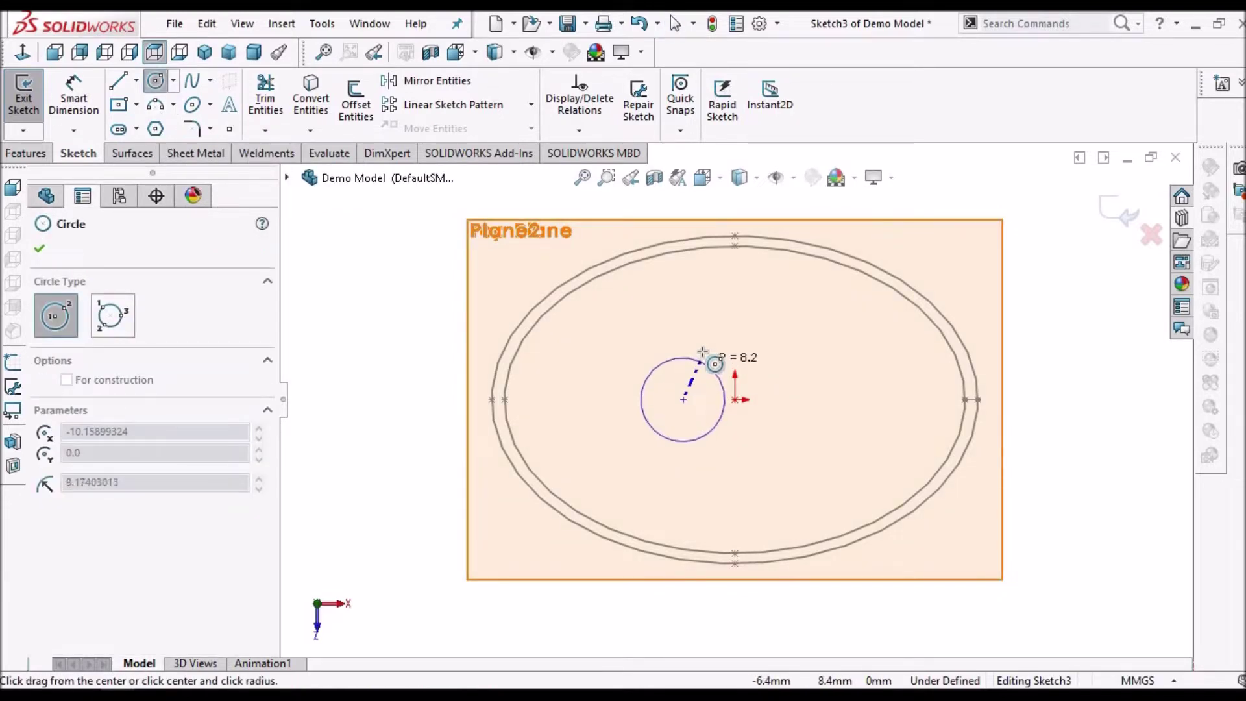
pyautogui.click(677, 368)
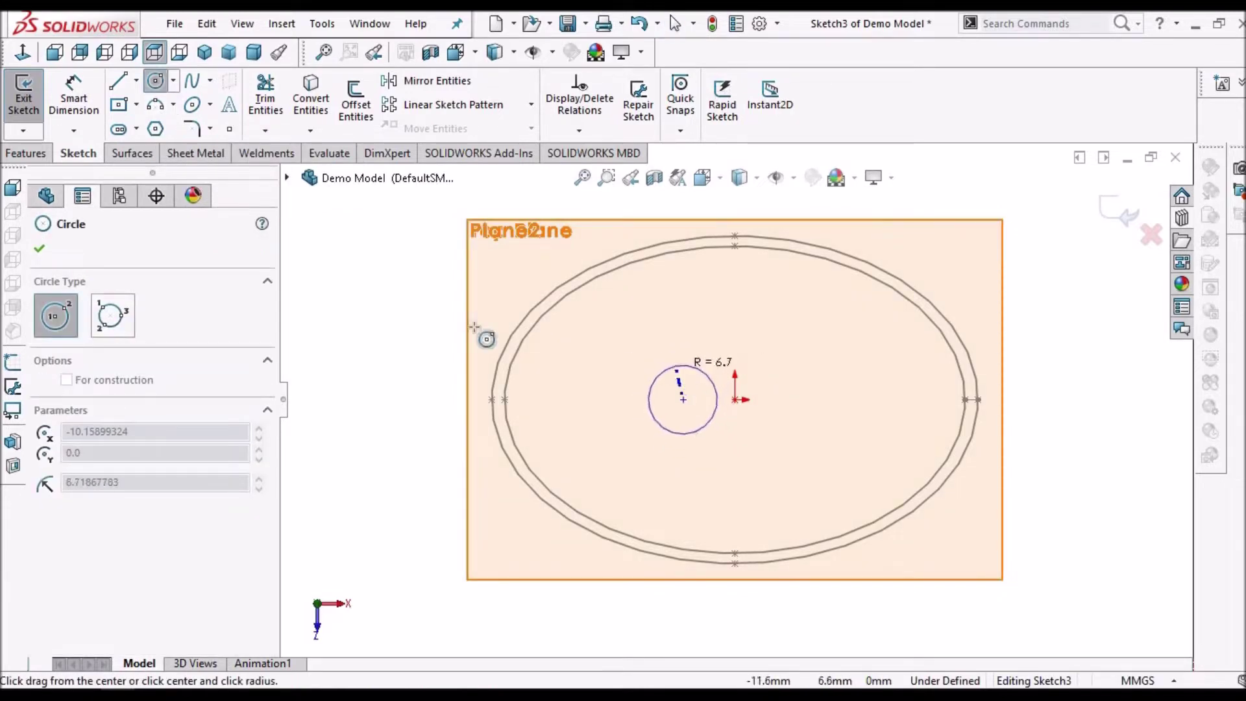
pyautogui.rightClick(397, 326)
pyautogui.click(398, 318)
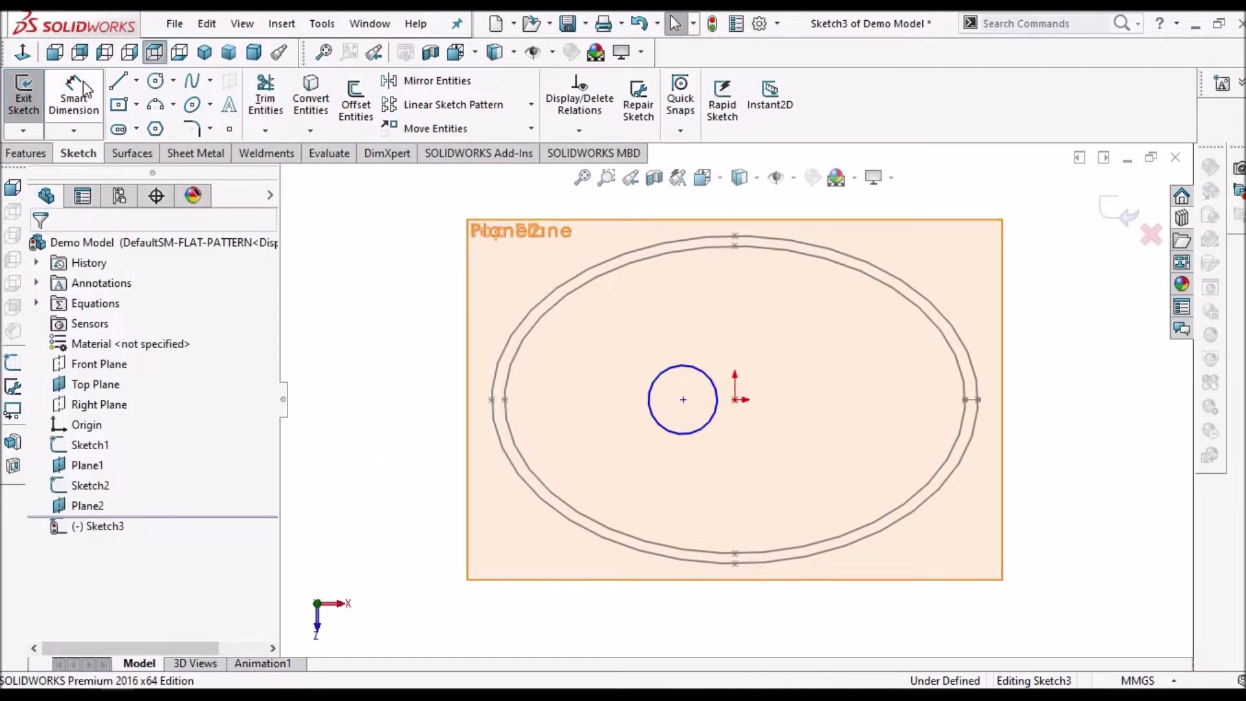
# Dimension the horizontal distance between the circle's centre and the origin as 7.5 mm.
pyautogui.click(81, 87)
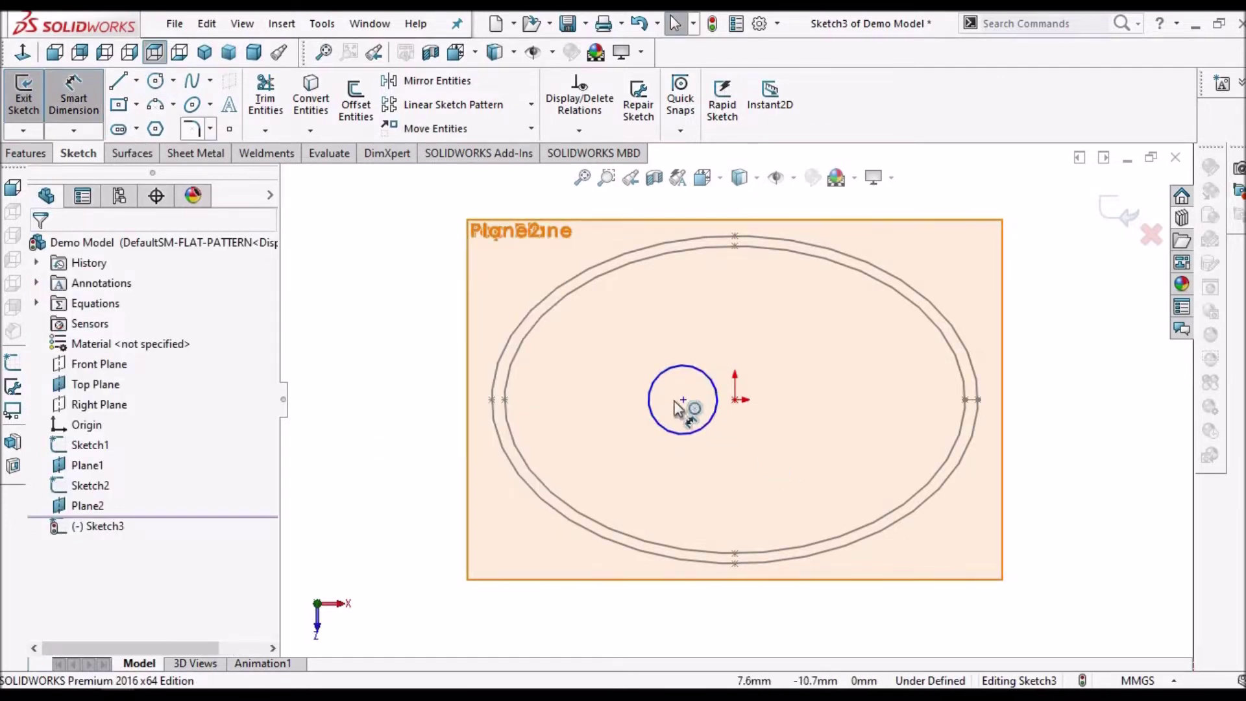
pyautogui.click(735, 400)
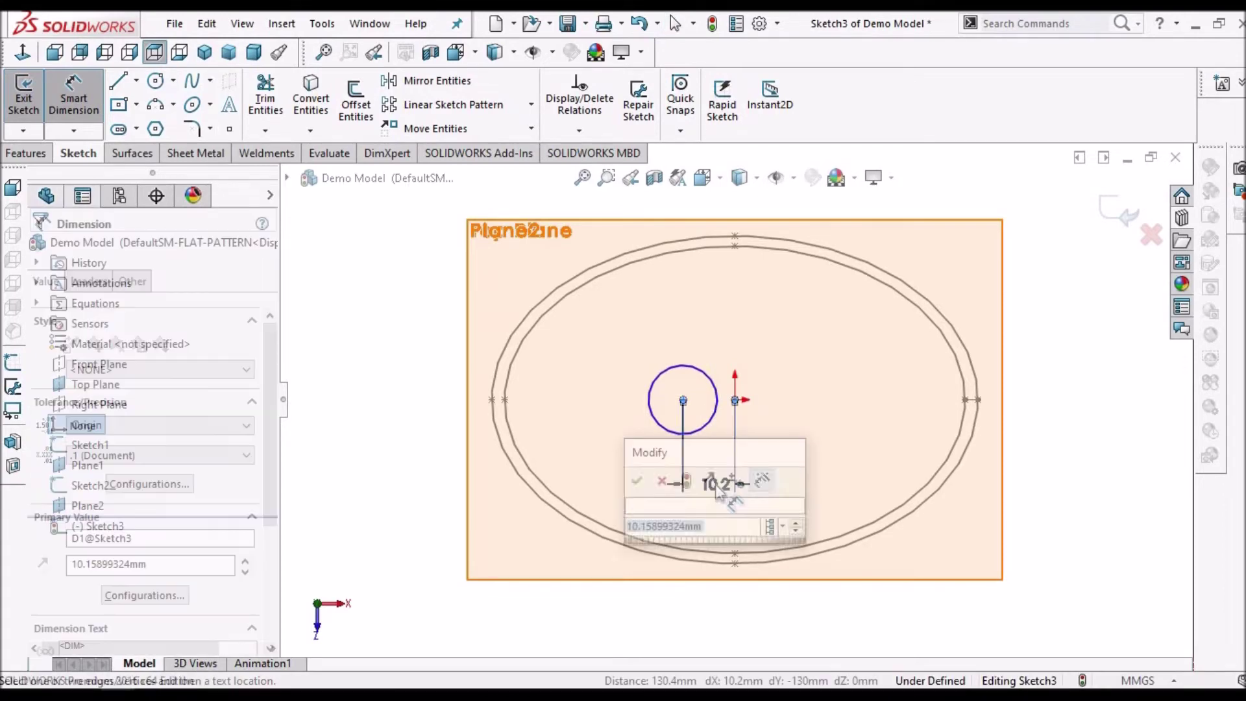
pyautogui.click(717, 492)
pyautogui.press('Escape')
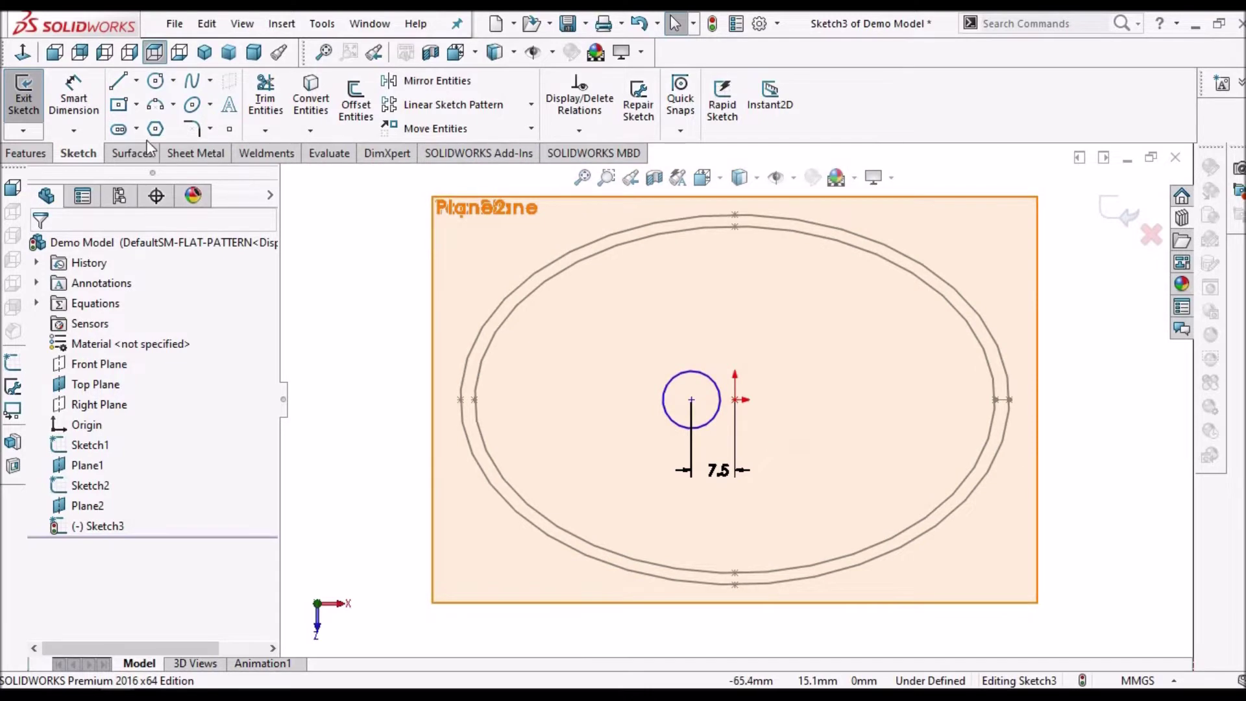
# Dimension the circle's diameter as 20 mm, placing the dimension text above the circle.
pyautogui.click(74, 96)
pyautogui.click(695, 372)
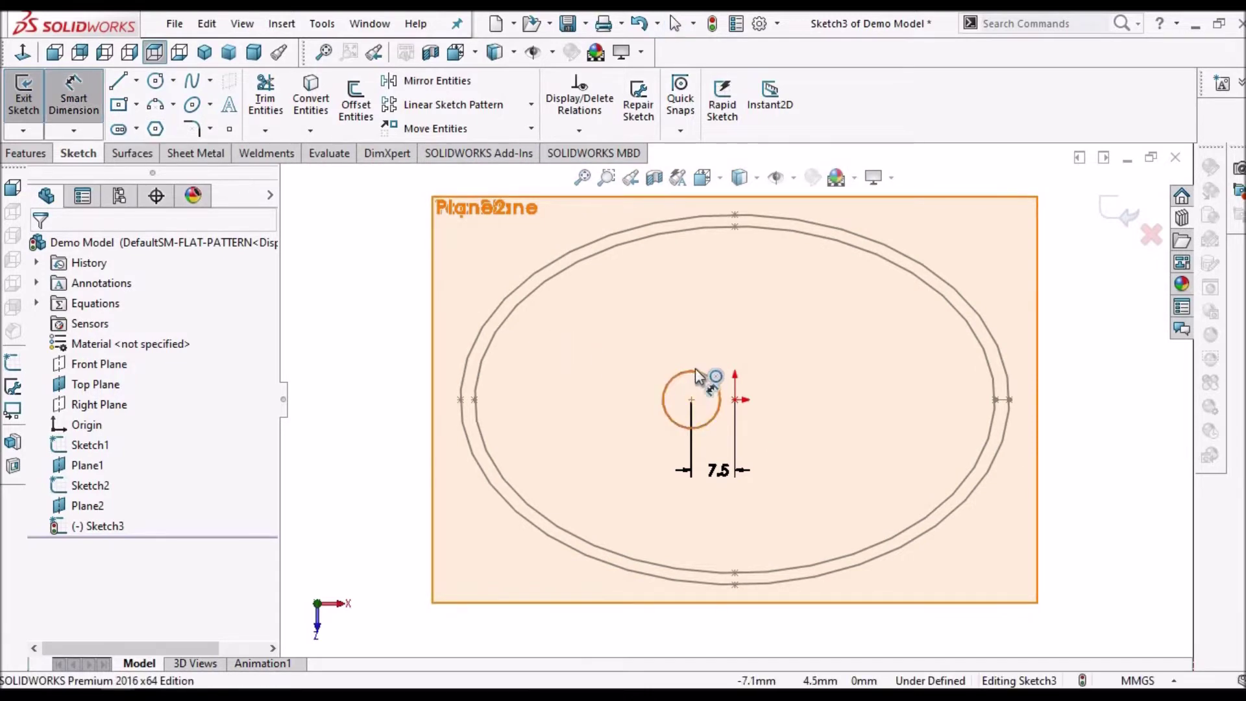
pyautogui.click(690, 320)
pyautogui.click(691, 320)
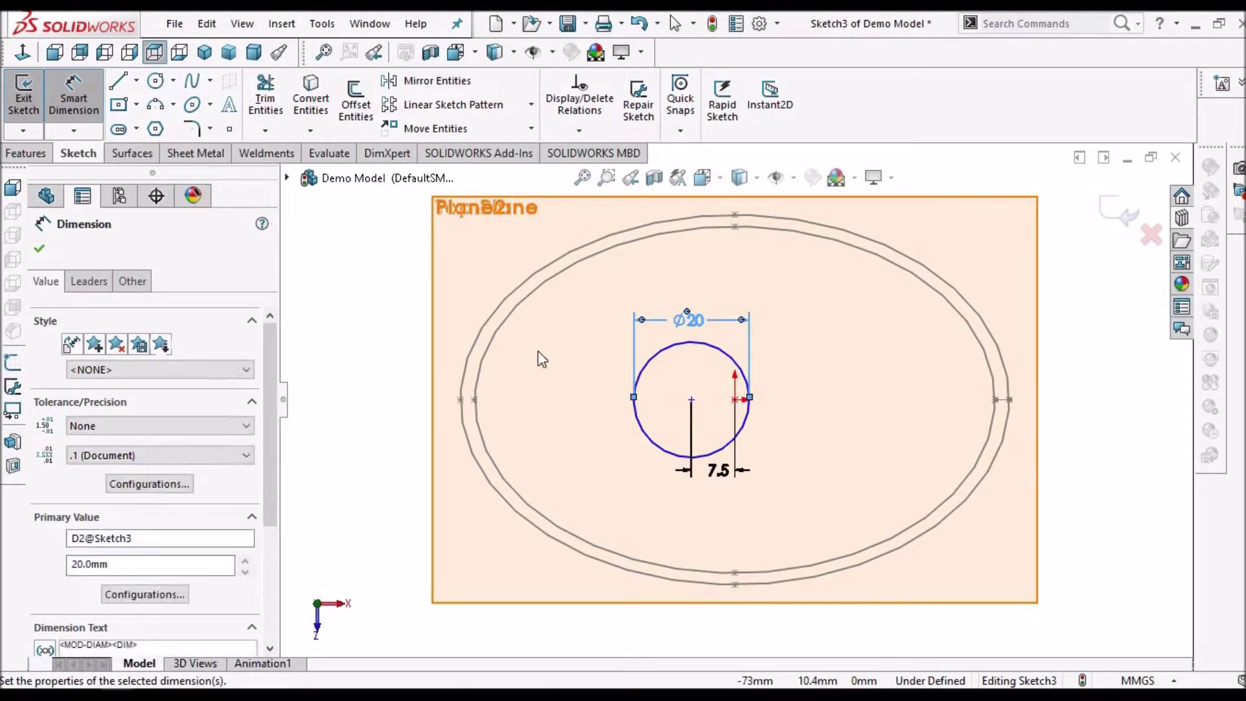
pyautogui.click(1085, 482)
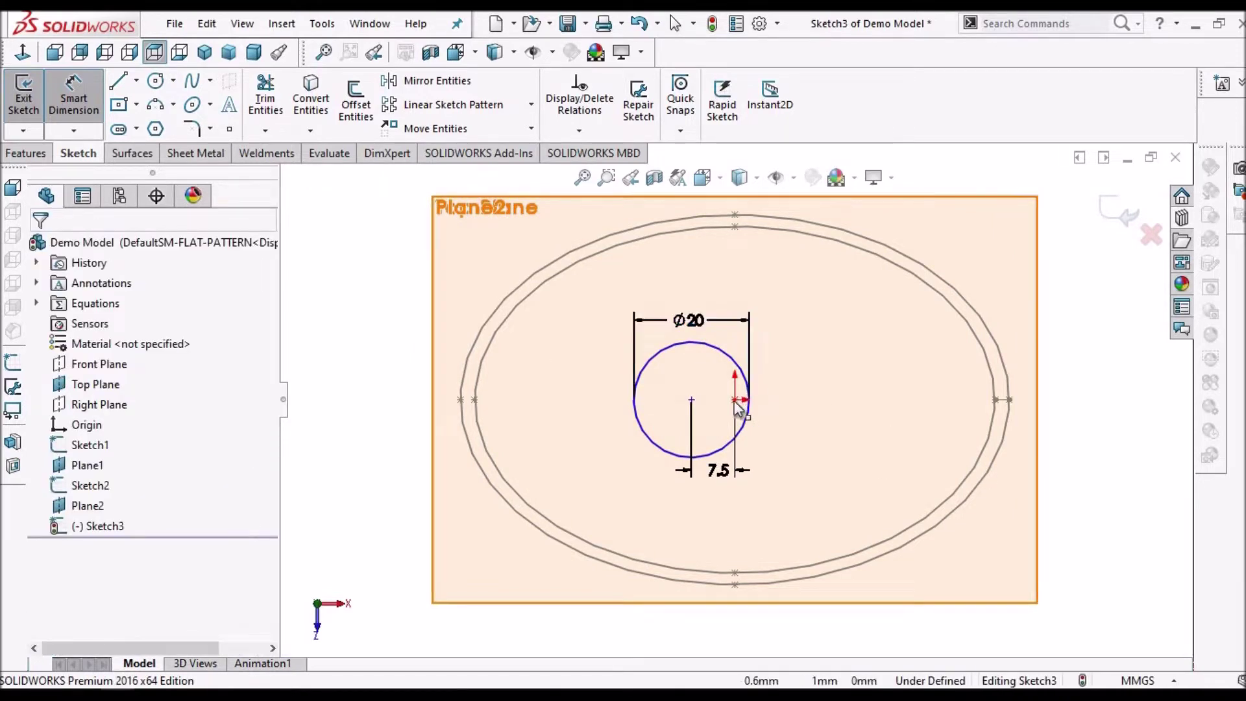
pyautogui.press('Escape')
# Add a horizontal relation between the circle's centre and the origin, and close the sketch.
pyautogui.click(734, 399)
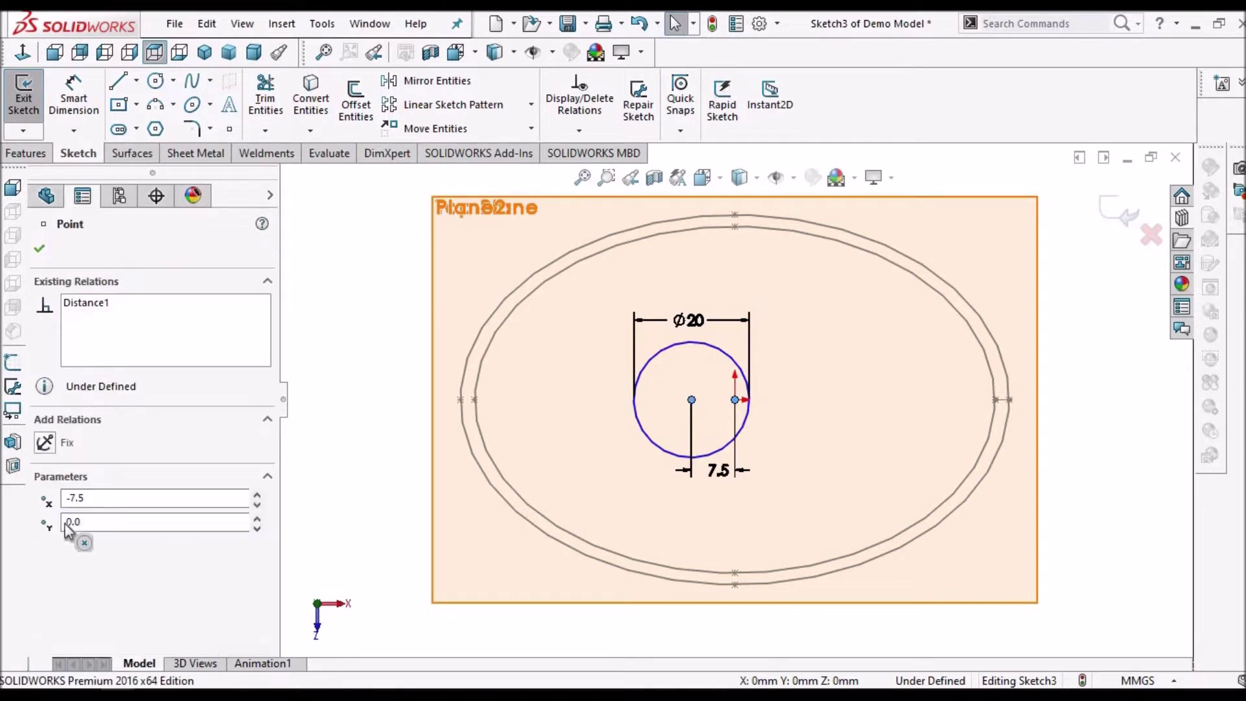
pyautogui.click(42, 549)
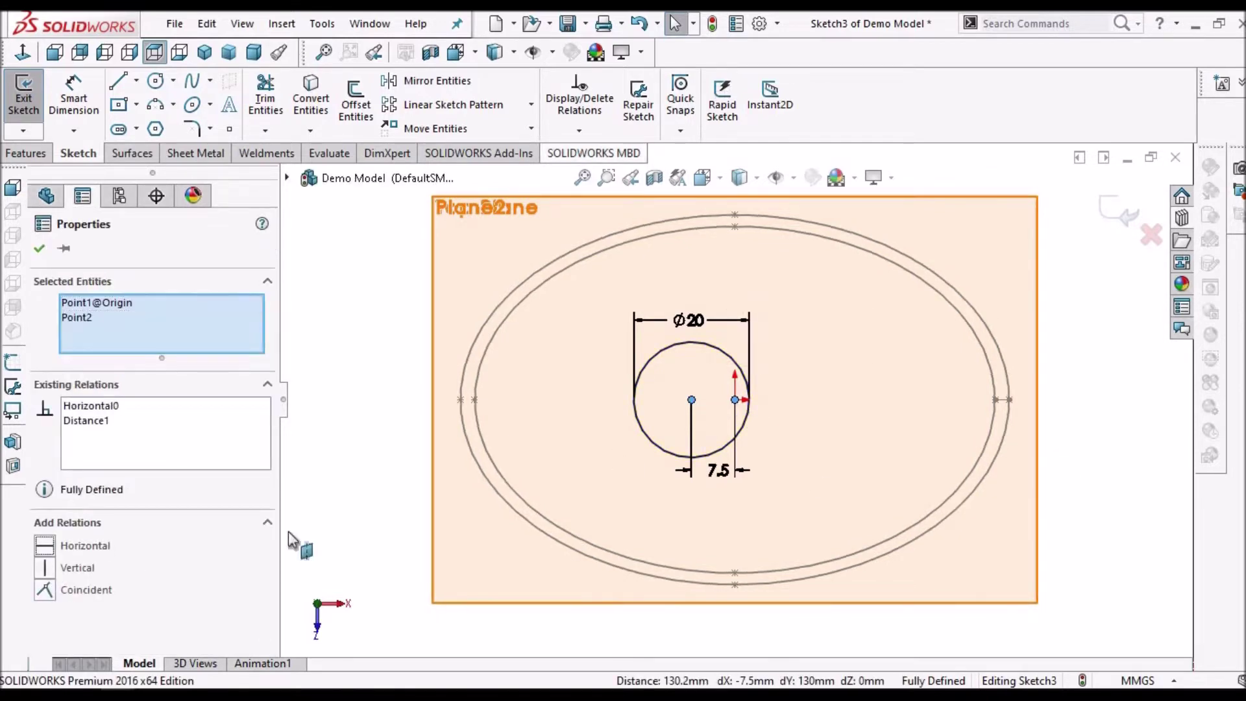
pyautogui.click(40, 249)
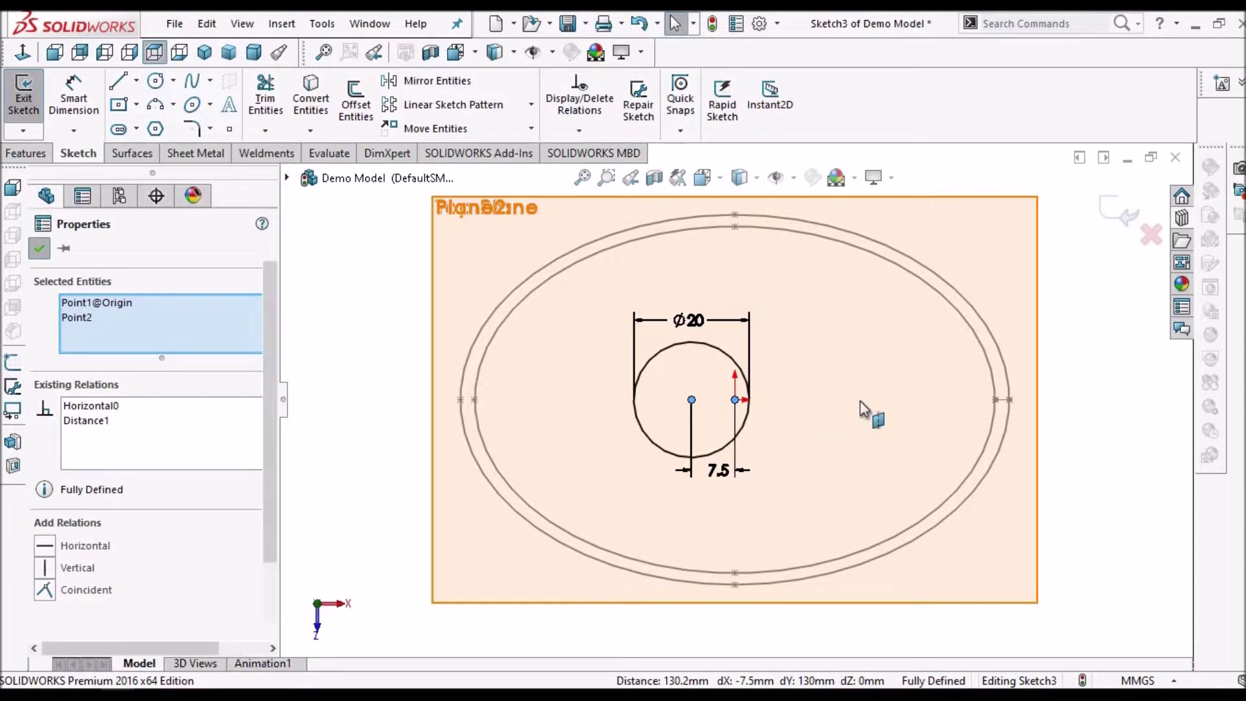
pyautogui.scroll(2, 1043, 444)
pyautogui.click(1121, 209)
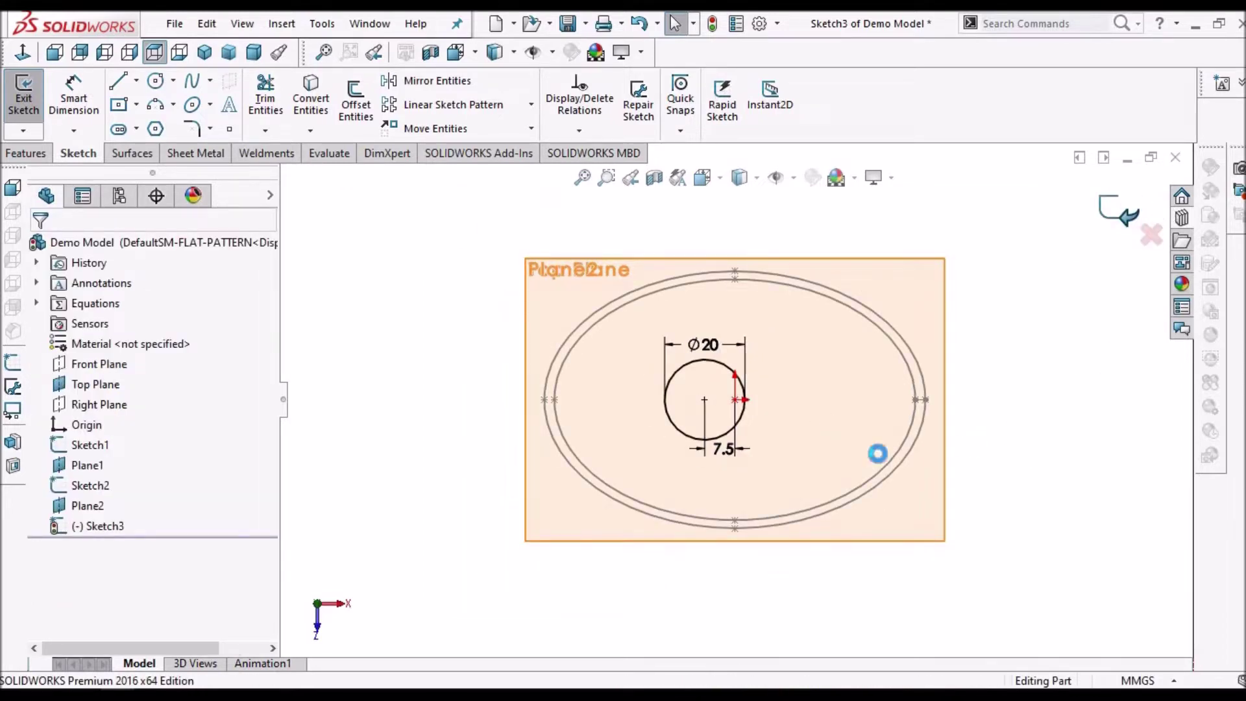
# Start a lofted surface using the Top Plane ellipse, the middle-plane ellipse and the uppermost circle as profiles, in that order.
pyautogui.click(253, 52)
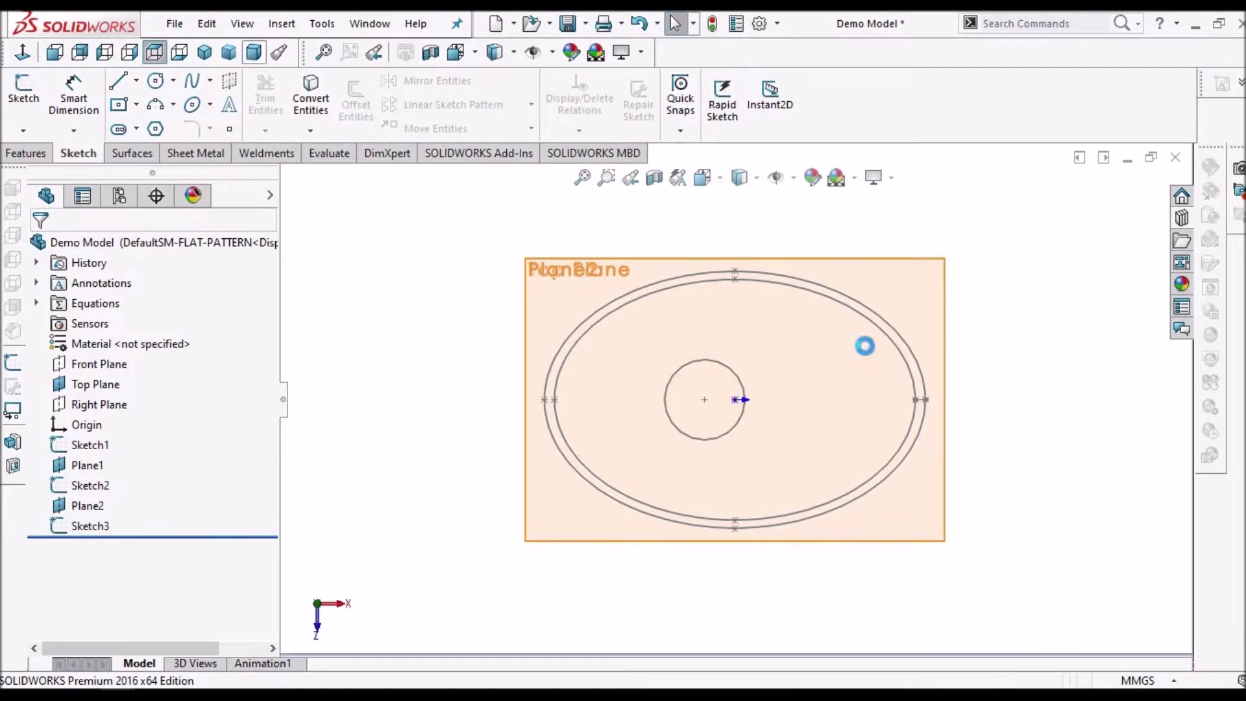
pyautogui.moveTo(753, 455)
pyautogui.mouseDown(button='middle')
pyautogui.moveTo(807, 407)
pyautogui.moveTo(865, 451)
pyautogui.moveTo(759, 356)
pyautogui.moveTo(712, 344)
pyautogui.moveTo(805, 389)
pyautogui.mouseUp(button='middle')
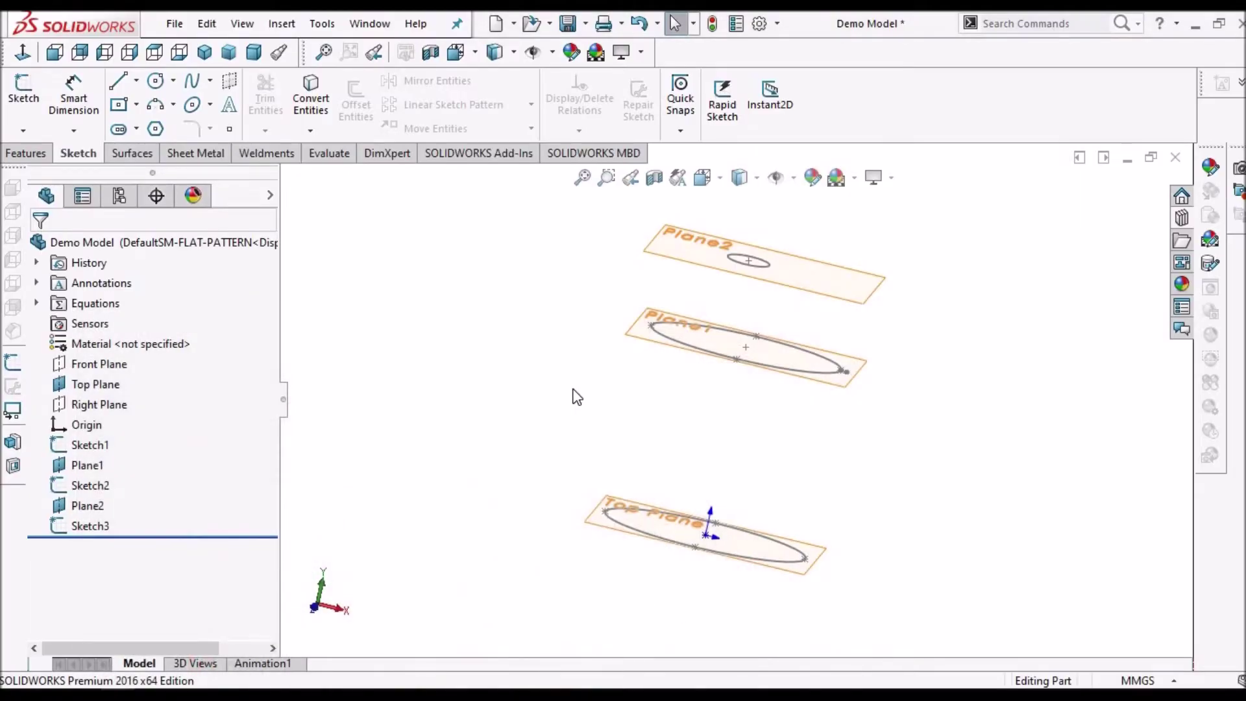
pyautogui.moveTo(577, 396)
pyautogui.mouseDown(button='middle')
pyautogui.moveTo(812, 409)
pyautogui.moveTo(729, 387)
pyautogui.moveTo(1107, 501)
pyautogui.mouseUp(button='middle')
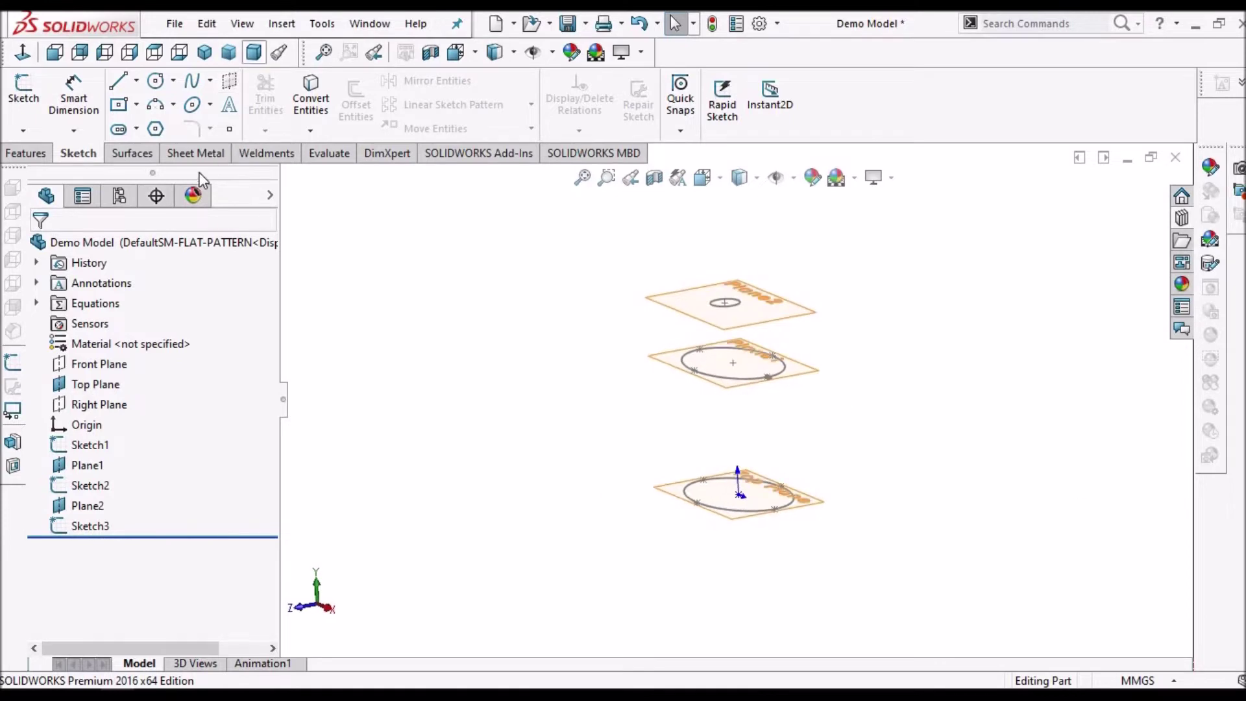
pyautogui.click(144, 156)
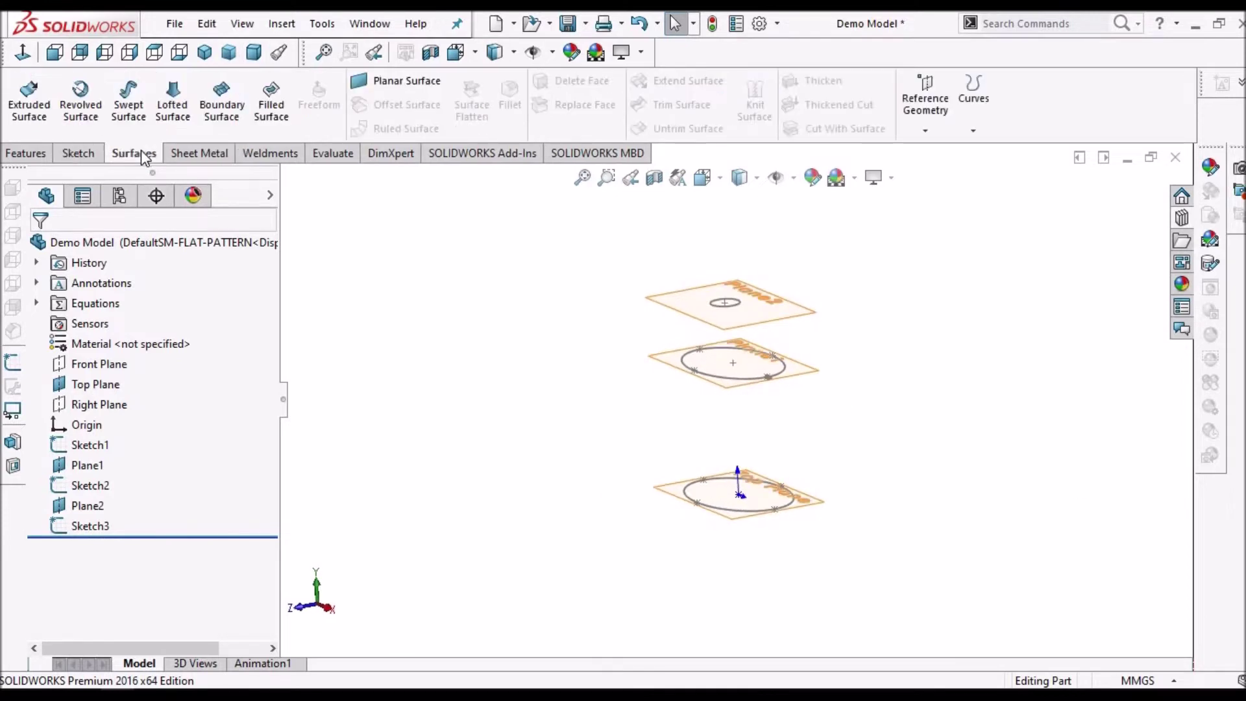
pyautogui.click(176, 101)
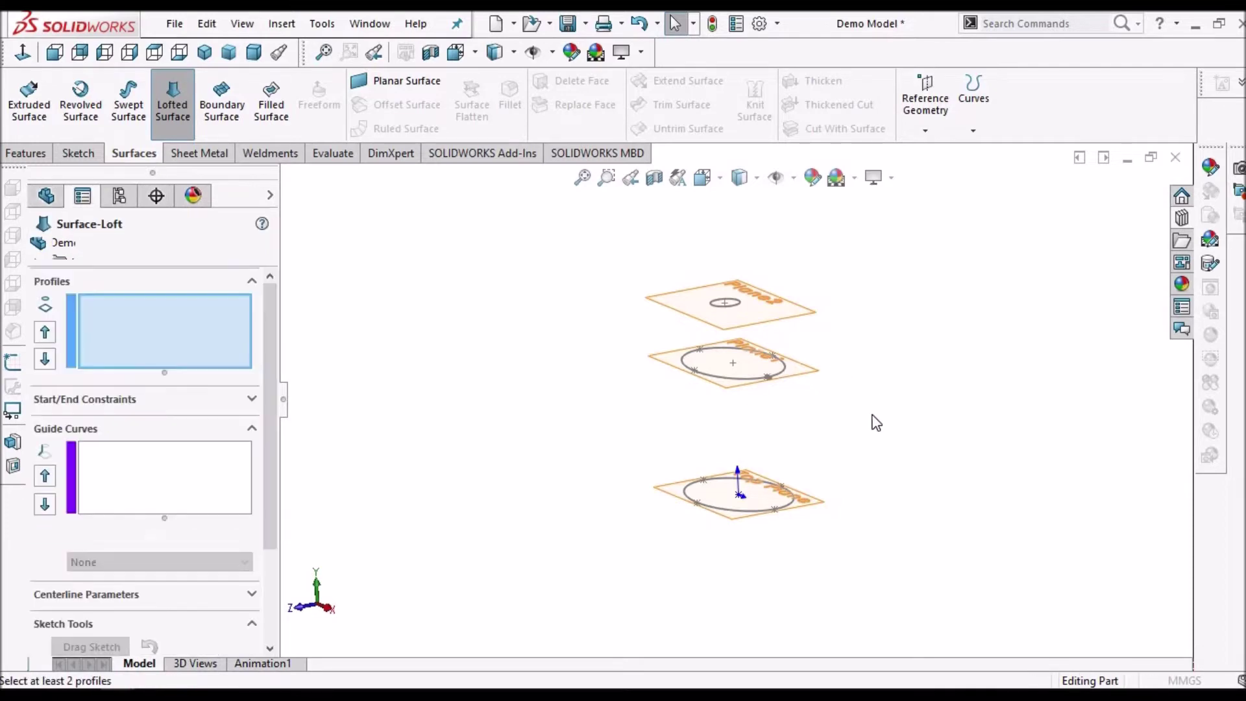
pyautogui.scroll(-2, 780, 485)
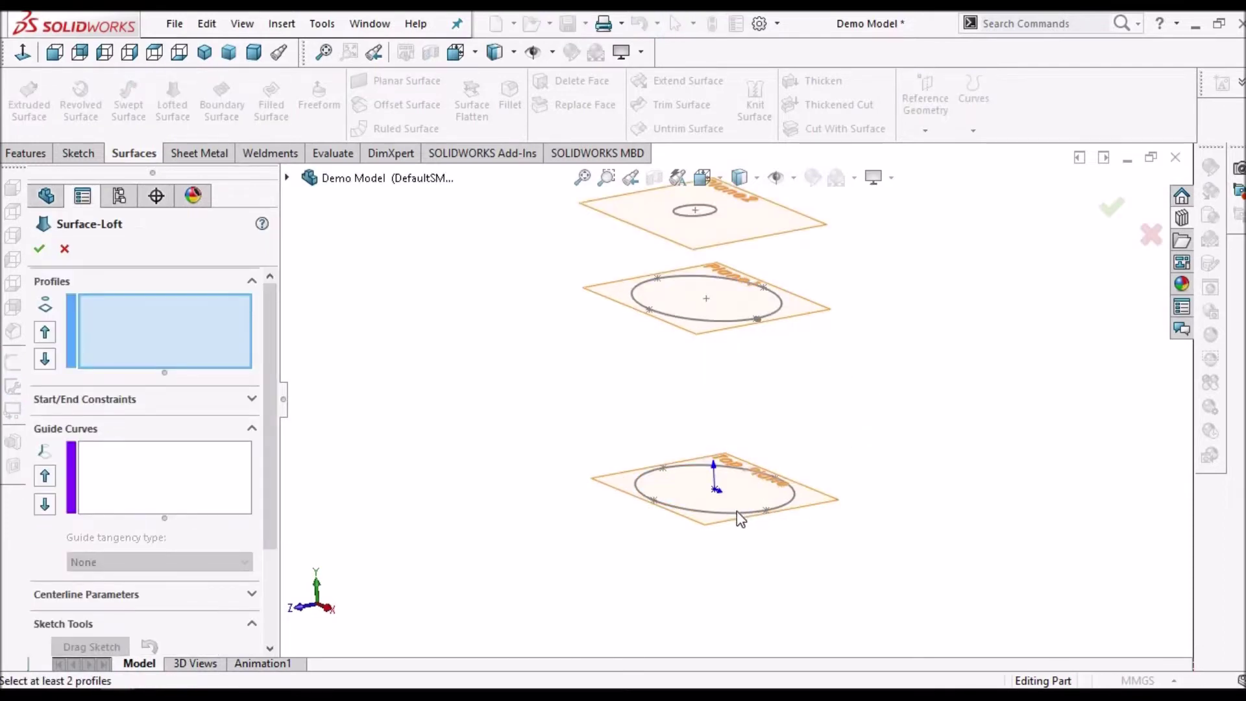
pyautogui.click(716, 322)
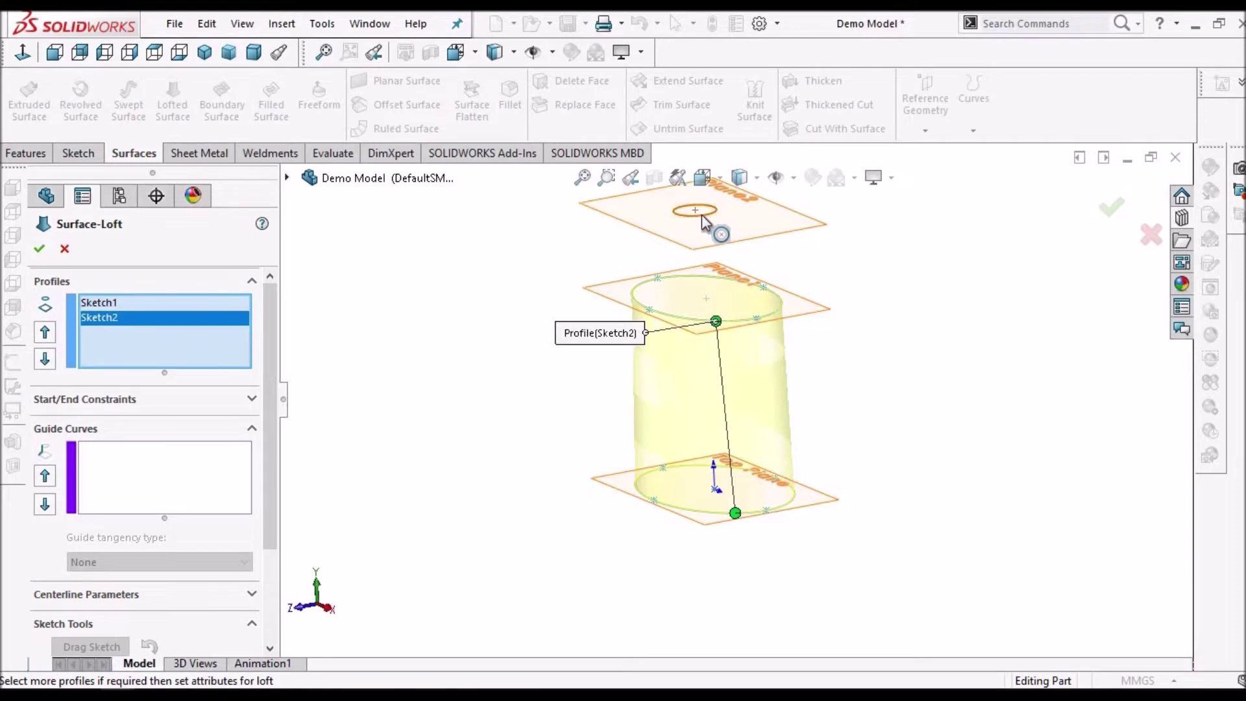
pyautogui.moveTo(702, 214)
pyautogui.mouseDown(button='middle')
pyautogui.moveTo(730, 250)
pyautogui.moveTo(723, 280)
pyautogui.mouseUp(button='middle')
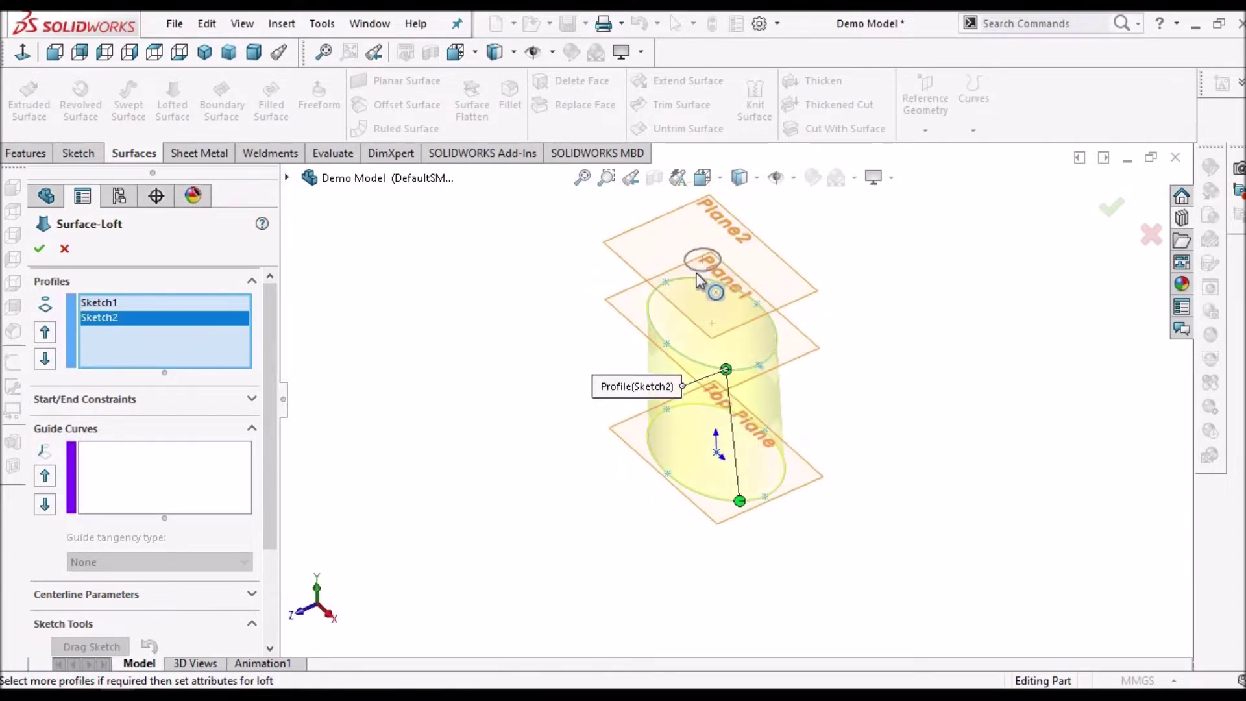
pyautogui.click(697, 272)
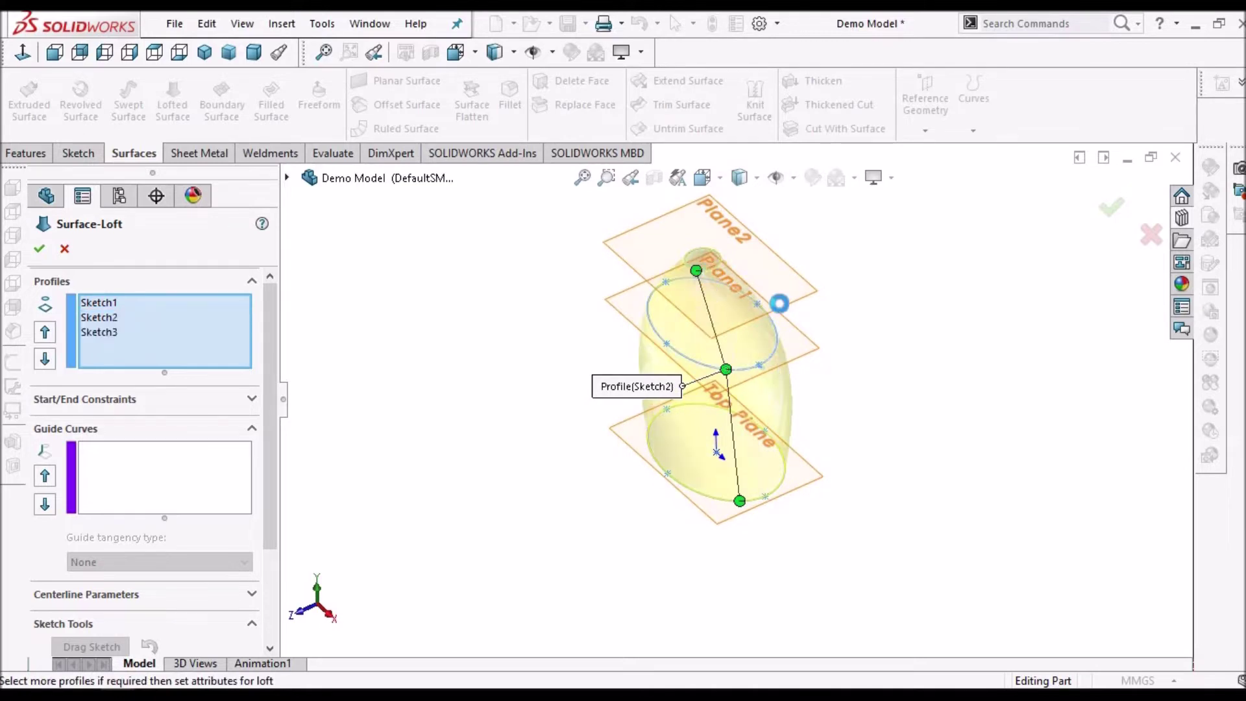
# Align the loft connector points on the three profiles along the positive X side of the bottle and check them in the Right view.
pyautogui.moveTo(835, 357)
pyautogui.mouseDown(button='middle')
pyautogui.moveTo(879, 253)
pyautogui.moveTo(857, 289)
pyautogui.moveTo(811, 275)
pyautogui.moveTo(765, 328)
pyautogui.moveTo(700, 333)
pyautogui.mouseUp(button='middle')
pyautogui.moveTo(695, 331); pyautogui.dragTo(724, 334)
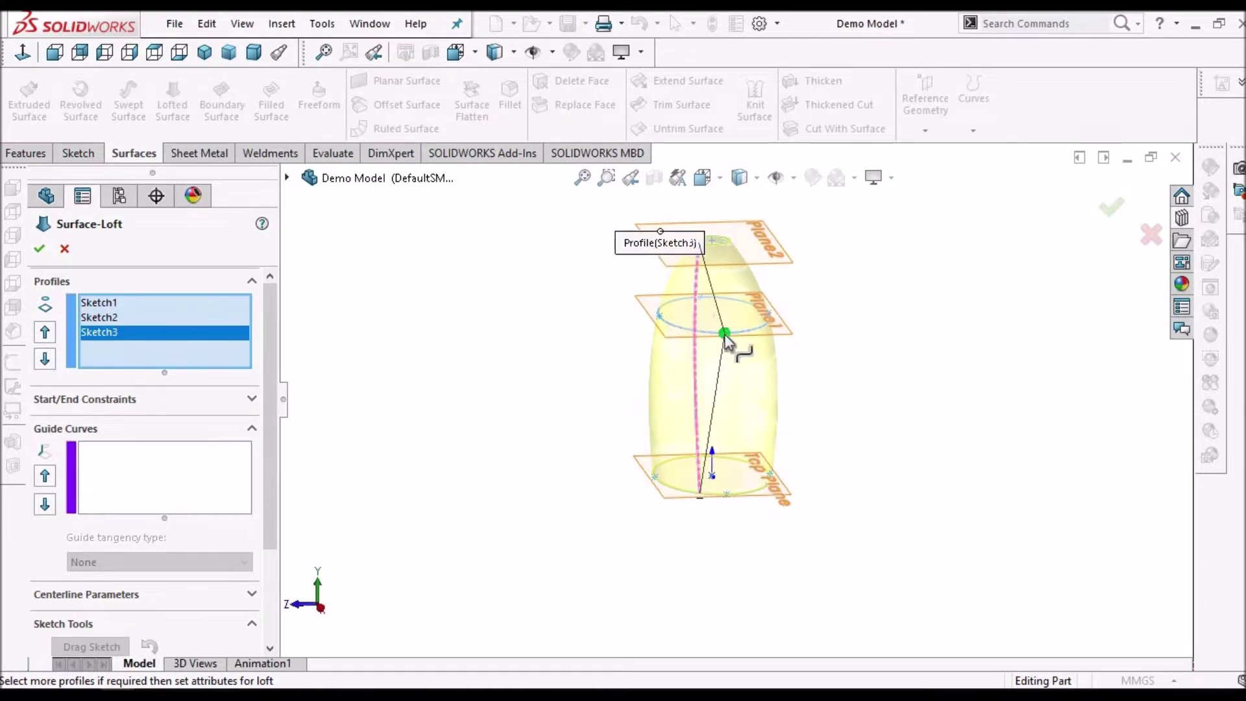
pyautogui.moveTo(713, 500); pyautogui.dragTo(729, 502)
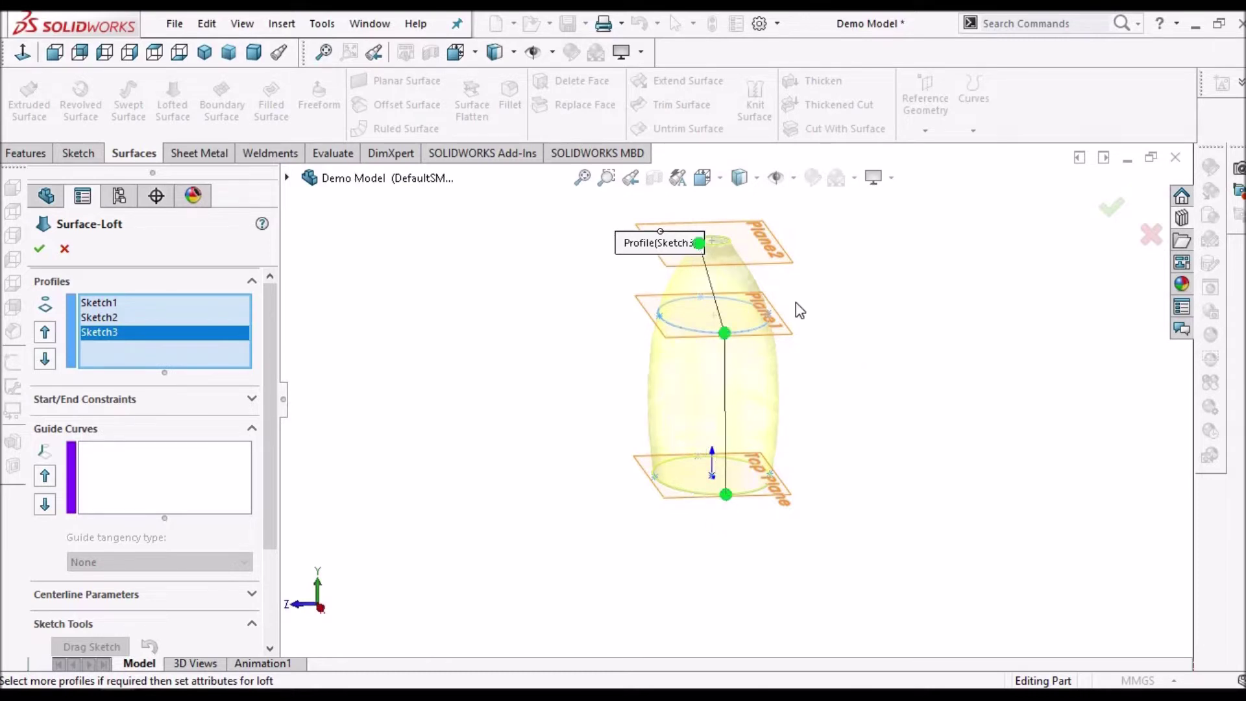
pyautogui.scroll(-5, 740, 289)
pyautogui.moveTo(755, 316); pyautogui.dragTo(714, 390, button='middle')
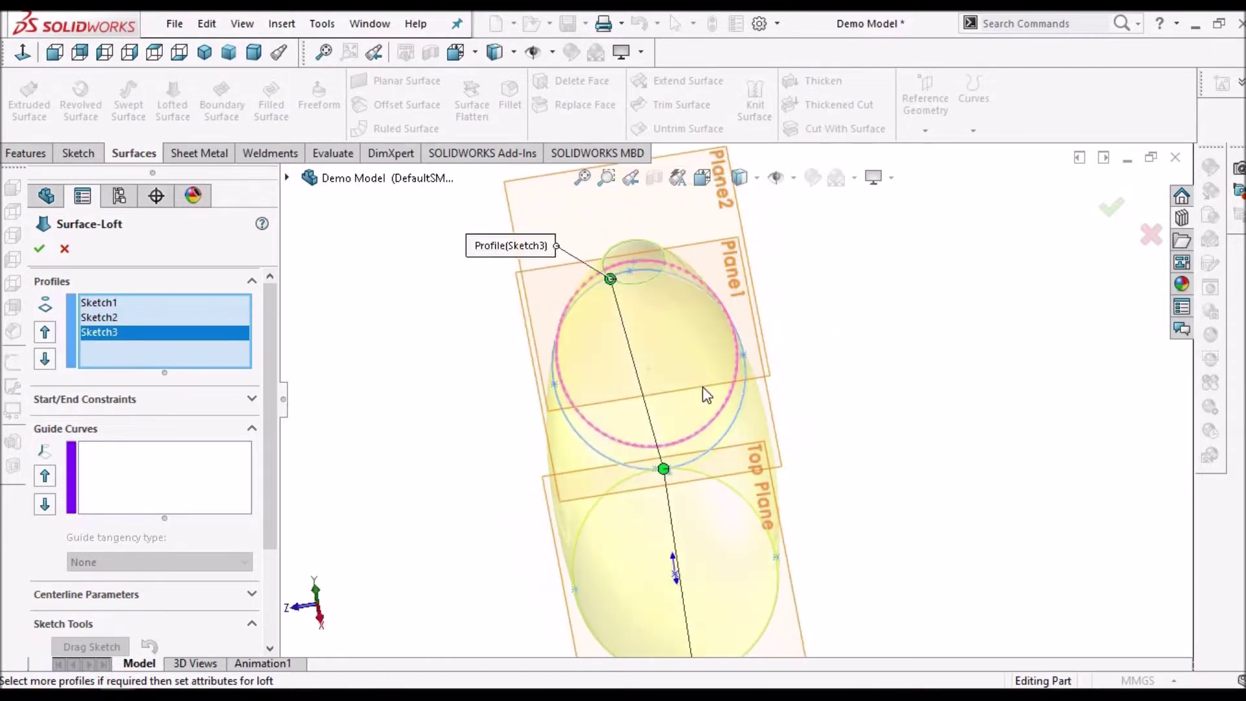
pyautogui.moveTo(611, 281); pyautogui.dragTo(639, 285)
pyautogui.moveTo(933, 404); pyautogui.dragTo(984, 264, button='middle')
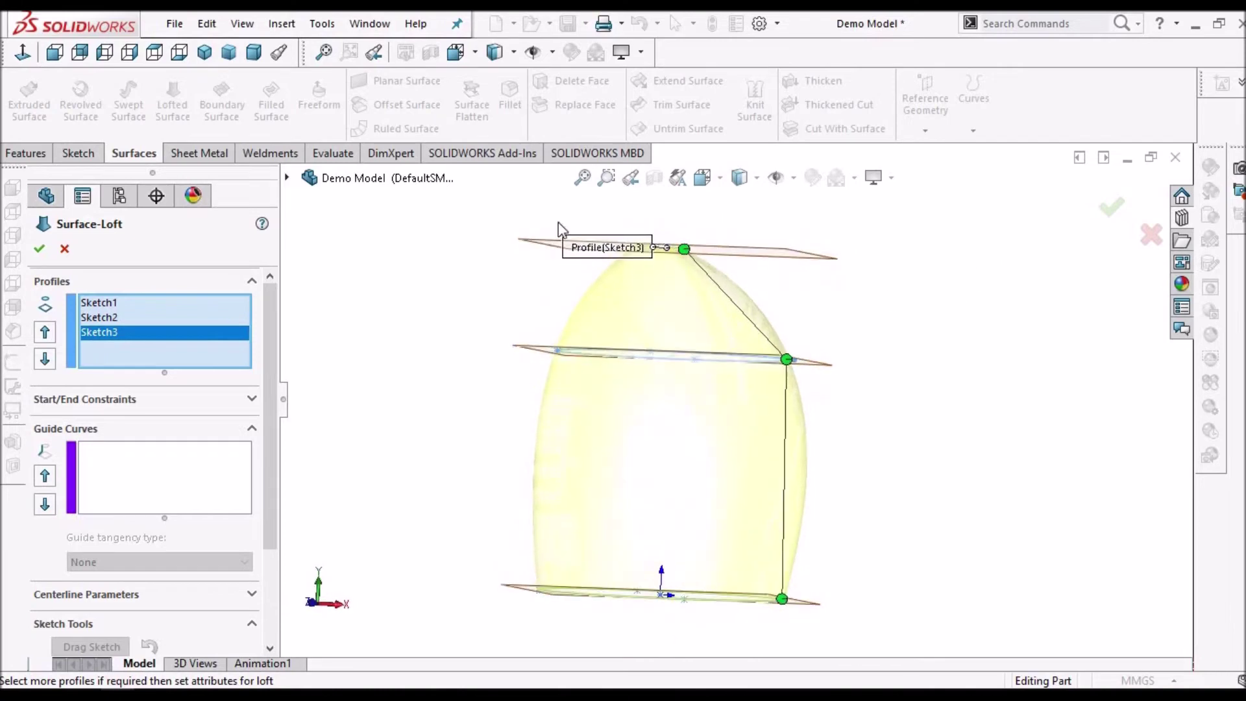
pyautogui.click(130, 53)
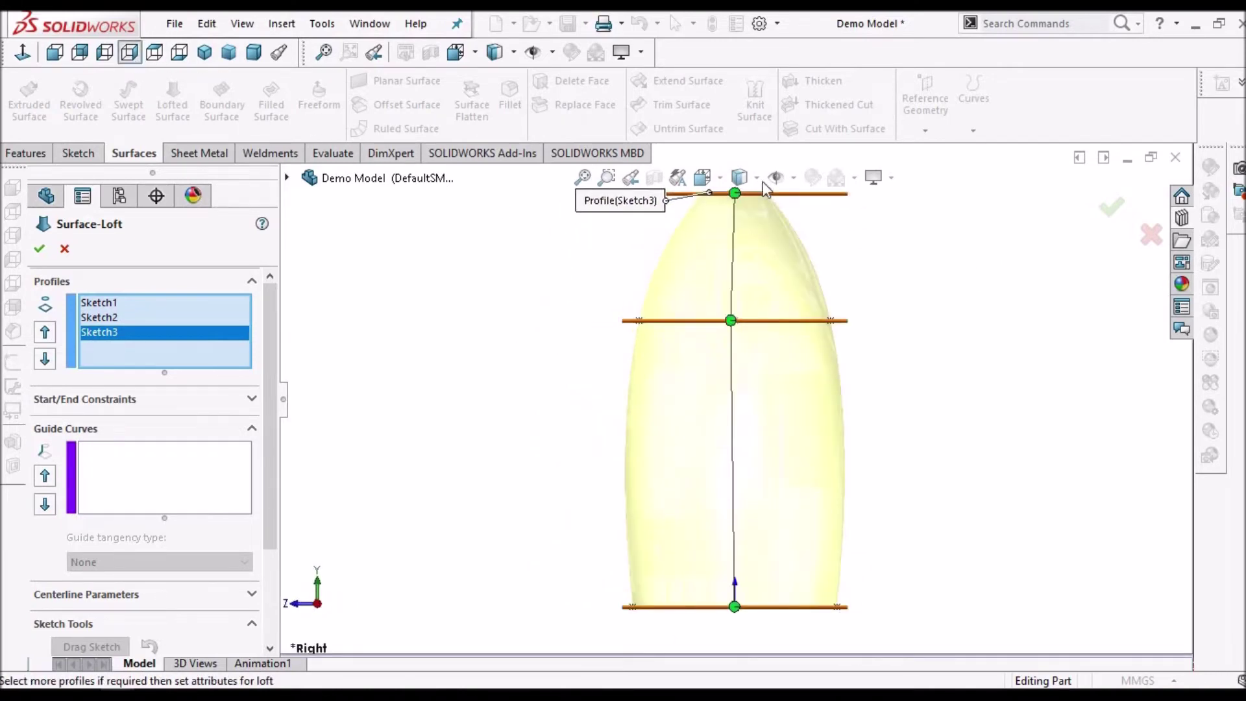
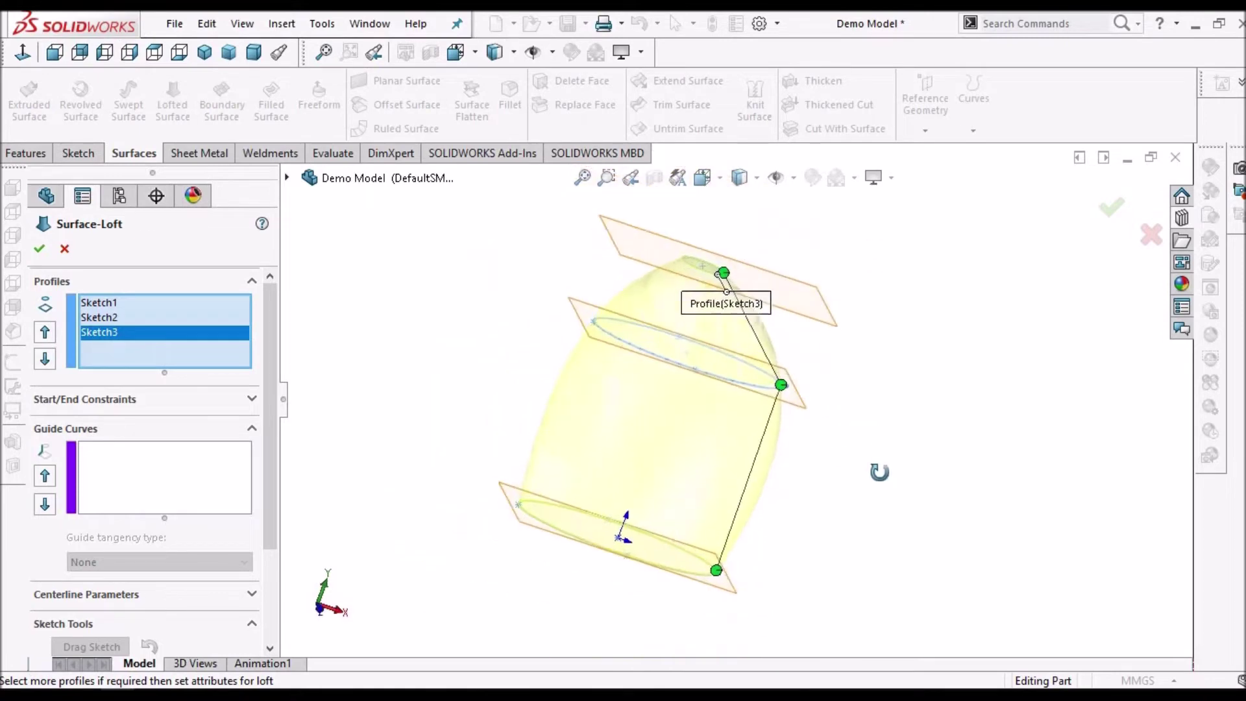
# Inspect the loft preview and finish the lofted surface from the three profiles without guide curves.
pyautogui.moveTo(668, 390); pyautogui.dragTo(655, 416, button='middle')
pyautogui.click(162, 487)
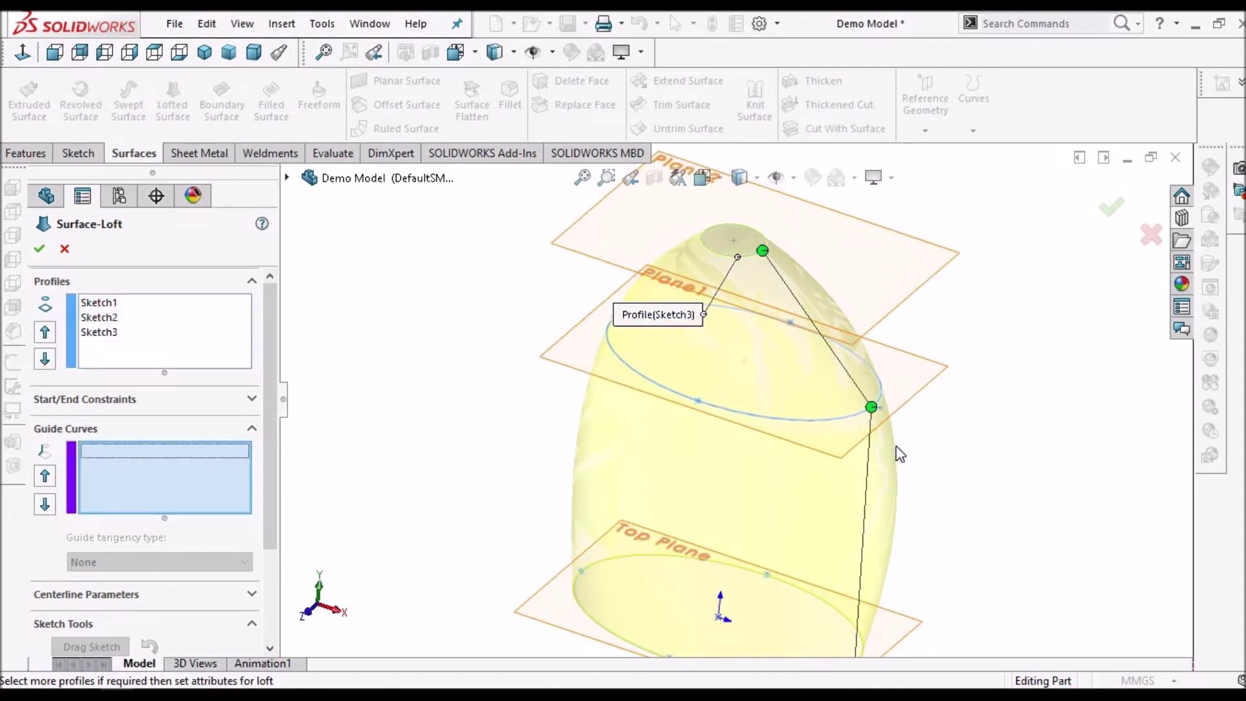
pyautogui.scroll(3, 900, 454)
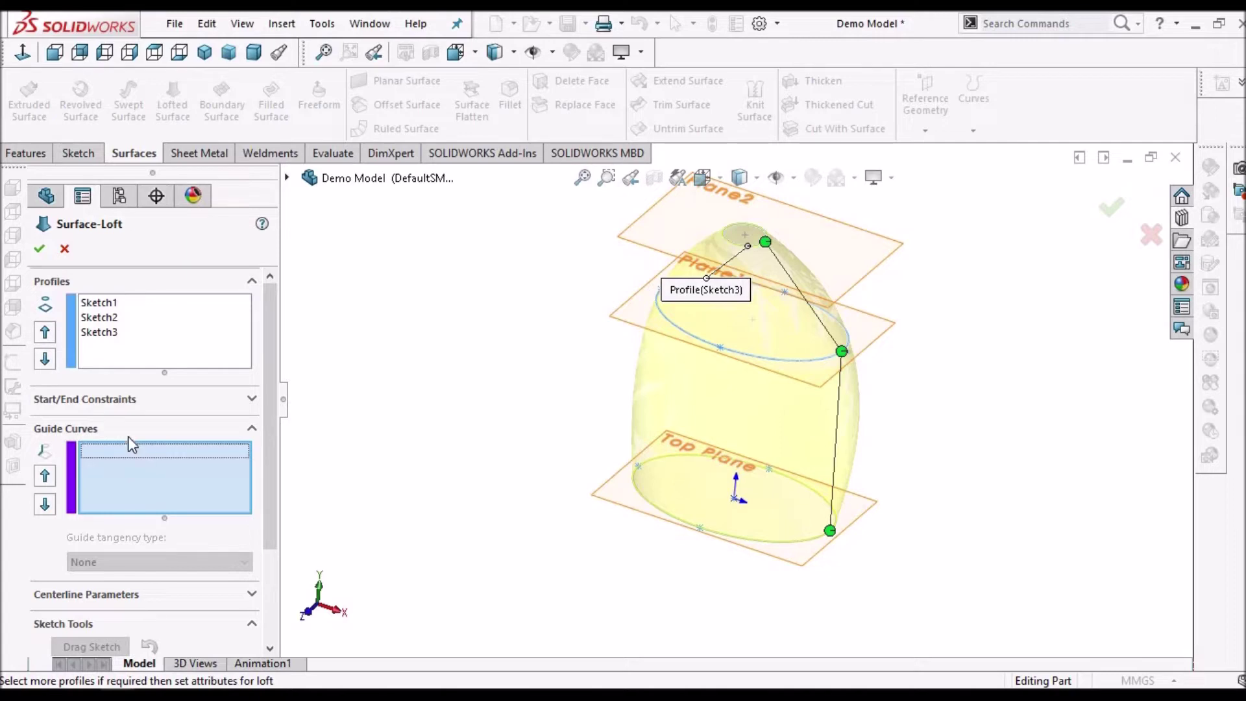
pyautogui.click(39, 251)
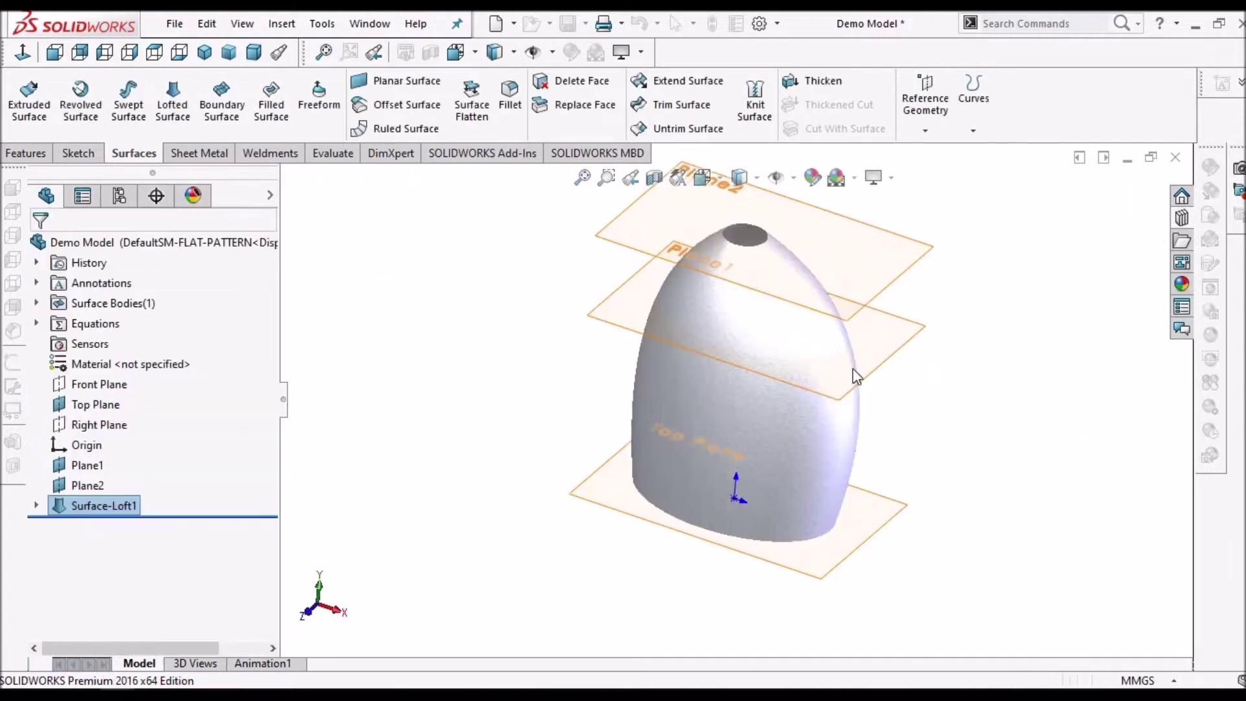
# Start a sketch on Plane2, view it face-on and switch the display to wireframe.
pyautogui.moveTo(865, 417); pyautogui.dragTo(799, 286, button='middle')
pyautogui.scroll(-3, 812, 349)
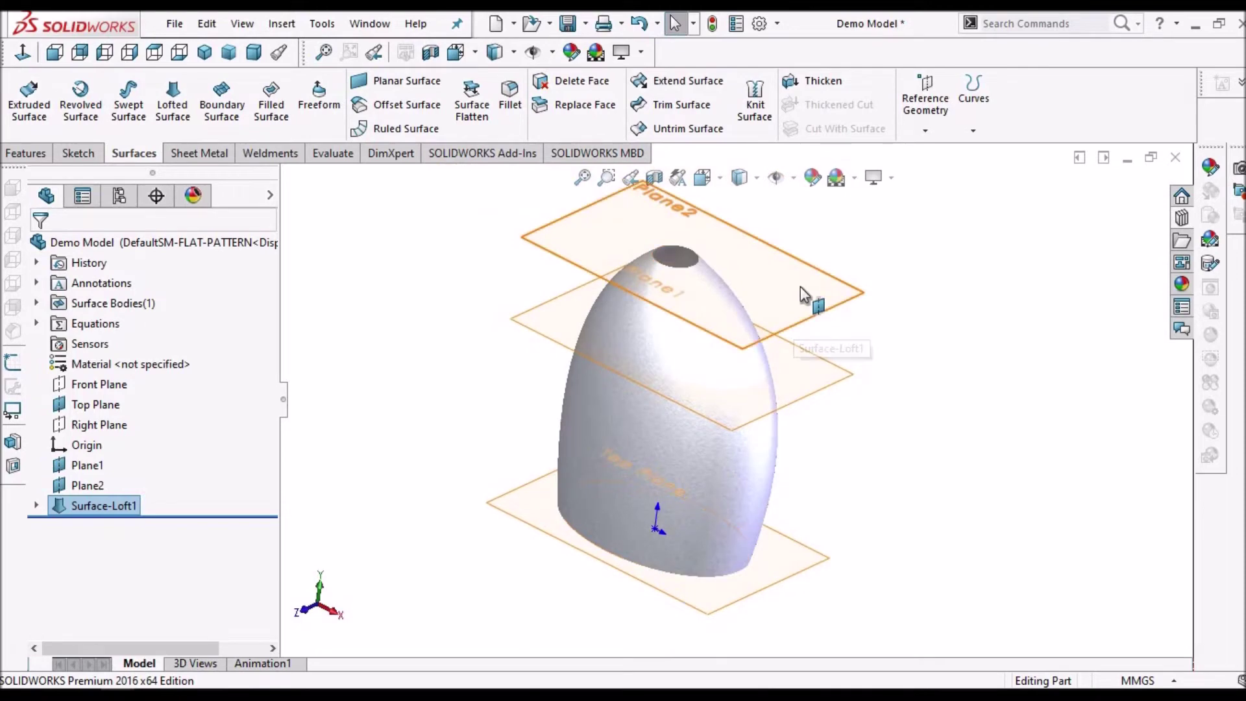
pyautogui.click(800, 286)
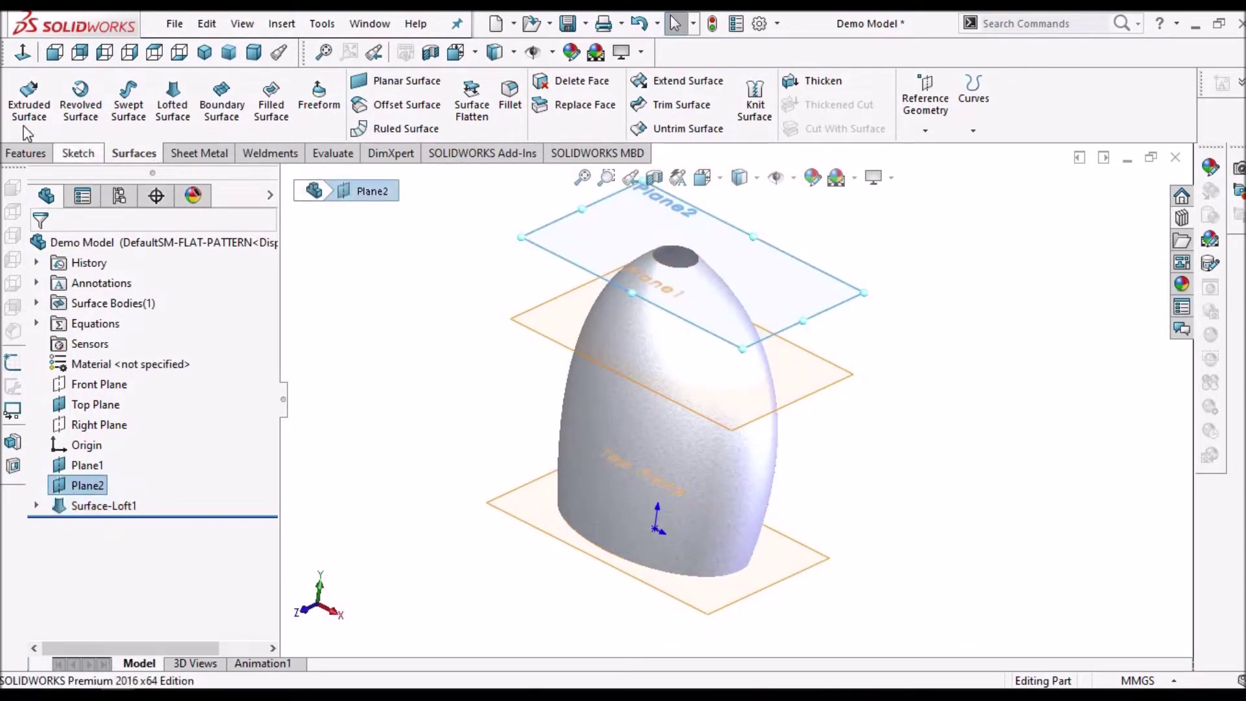
pyautogui.click(78, 153)
pyautogui.click(23, 91)
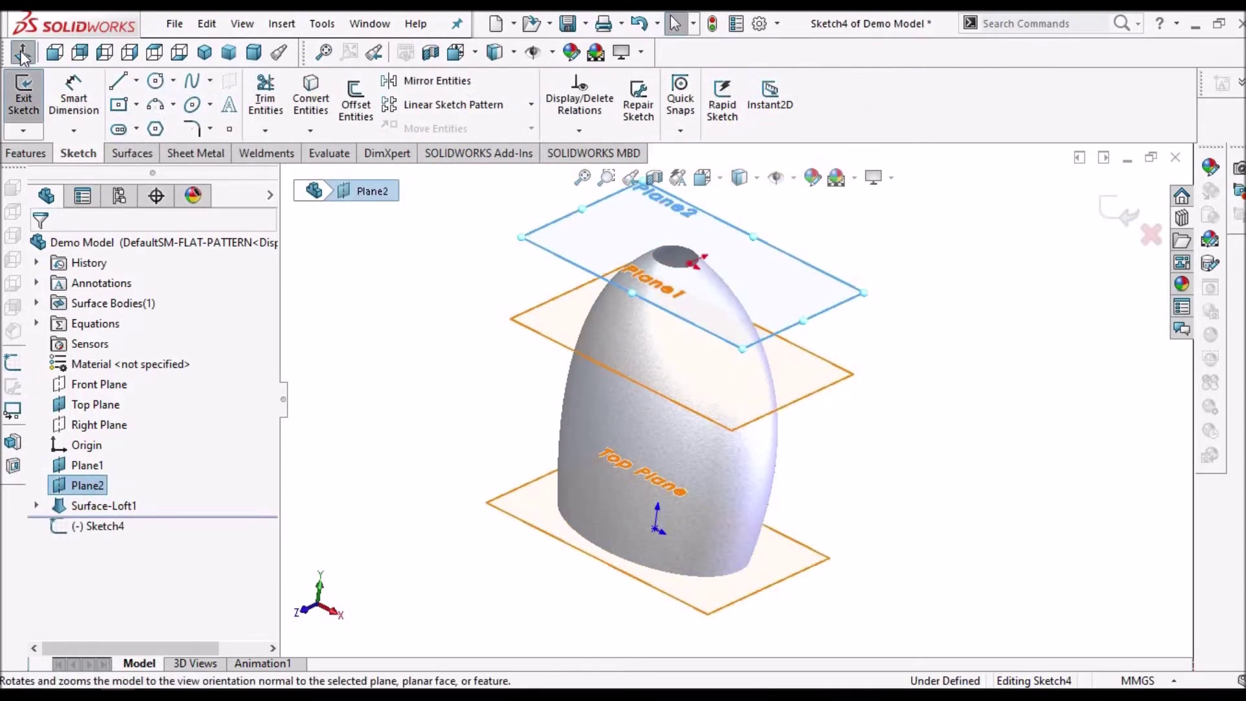
pyautogui.click(22, 52)
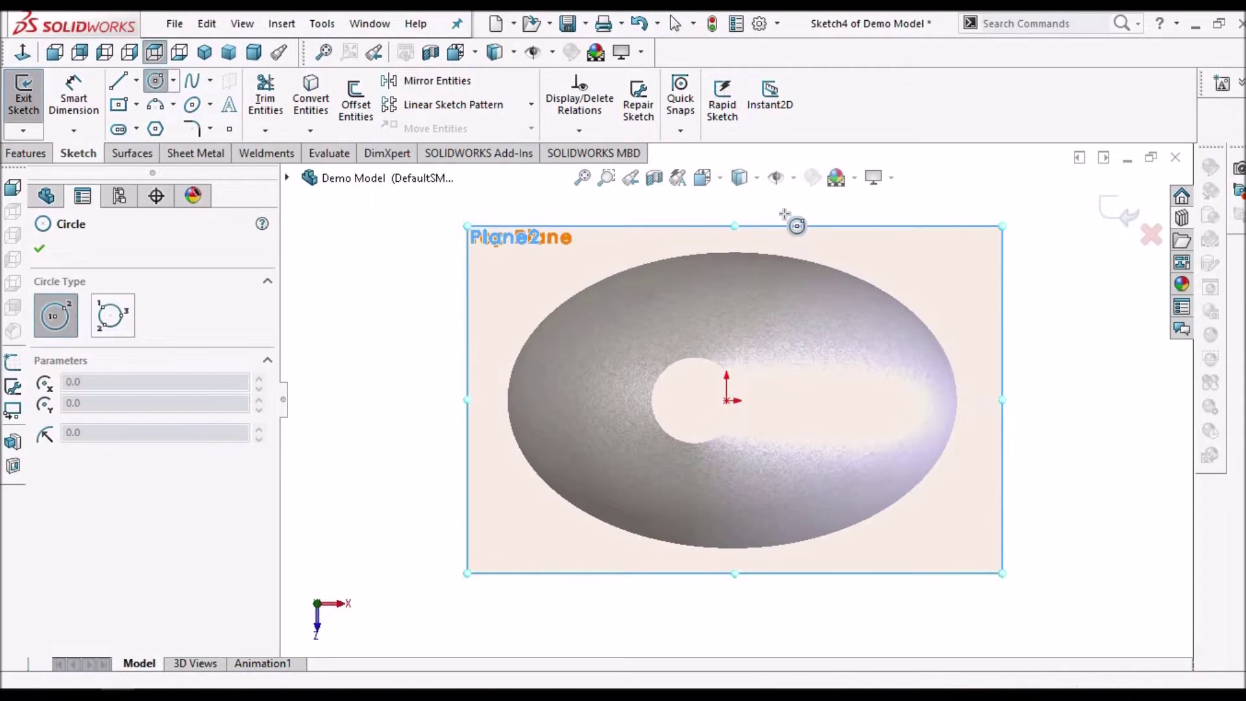
pyautogui.press('Escape')
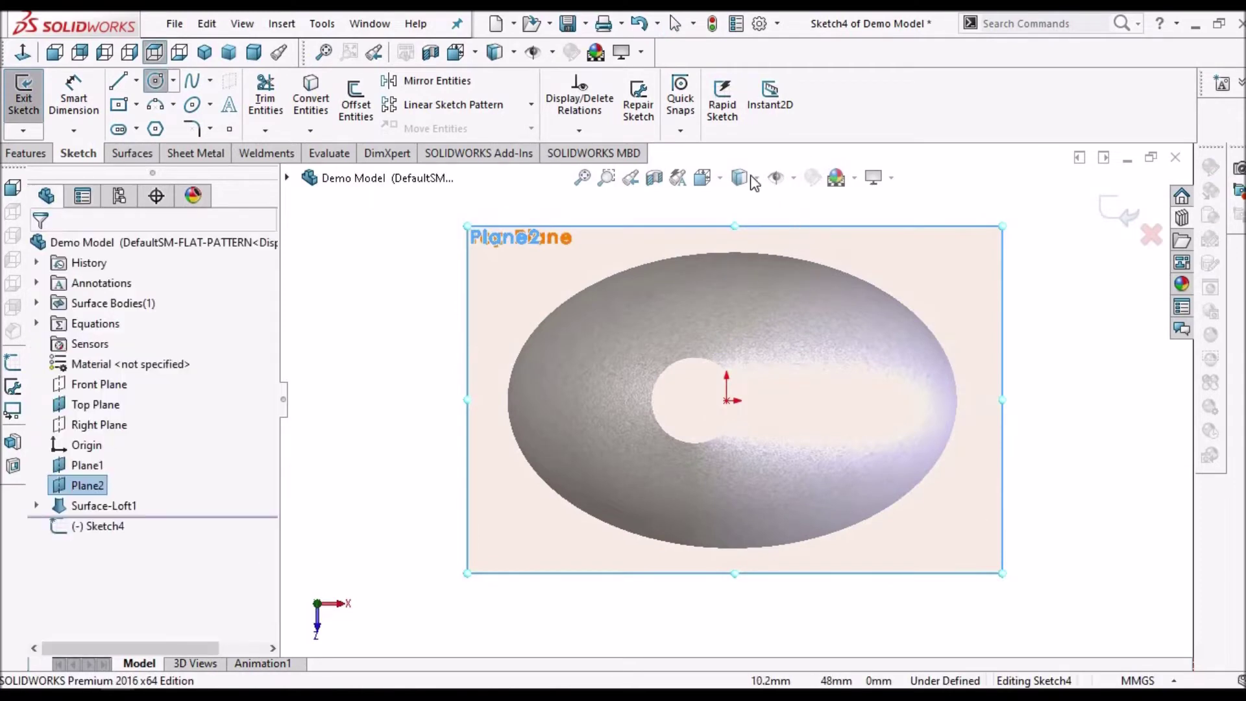
pyautogui.press('Escape')
pyautogui.click(753, 178)
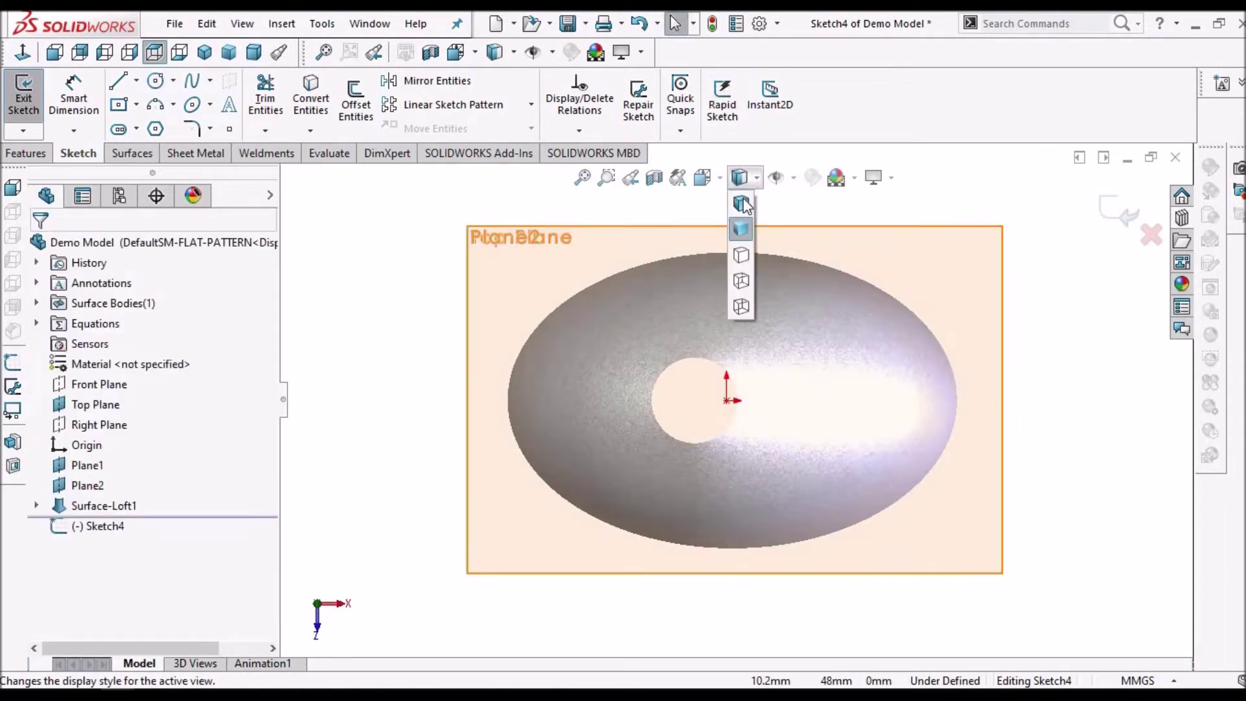
pyautogui.click(740, 306)
# Offset the loft's upper circular edge 3 mm inward using the reversed direction, and close the sketch.
pyautogui.click(355, 91)
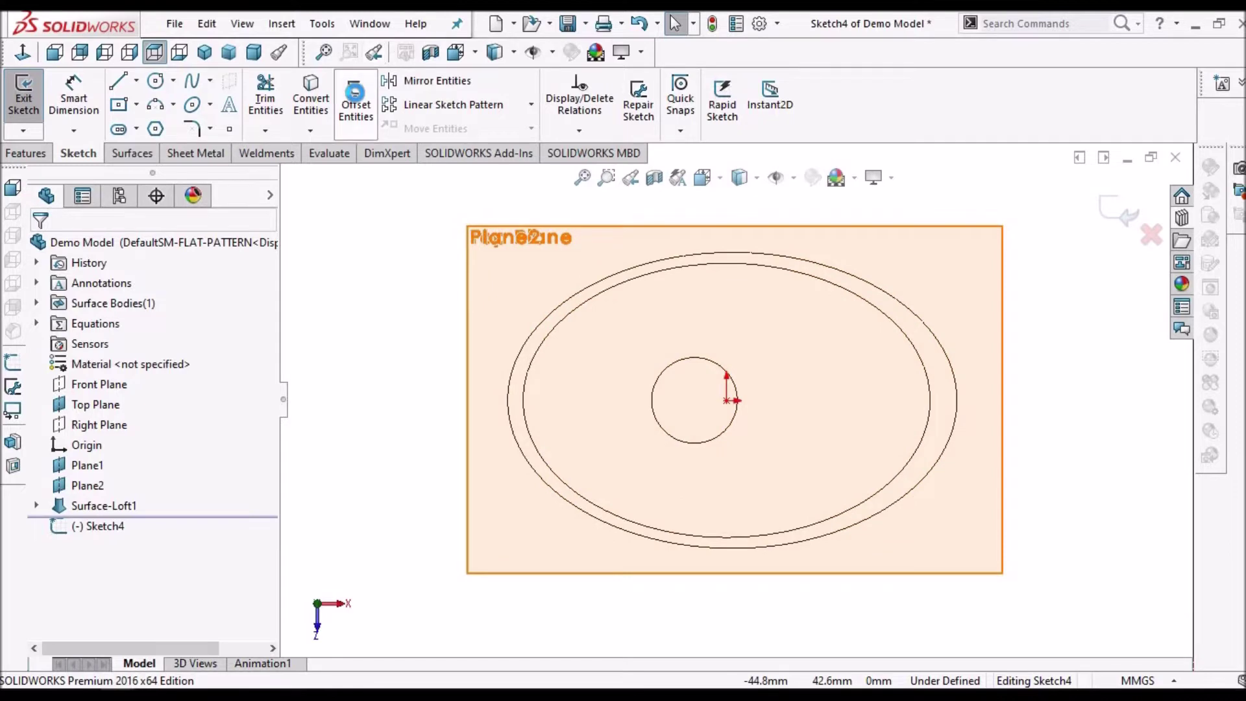
pyautogui.click(722, 371)
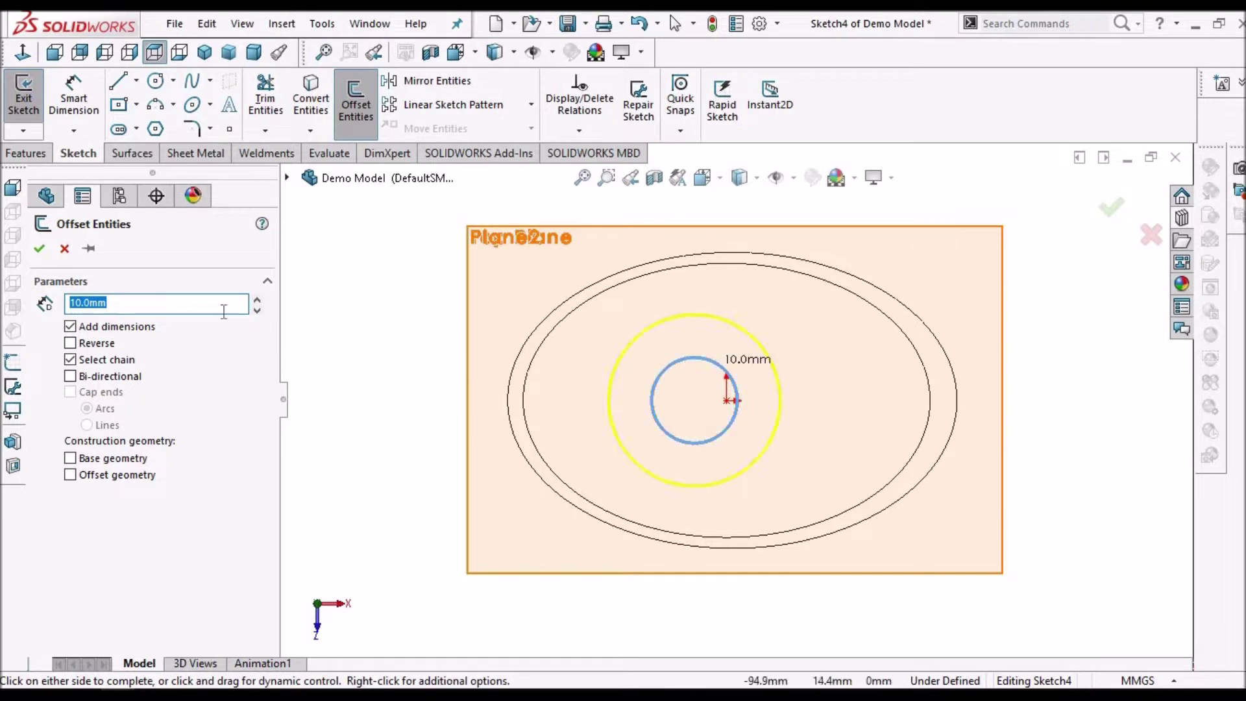
pyautogui.click(72, 342)
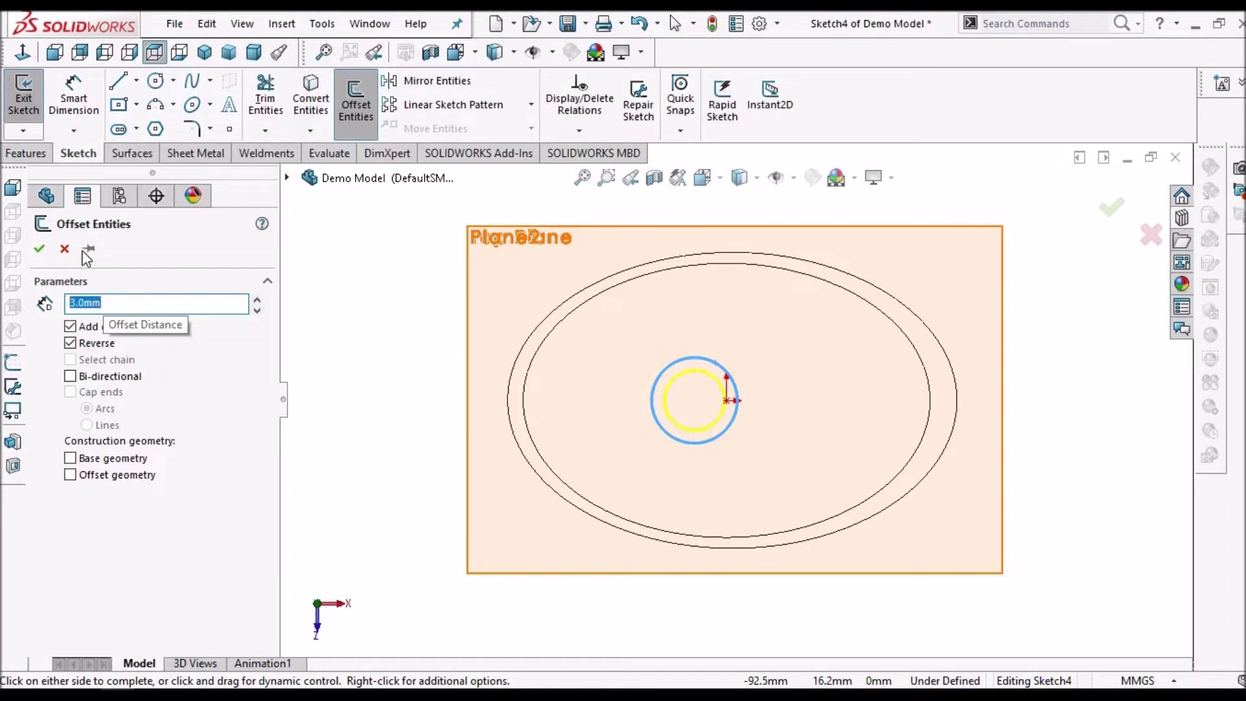
pyautogui.click(40, 249)
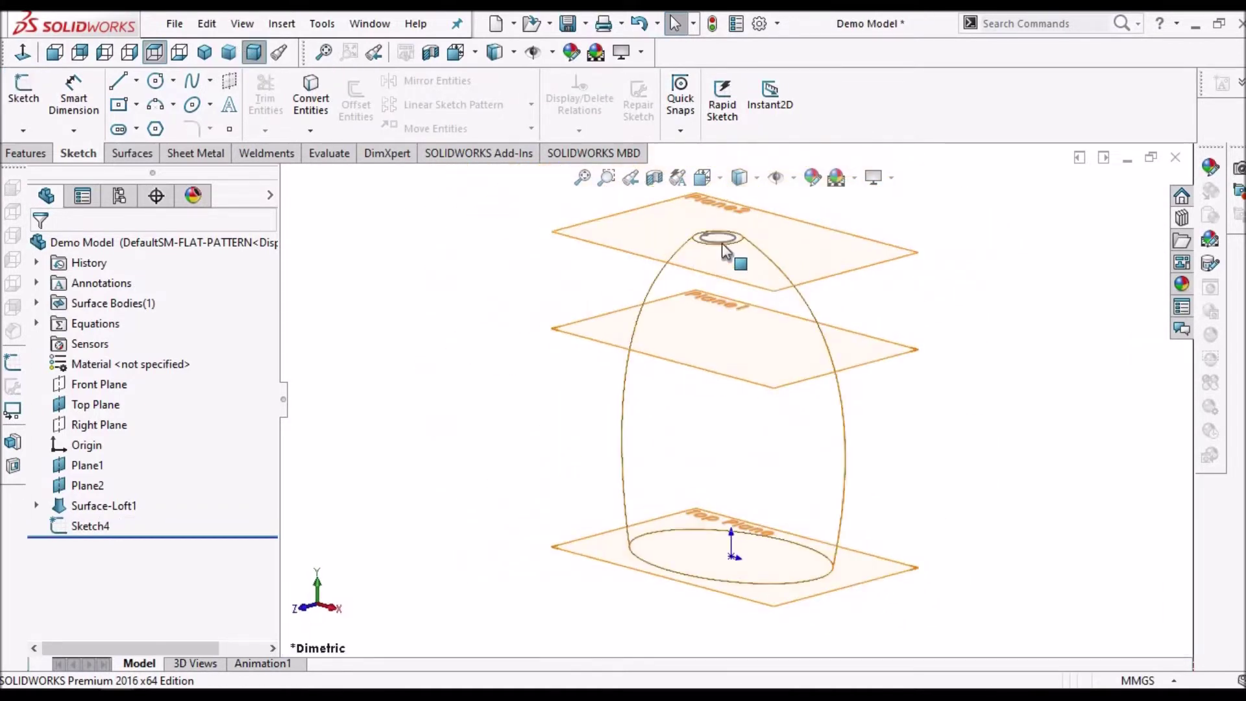
# Extrude the offset circle upward as a surface with a blind depth of 10 mm to form the neck.
pyautogui.scroll(-5, 671, 268)
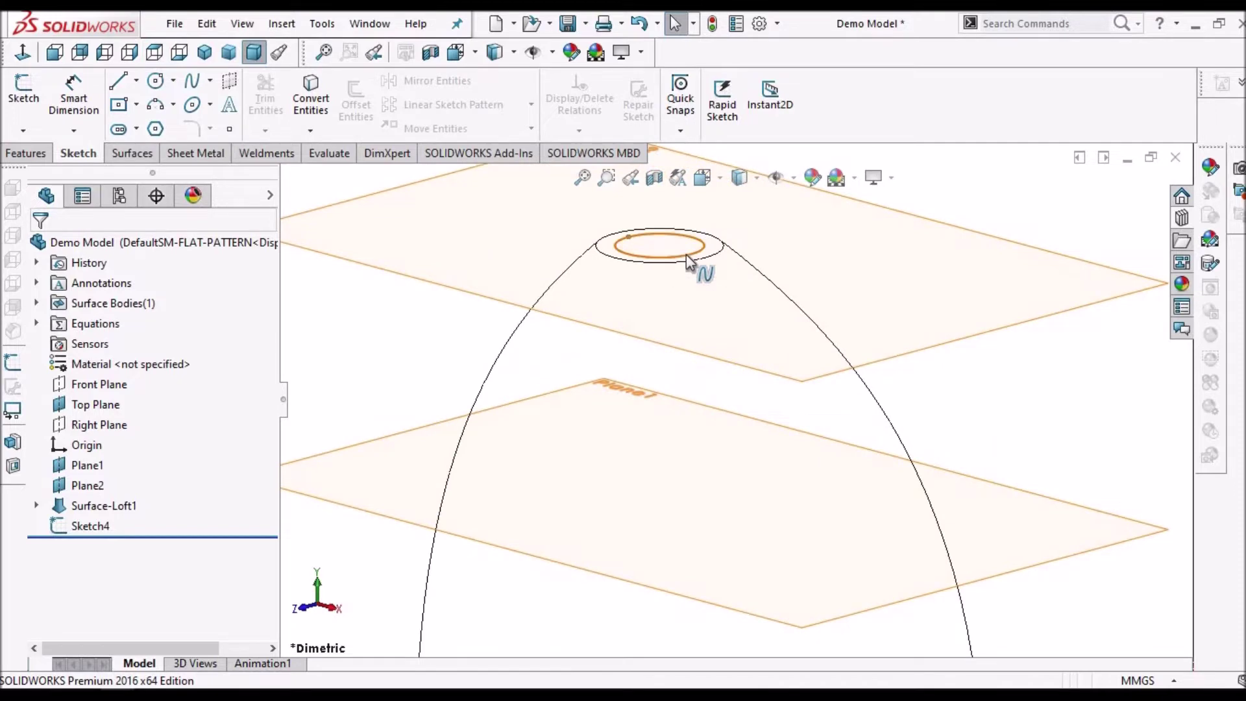
pyautogui.click(91, 525)
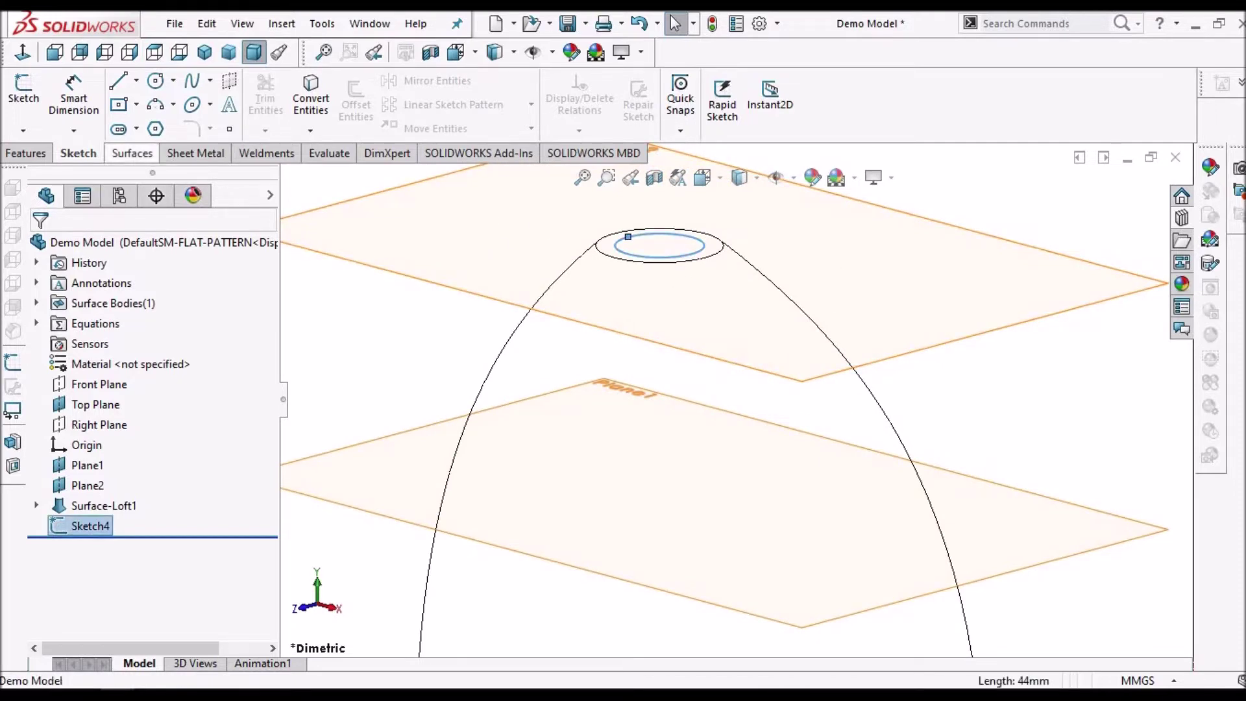
pyautogui.click(135, 154)
pyautogui.click(34, 114)
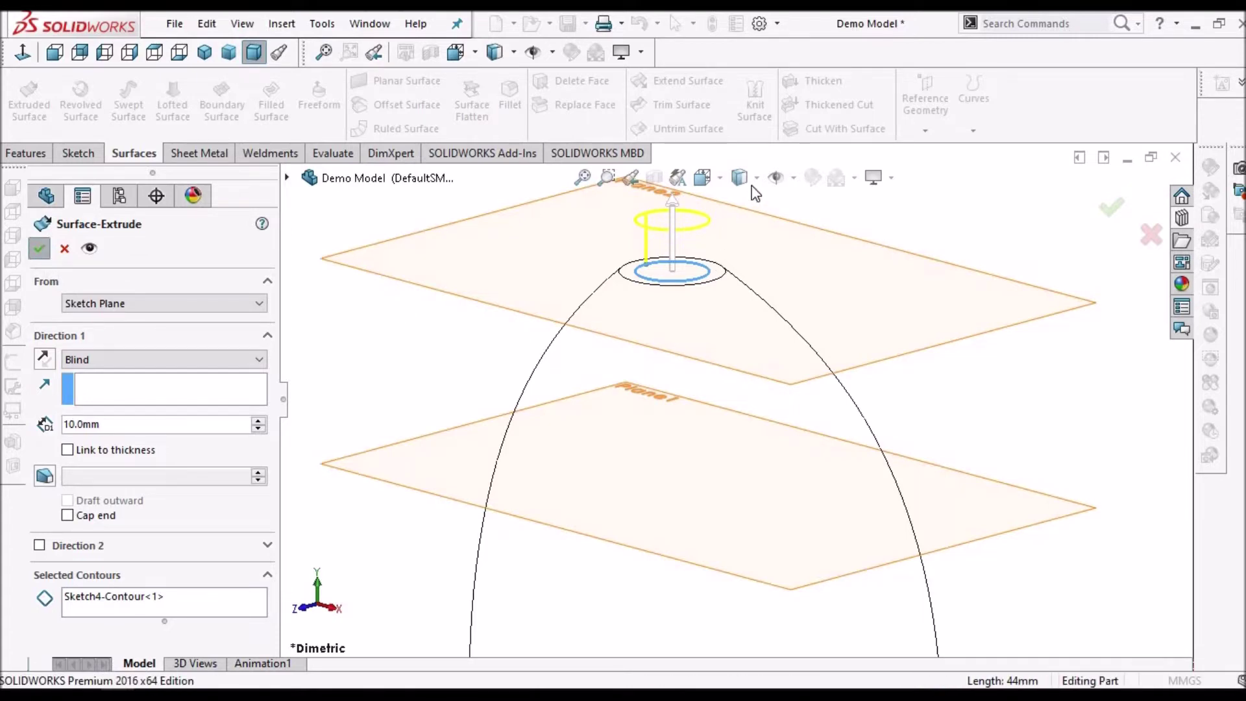
pyautogui.press('Return')
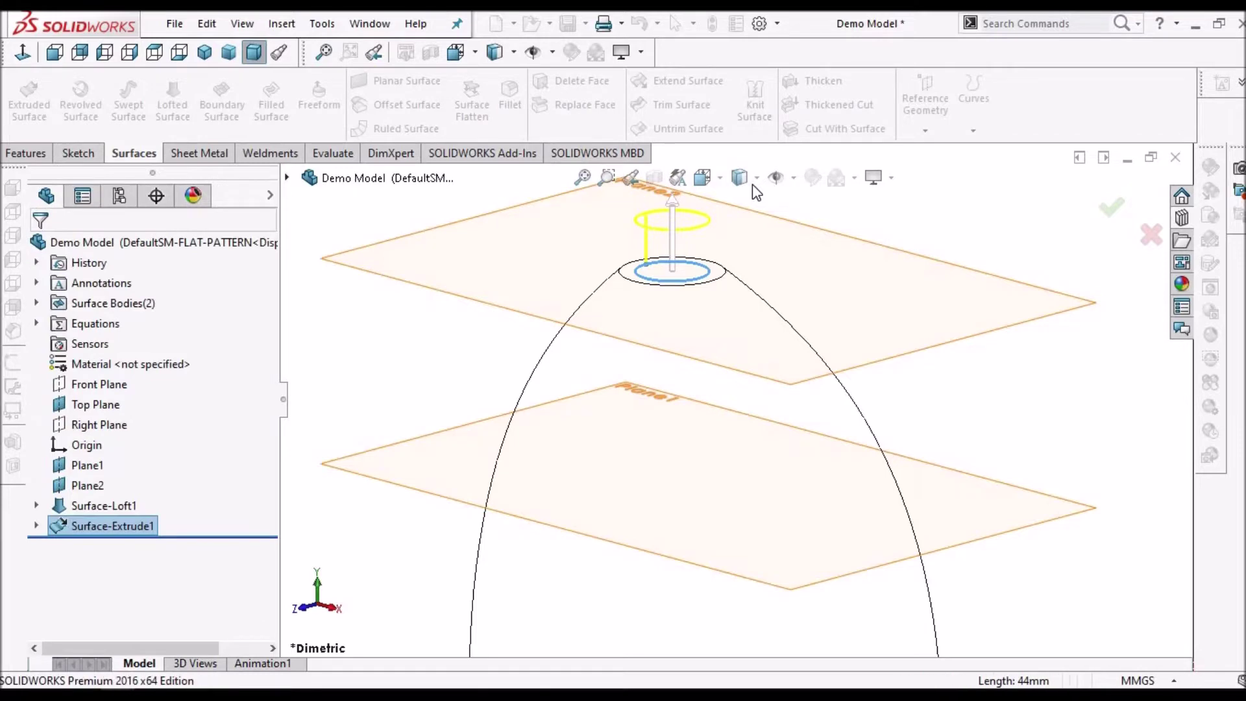
# Switch the display to shaded with edges and look over the bottle with its neck.
pyautogui.click(741, 177)
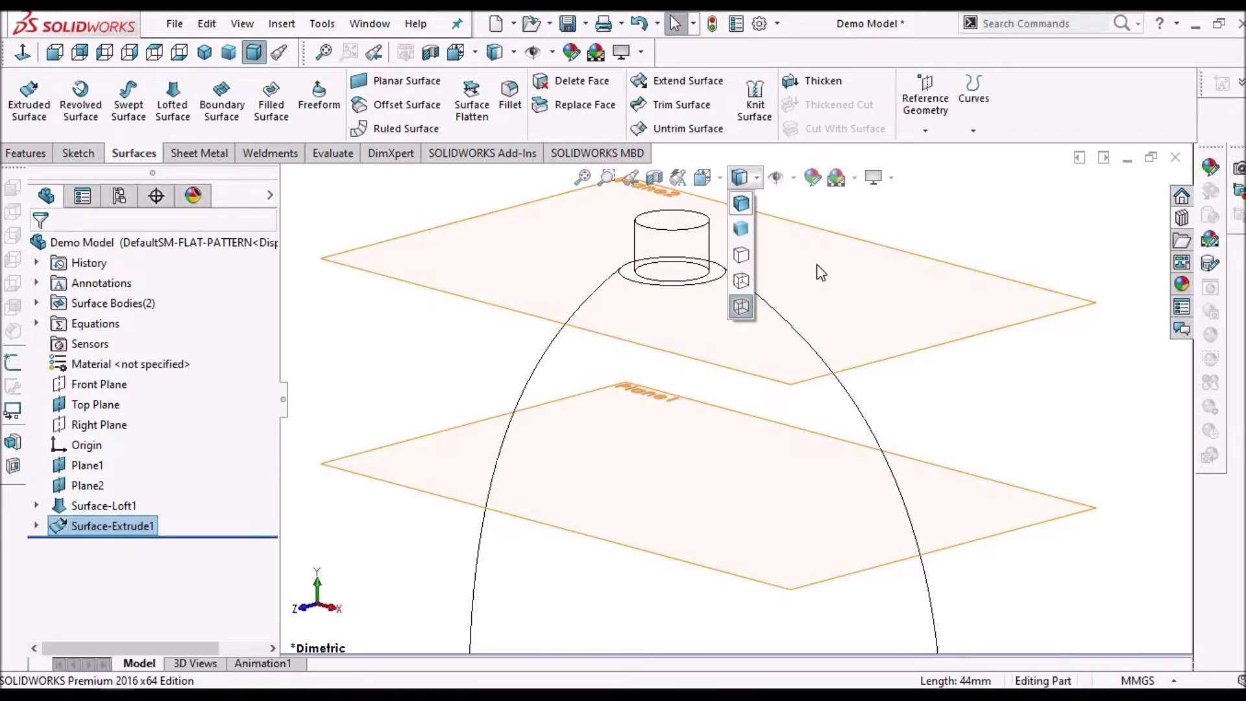
pyautogui.click(740, 228)
pyautogui.scroll(3, 863, 292)
pyautogui.click(897, 259)
pyautogui.moveTo(820, 422); pyautogui.dragTo(798, 354, button='middle')
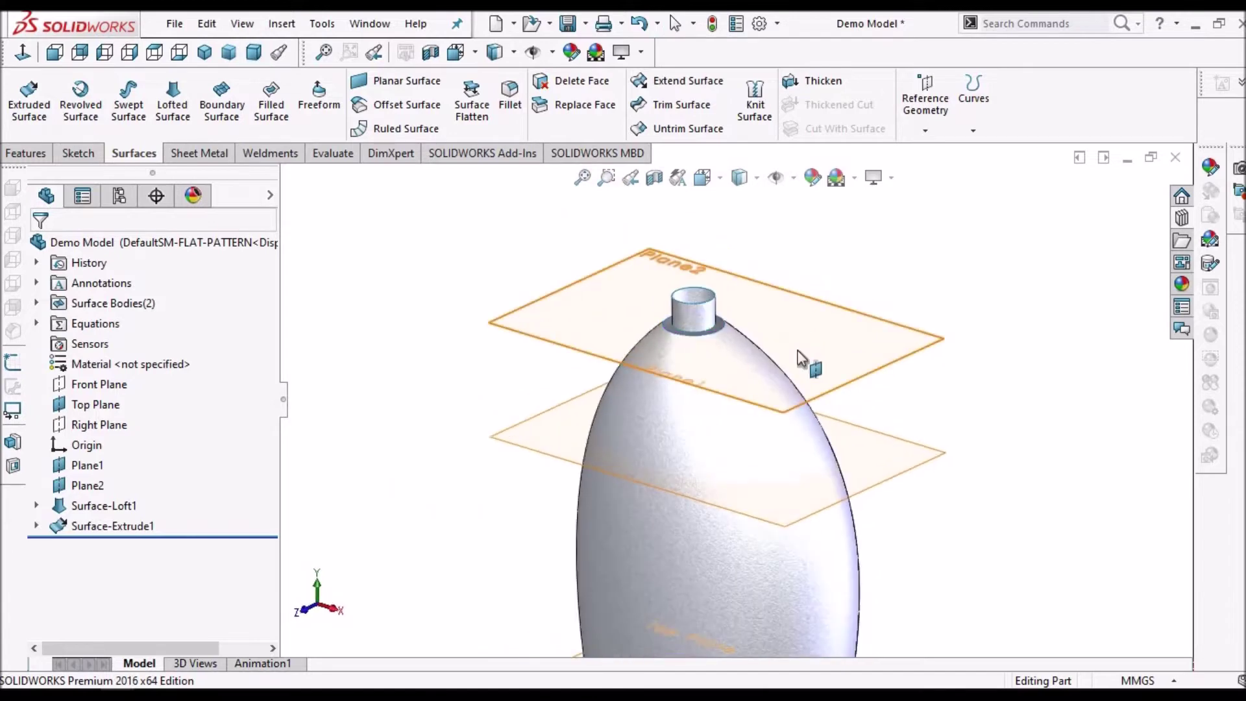
pyautogui.scroll(3, 731, 393)
pyautogui.moveTo(743, 467)
pyautogui.mouseDown(button='middle')
pyautogui.moveTo(753, 495)
pyautogui.moveTo(746, 464)
pyautogui.mouseUp(button='middle')
# Hide the reference planes and the origin in the graphics view.
pyautogui.click(246, 29)
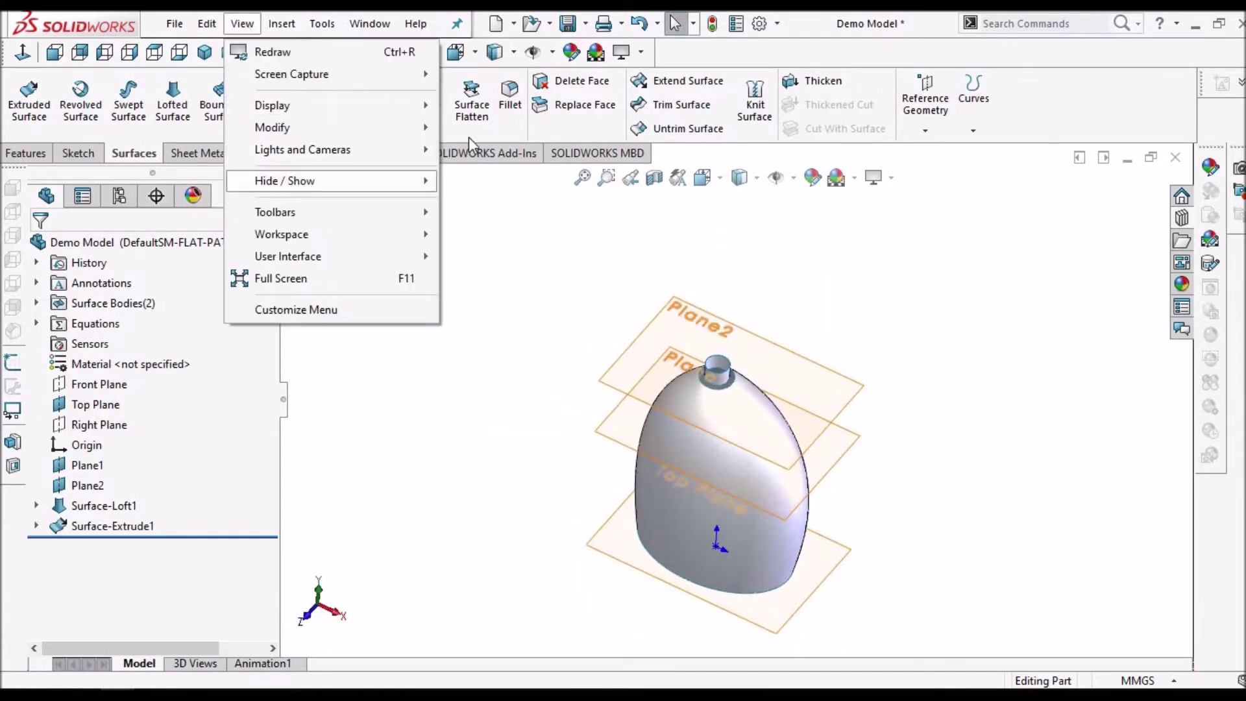
pyautogui.moveTo(353, 176)
pyautogui.press('Return')
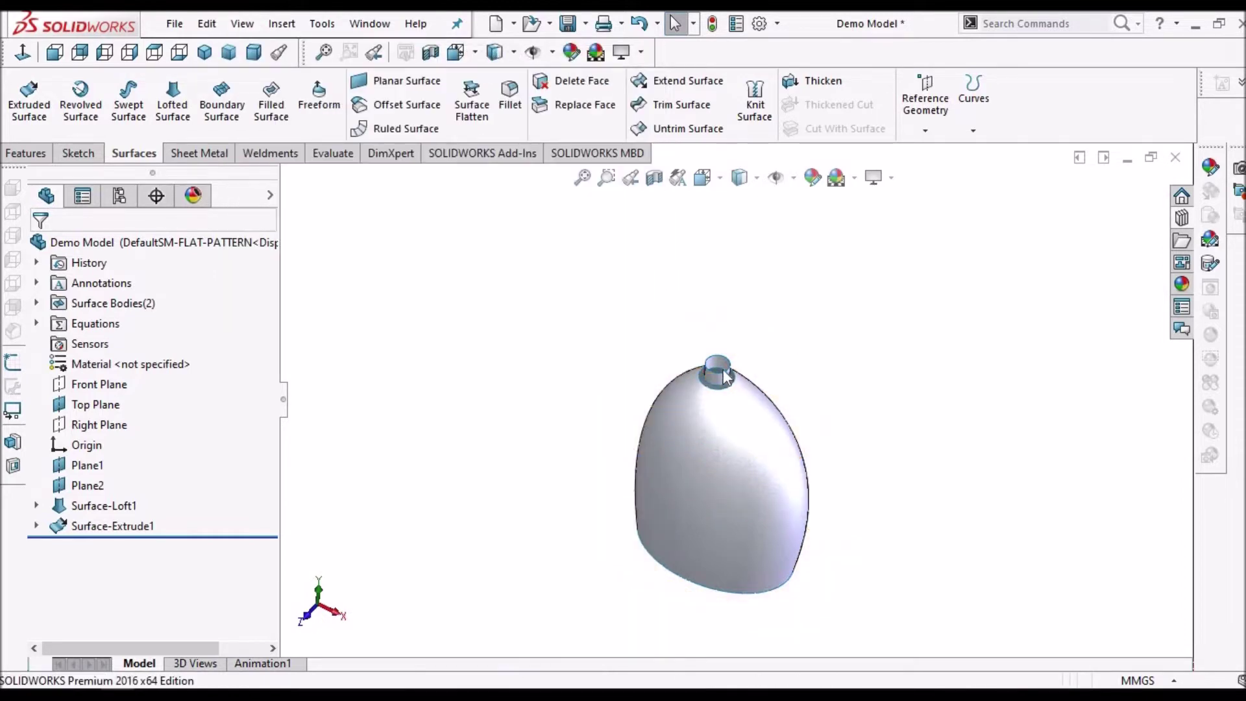
# Examine the gap between the neck and the body, and the open base of the bottle.
pyautogui.scroll(-5, 727, 381)
pyautogui.scroll(-3, 685, 437)
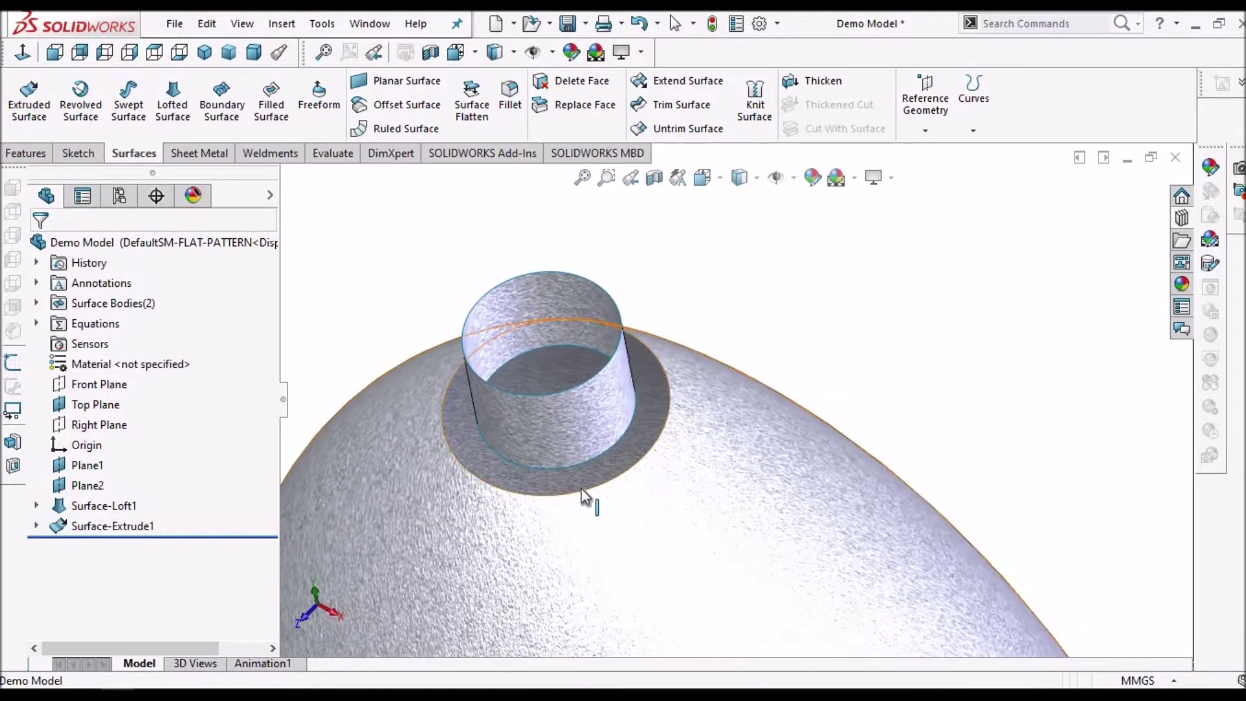
pyautogui.click(577, 471)
pyautogui.scroll(3, 672, 508)
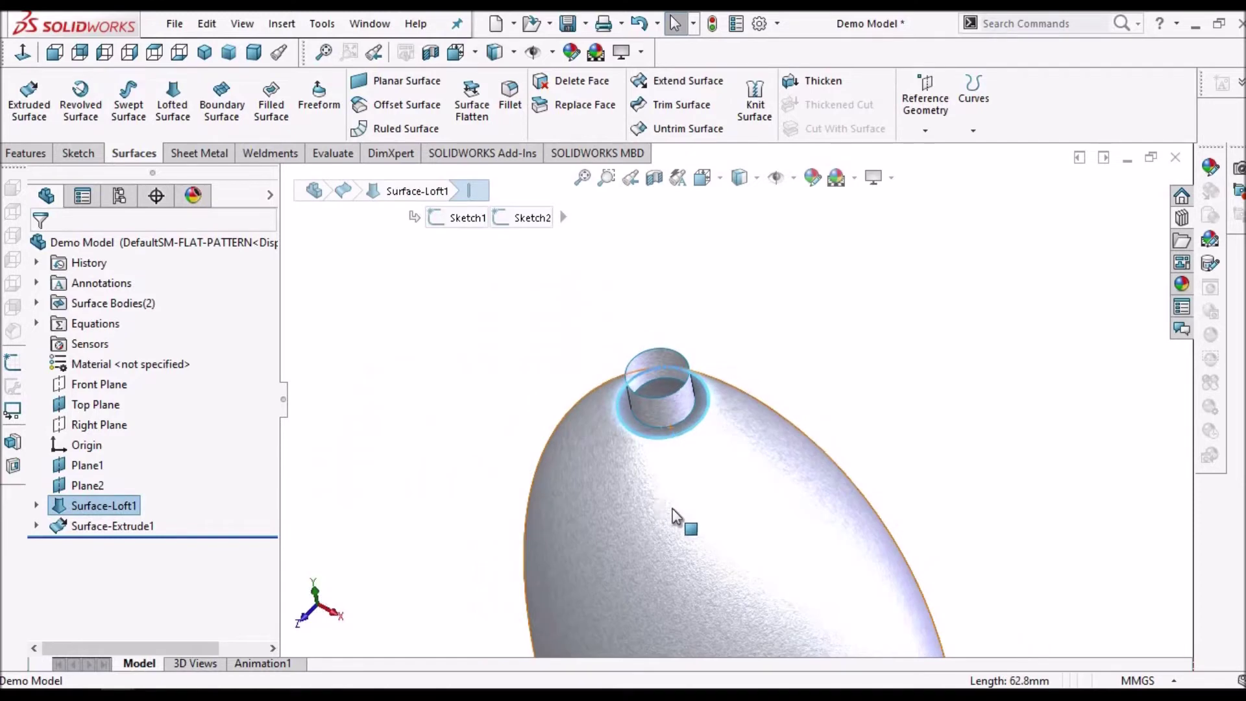
pyautogui.scroll(6, 672, 509)
pyautogui.scroll(-5, 724, 477)
pyautogui.moveTo(737, 446); pyautogui.dragTo(773, 496, button='middle')
pyautogui.scroll(-3, 741, 380)
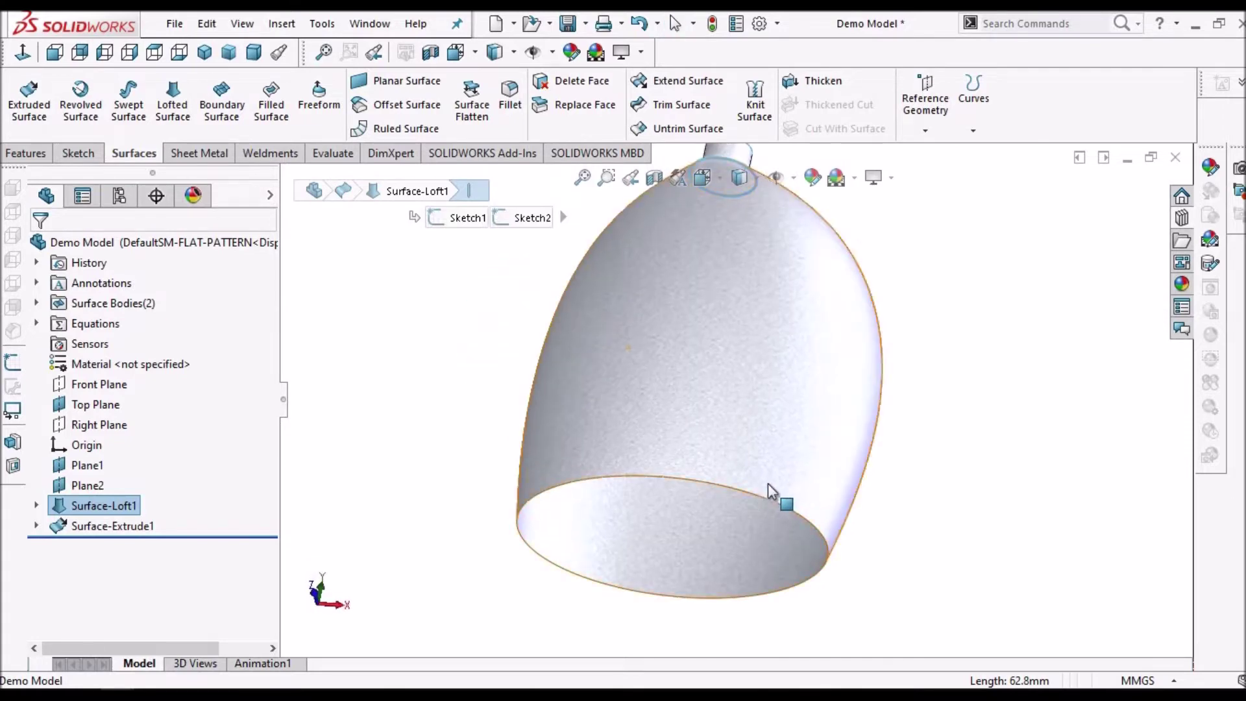
# Close the bottle's open base with a filled surface bounded by the bottom edge, using Contact curvature control.
pyautogui.click(284, 122)
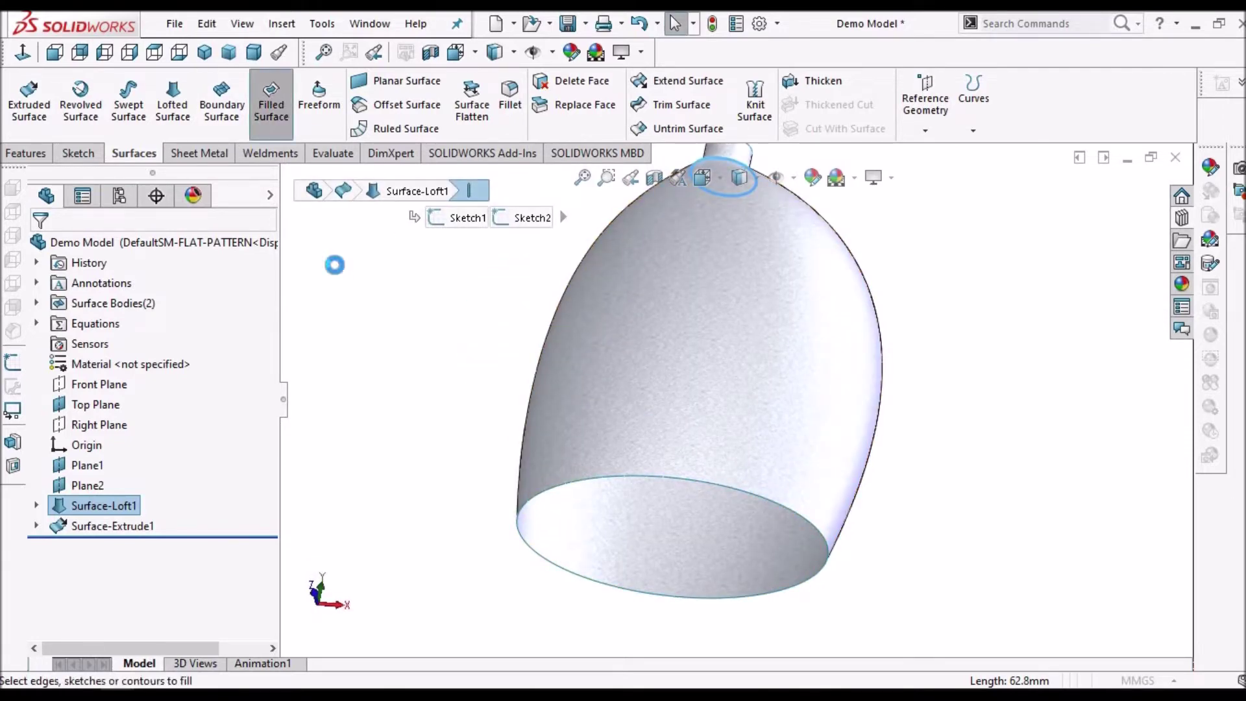
pyautogui.click(625, 474)
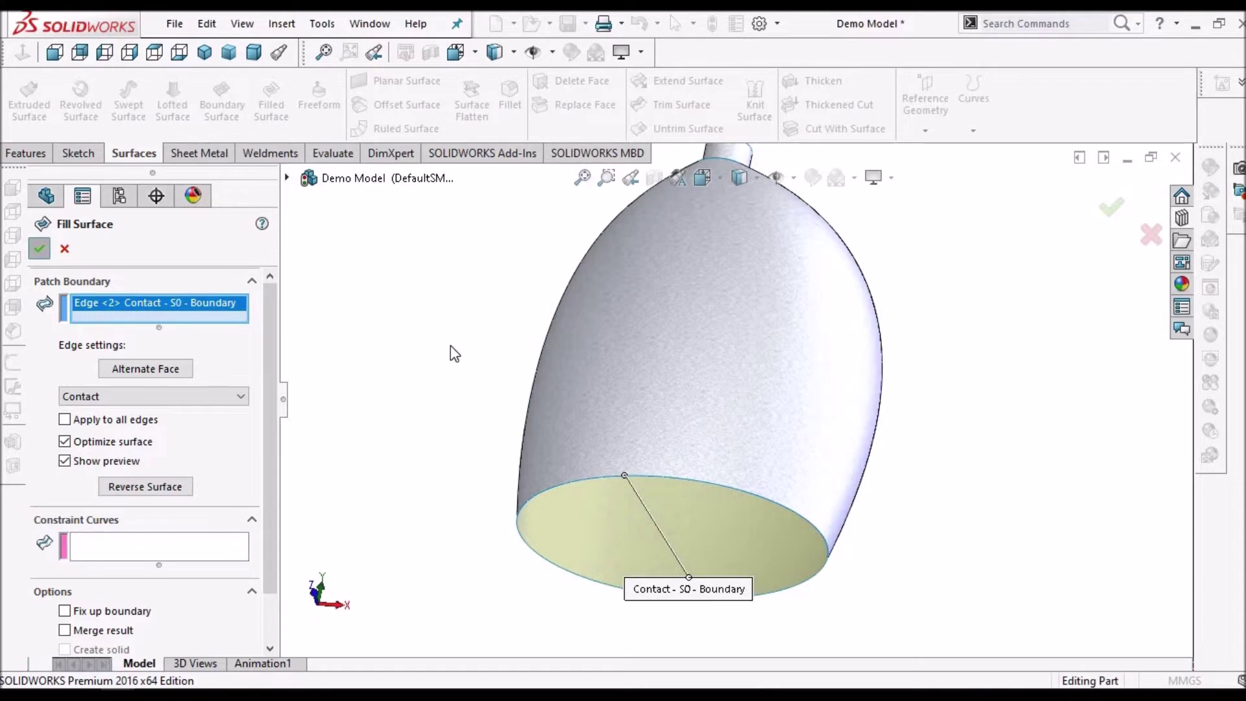
pyautogui.moveTo(753, 489); pyautogui.dragTo(826, 438, button='middle')
pyautogui.scroll(8, 826, 307)
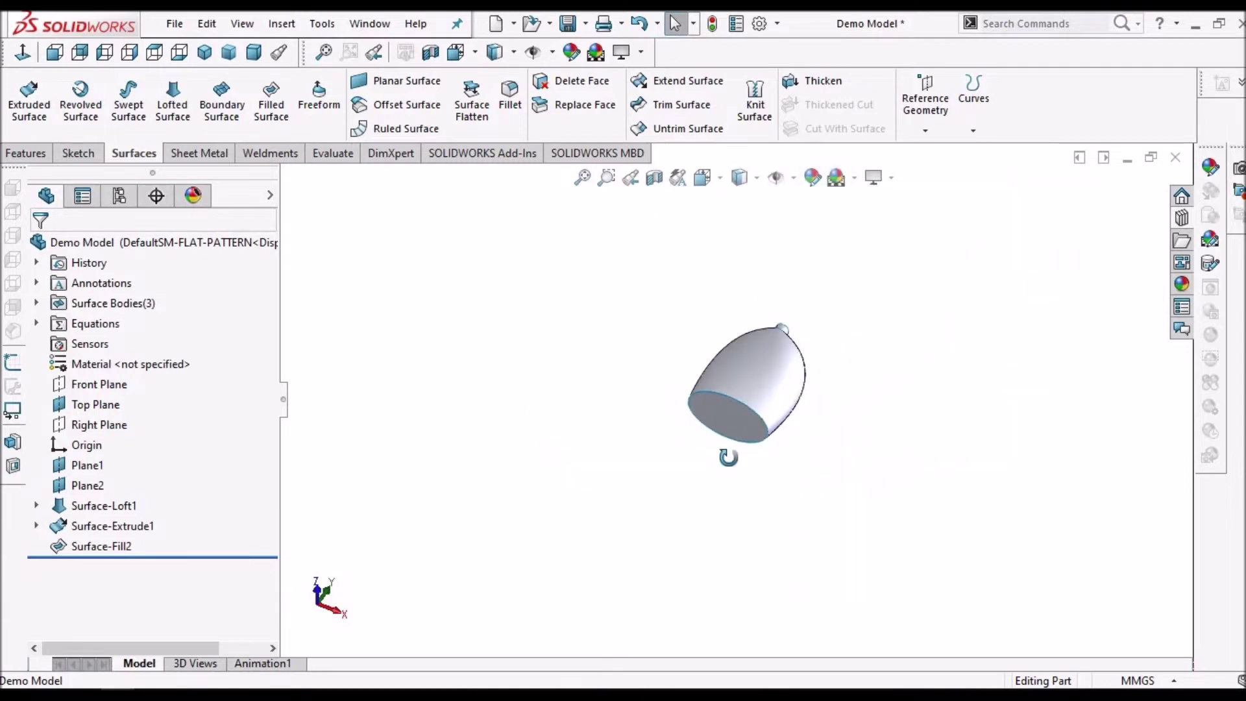
# Fill the ring between the neck's lower edge and the body's upper edge with a Contact filled surface.
pyautogui.moveTo(728, 458); pyautogui.dragTo(782, 384, button='middle')
pyautogui.scroll(-5, 767, 370)
pyautogui.moveTo(679, 364); pyautogui.dragTo(834, 359, button='middle')
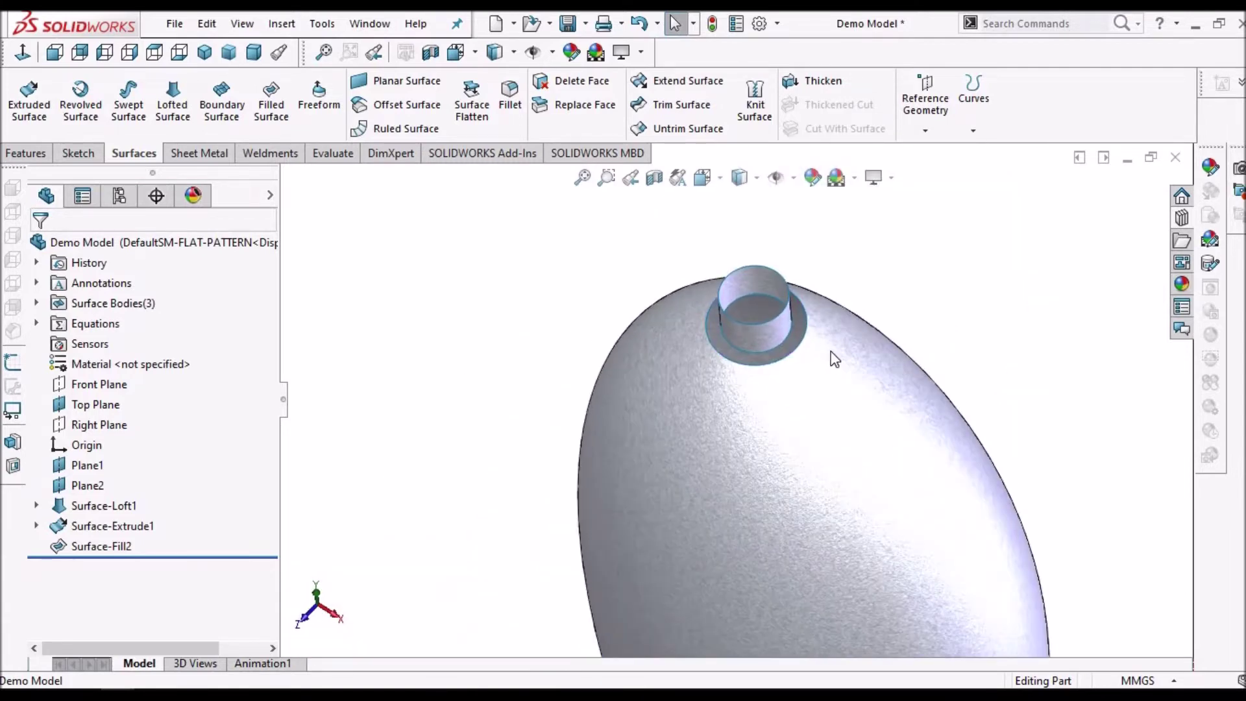
pyautogui.click(275, 109)
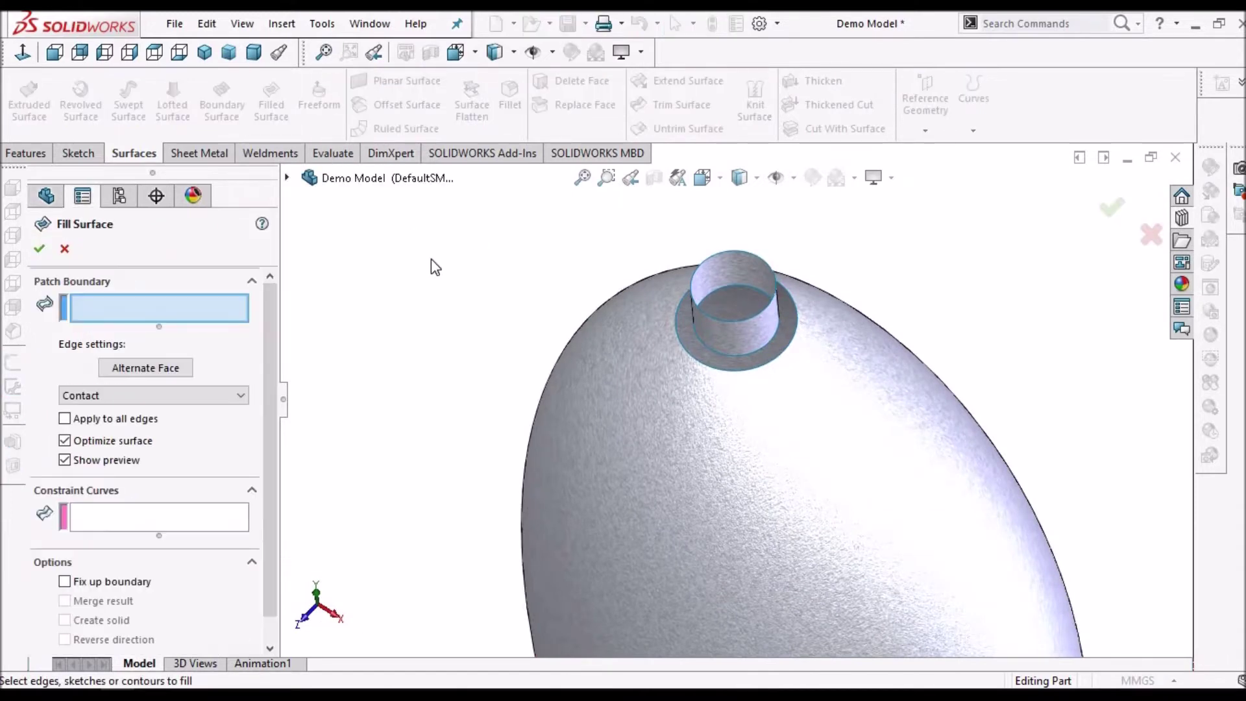
pyautogui.scroll(-5, 768, 353)
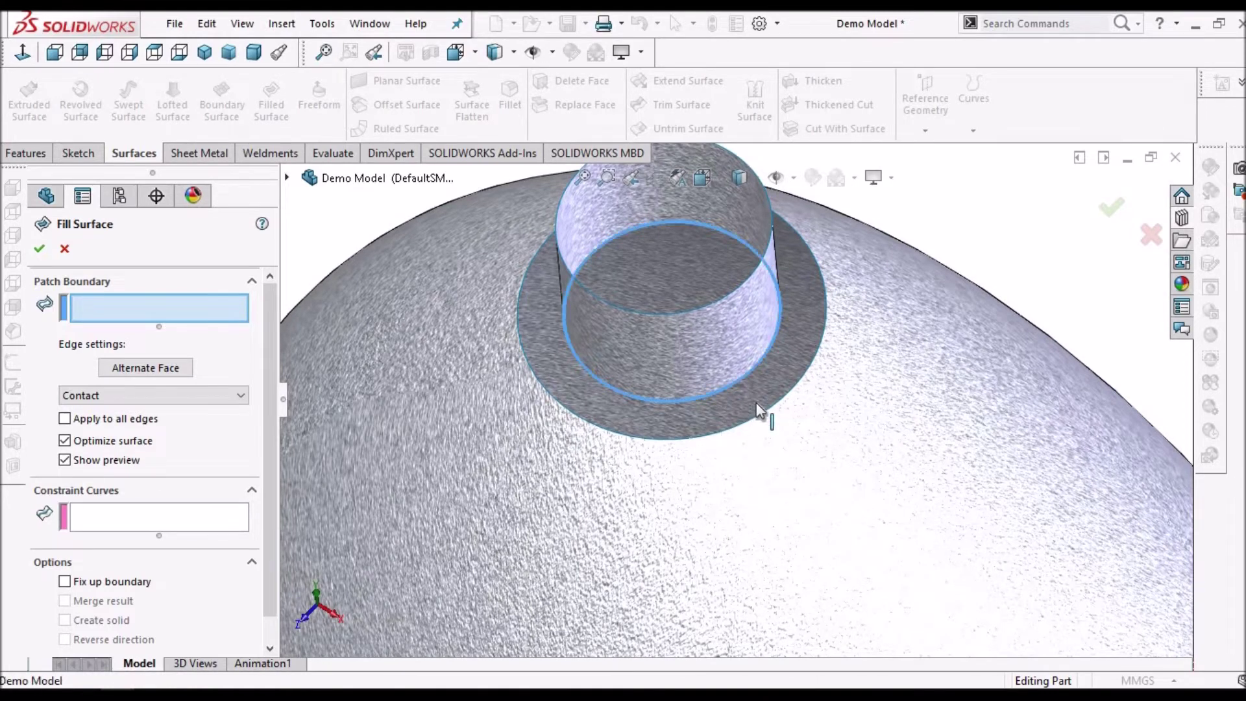
pyautogui.click(722, 389)
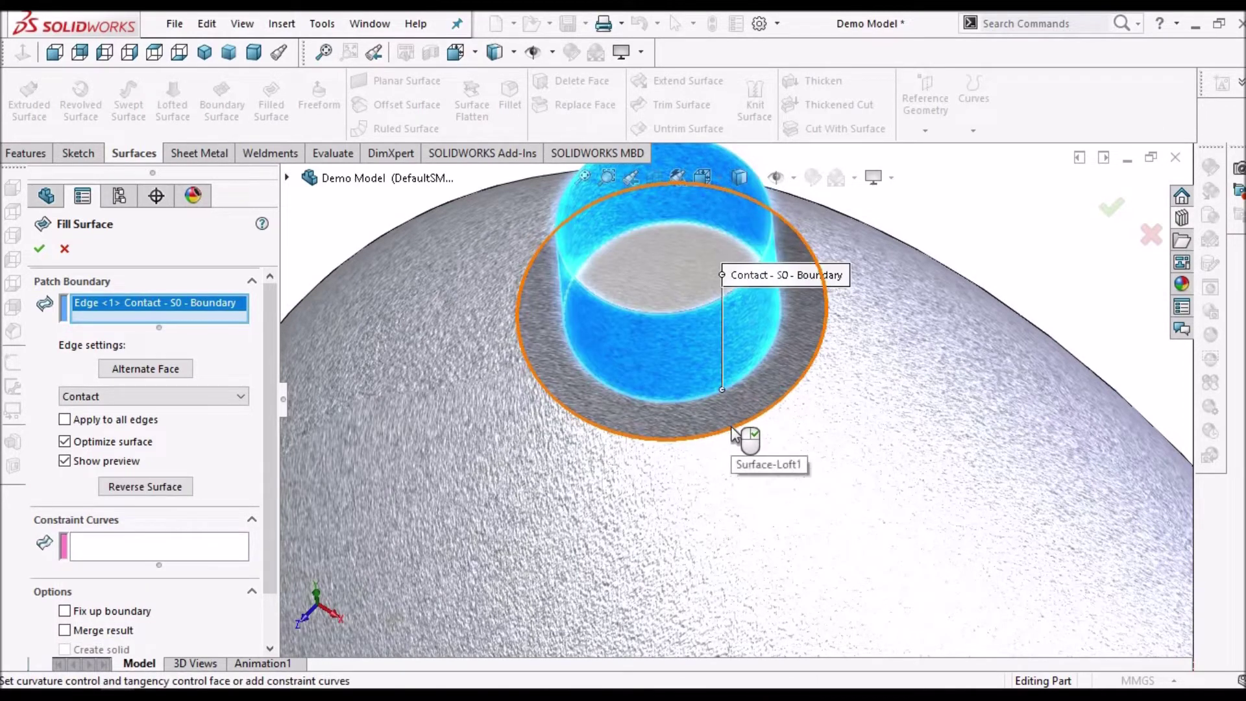
pyautogui.click(743, 431)
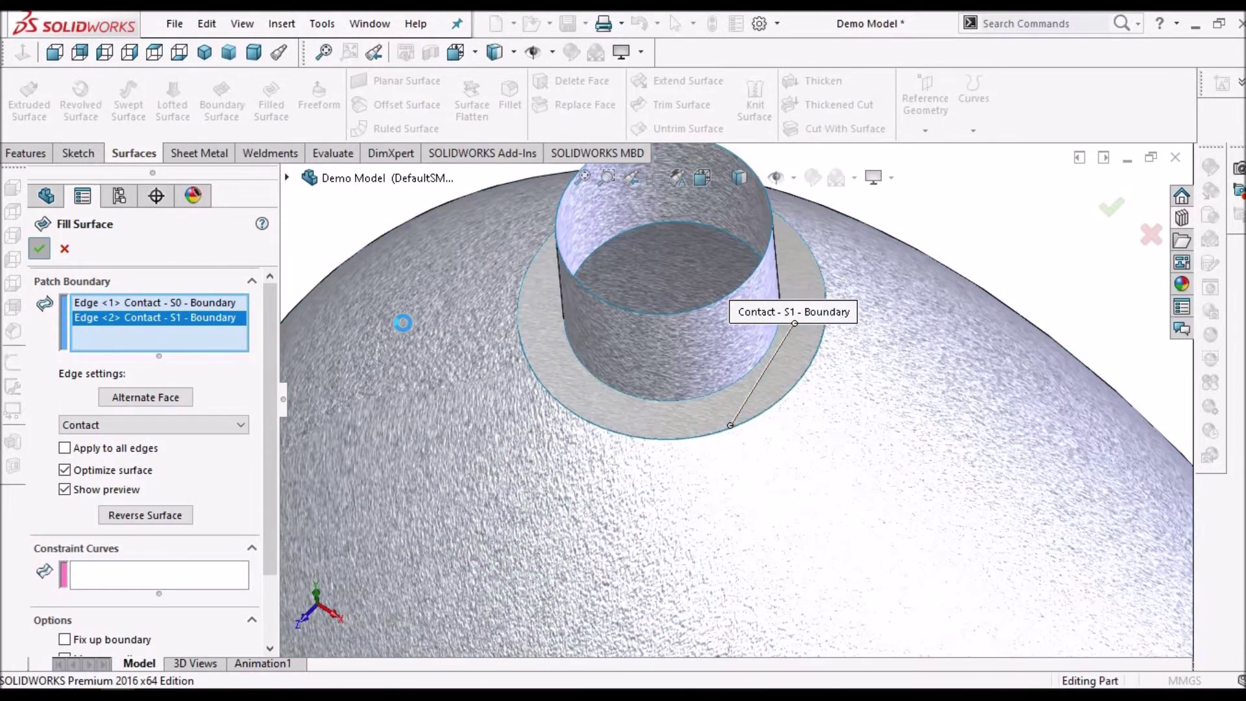
pyautogui.press('Return')
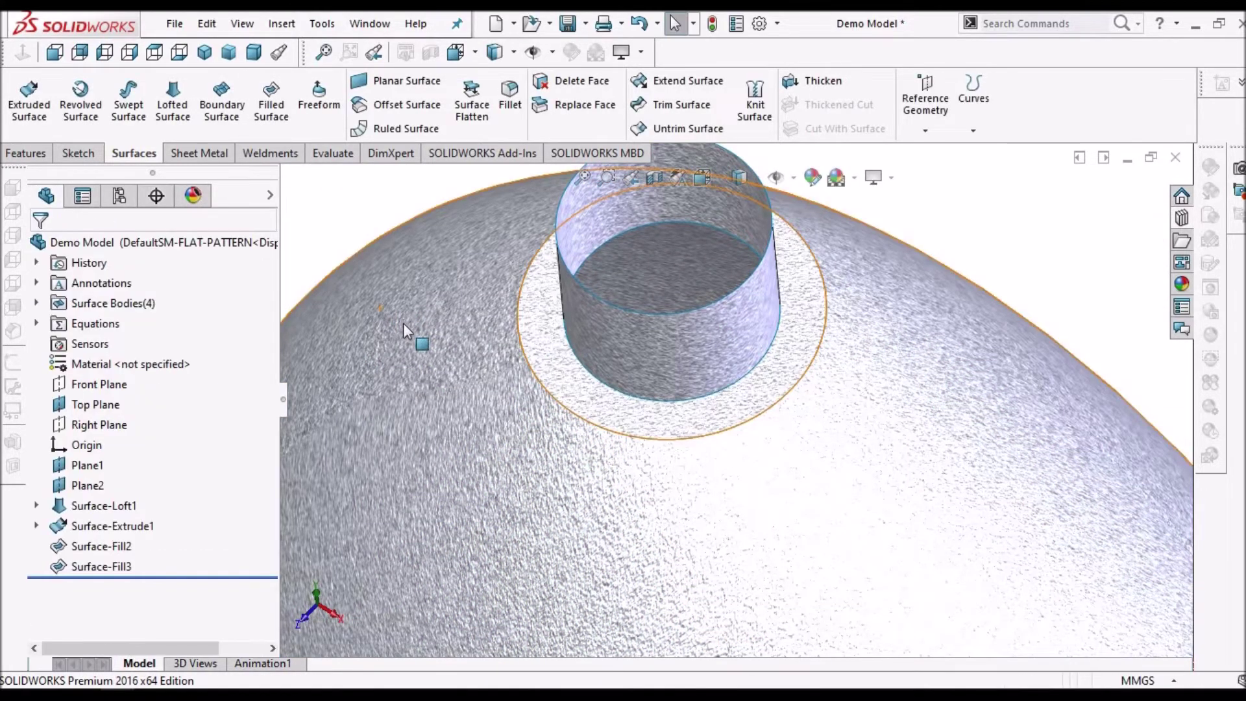
# Examine the closed bottle from several angles and identify its loft, extrude and two fill surface bodies.
pyautogui.scroll(3, 831, 370)
pyautogui.moveTo(827, 369); pyautogui.dragTo(834, 327, button='middle')
pyautogui.scroll(5, 843, 396)
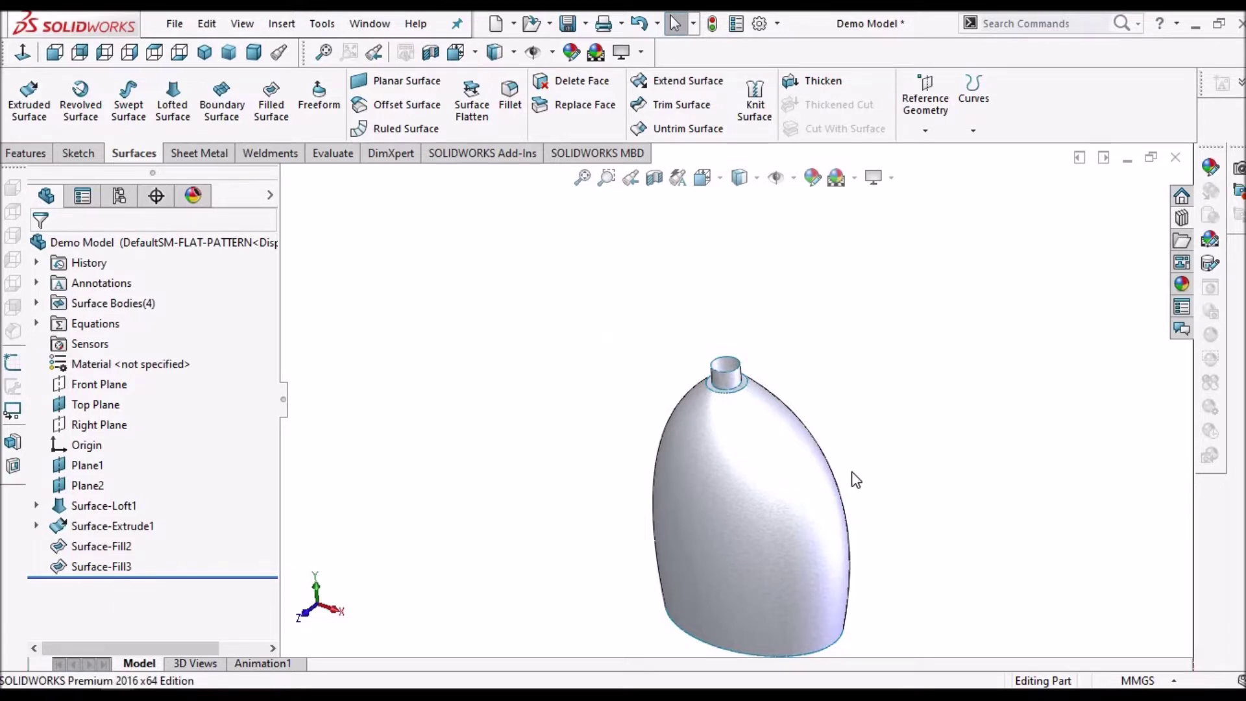
pyautogui.scroll(-3, 770, 446)
pyautogui.moveTo(770, 445); pyautogui.dragTo(740, 467, button='middle')
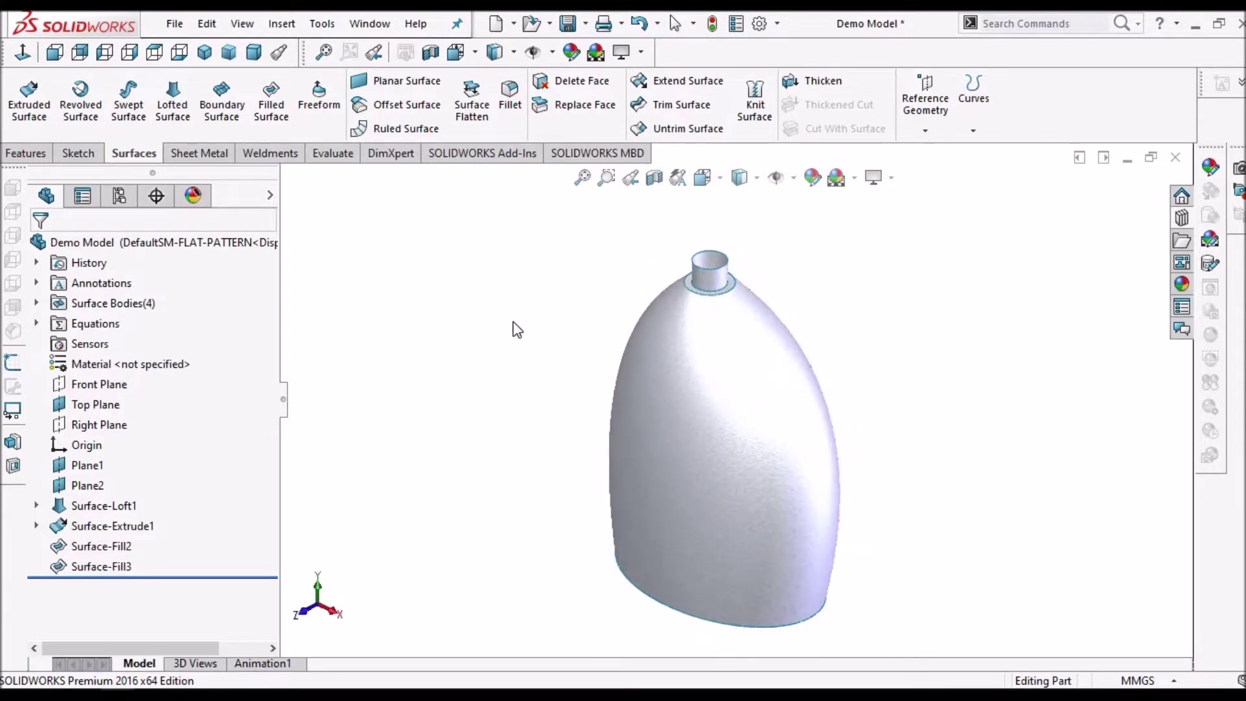
pyautogui.click(36, 303)
pyautogui.click(108, 325)
pyautogui.click(110, 344)
pyautogui.click(112, 364)
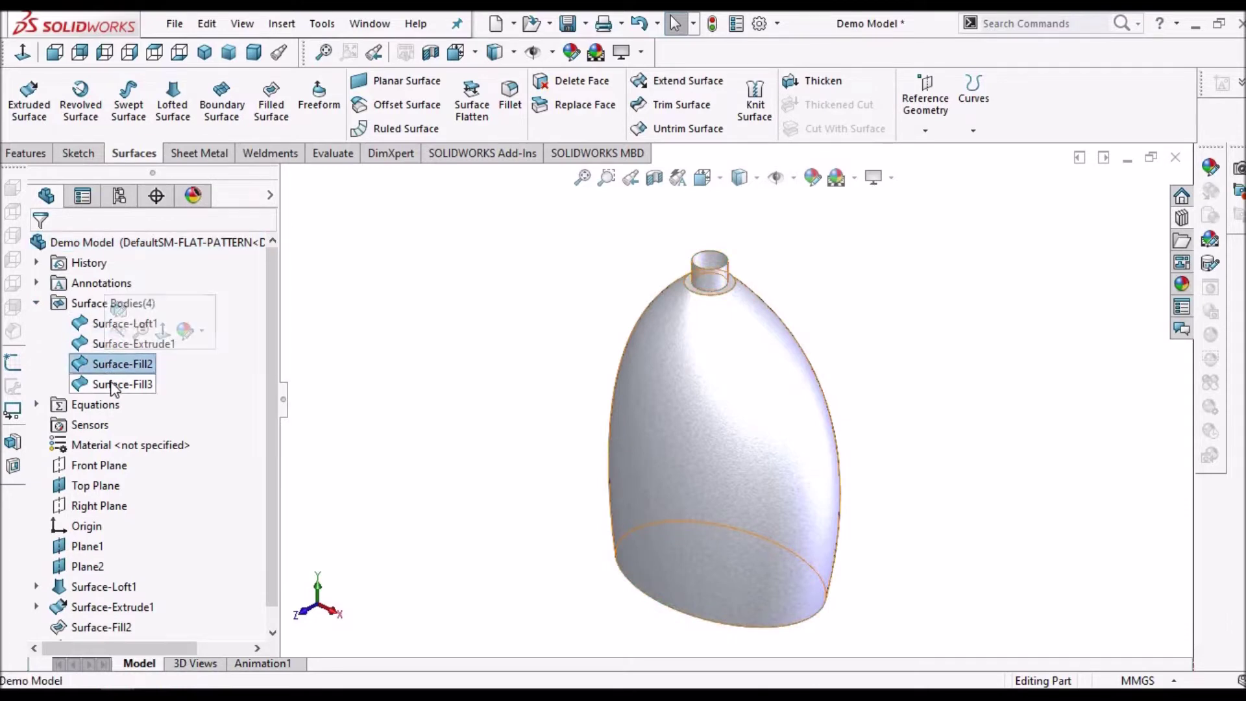
pyautogui.click(113, 384)
pyautogui.click(354, 375)
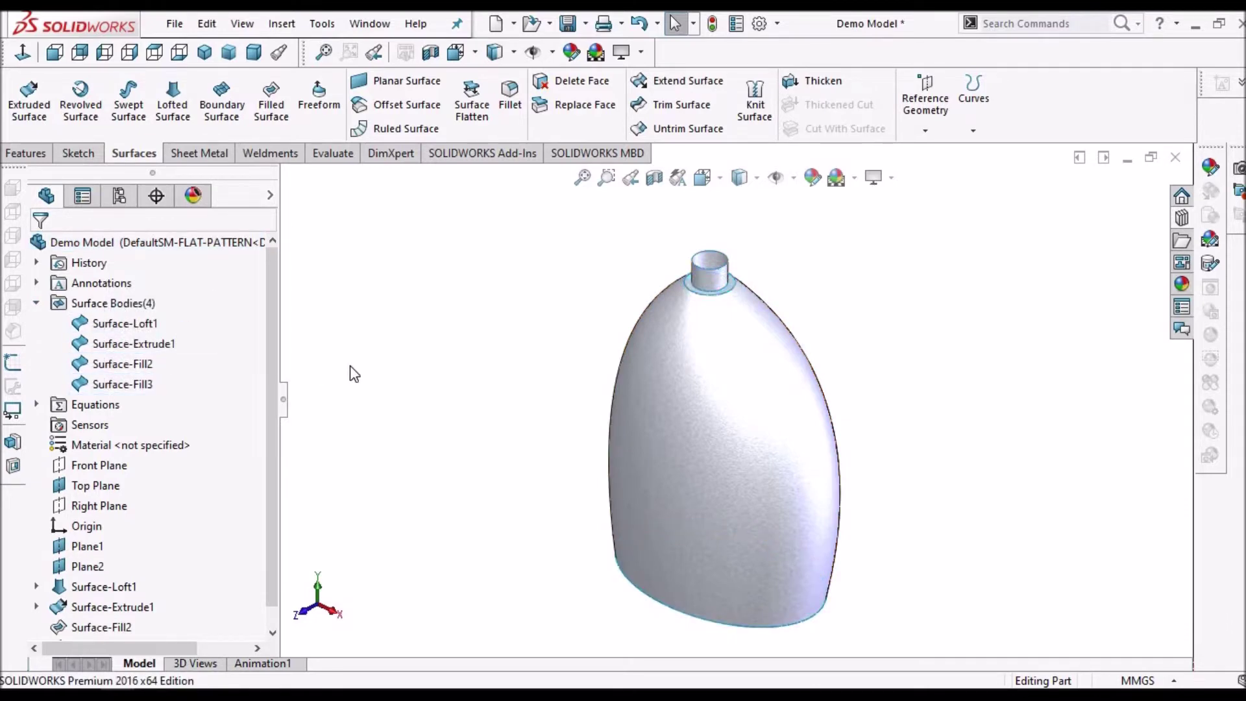
pyautogui.click(37, 303)
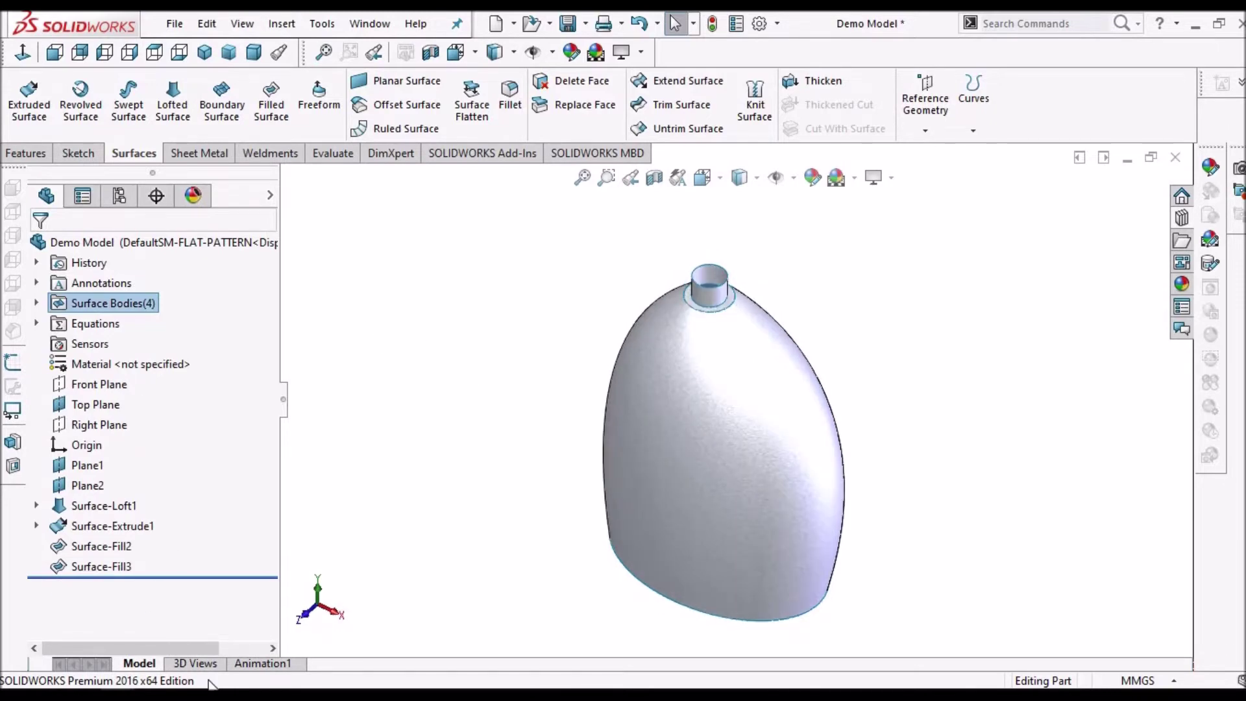
# Check the handle opening in the reference PDF, then start a sketch on the Front Plane and set the display to Wireframe.
pyautogui.hotkey('alt', 'Tab')
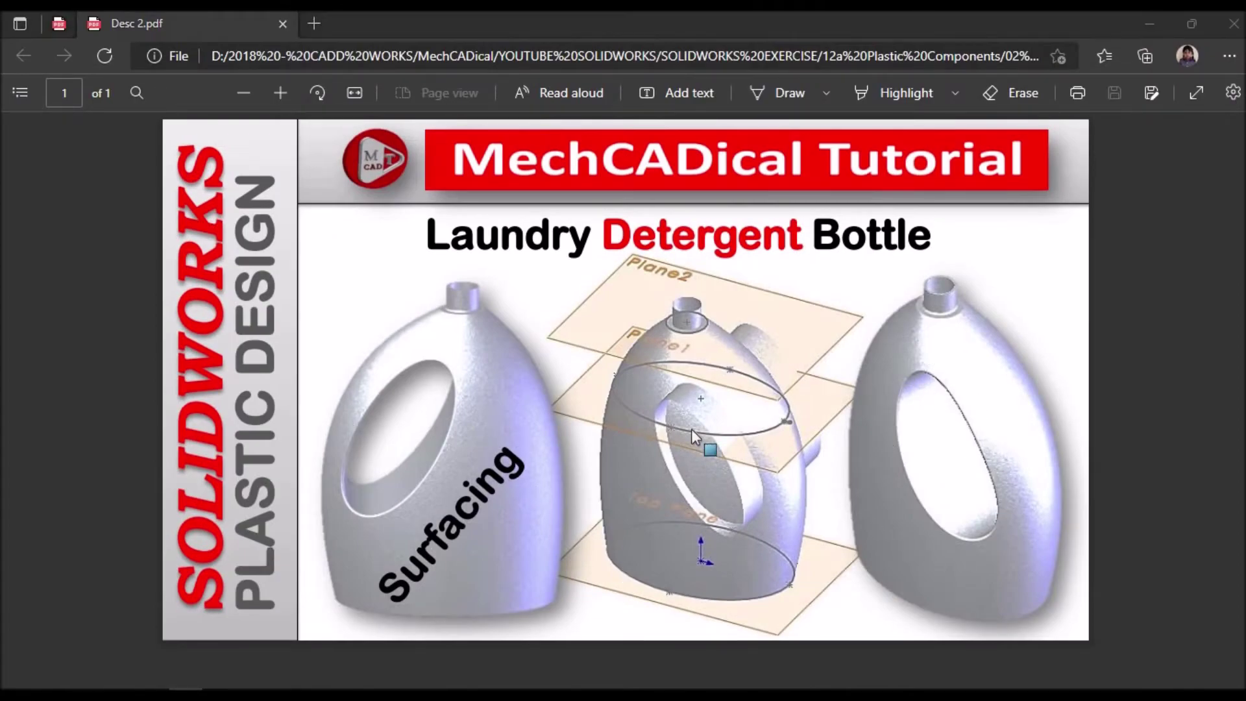
pyautogui.hotkey('alt', 'Tab')
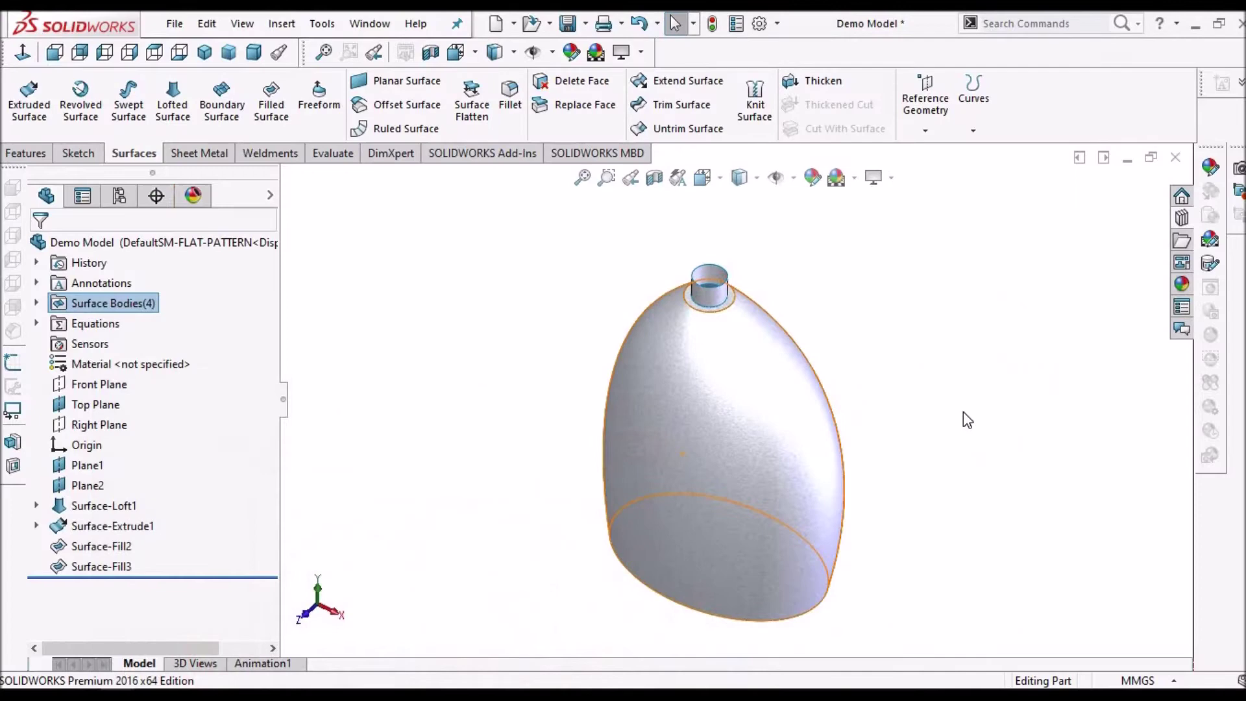
pyautogui.click(98, 384)
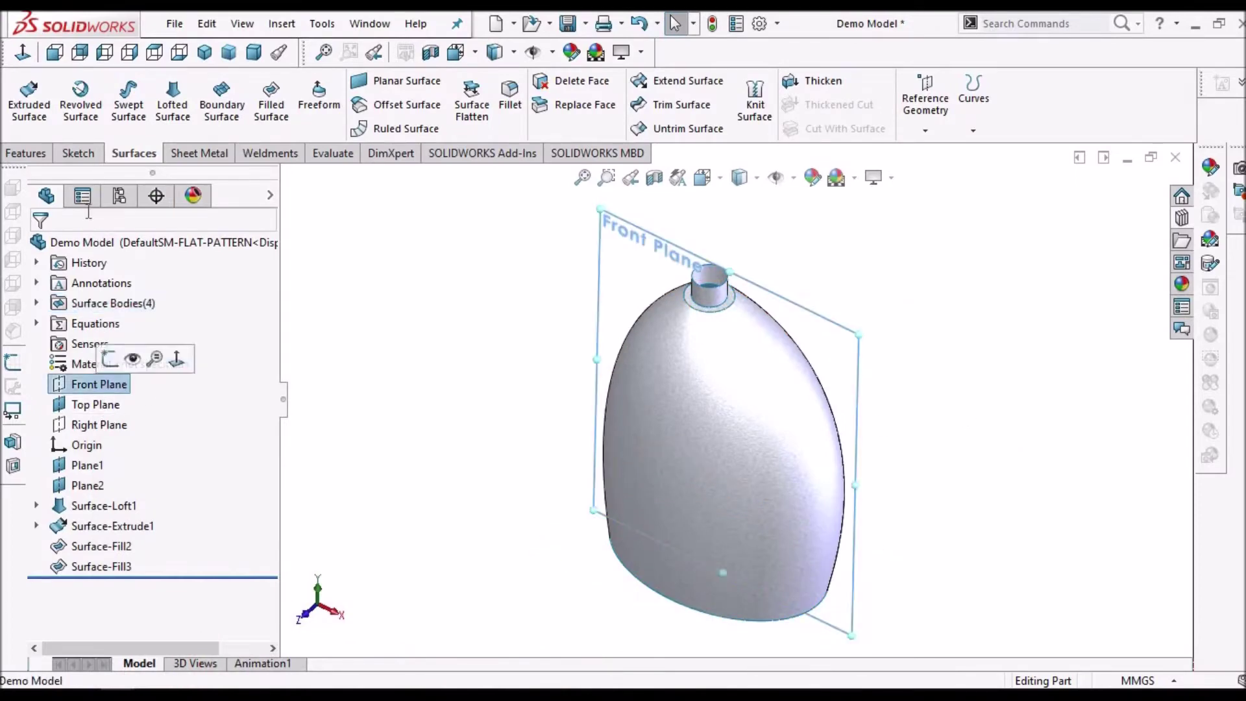
pyautogui.click(86, 159)
pyautogui.click(24, 95)
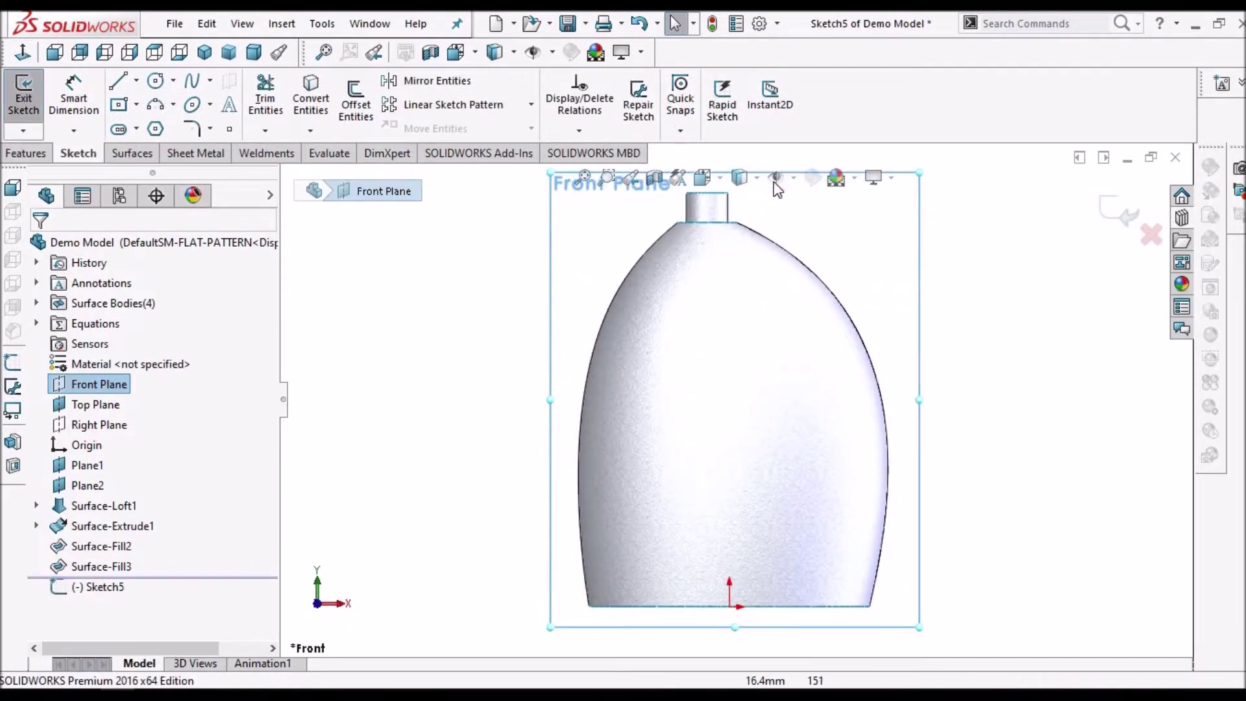
pyautogui.click(757, 178)
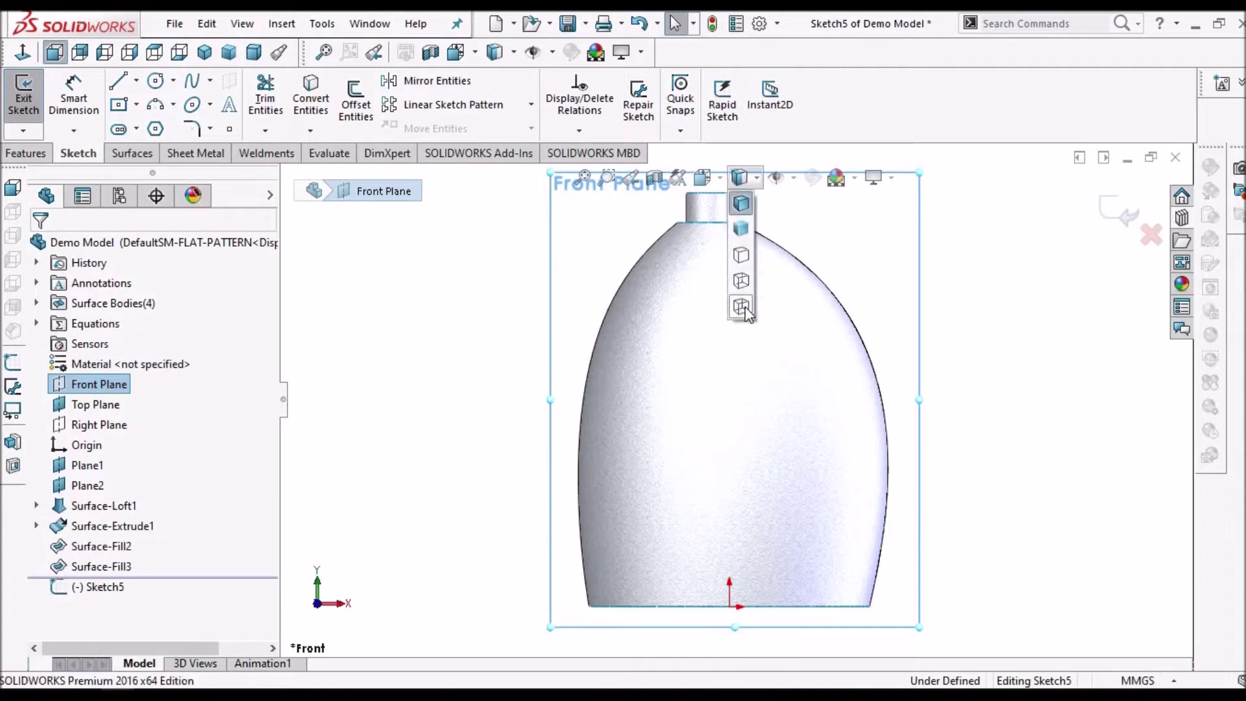
pyautogui.click(741, 307)
pyautogui.scroll(-2, 834, 353)
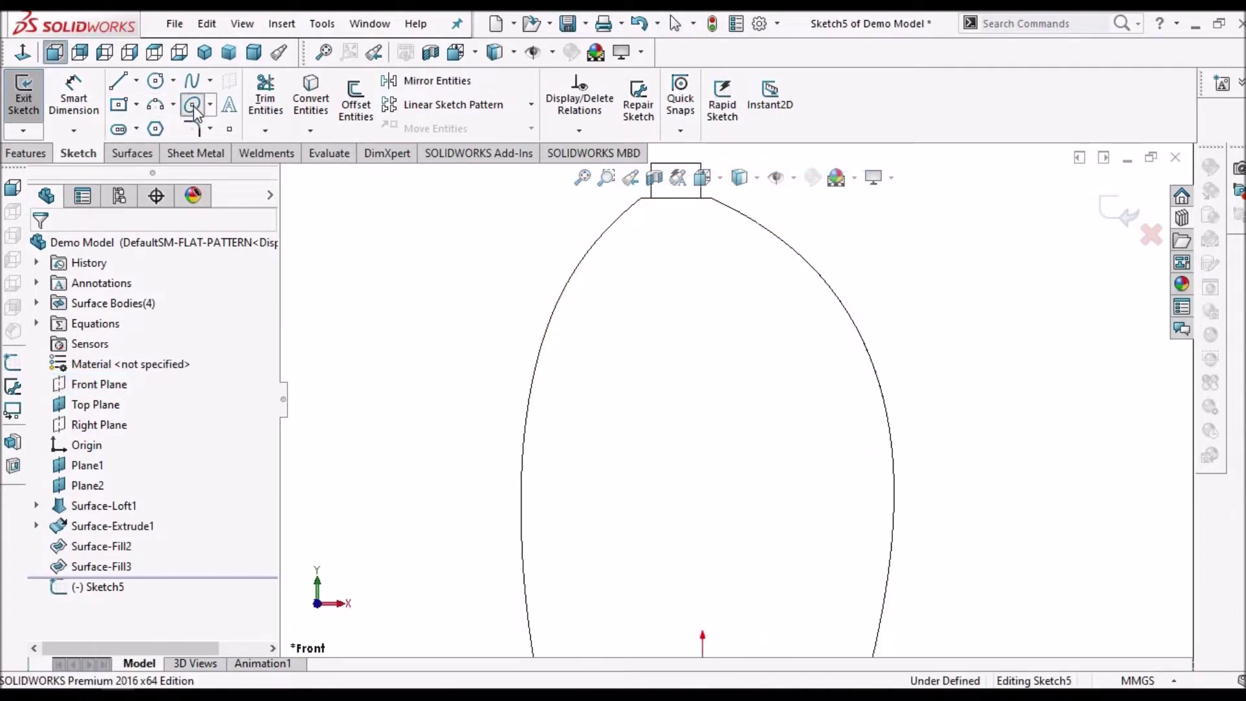
# Sketch a horizontal construction line rightward from a point about 83 mm directly above the origin, then a vertical one up from its end.
pyautogui.click(136, 81)
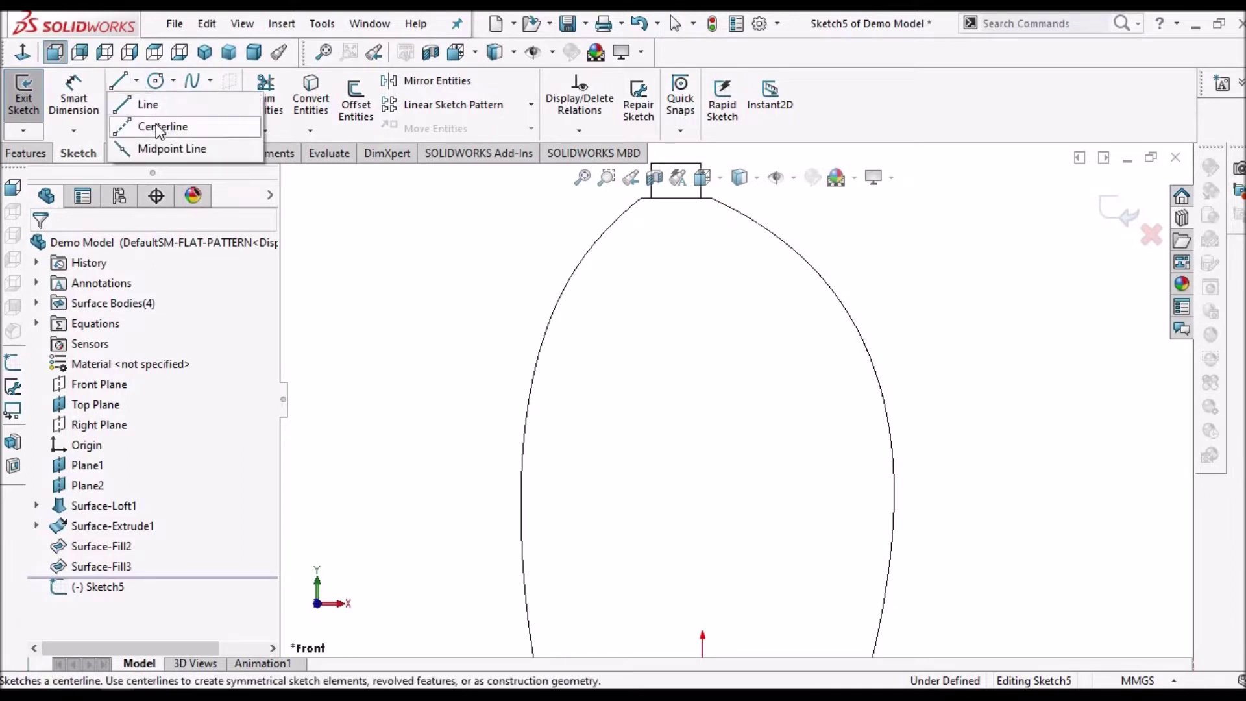
pyautogui.click(703, 367)
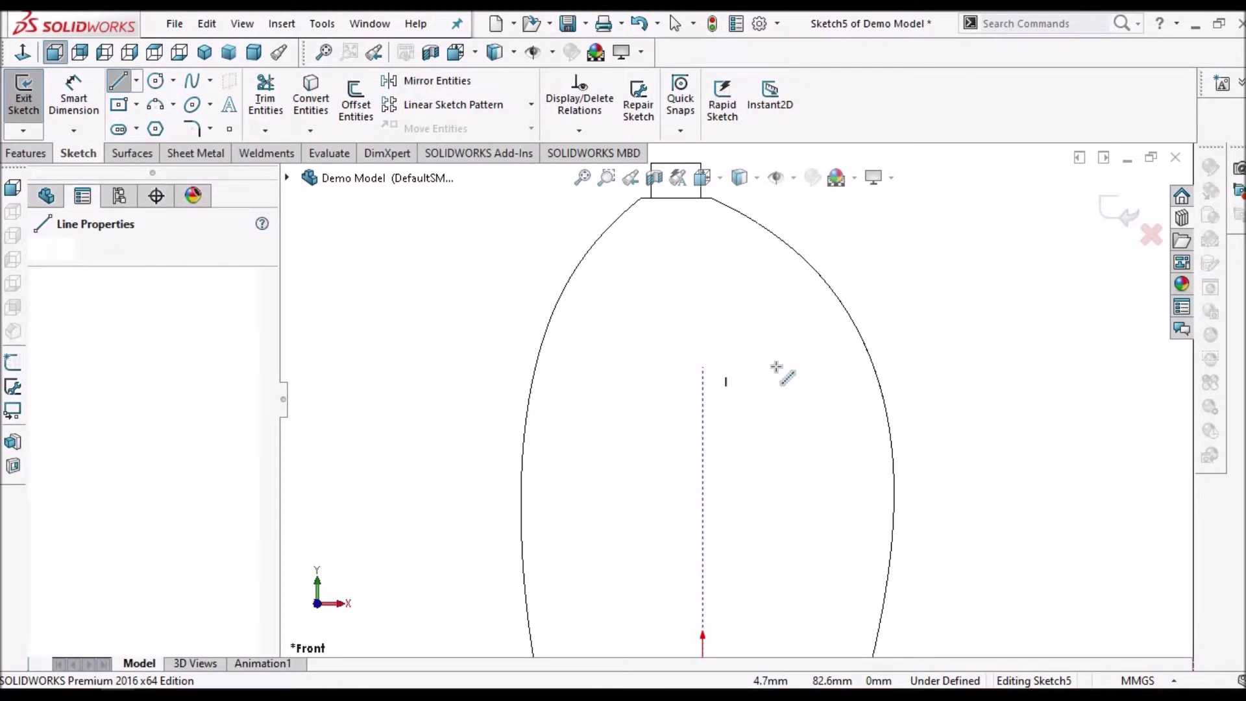
pyautogui.click(777, 367)
pyautogui.click(776, 284)
pyautogui.press('Escape')
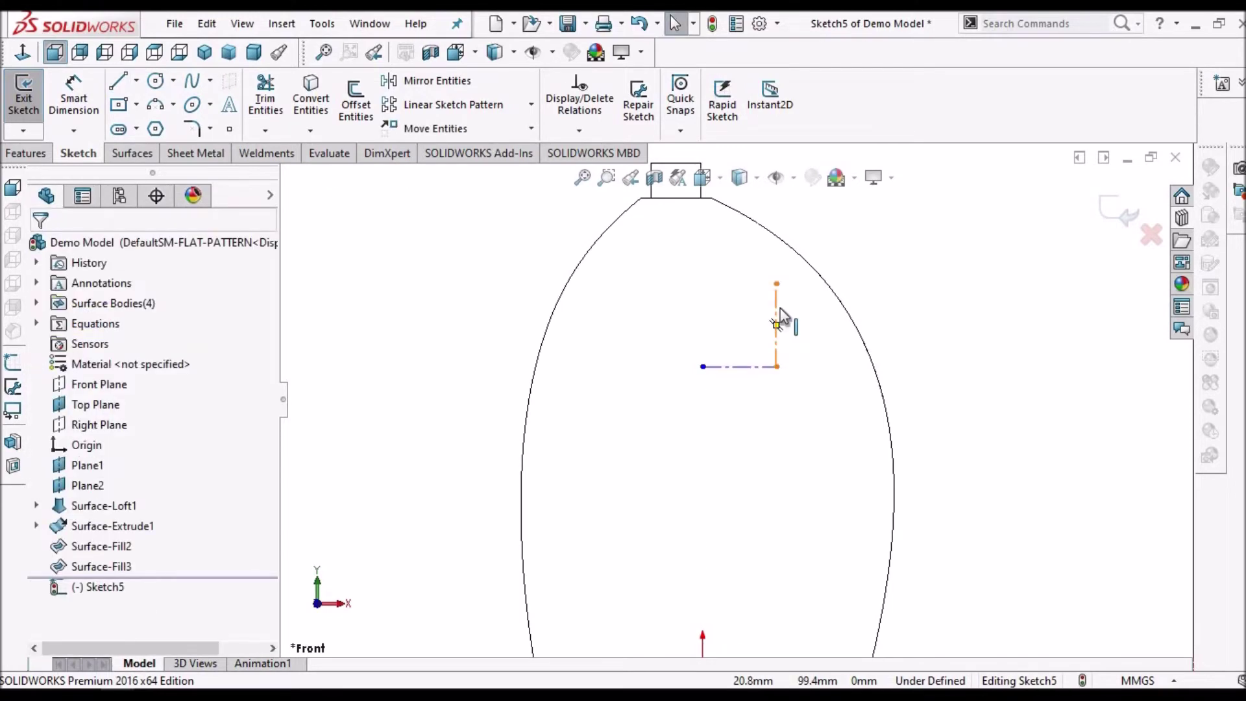
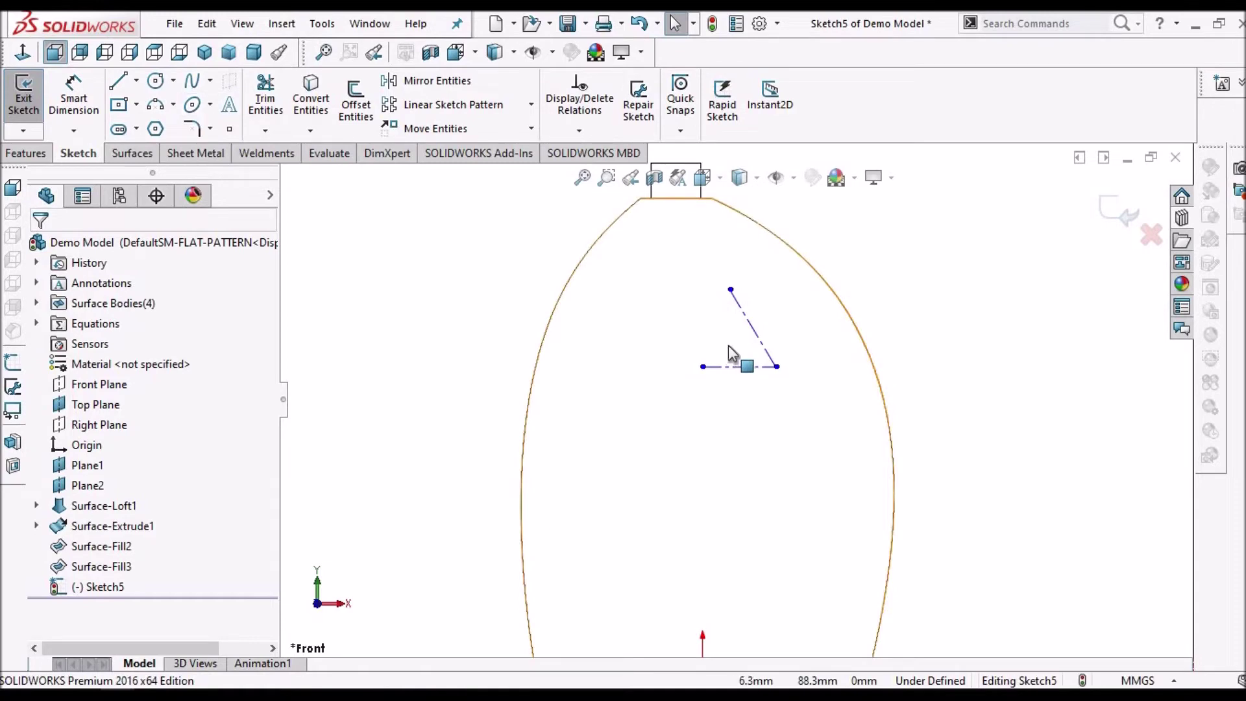
# Sketch an ellipse centred where the construction lines meet, its major radius about 25.3 mm along the slanted line and minor radius about 12.8 mm.
pyautogui.click(192, 105)
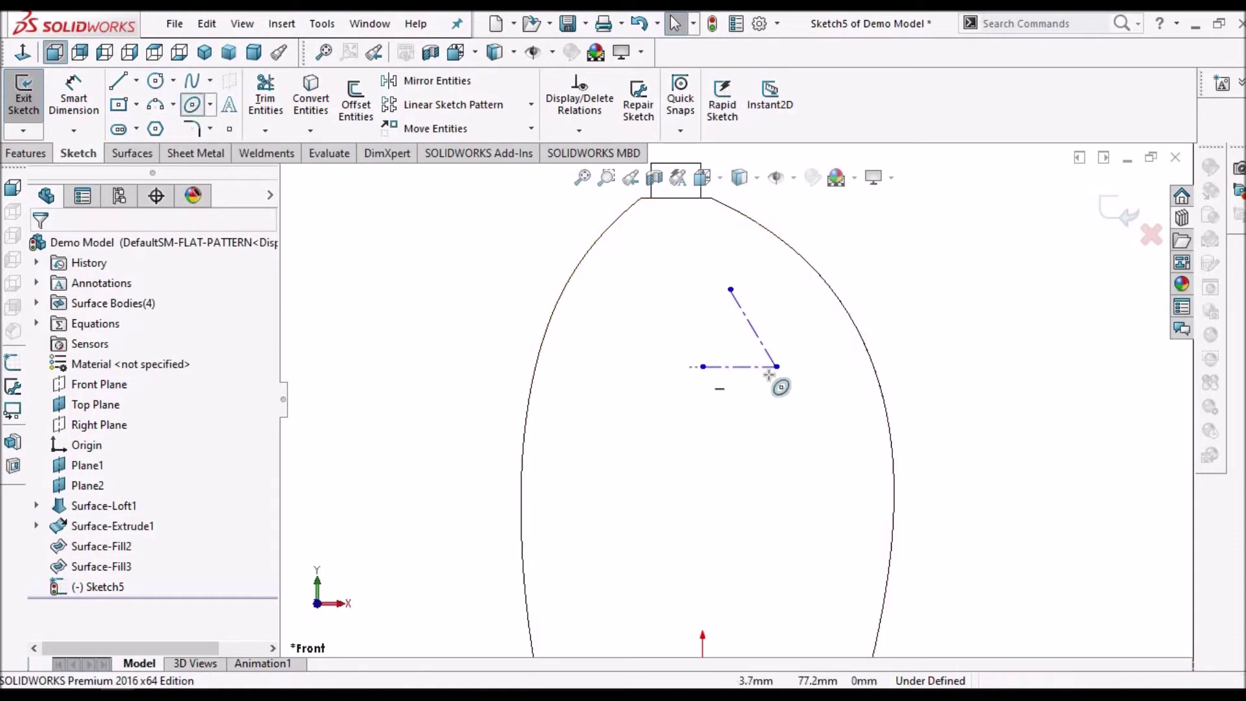
pyautogui.click(775, 367)
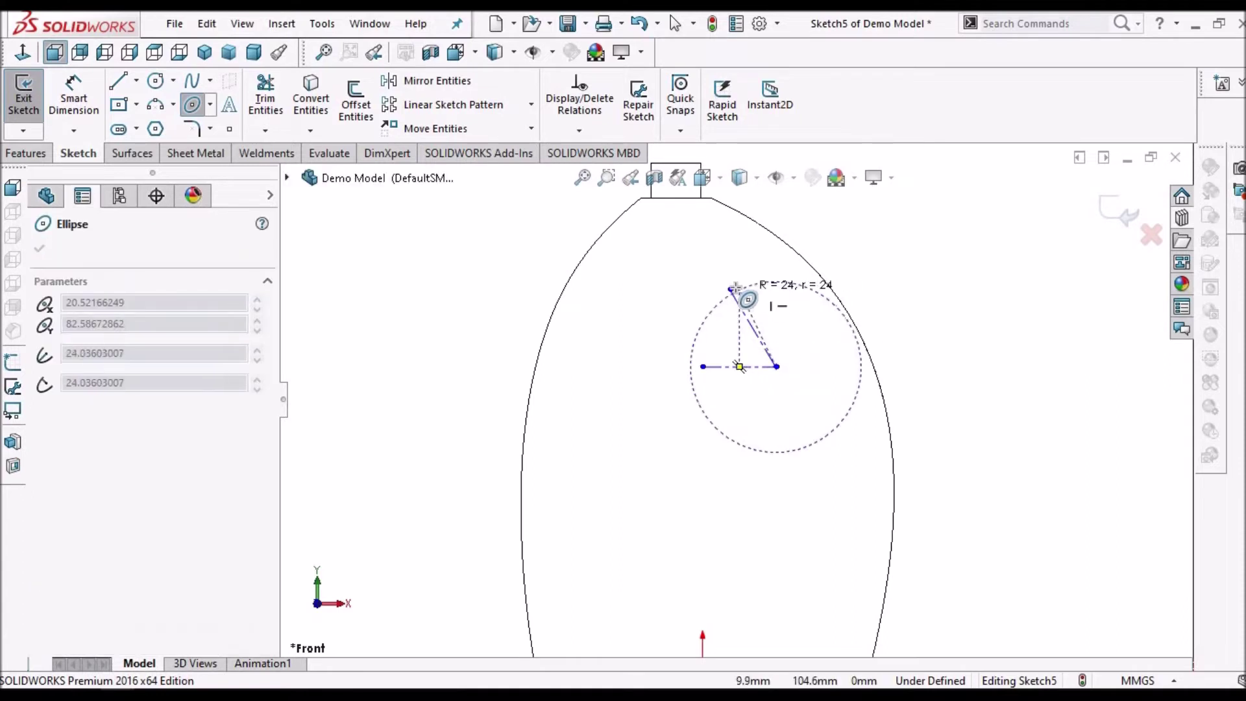
pyautogui.click(744, 290)
pyautogui.click(836, 371)
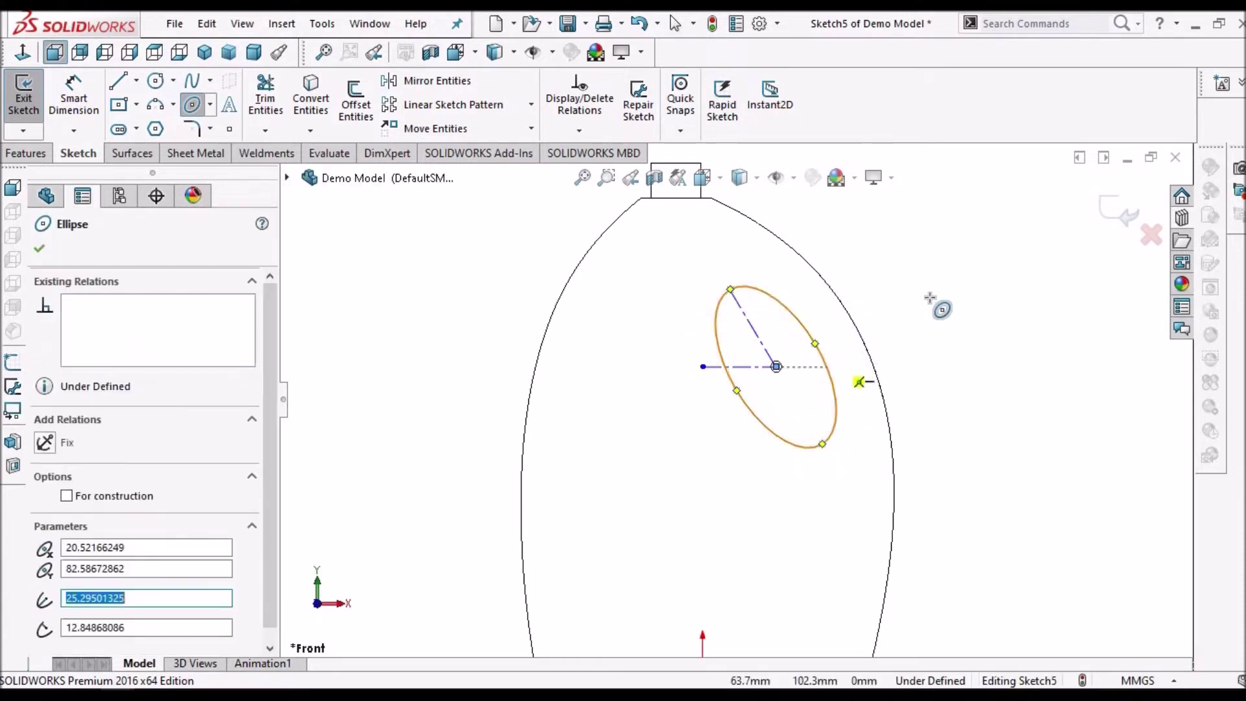
pyautogui.rightClick(938, 303)
pyautogui.click(964, 319)
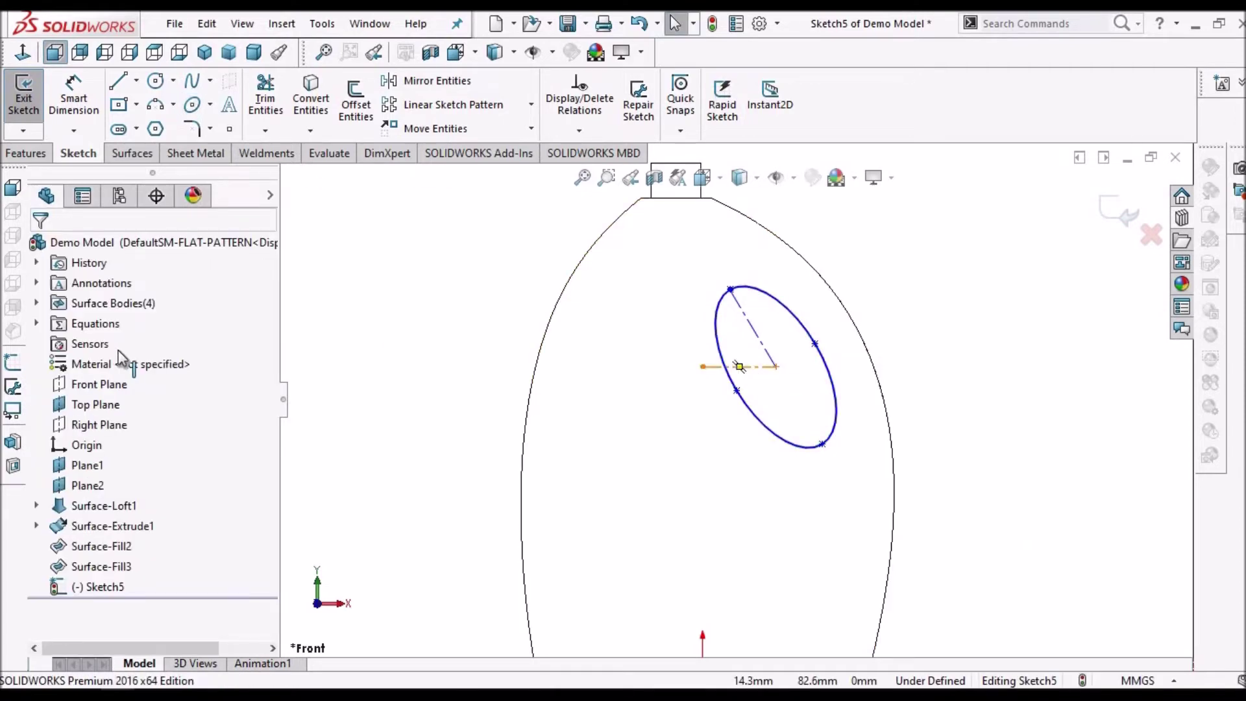
# Dimension the angle between the horizontal and slanted construction lines as 60°.
pyautogui.click(738, 365)
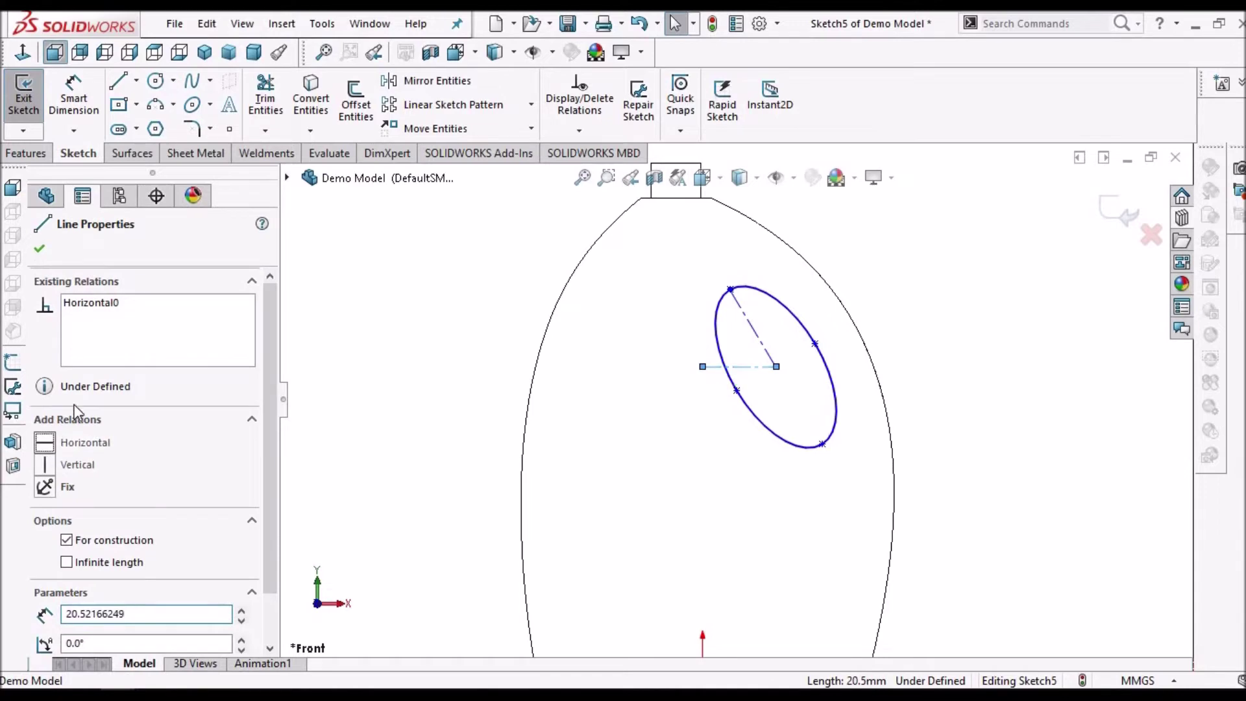
pyautogui.click(39, 248)
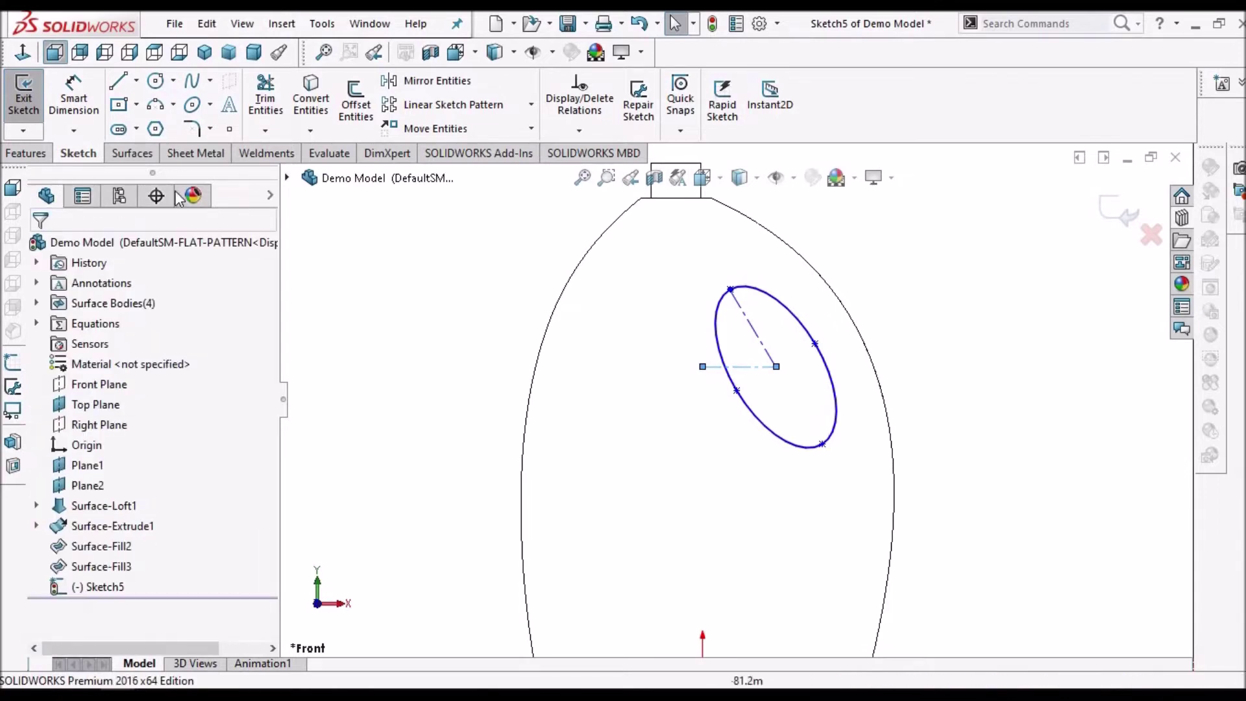
pyautogui.click(73, 101)
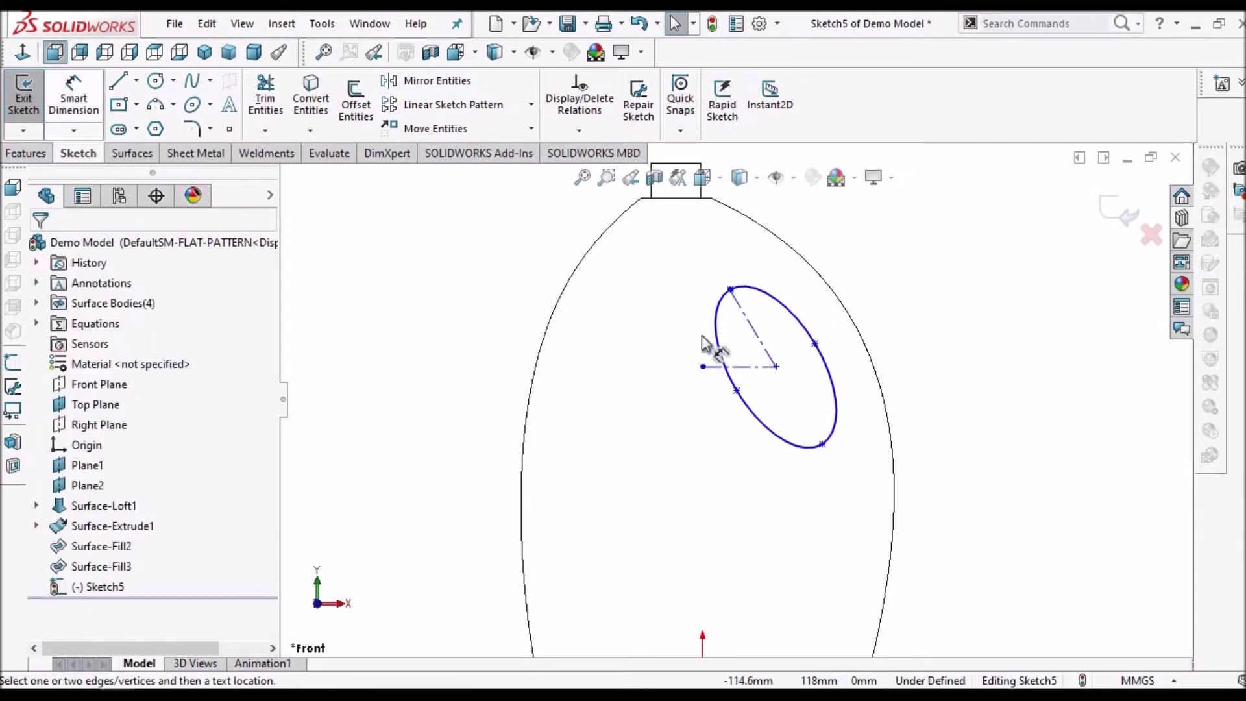
pyautogui.scroll(-5, 758, 361)
pyautogui.click(758, 364)
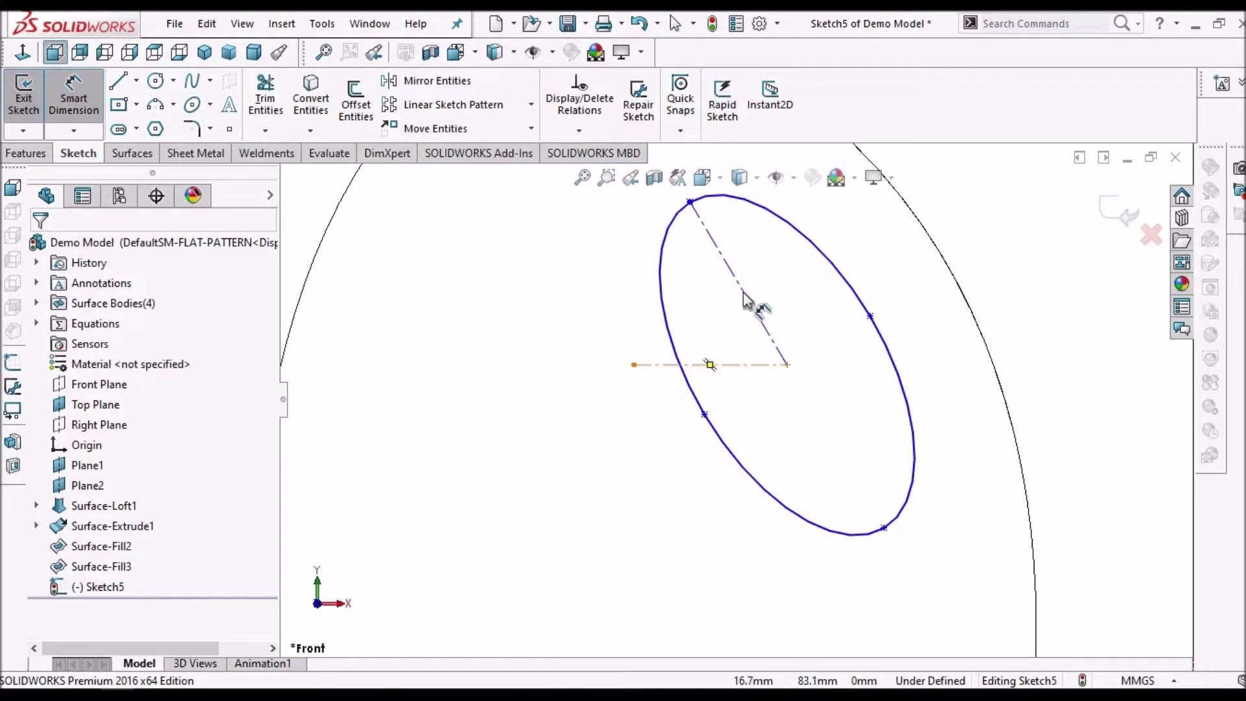
pyautogui.click(747, 300)
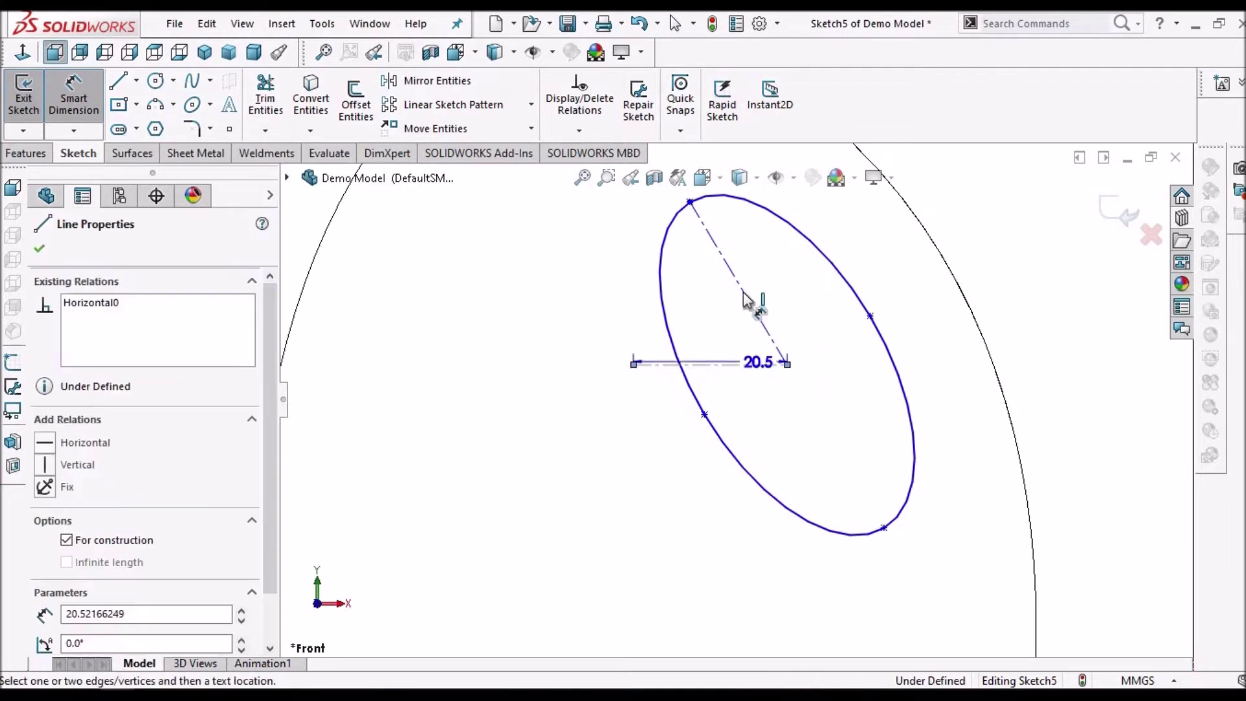
pyautogui.click(617, 280)
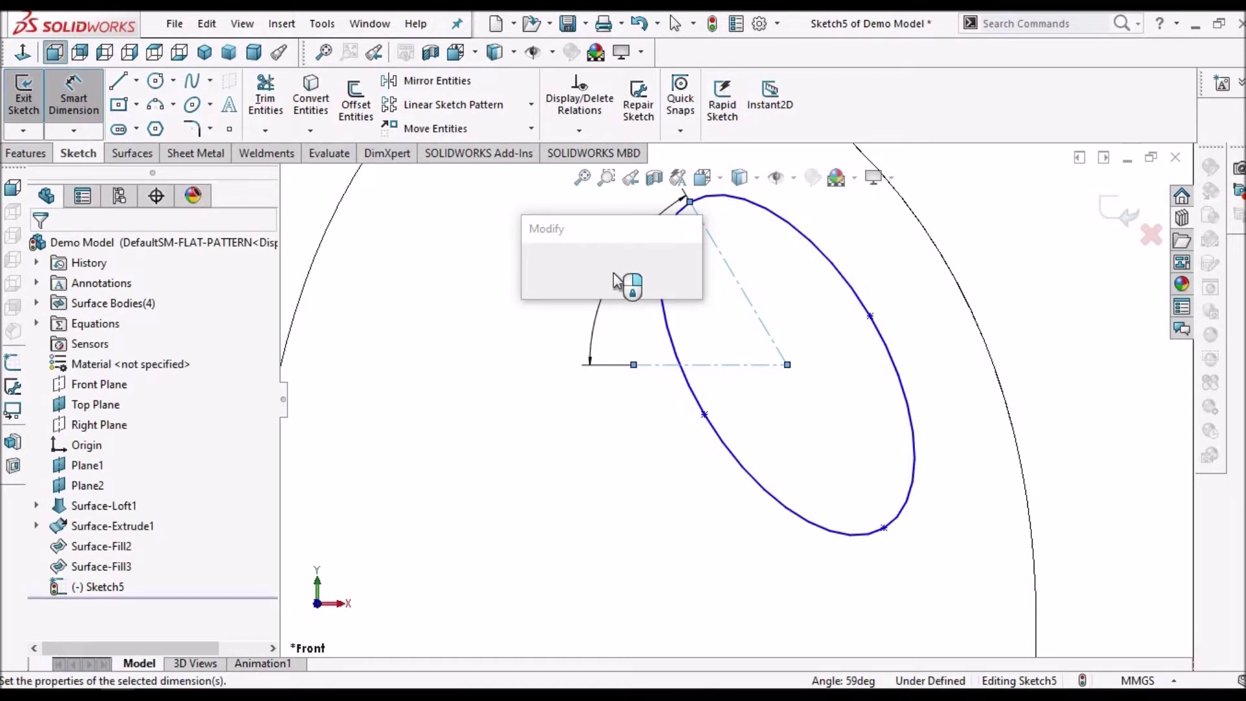
pyautogui.write('60')
pyautogui.press('Return')
pyautogui.press('Escape')
pyautogui.press('Escape')
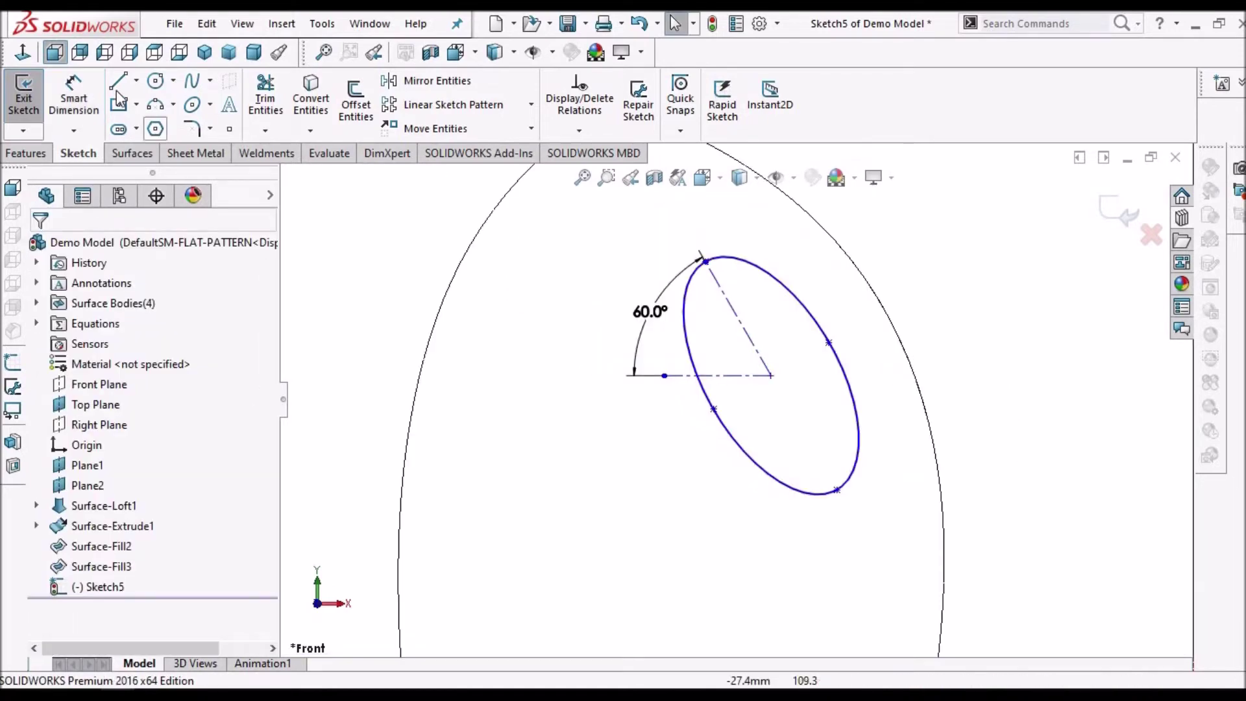
# Dimension the ellipse's major axis as 75 mm and place the dimension outside the bottle outline.
pyautogui.click(73, 98)
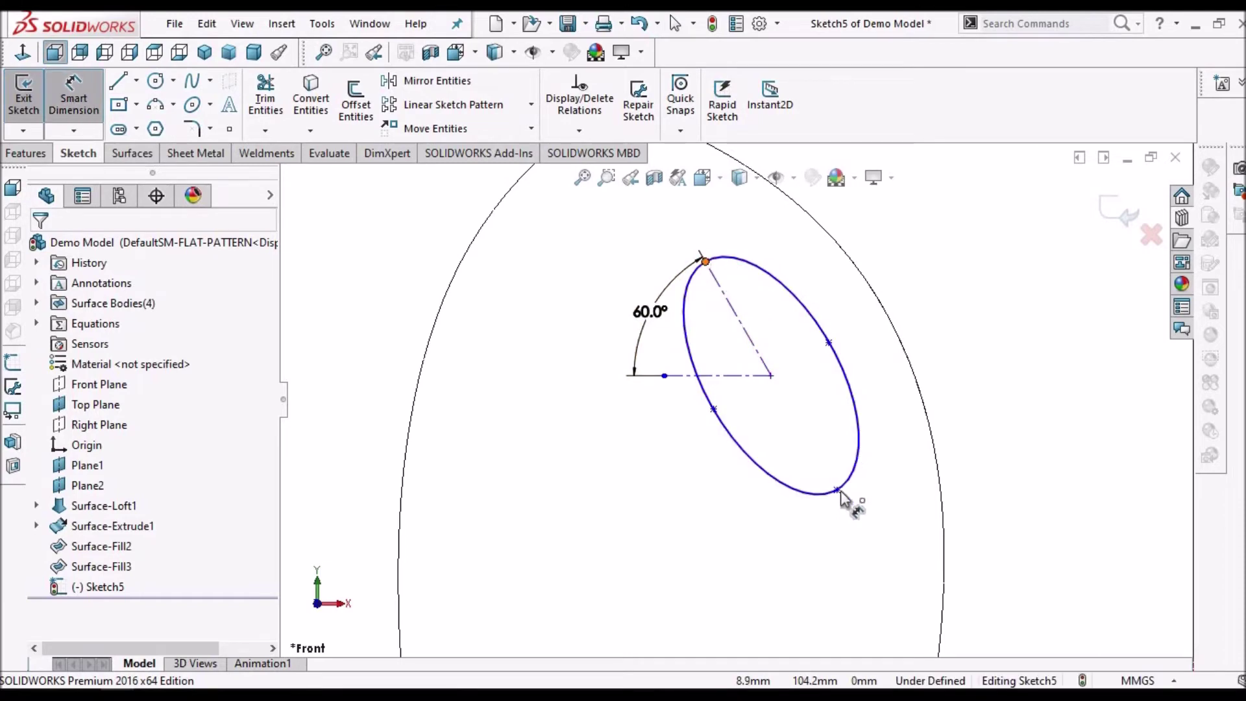
pyautogui.click(837, 490)
pyautogui.click(706, 261)
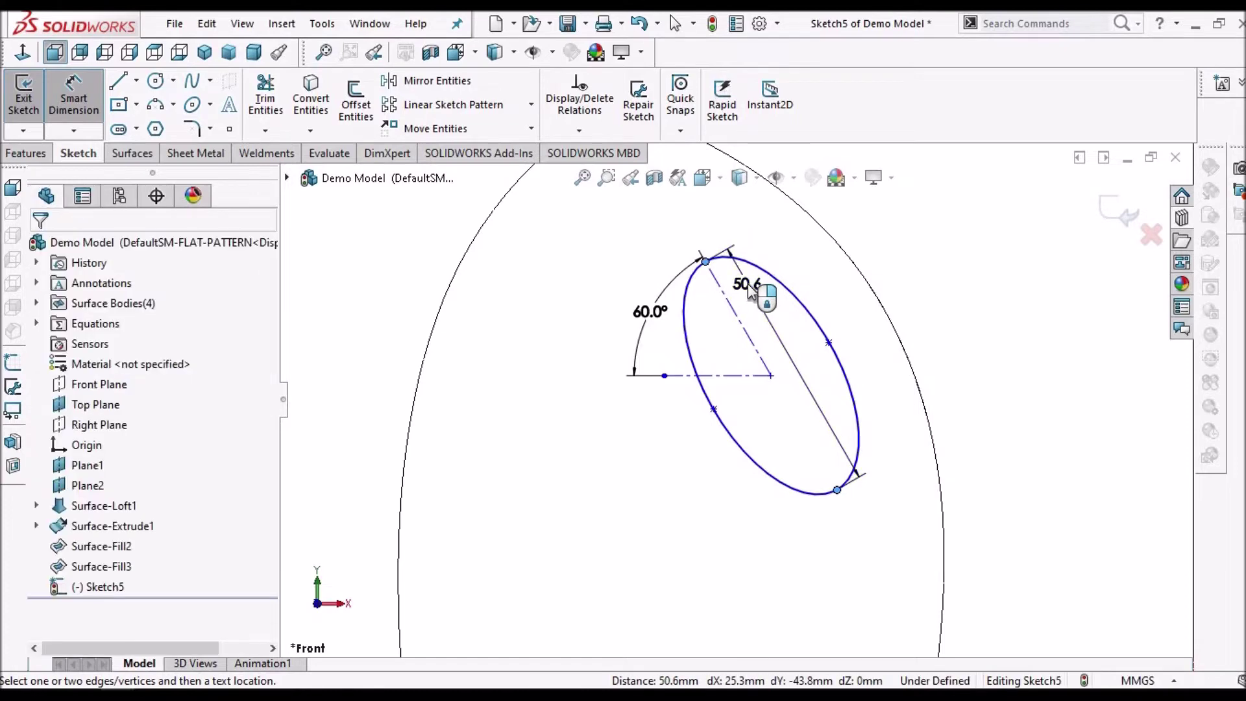
pyautogui.click(749, 288)
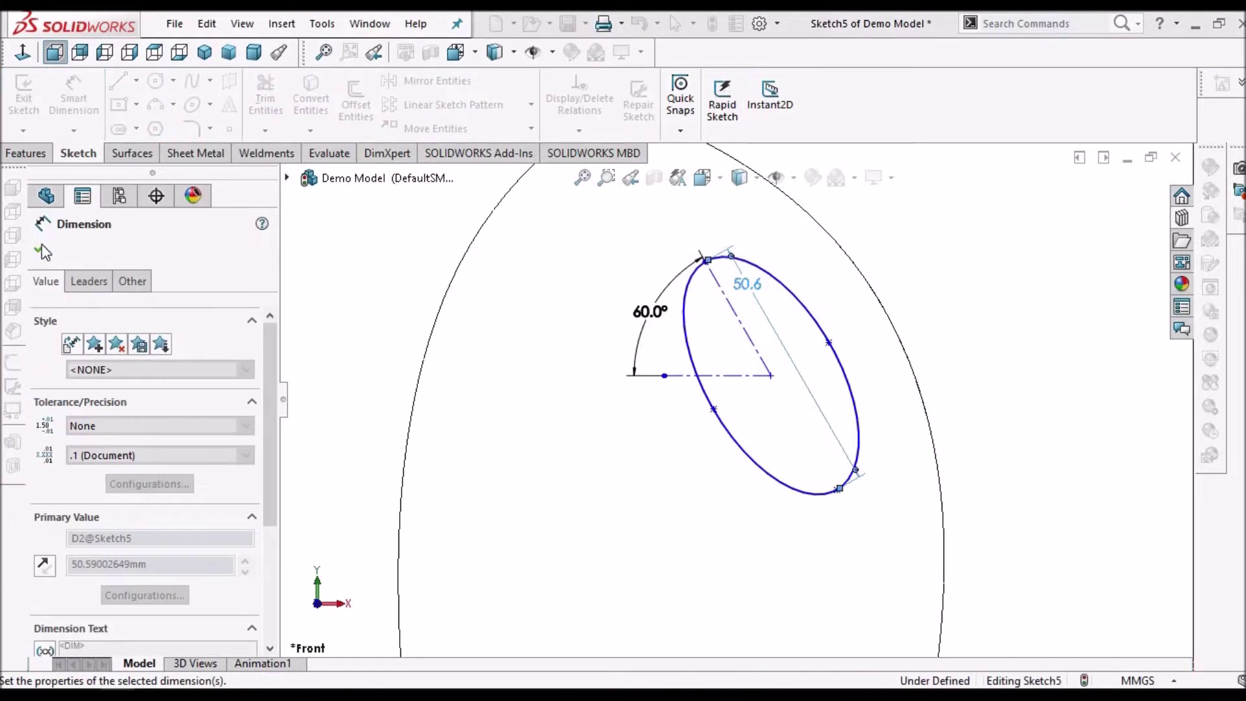
pyautogui.click(39, 249)
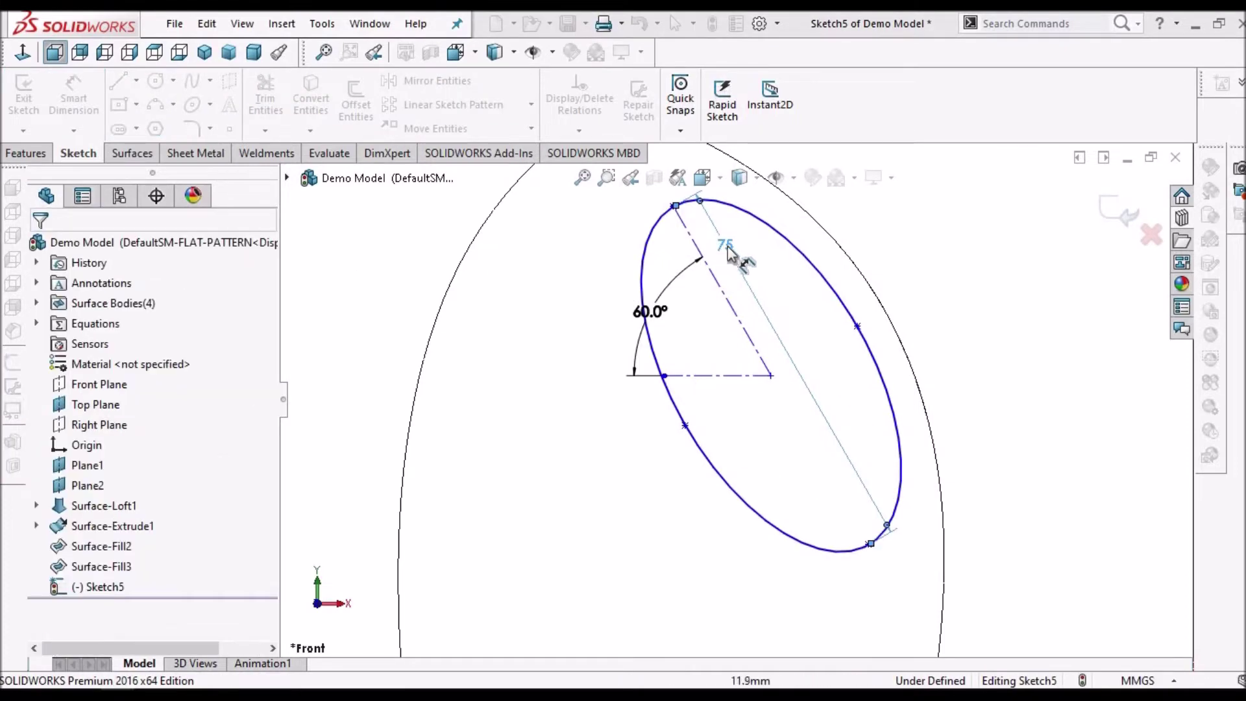
pyautogui.moveTo(728, 251); pyautogui.dragTo(880, 283)
pyautogui.click(881, 279)
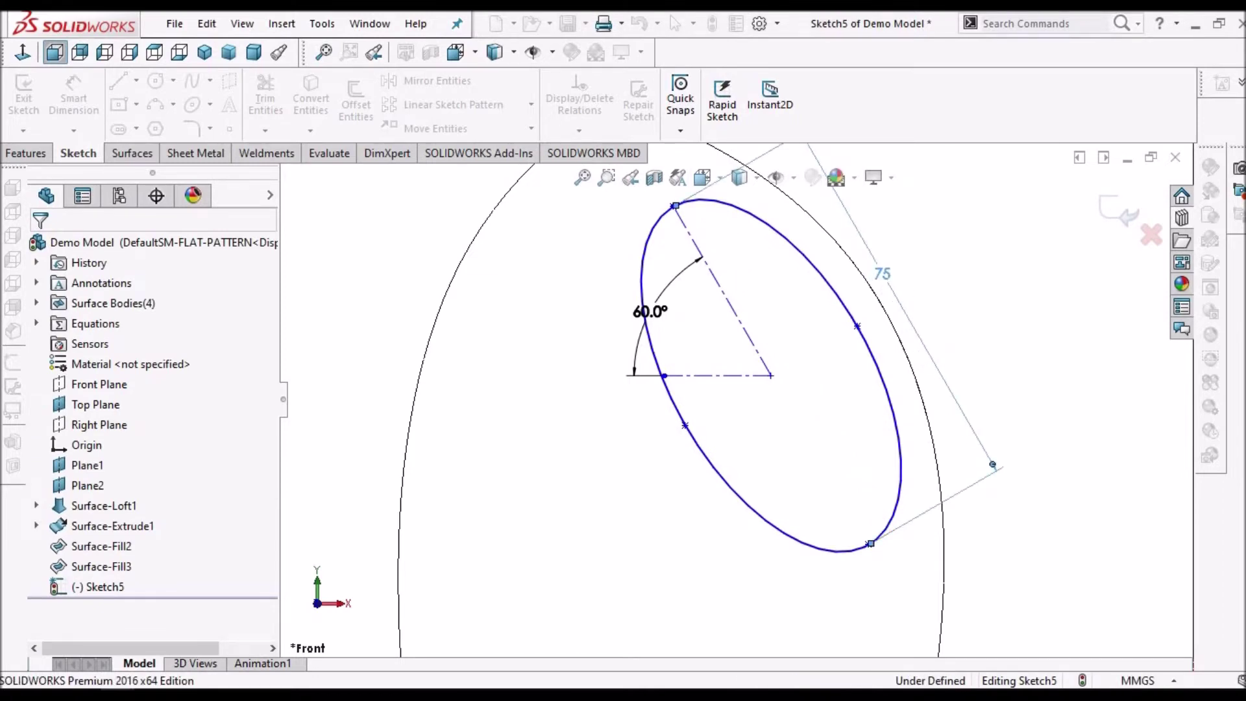
pyautogui.click(969, 286)
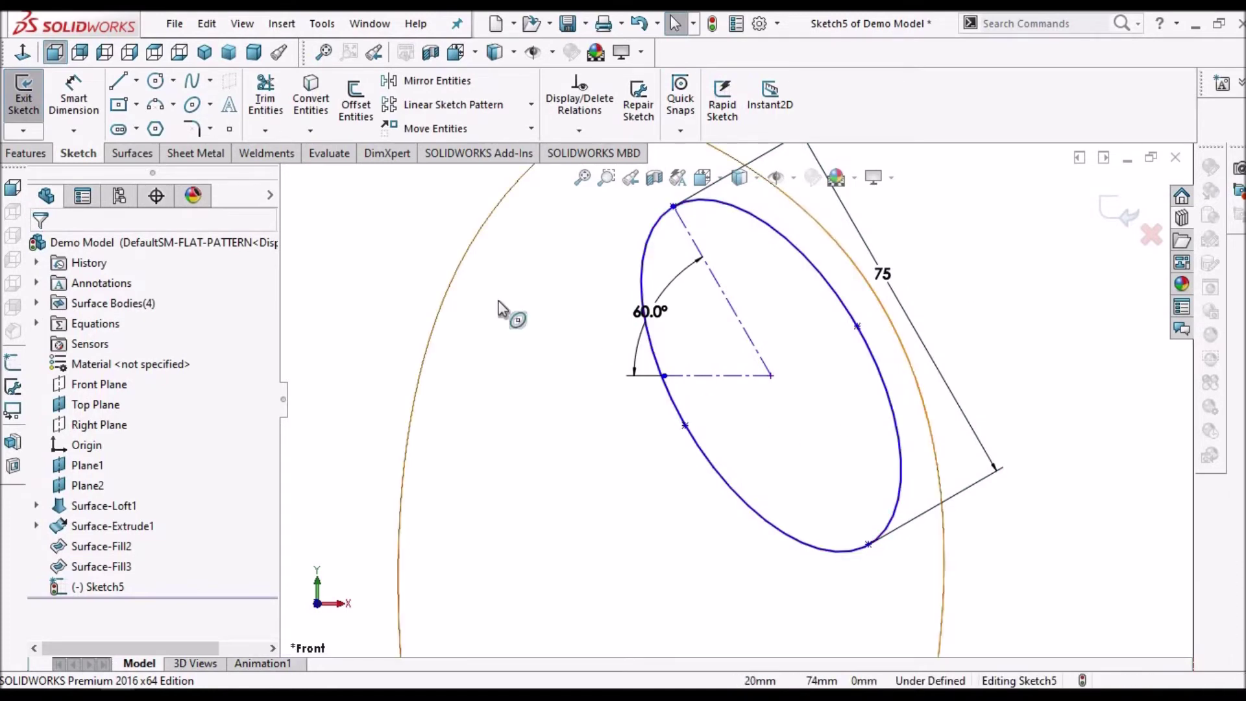
# Dimension the ellipse's minor axis between its two side points as 34 mm.
pyautogui.click(77, 101)
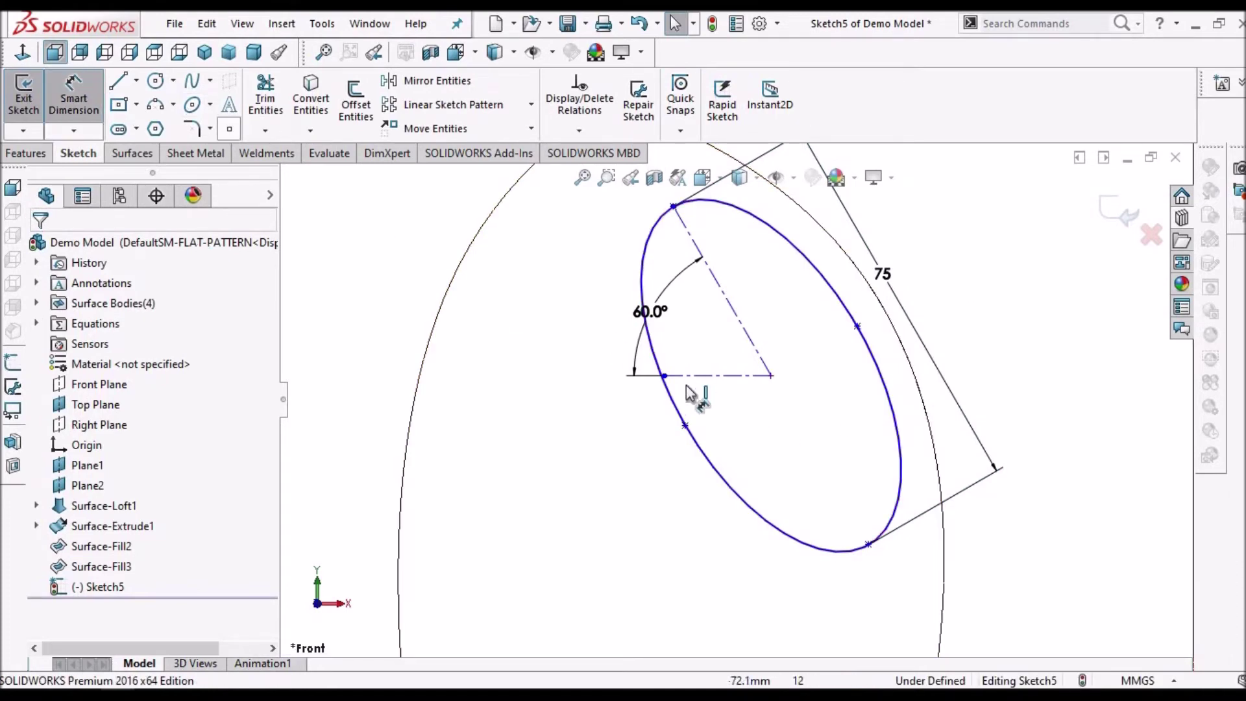
pyautogui.click(857, 326)
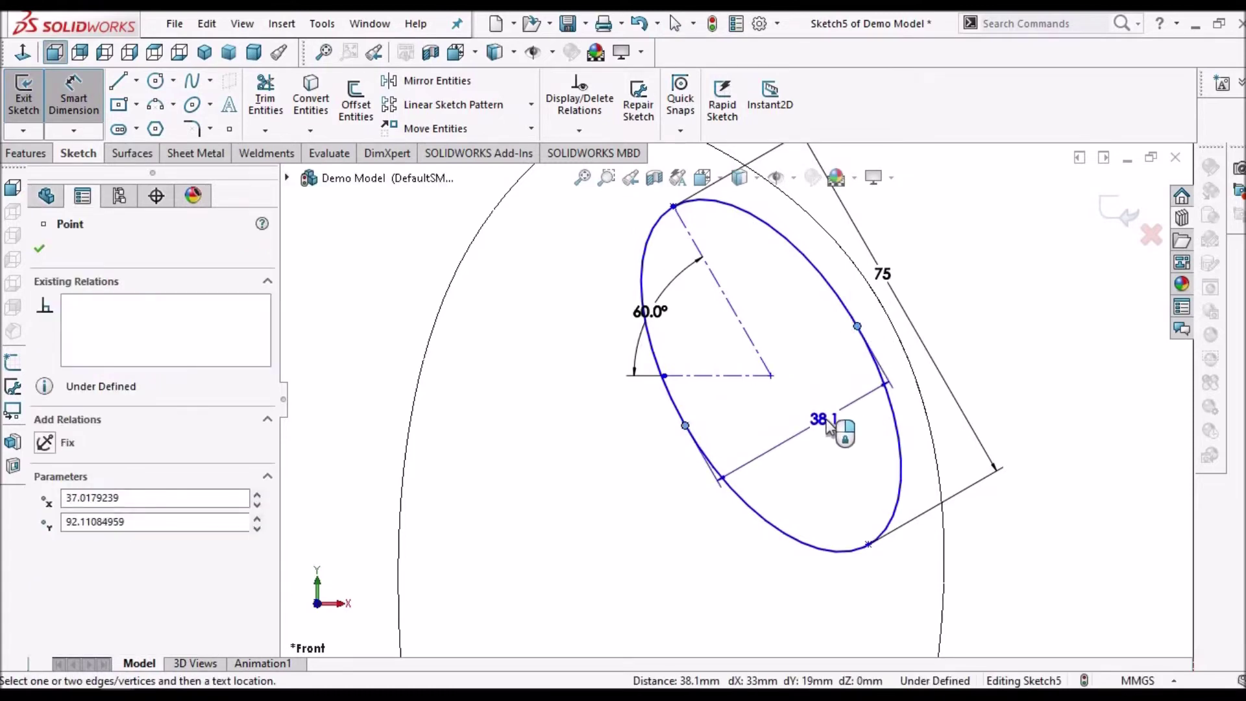
pyautogui.click(828, 425)
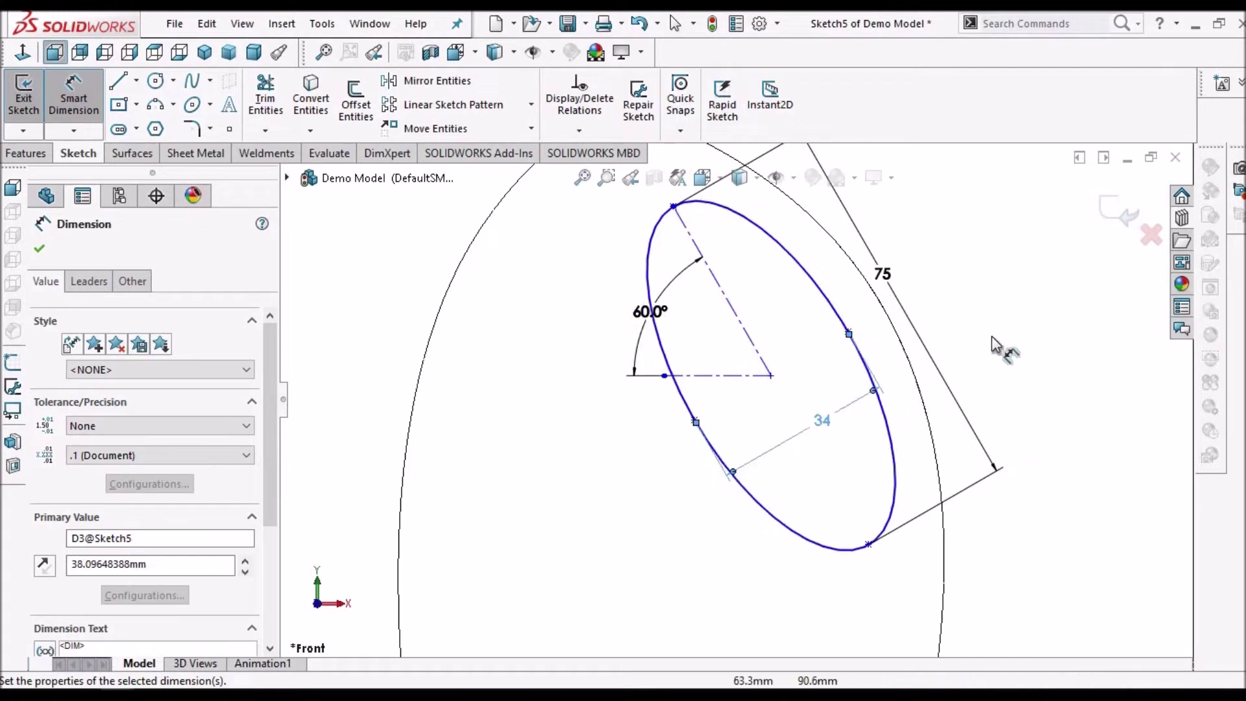
pyautogui.click(996, 351)
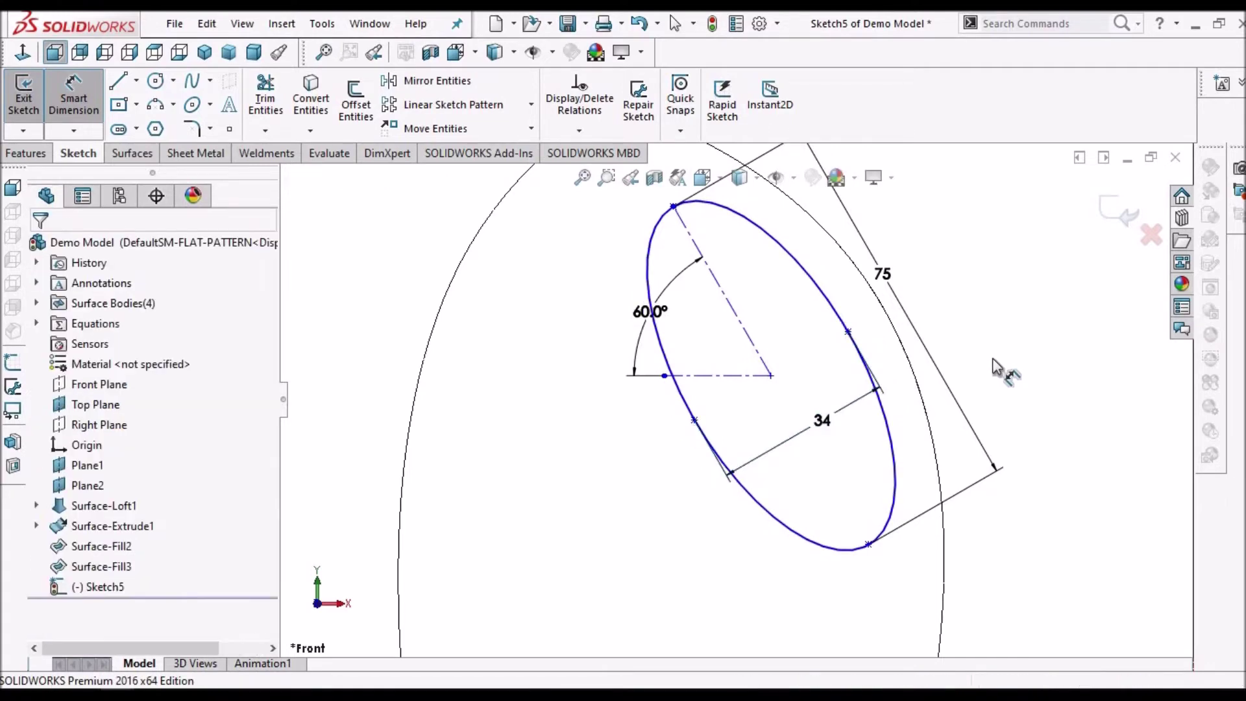
# Dimension the horizontal distance from the origin to the ellipse's centre as 20 mm.
pyautogui.press('f')
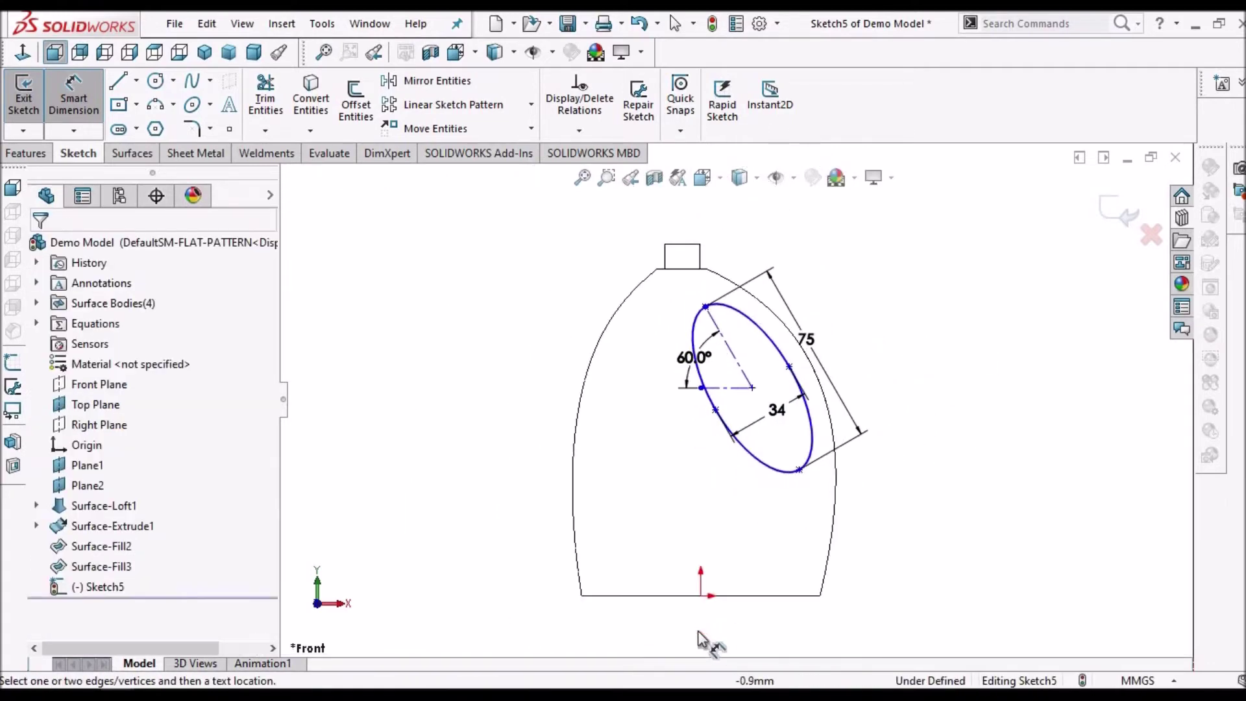
pyautogui.click(701, 595)
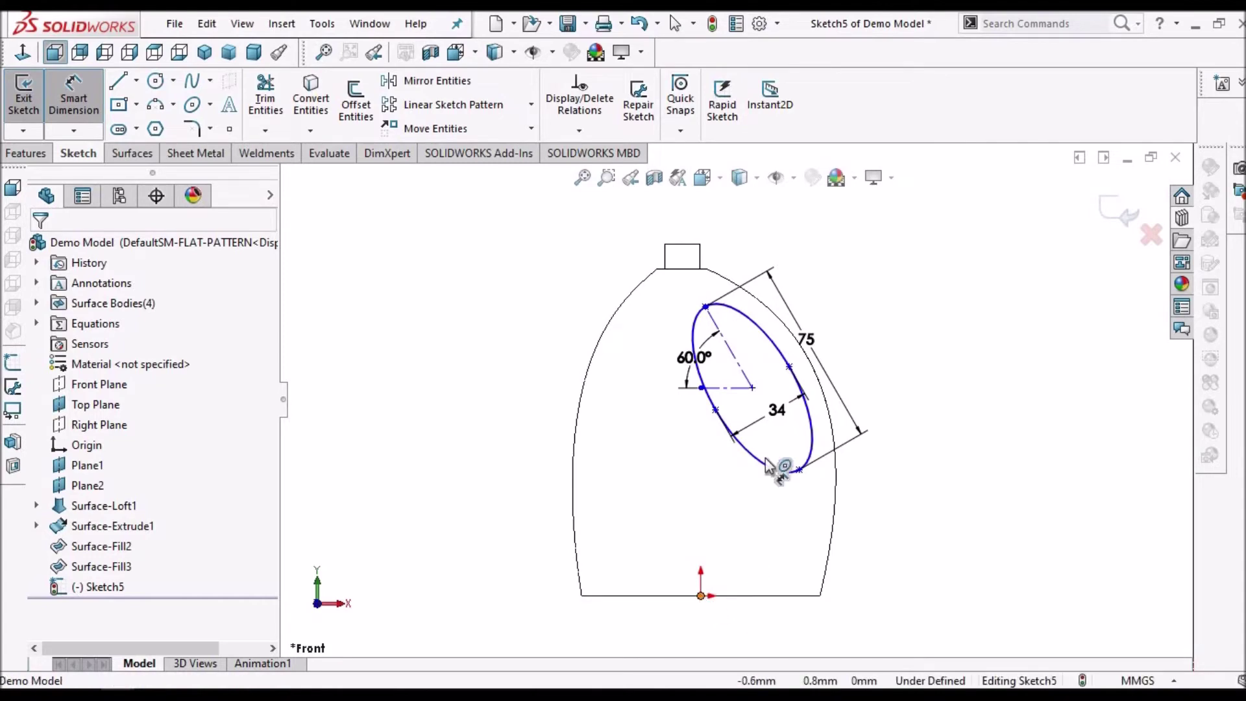
pyautogui.click(771, 408)
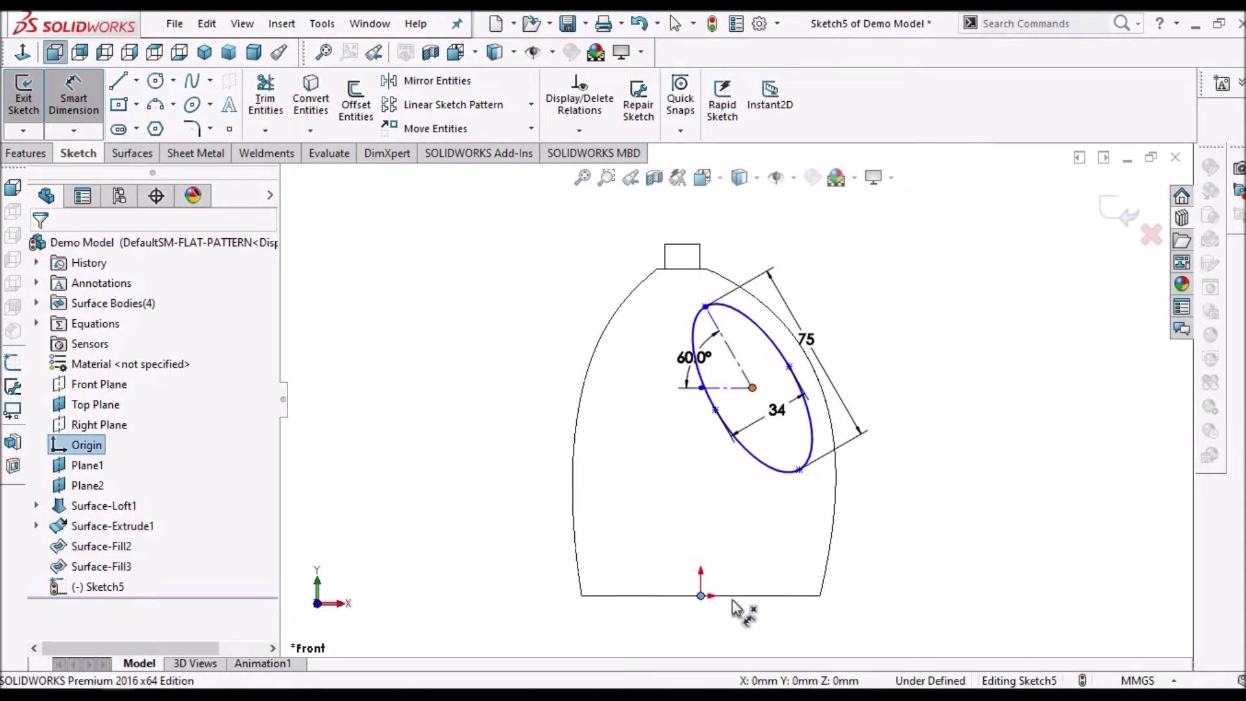
pyautogui.scroll(-3, 731, 619)
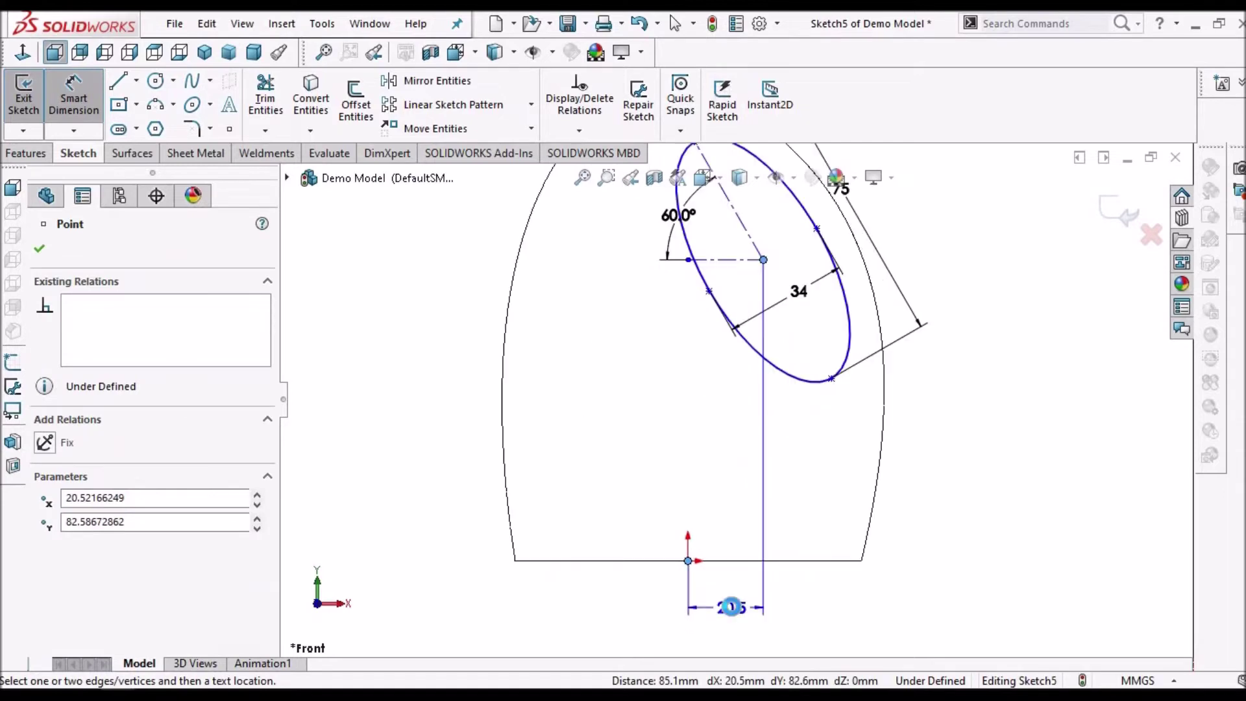
pyautogui.click(731, 608)
pyautogui.write('20')
pyautogui.press('Return')
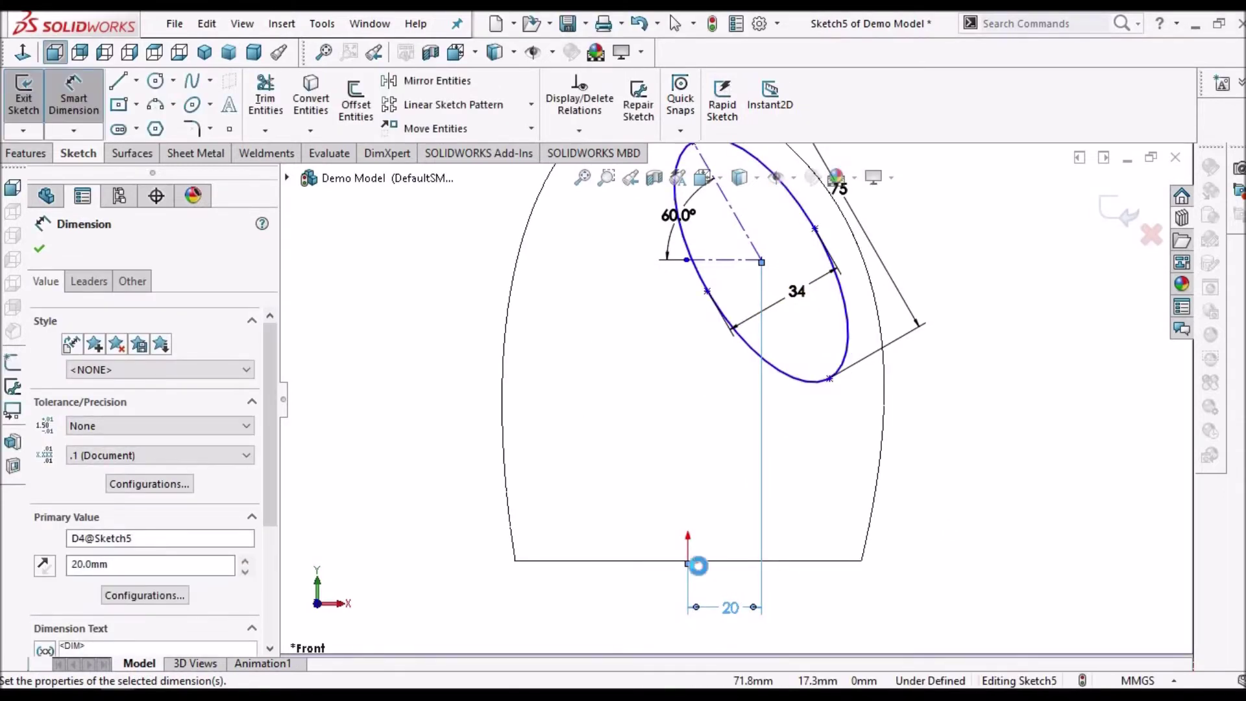
# Dimension the vertical distance from the origin to the ellipse's centre as 78 mm.
pyautogui.click(688, 562)
pyautogui.click(761, 261)
pyautogui.click(689, 562)
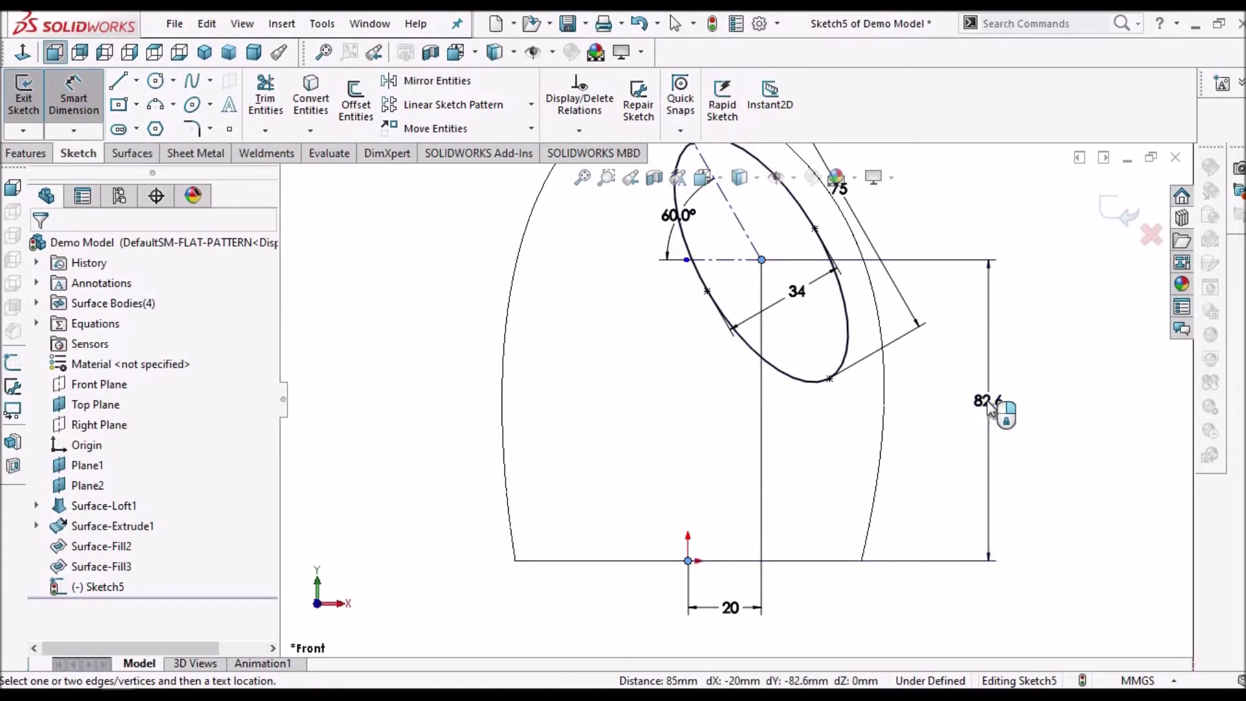
pyautogui.click(989, 407)
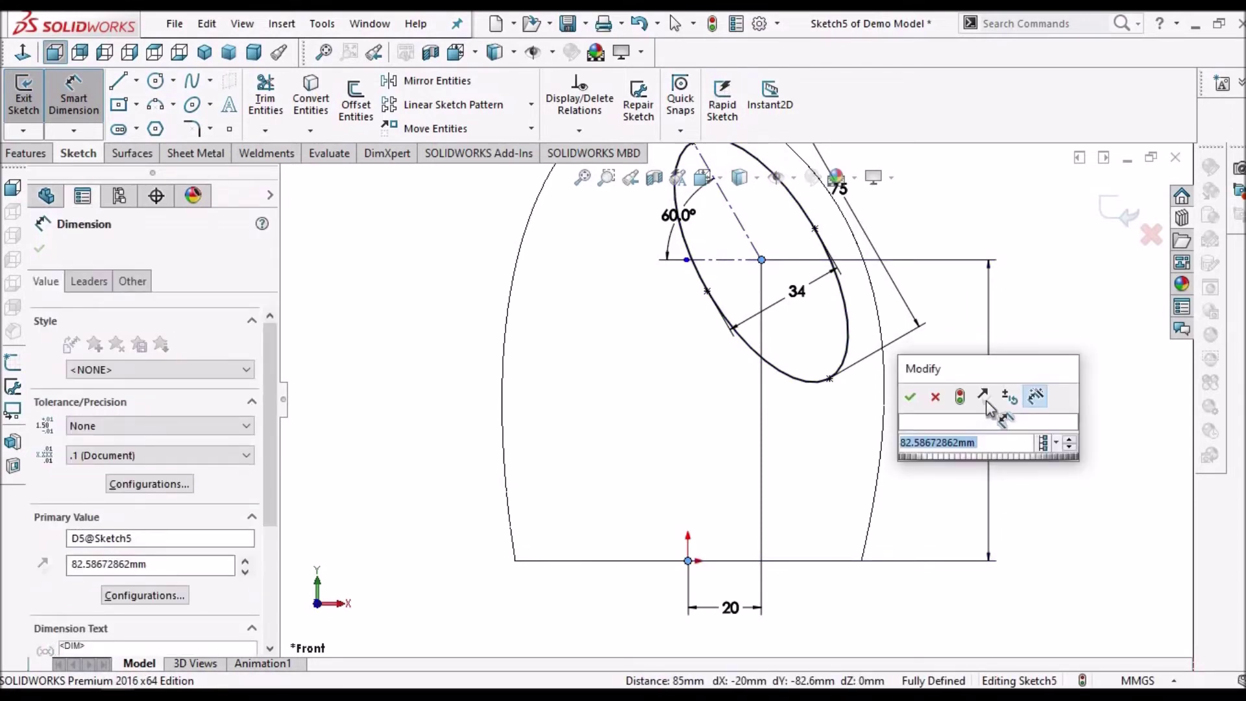
pyautogui.write('78')
pyautogui.press('Return')
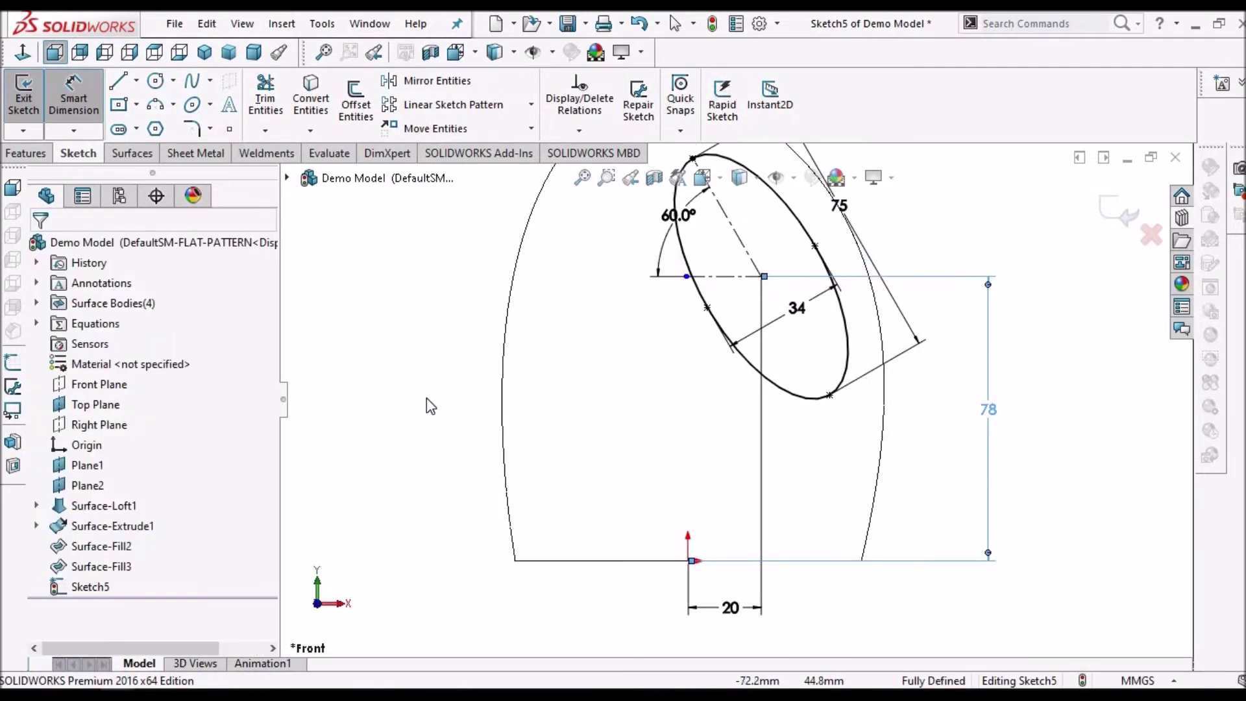
pyautogui.scroll(-2, 714, 409)
pyautogui.press('Escape')
# Return the model to shaded display and extrude the ellipse as a surface with a Mid Plane end condition and 80 mm depth.
pyautogui.moveTo(779, 328)
pyautogui.mouseDown(button='middle')
pyautogui.moveTo(718, 412)
pyautogui.moveTo(734, 241)
pyautogui.mouseUp(button='middle')
pyautogui.click(741, 179)
pyautogui.click(743, 221)
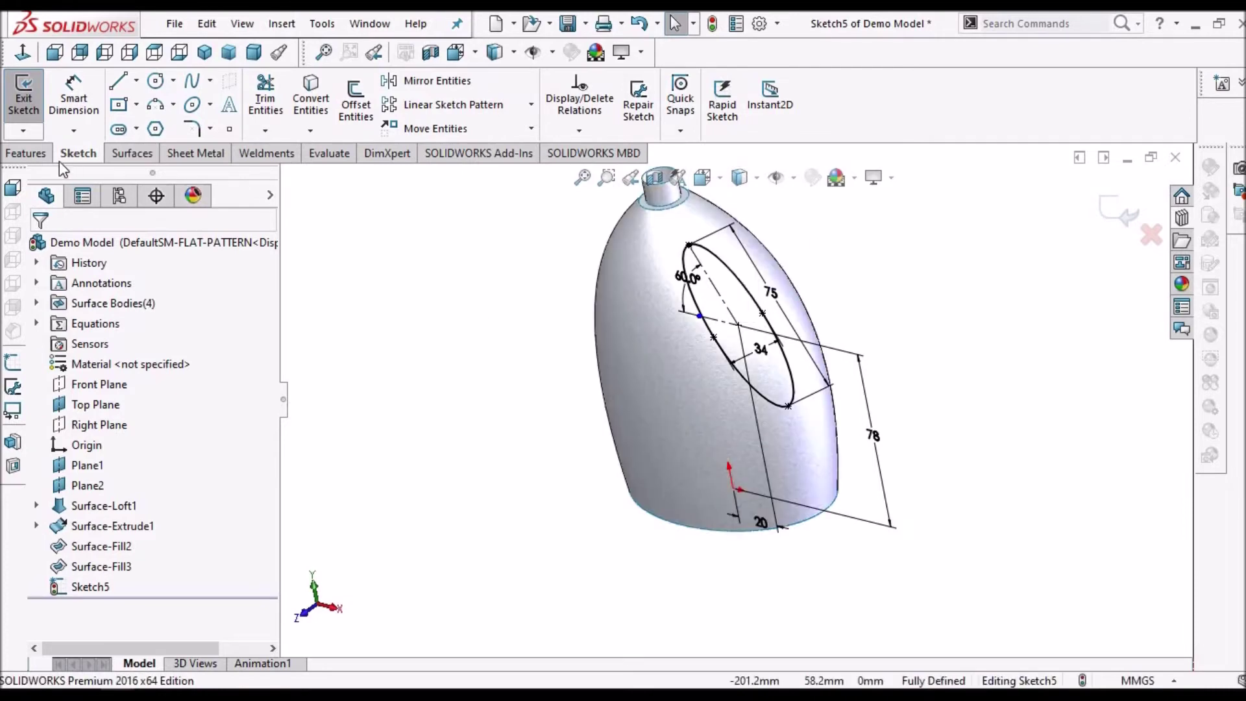
pyautogui.click(111, 154)
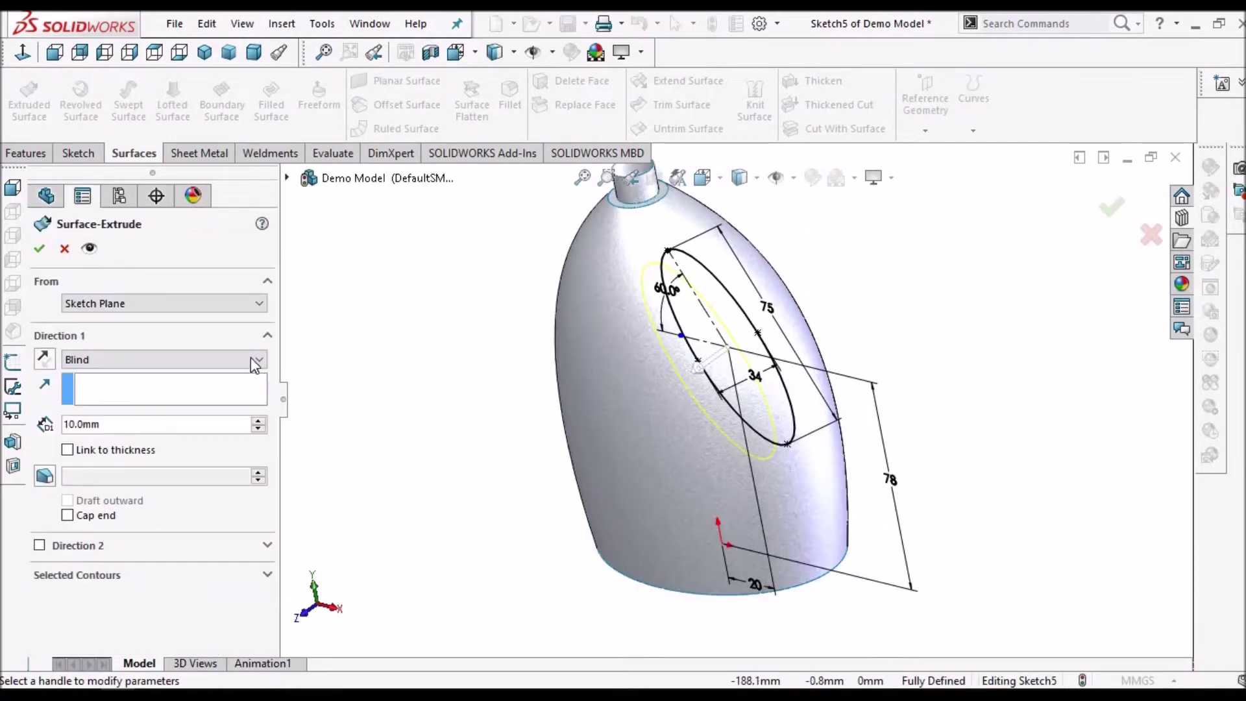
pyautogui.click(258, 361)
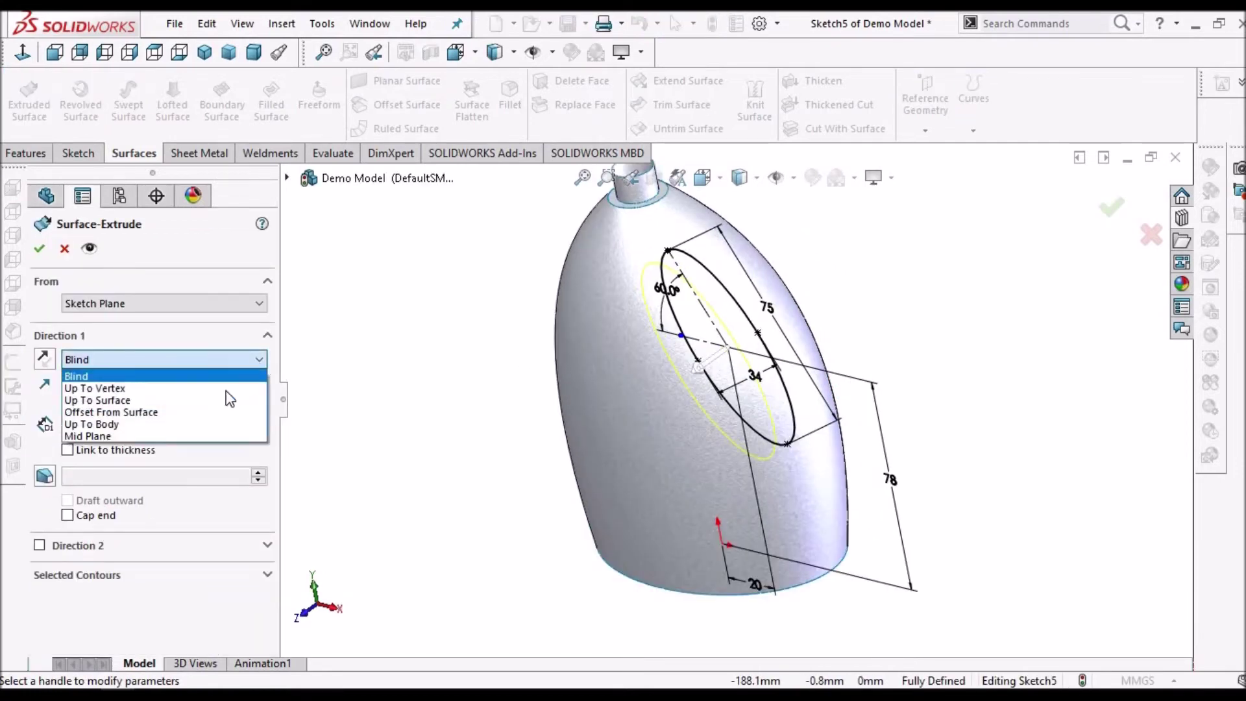
pyautogui.click(185, 435)
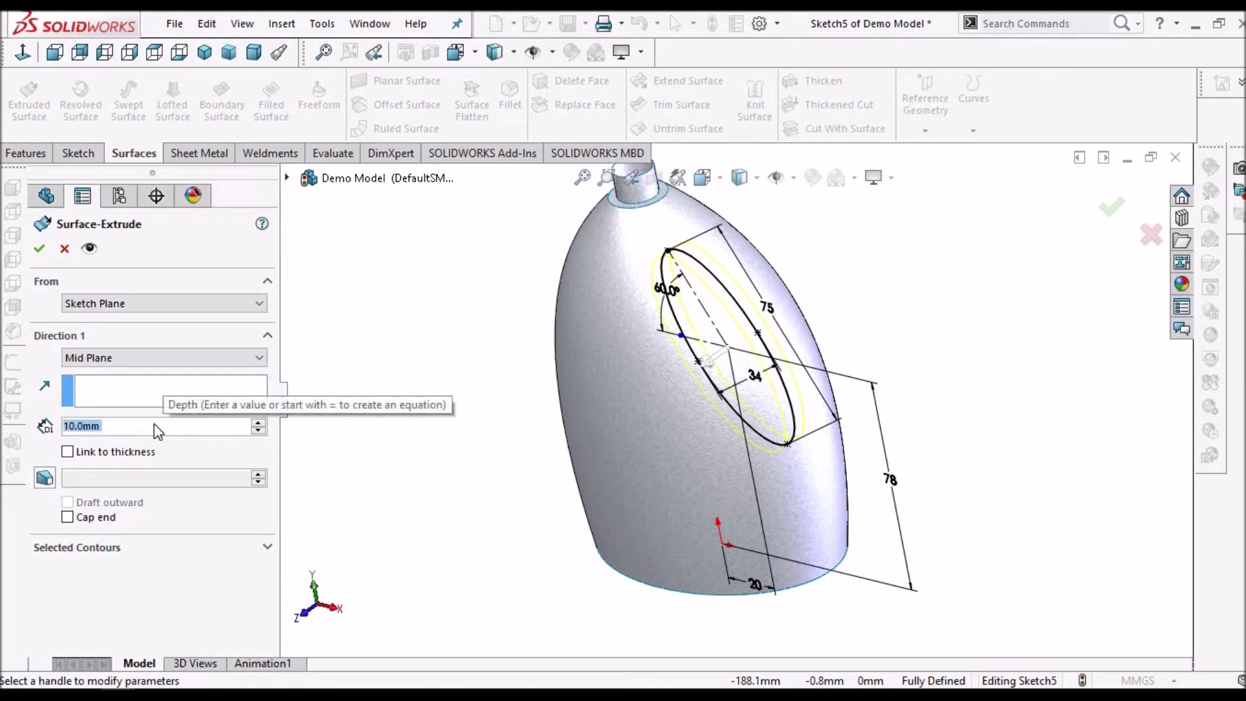
pyautogui.write('80')
pyautogui.press('Return')
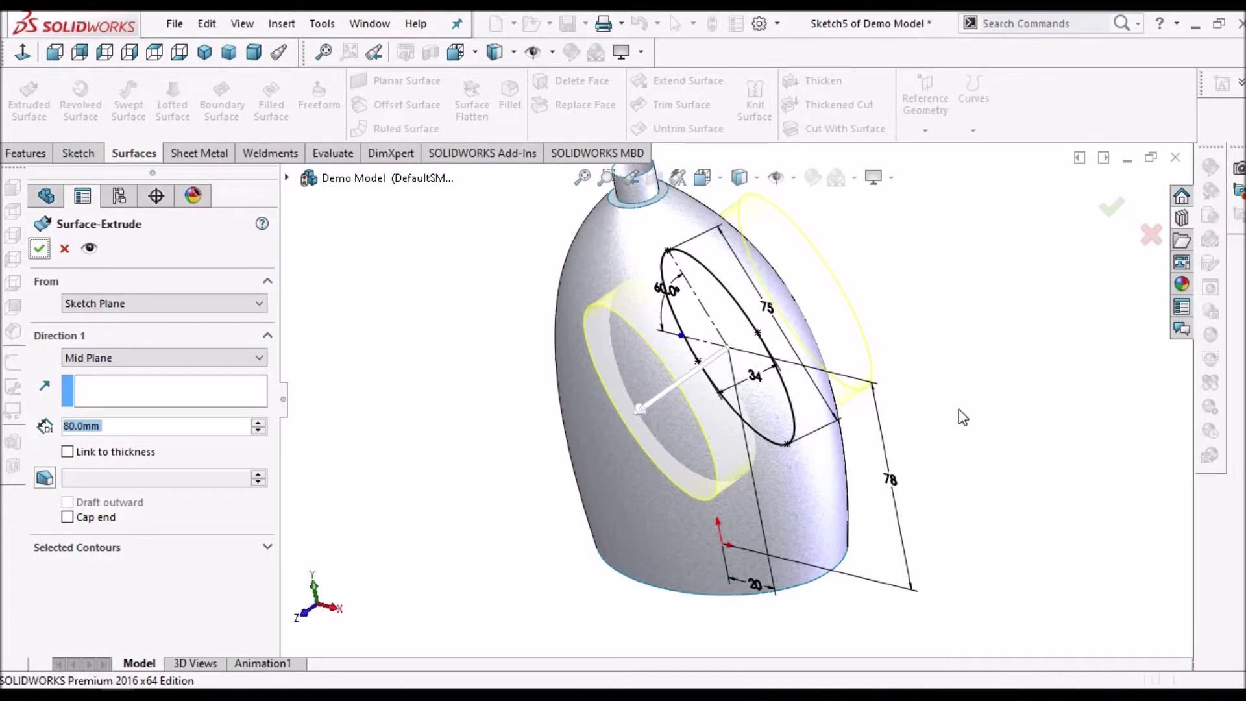
pyautogui.press('Return')
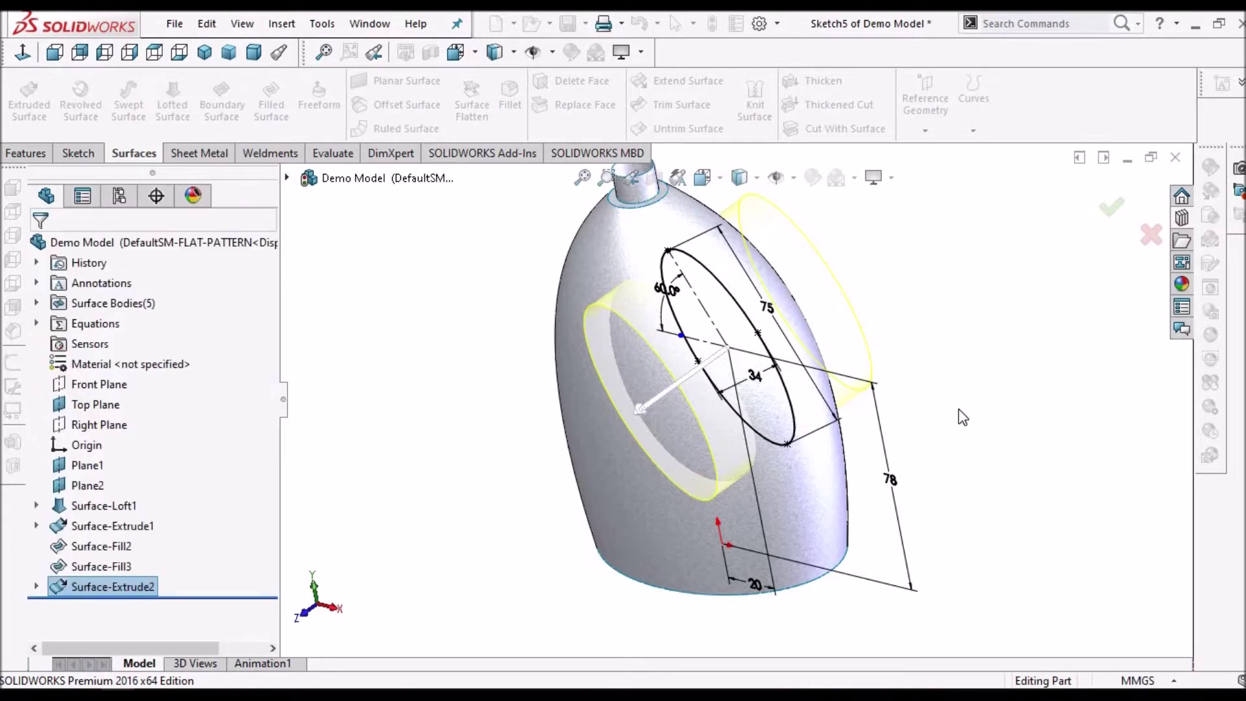
# Set up a mutual Trim Surface with the extruded ellipse (Surface-Extrude2) and the lofted body (Surface-Loft1) as trimming surfaces.
pyautogui.press('f')
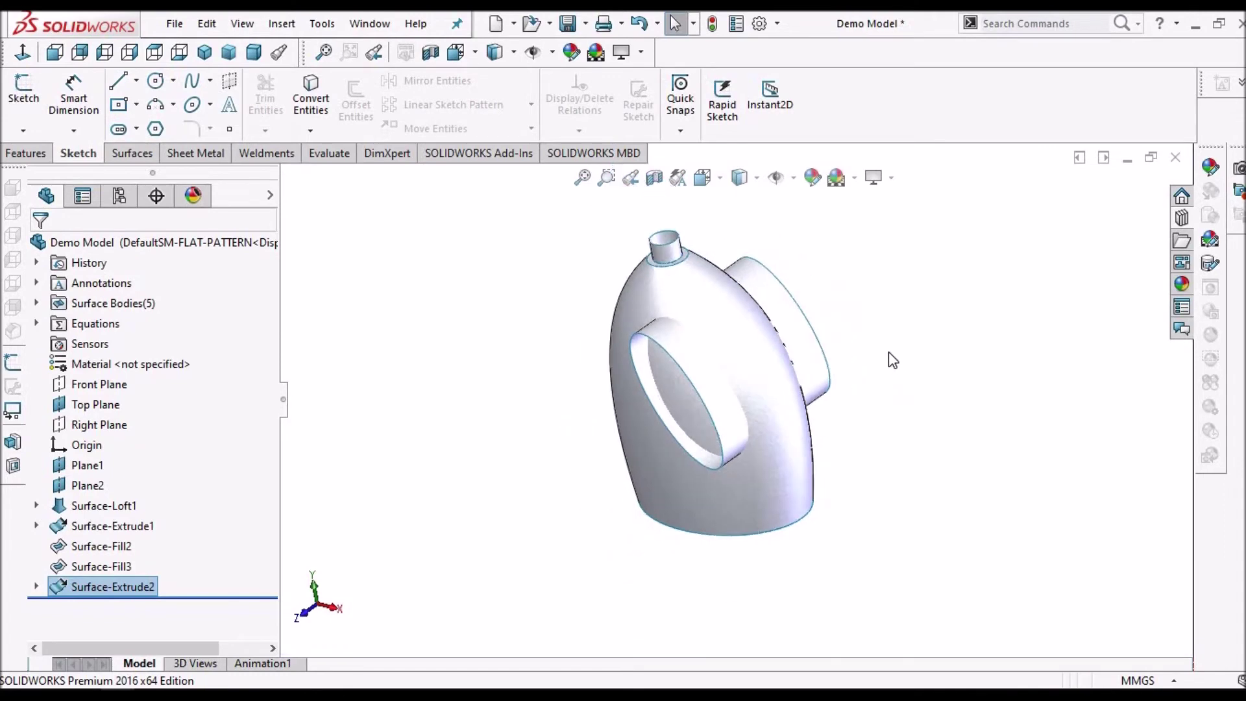
pyautogui.moveTo(934, 283); pyautogui.dragTo(776, 356, button='middle')
pyautogui.scroll(-4, 776, 357)
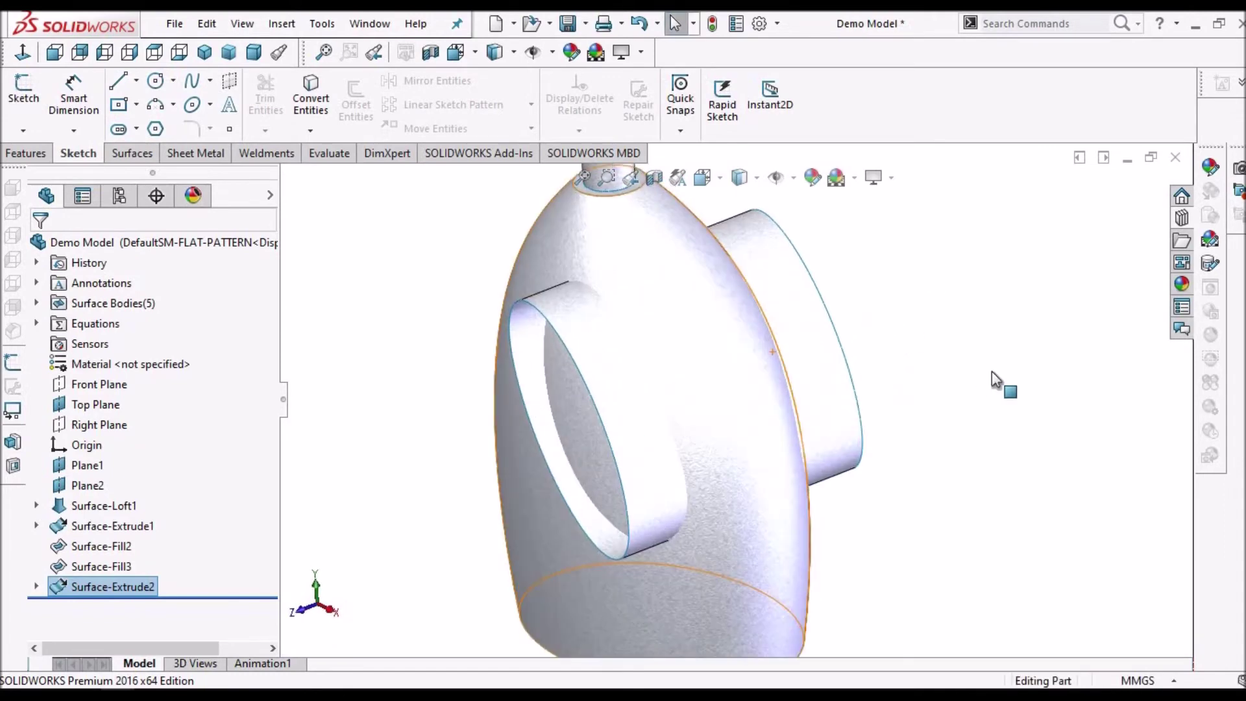
pyautogui.scroll(2, 719, 373)
pyautogui.moveTo(695, 364)
pyautogui.mouseDown(button='middle')
pyautogui.moveTo(749, 400)
pyautogui.moveTo(675, 363)
pyautogui.mouseUp(button='middle')
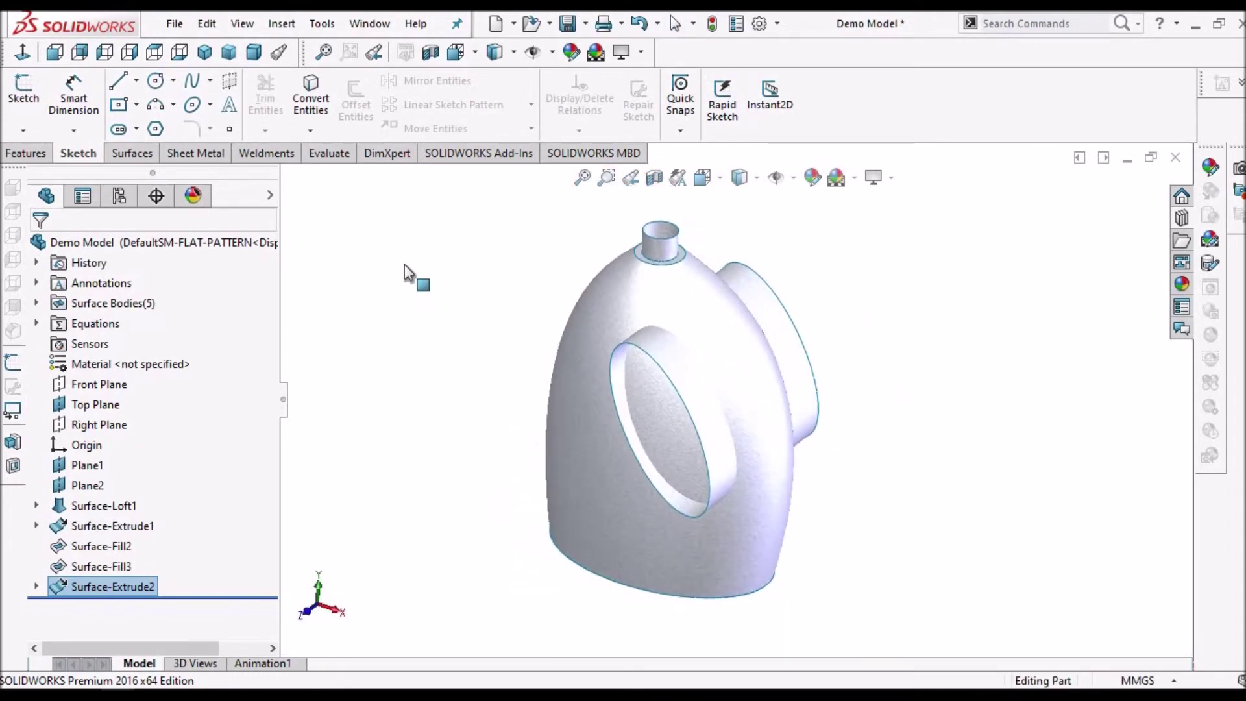
pyautogui.click(141, 155)
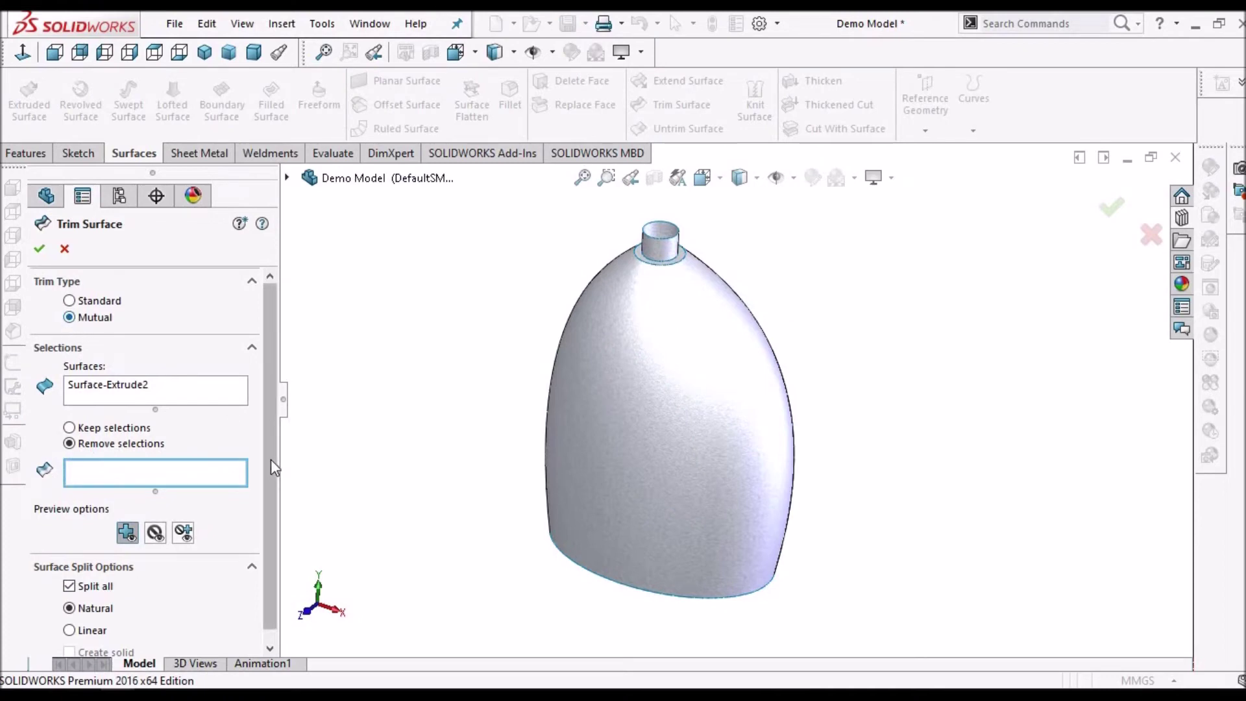
pyautogui.scroll(-1, 273, 492)
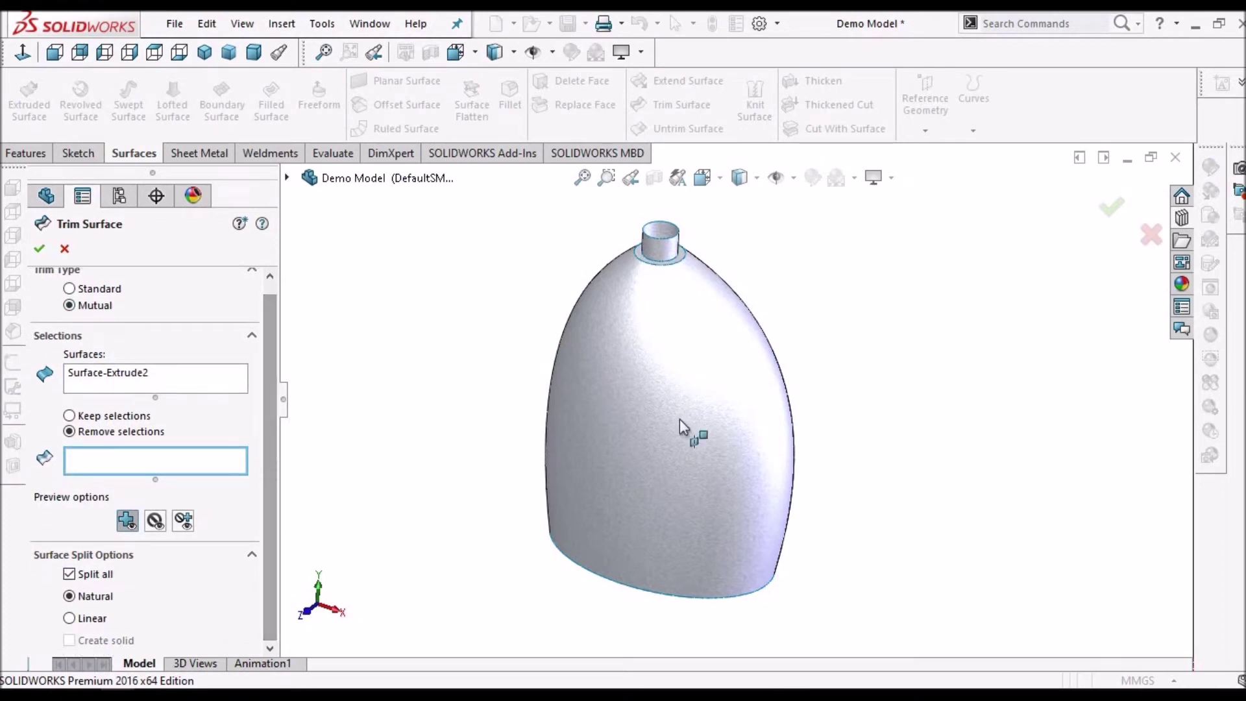
pyautogui.moveTo(759, 417); pyautogui.dragTo(694, 423, button='middle')
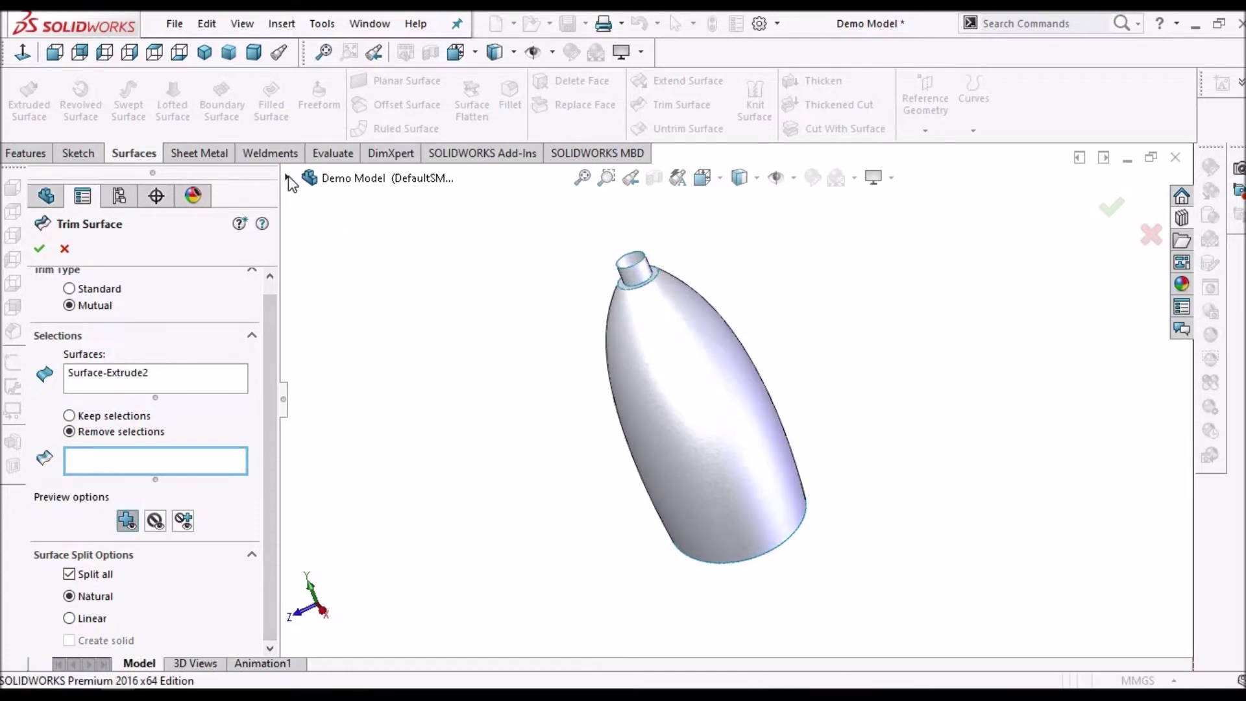
pyautogui.click(287, 179)
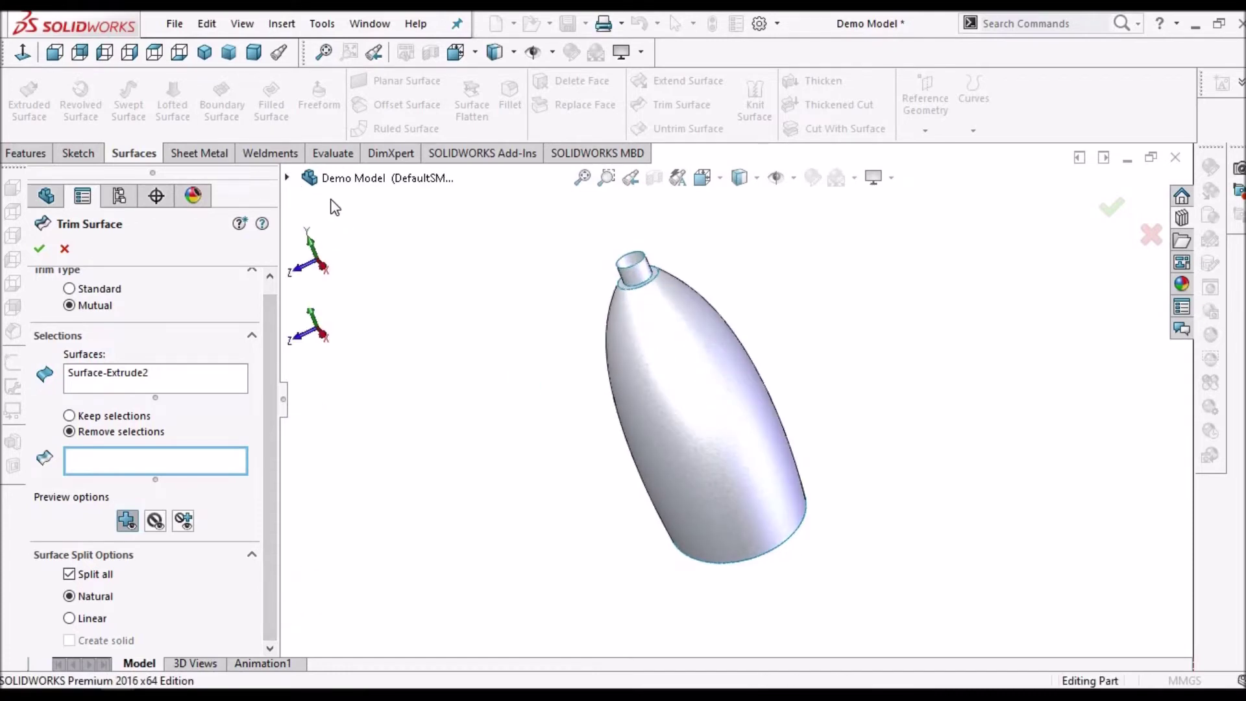
pyautogui.click(109, 372)
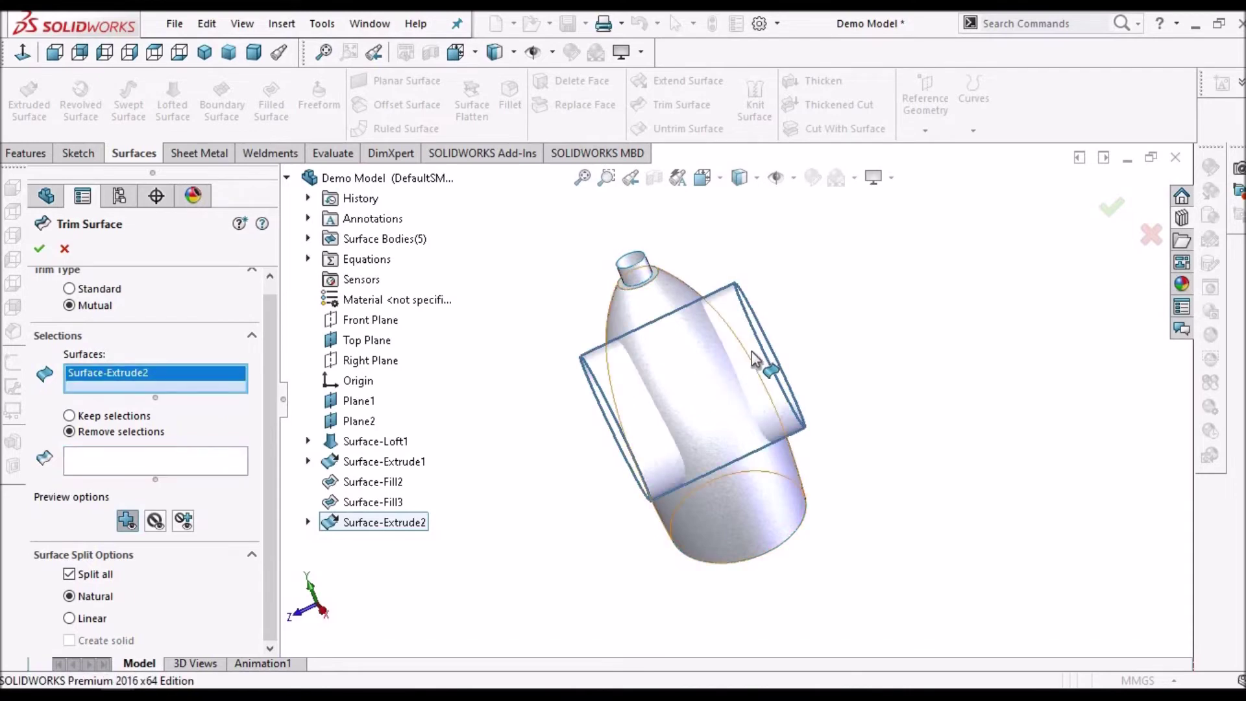
pyautogui.moveTo(829, 324); pyautogui.dragTo(606, 454, button='middle')
pyautogui.click(606, 453)
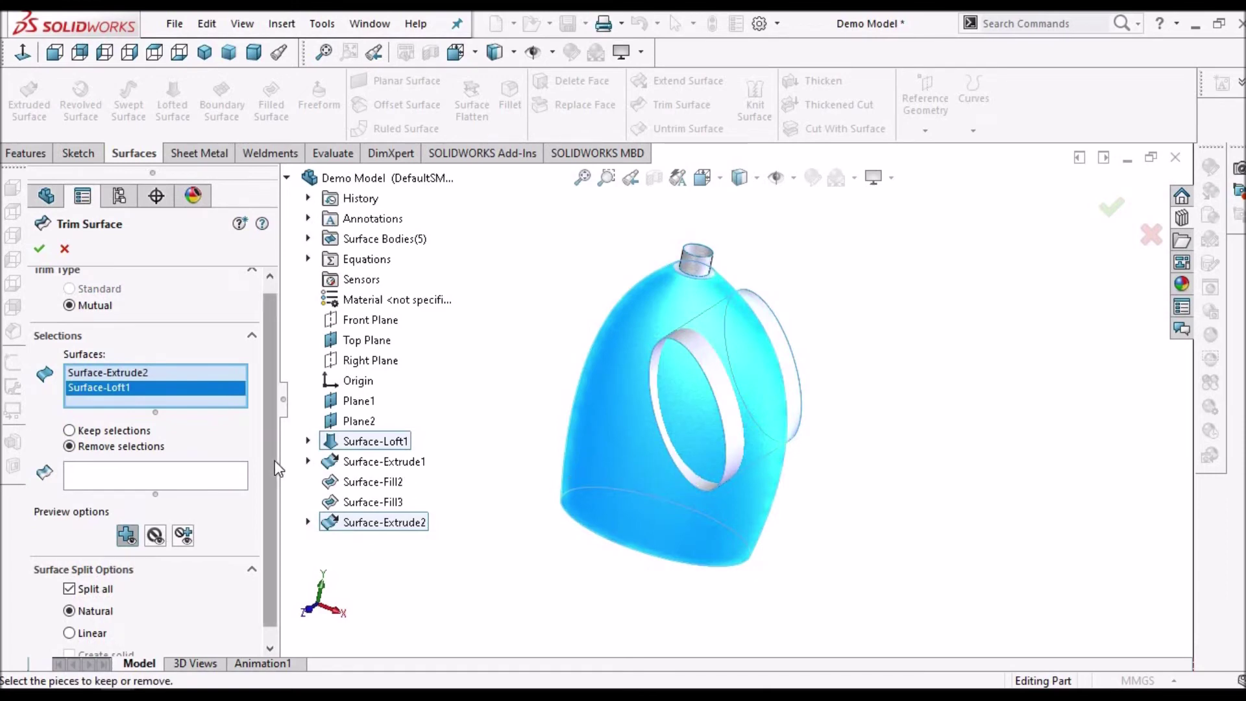
# Trim away both protruding ends of the extruded ellipse and the two elliptical patches of the lofted body inside it, using Remove selections.
pyautogui.moveTo(271, 473); pyautogui.dragTo(275, 520)
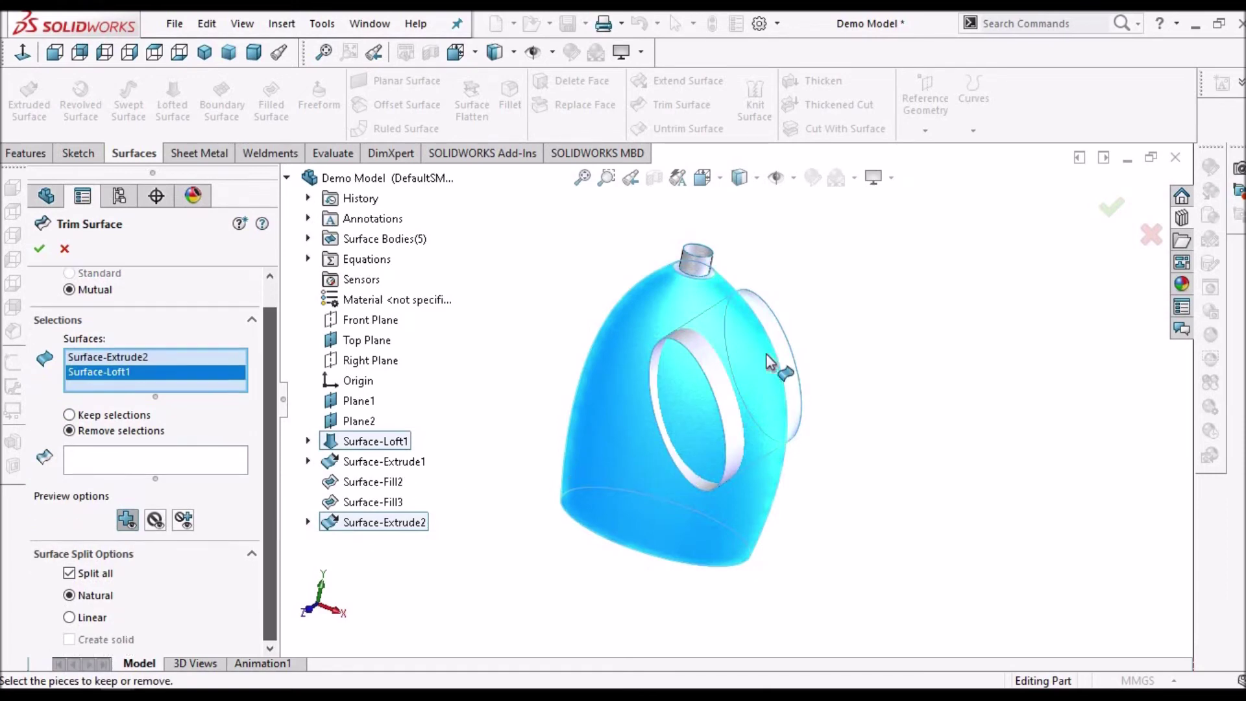
pyautogui.scroll(-3, 707, 396)
pyautogui.moveTo(784, 294); pyautogui.dragTo(626, 333, button='middle')
pyautogui.click(103, 465)
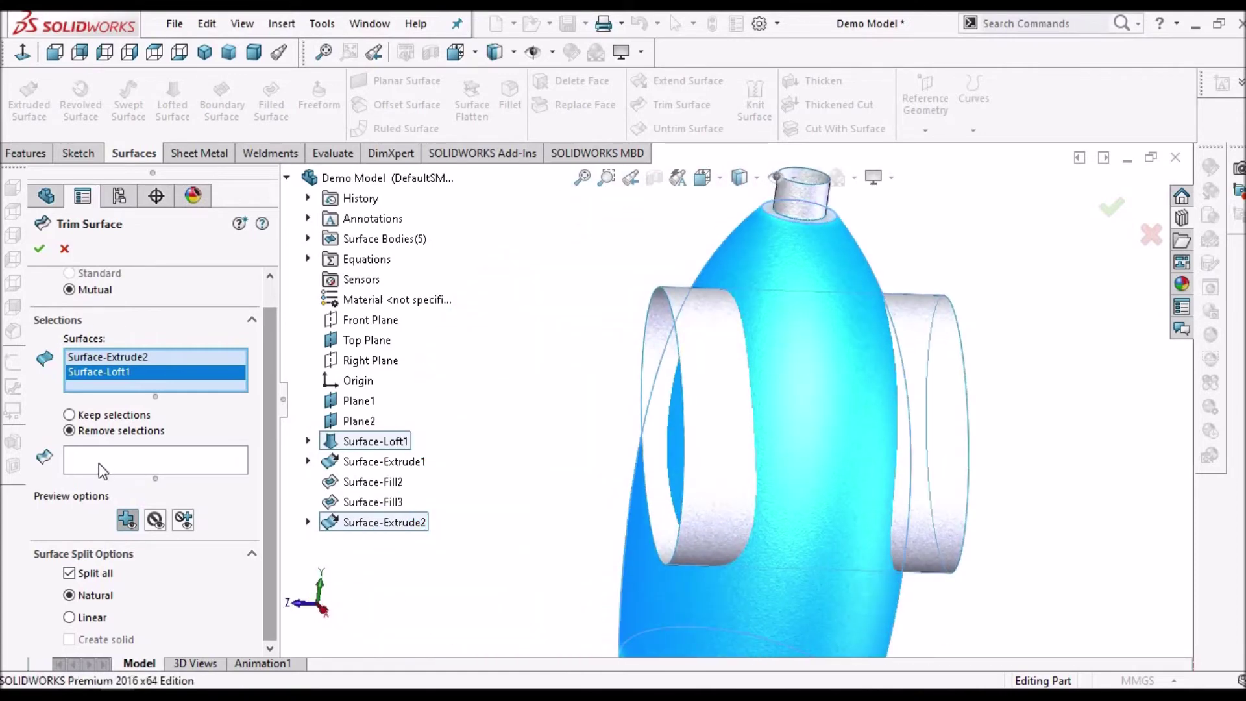
pyautogui.click(99, 463)
pyautogui.moveTo(846, 453); pyautogui.dragTo(750, 495, button='middle')
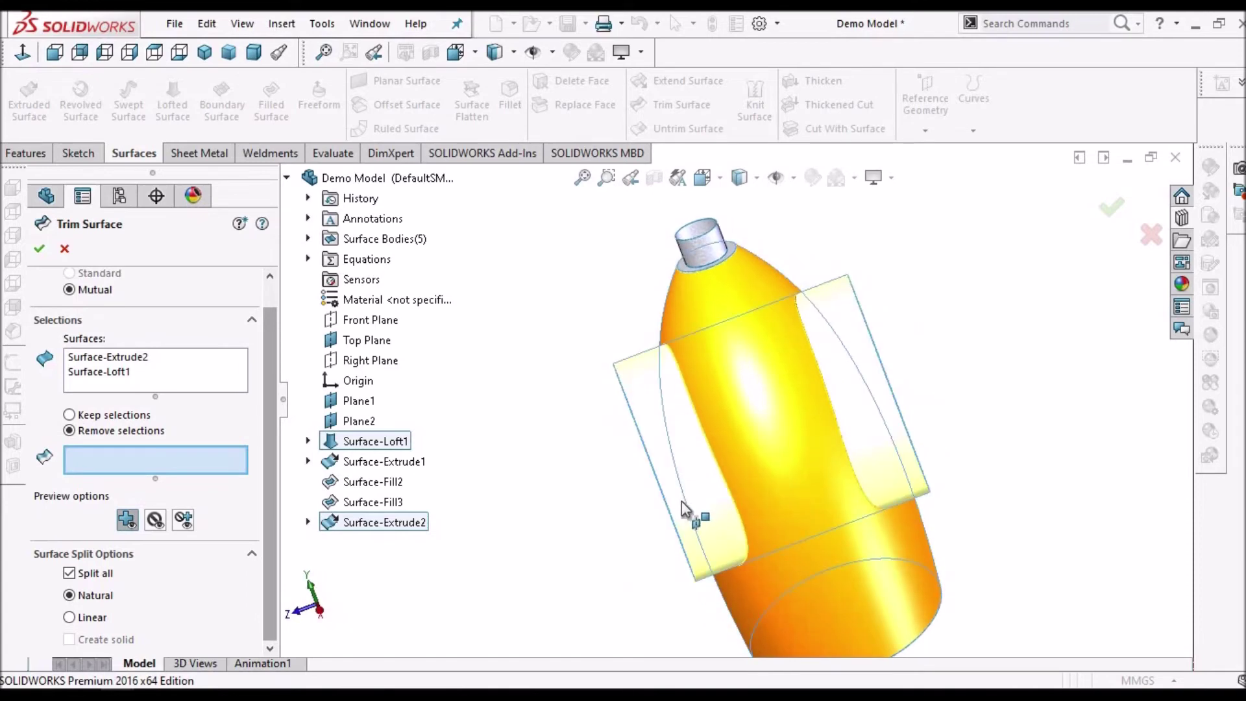
pyautogui.click(837, 464)
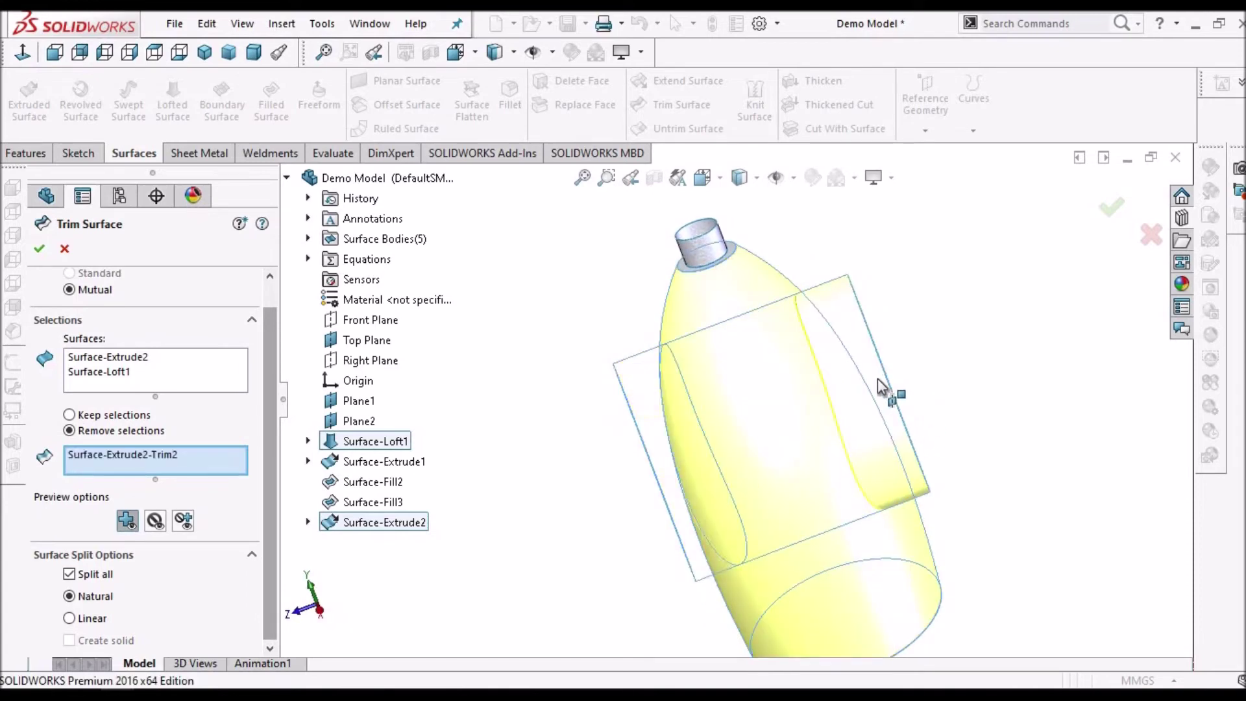
pyautogui.click(841, 407)
pyautogui.moveTo(841, 409); pyautogui.dragTo(703, 444, button='middle')
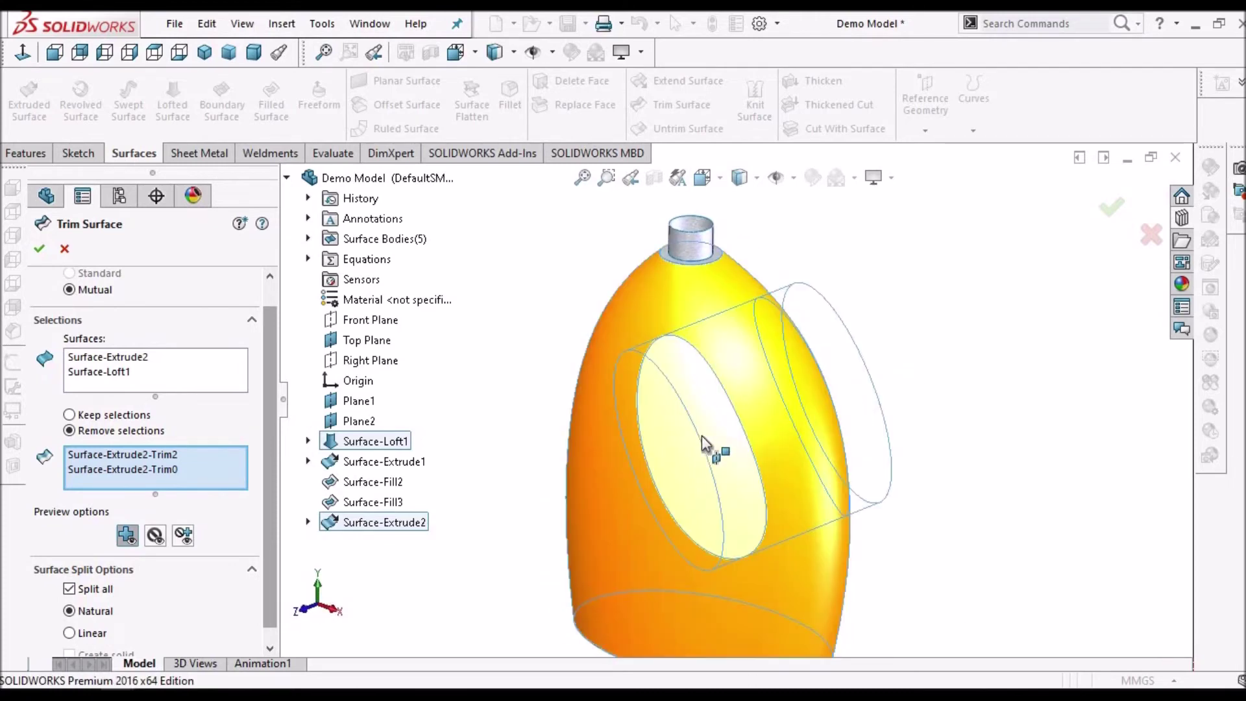
pyautogui.click(830, 416)
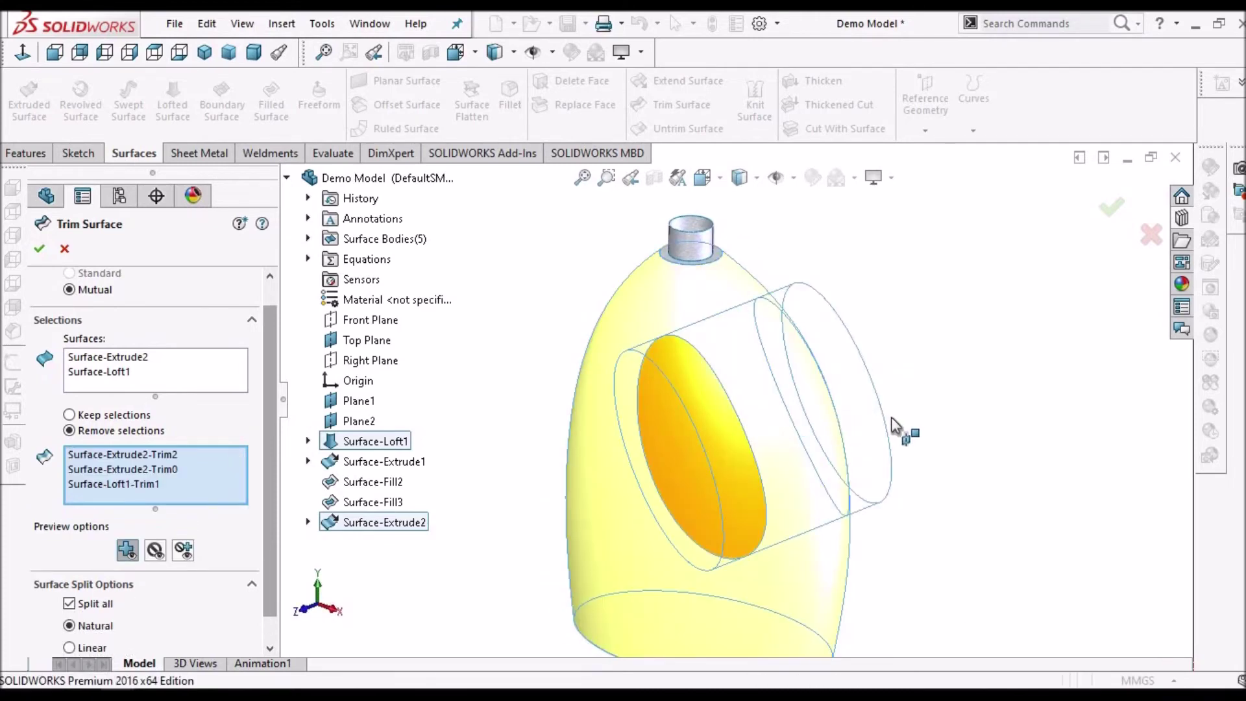
pyautogui.moveTo(881, 420); pyautogui.dragTo(768, 431, button='middle')
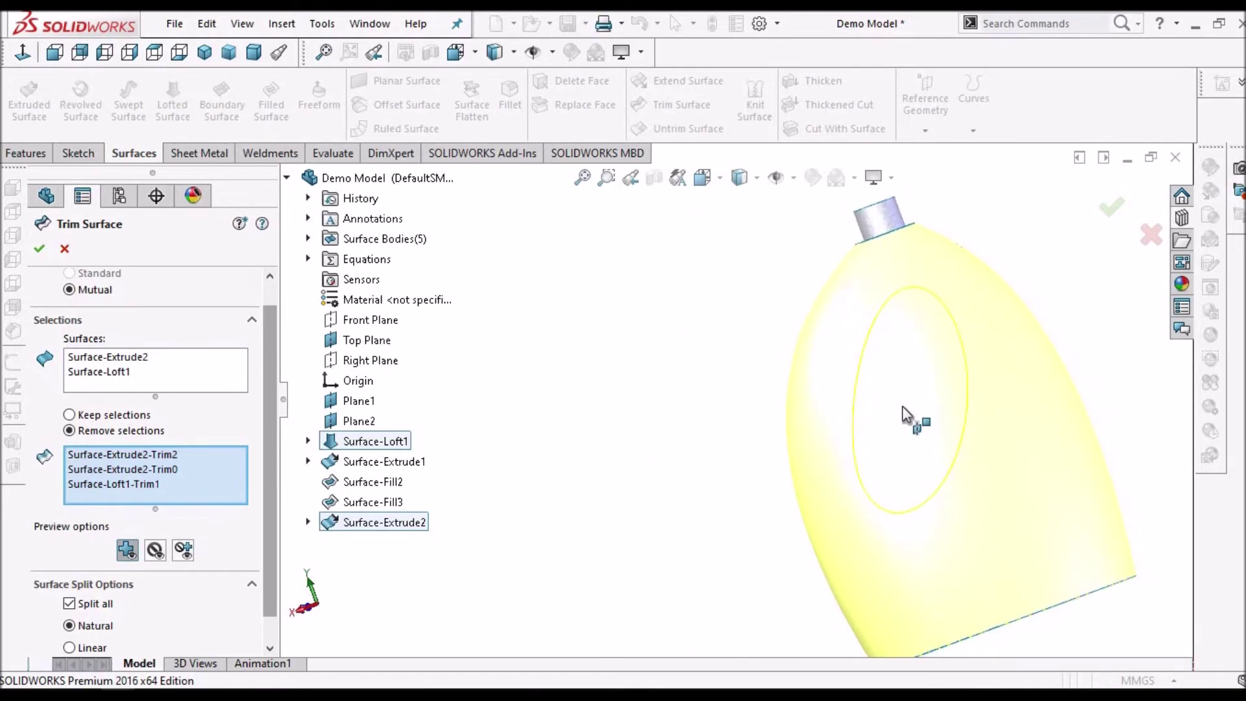
pyautogui.click(1058, 404)
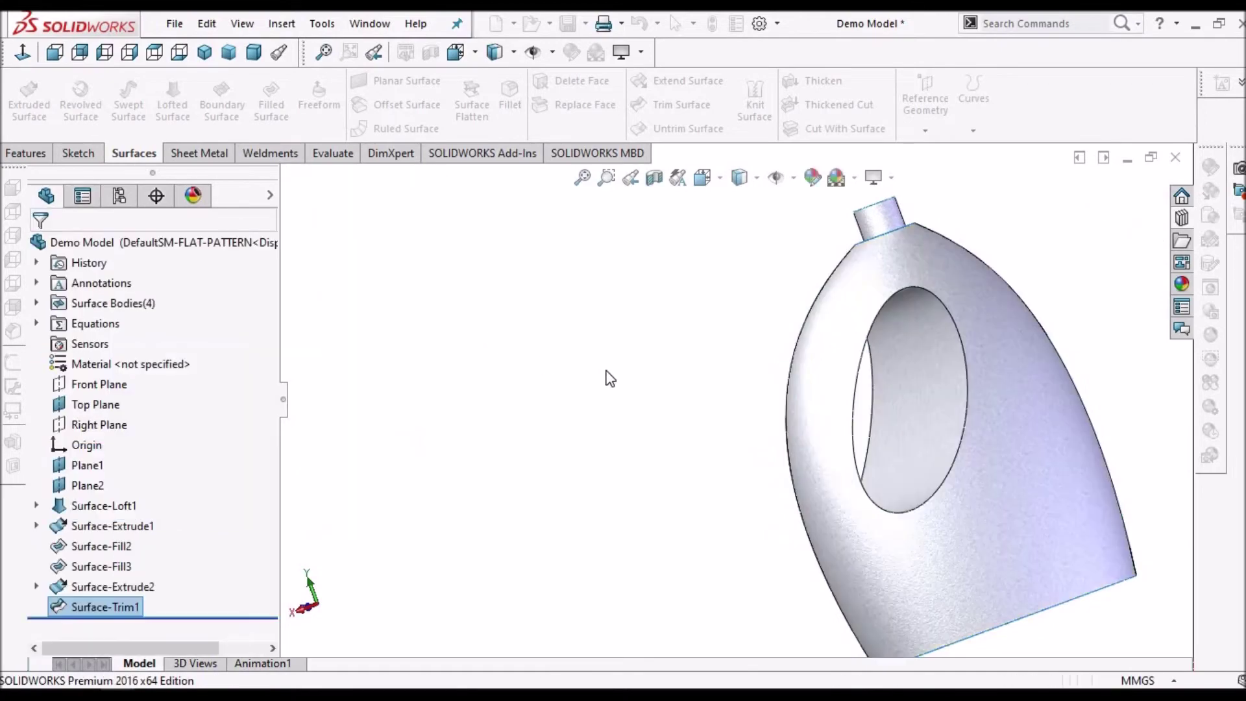
# Examine the trimmed handle opening from several angles and in Dimetric view, and check the separate surface bodies of the part.
pyautogui.moveTo(836, 403); pyautogui.dragTo(912, 445, button='middle')
pyautogui.scroll(-5, 915, 443)
pyautogui.moveTo(927, 375); pyautogui.dragTo(848, 543, button='middle')
pyautogui.scroll(2, 849, 544)
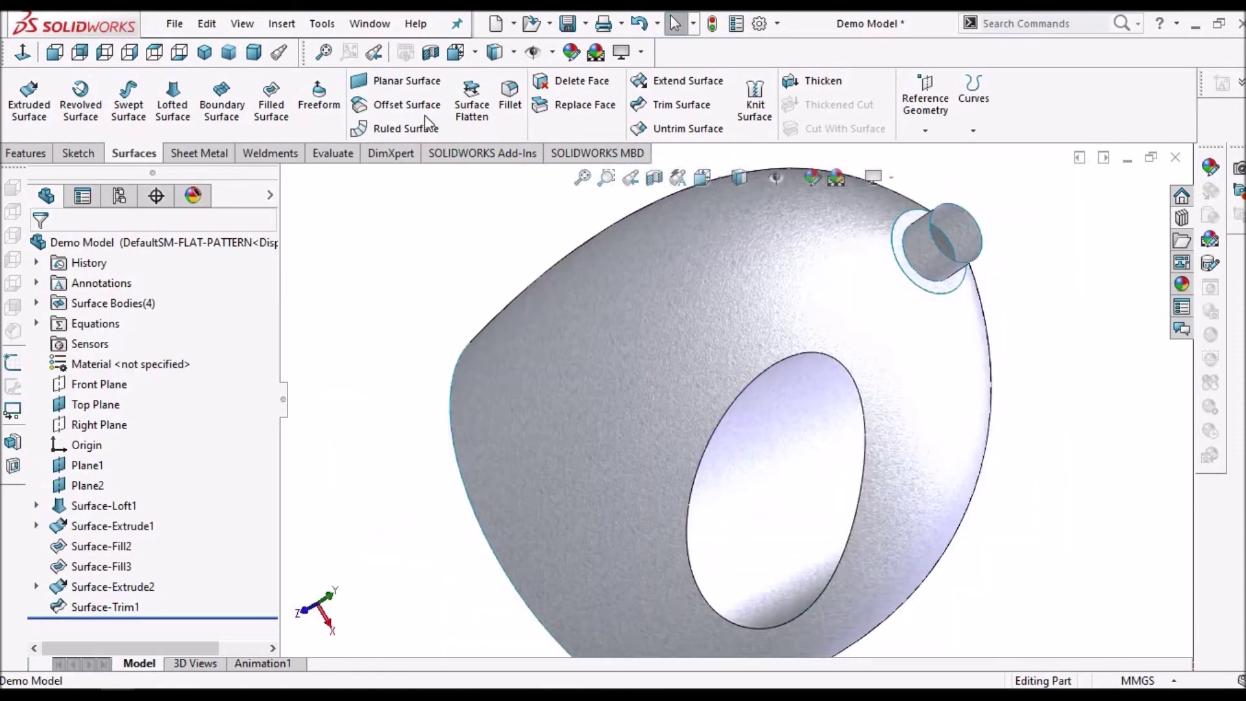
pyautogui.click(254, 52)
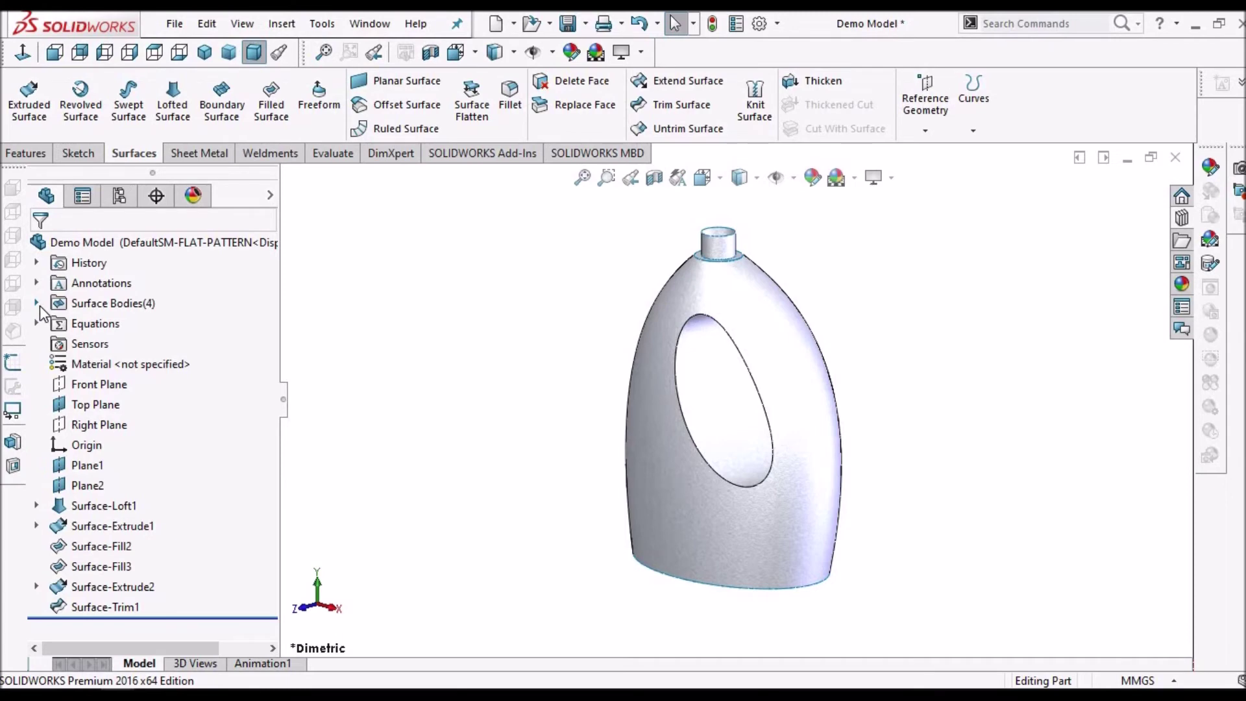
pyautogui.click(37, 304)
pyautogui.click(123, 344)
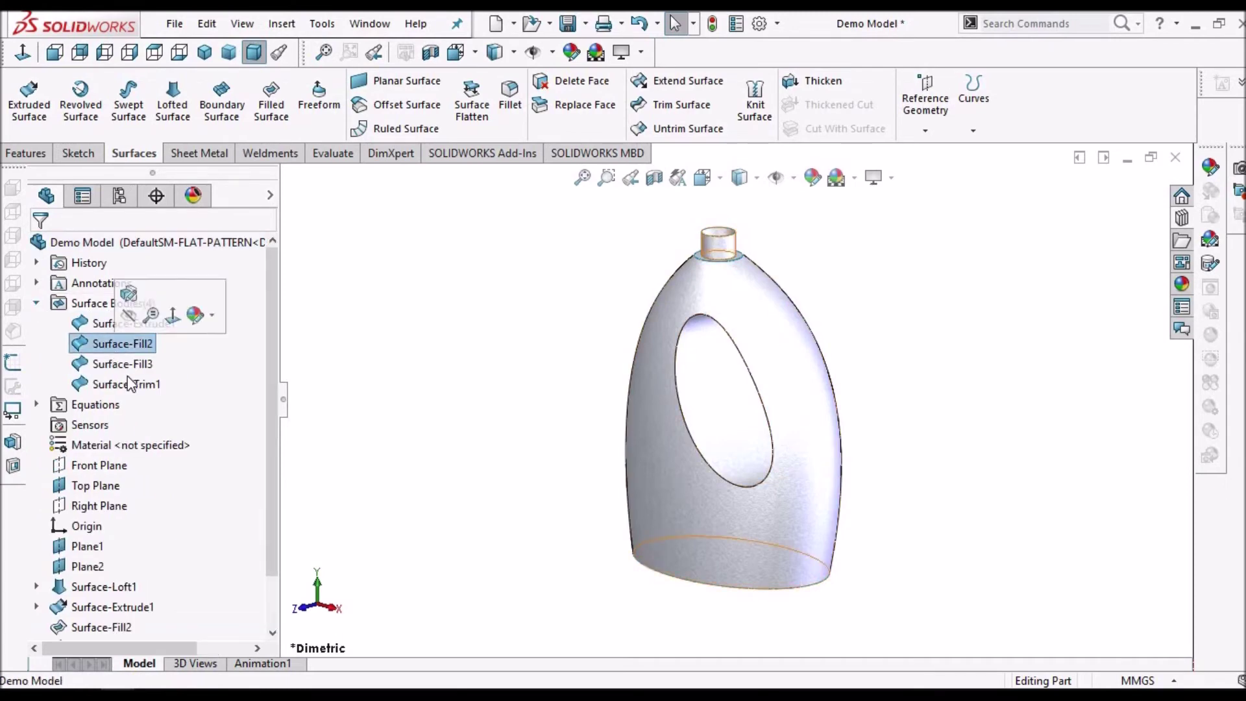
pyautogui.click(127, 383)
pyautogui.click(407, 384)
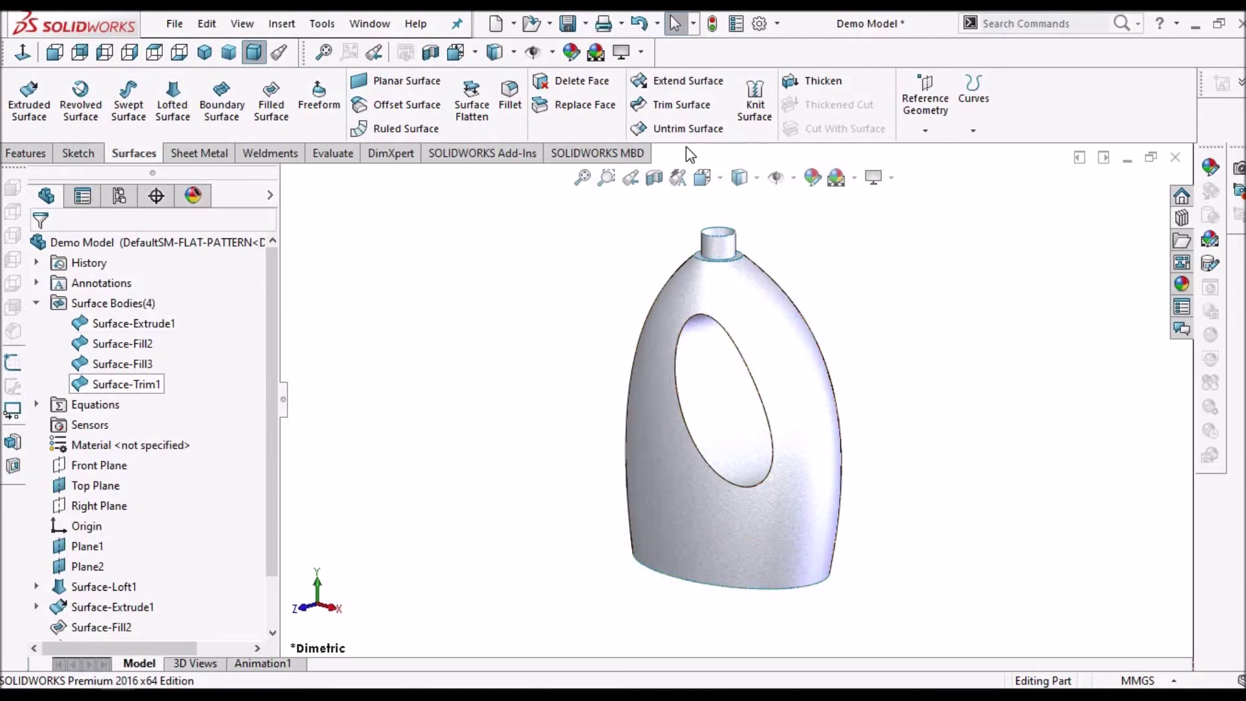
# Knit the neck surface Surface-Extrude1 and the fill around its base, Surface-Fill3, with a 0.01 mm knitting tolerance.
pyautogui.click(755, 104)
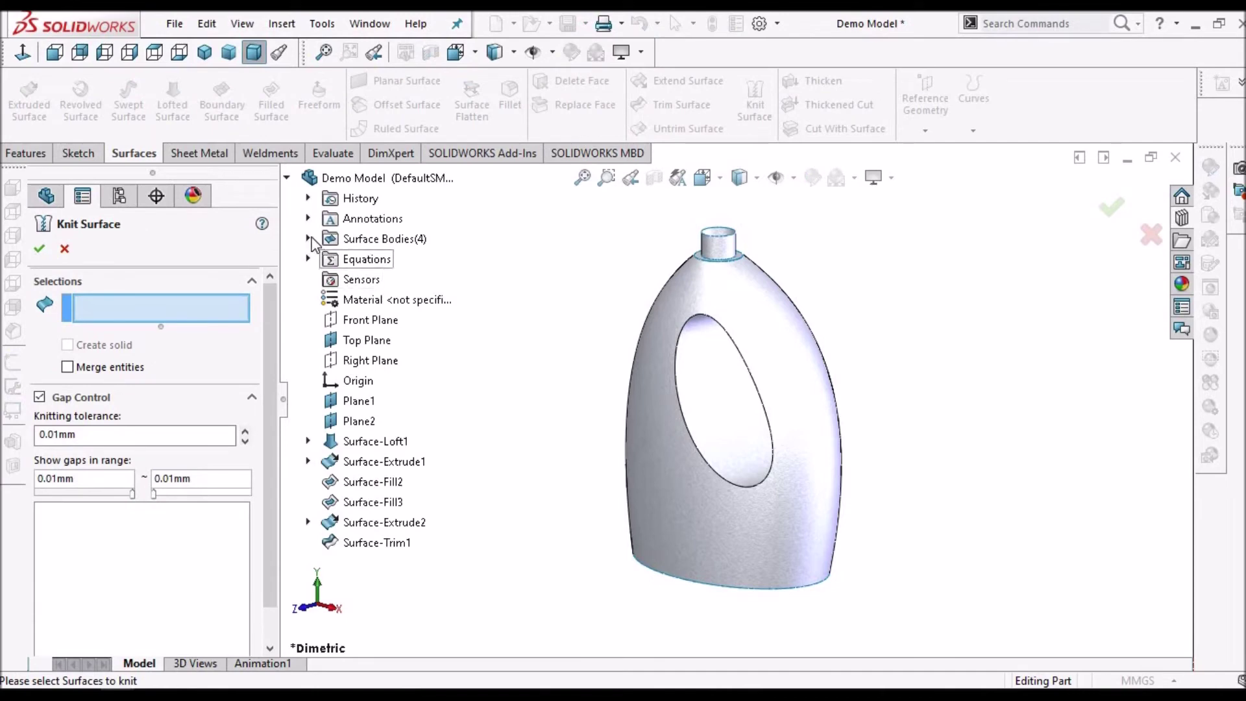
pyautogui.click(309, 239)
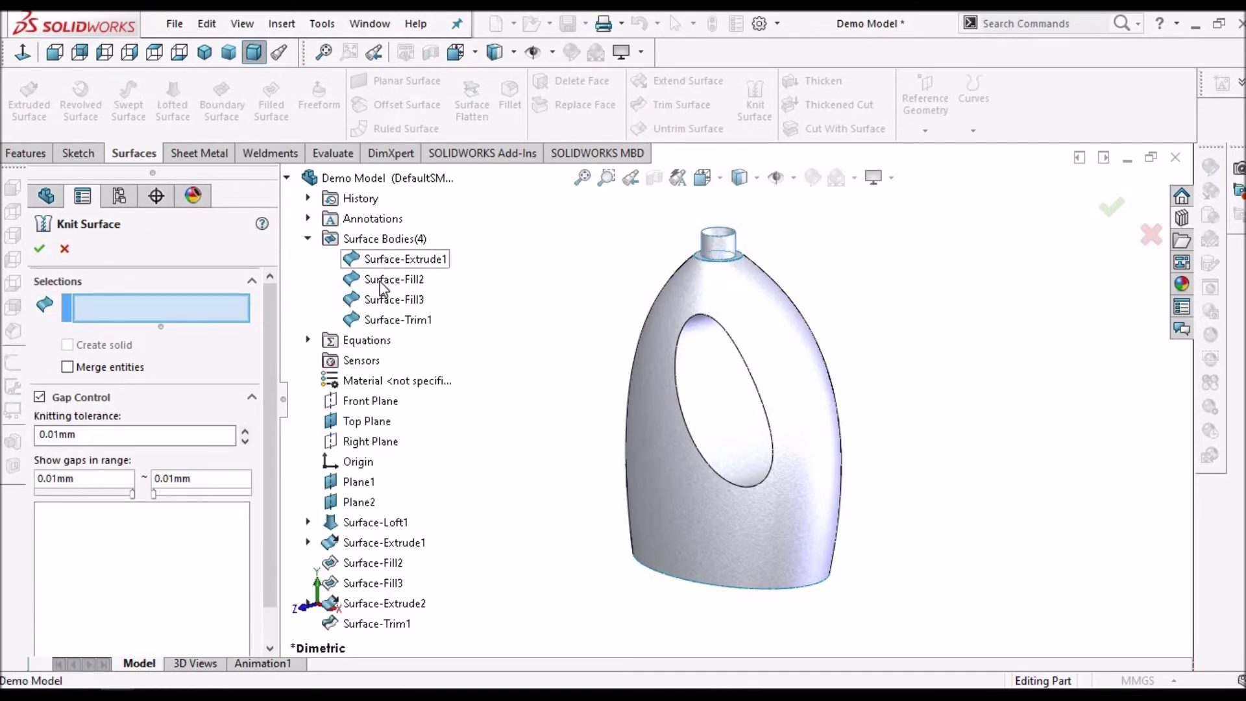
pyautogui.click(399, 259)
pyautogui.click(393, 299)
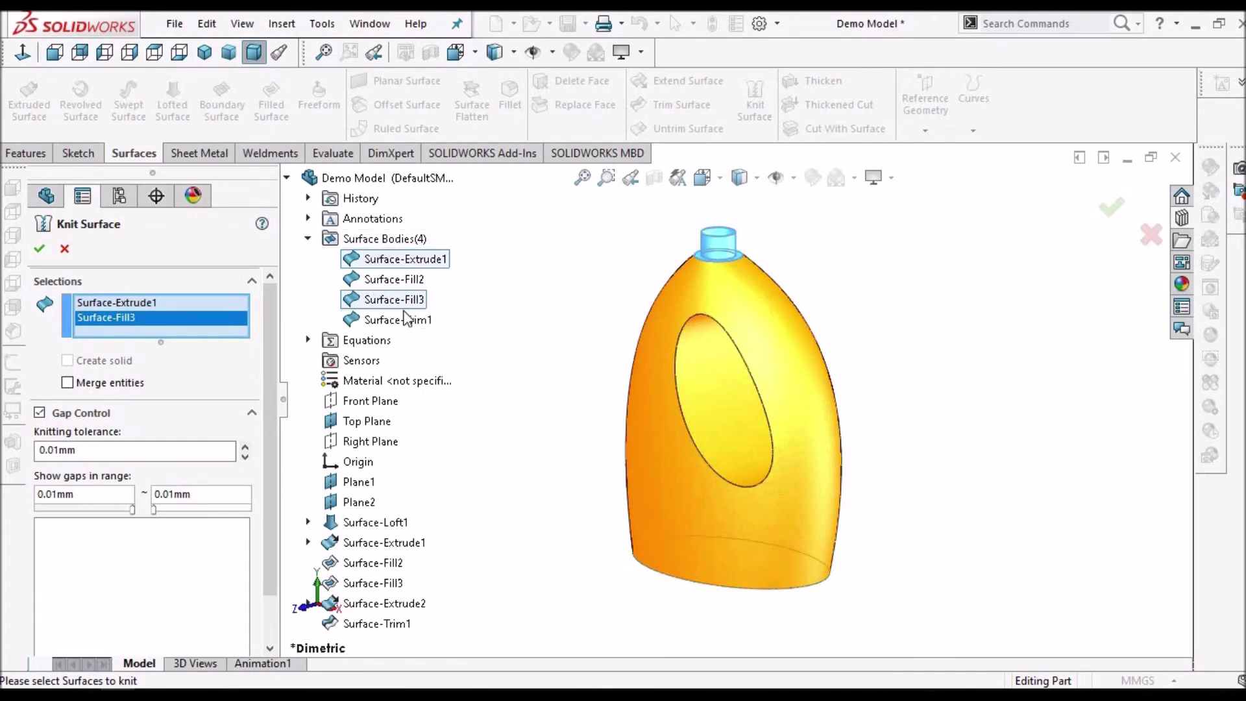
pyautogui.click(42, 249)
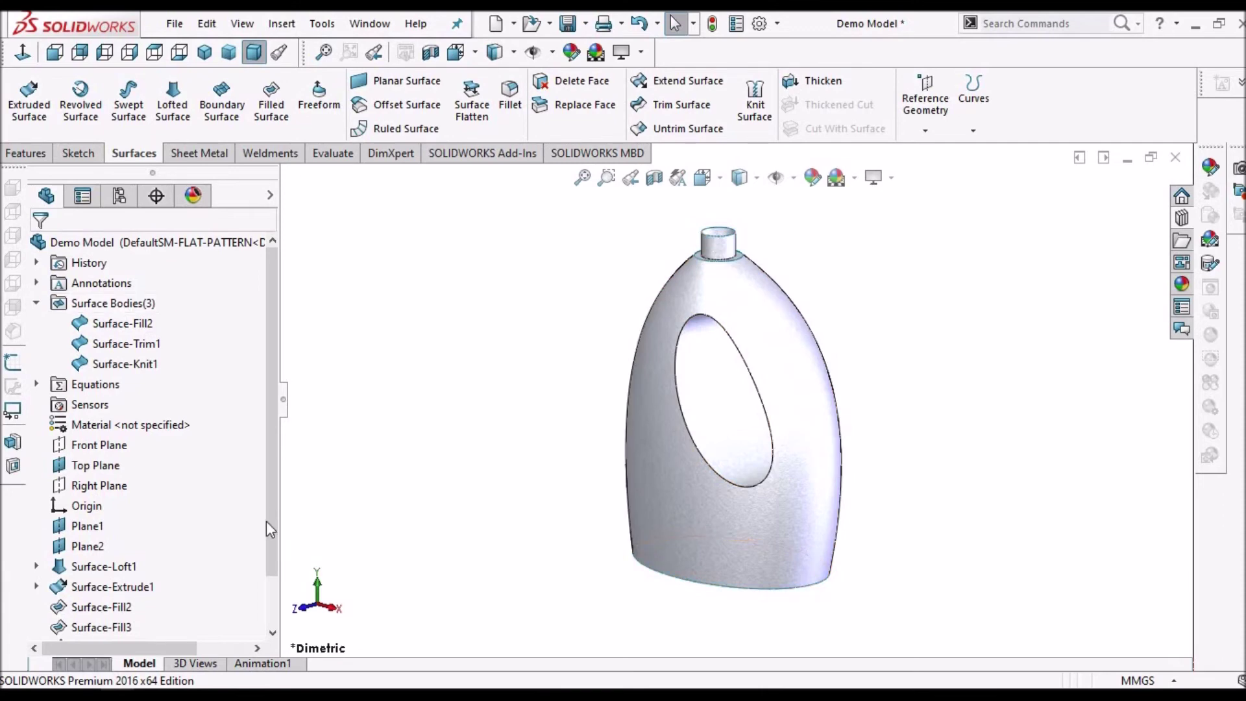
# Edit the Surface-Knit1 feature and replace its selections with Surface-Extrude1, Surface-Fill2, Surface-Fill3 and Surface-Trim1.
pyautogui.moveTo(274, 534); pyautogui.dragTo(287, 622)
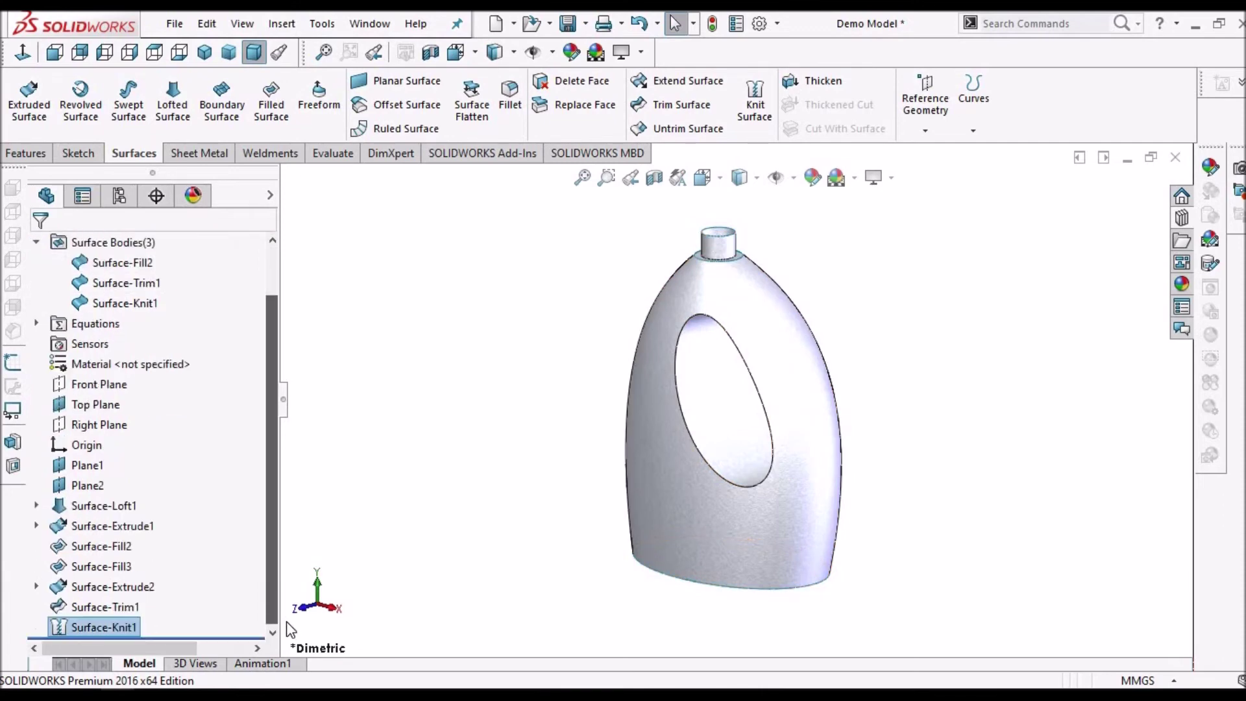
pyautogui.rightClick(103, 629)
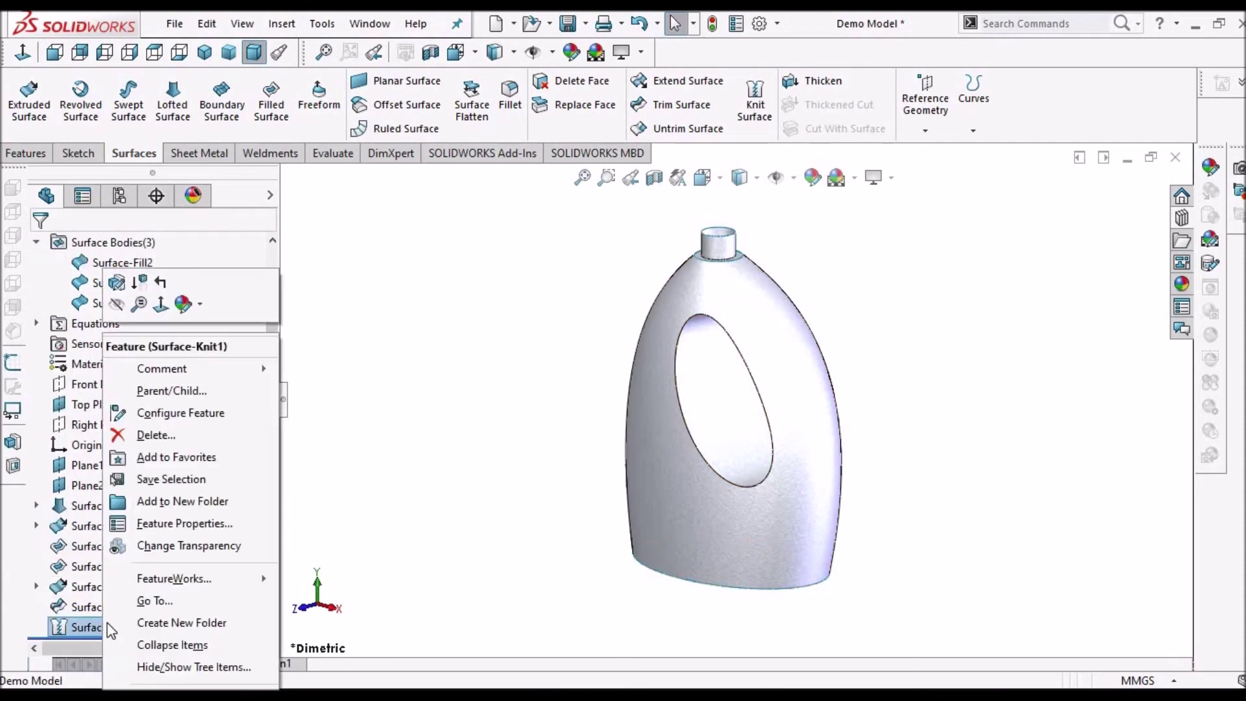
pyautogui.click(115, 284)
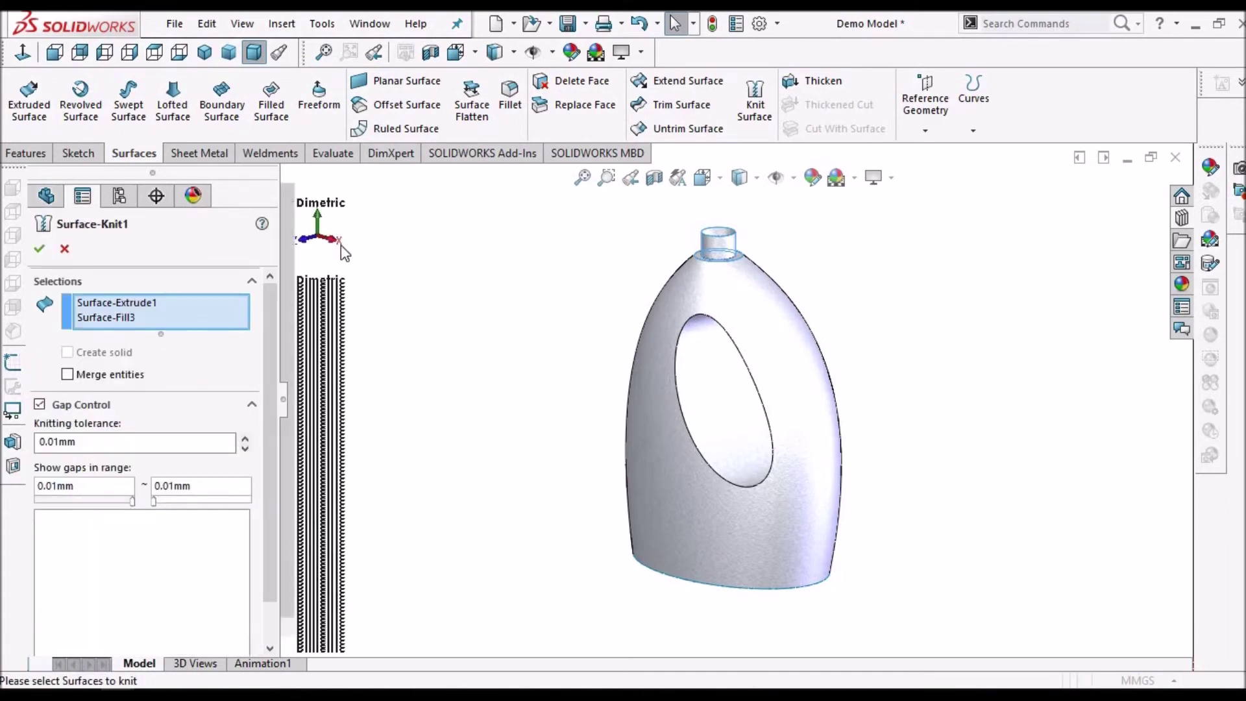
pyautogui.rightClick(146, 310)
pyautogui.click(209, 322)
pyautogui.click(402, 259)
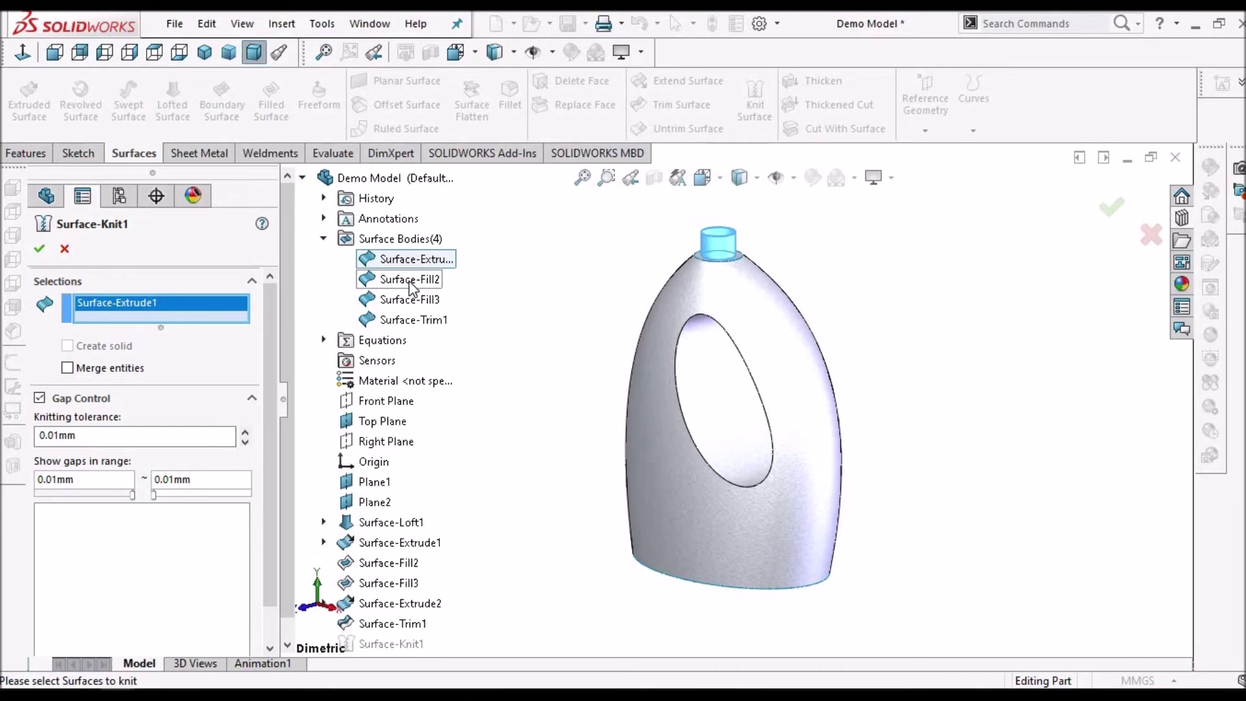
pyautogui.click(409, 282)
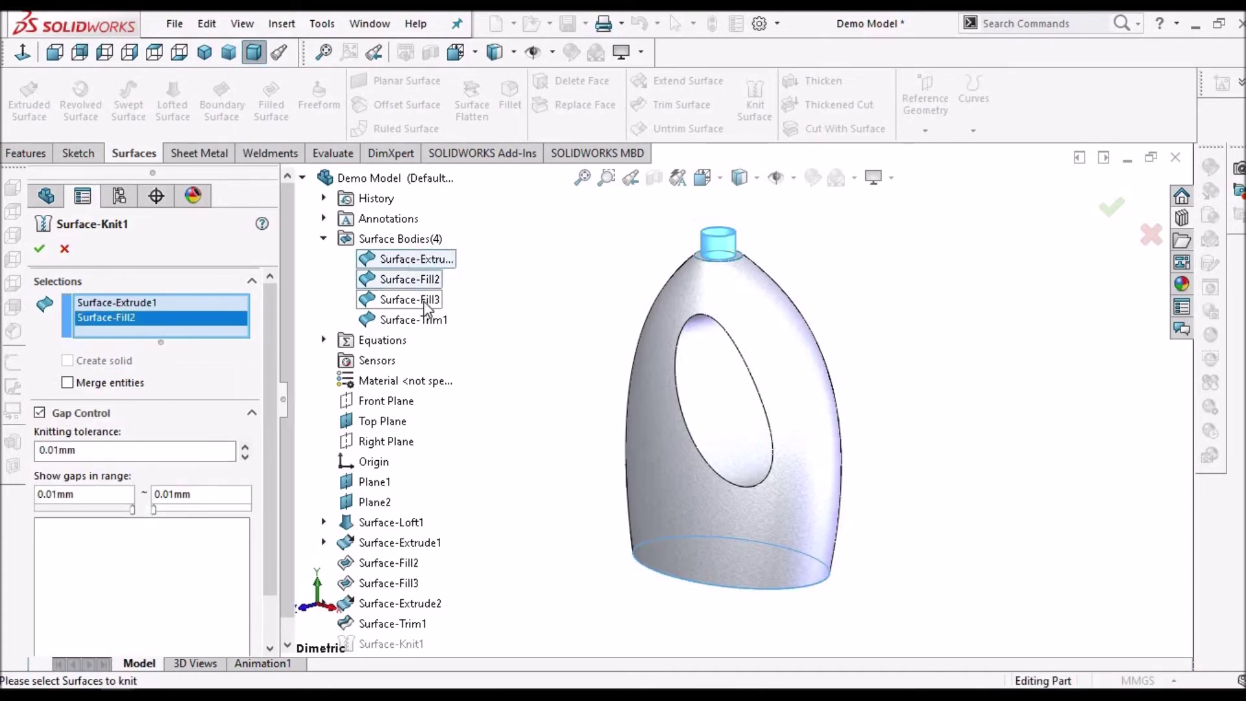
pyautogui.click(426, 301)
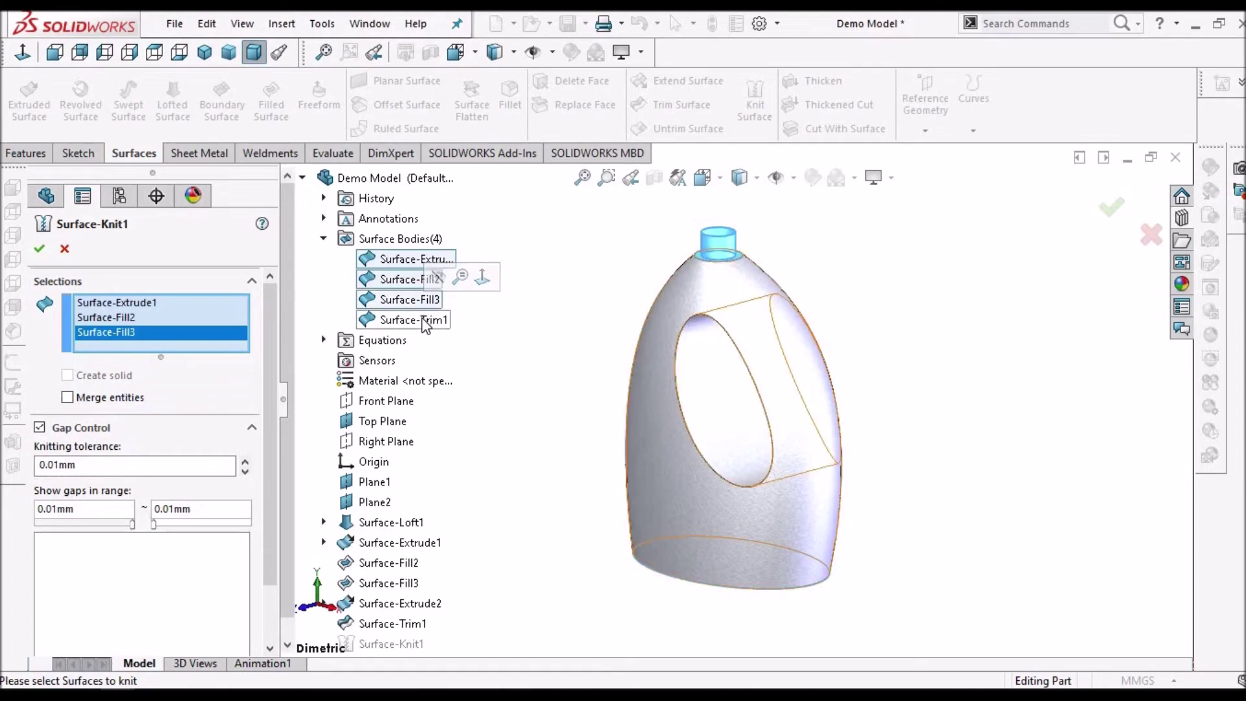
pyautogui.click(425, 320)
pyautogui.click(39, 249)
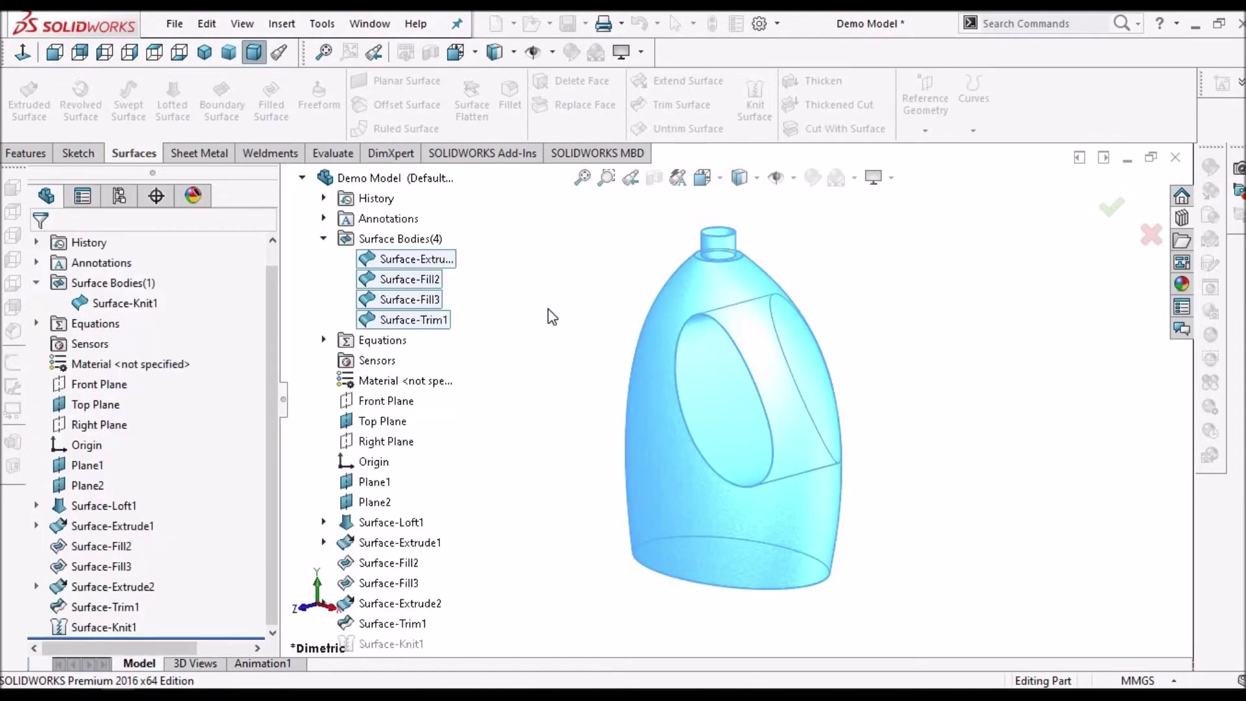
# Check the extent of the knitted surface body and examine the bottle around the handle opening up close.
pyautogui.click(124, 303)
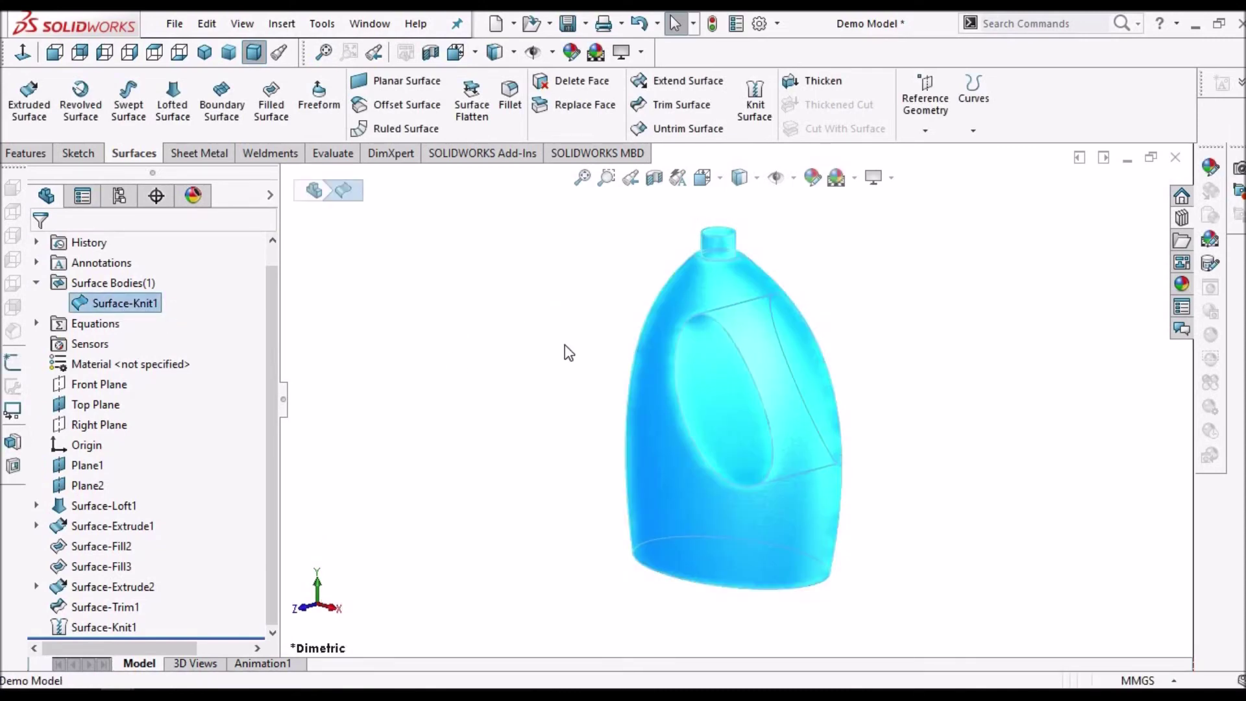
pyautogui.press('Escape')
pyautogui.scroll(3, 742, 391)
pyautogui.scroll(3, 761, 387)
pyautogui.moveTo(760, 387); pyautogui.dragTo(1038, 481, button='middle')
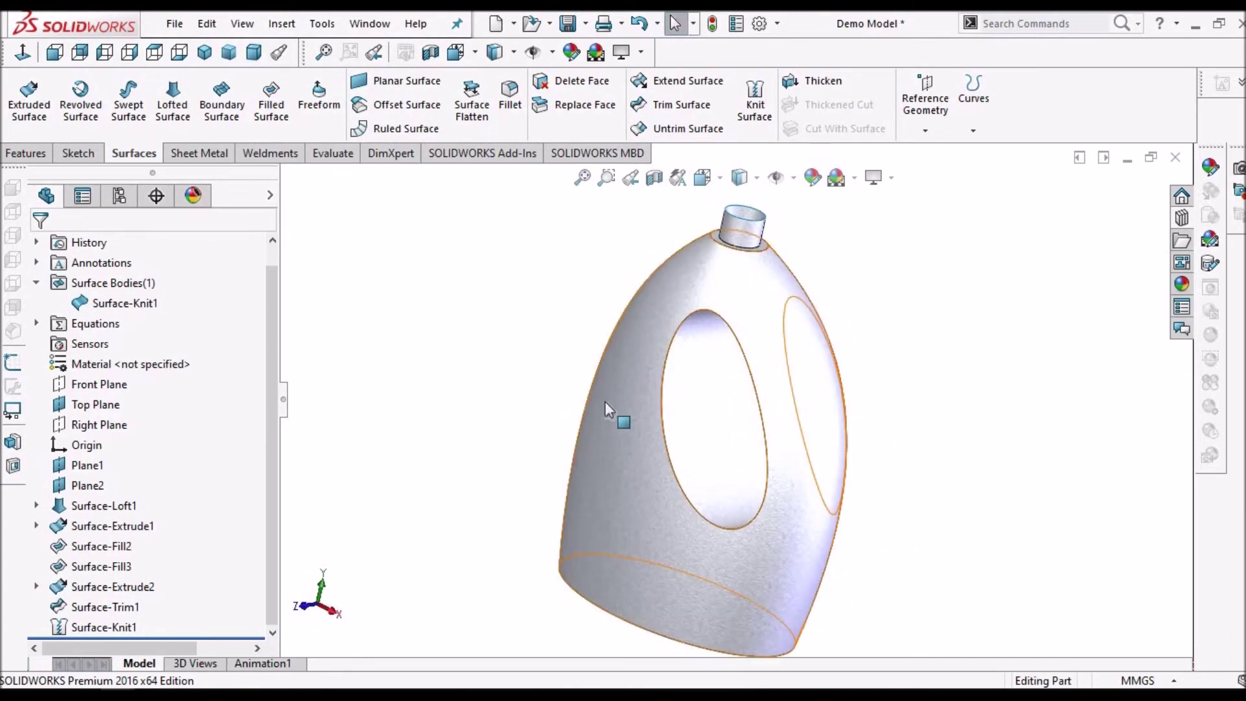
pyautogui.scroll(10, 682, 367)
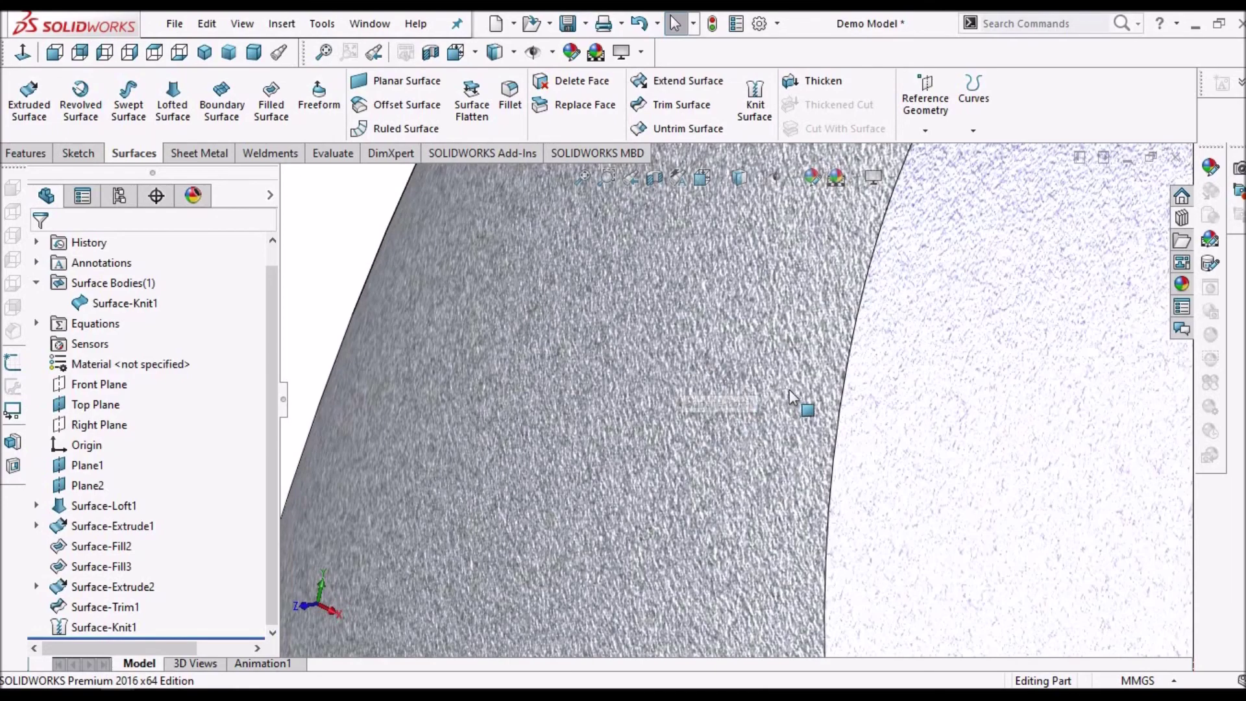
# Start a constant-size Fillet on the bottle's bottom edge and set its radius to 1 mm.
pyautogui.scroll(-8, 788, 397)
pyautogui.moveTo(788, 398); pyautogui.dragTo(764, 497, button='middle')
pyautogui.scroll(-5, 716, 519)
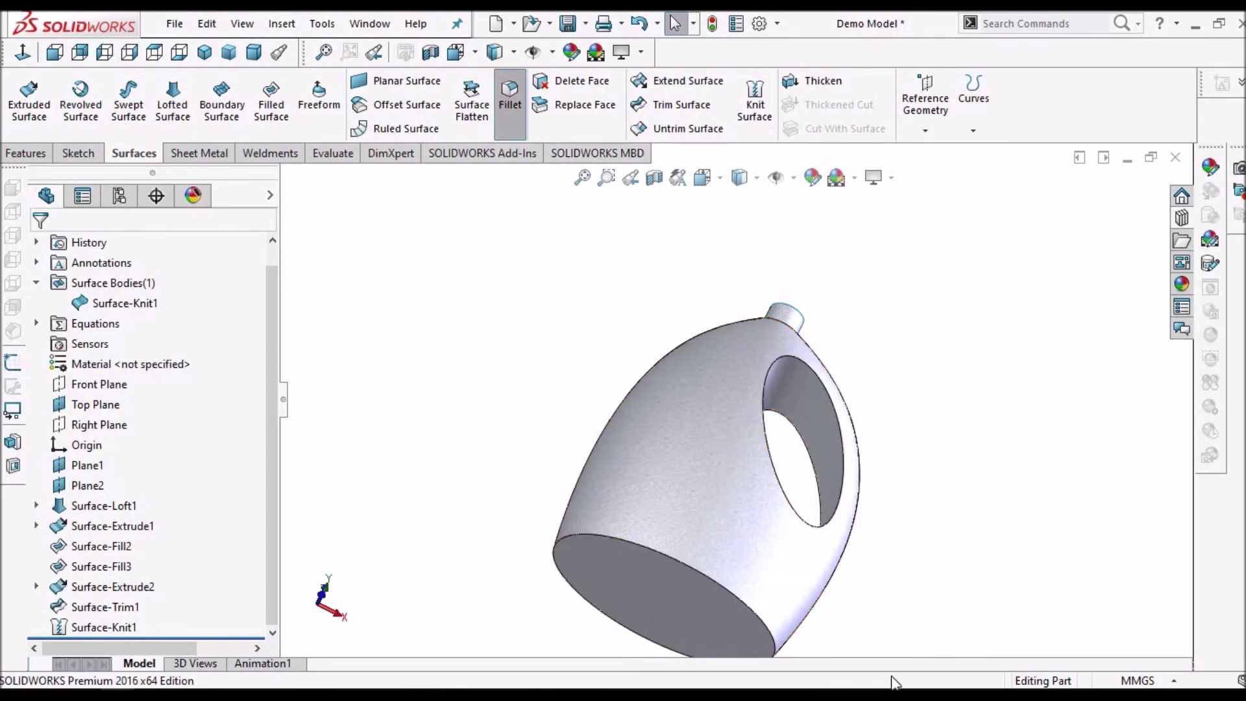
pyautogui.click(708, 584)
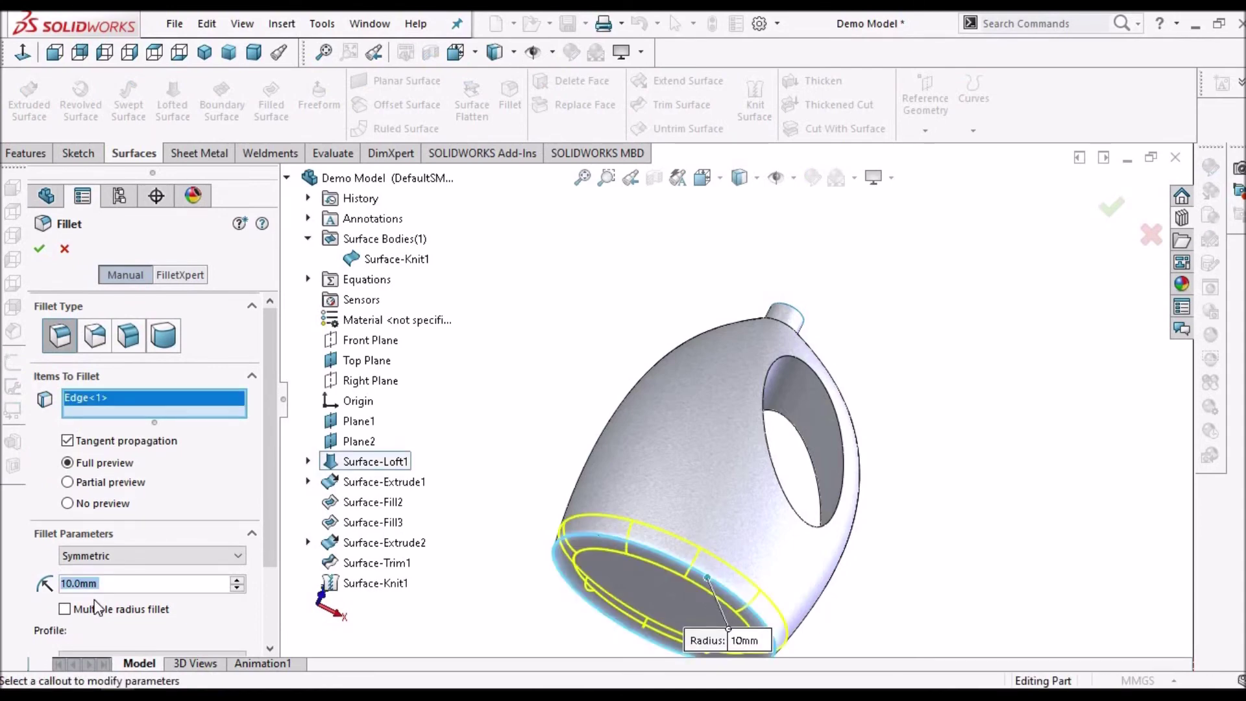
pyautogui.write('1')
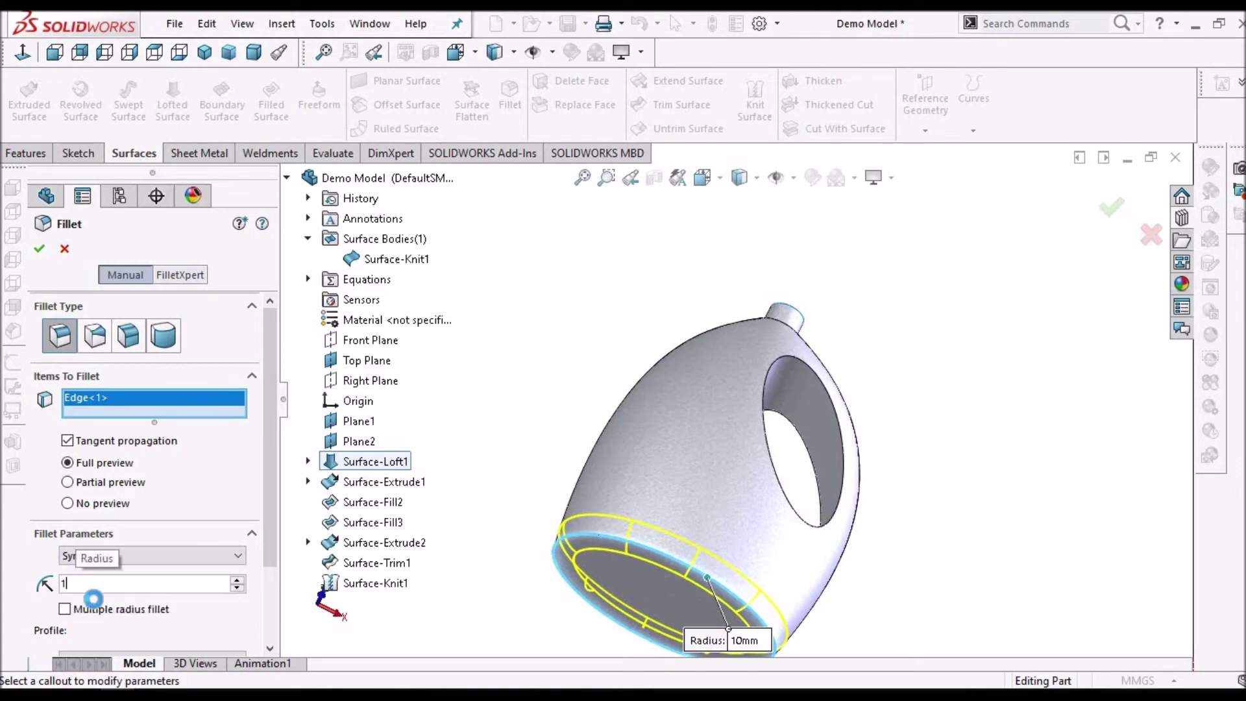
pyautogui.write('.0mm')
pyautogui.press('Return')
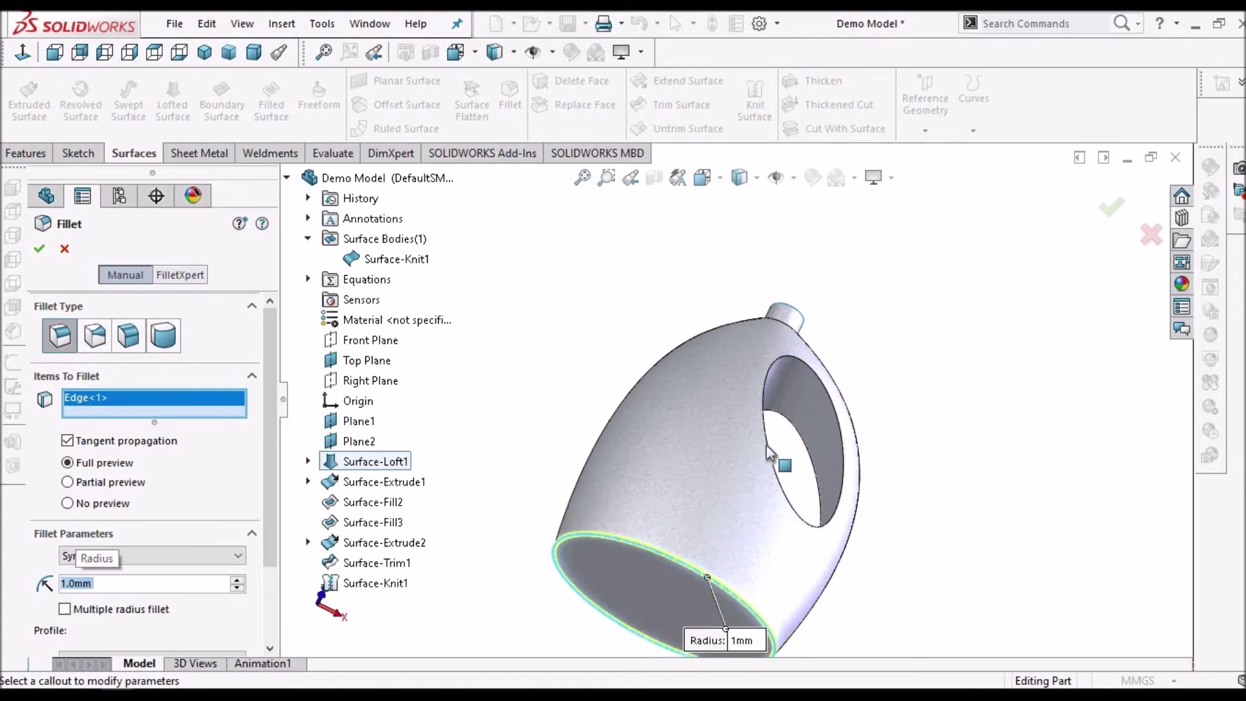
# Add the handle opening's edges on both sides of the bottle to the fillet selection.
pyautogui.scroll(-3, 763, 428)
pyautogui.moveTo(734, 453); pyautogui.dragTo(785, 422, button='middle')
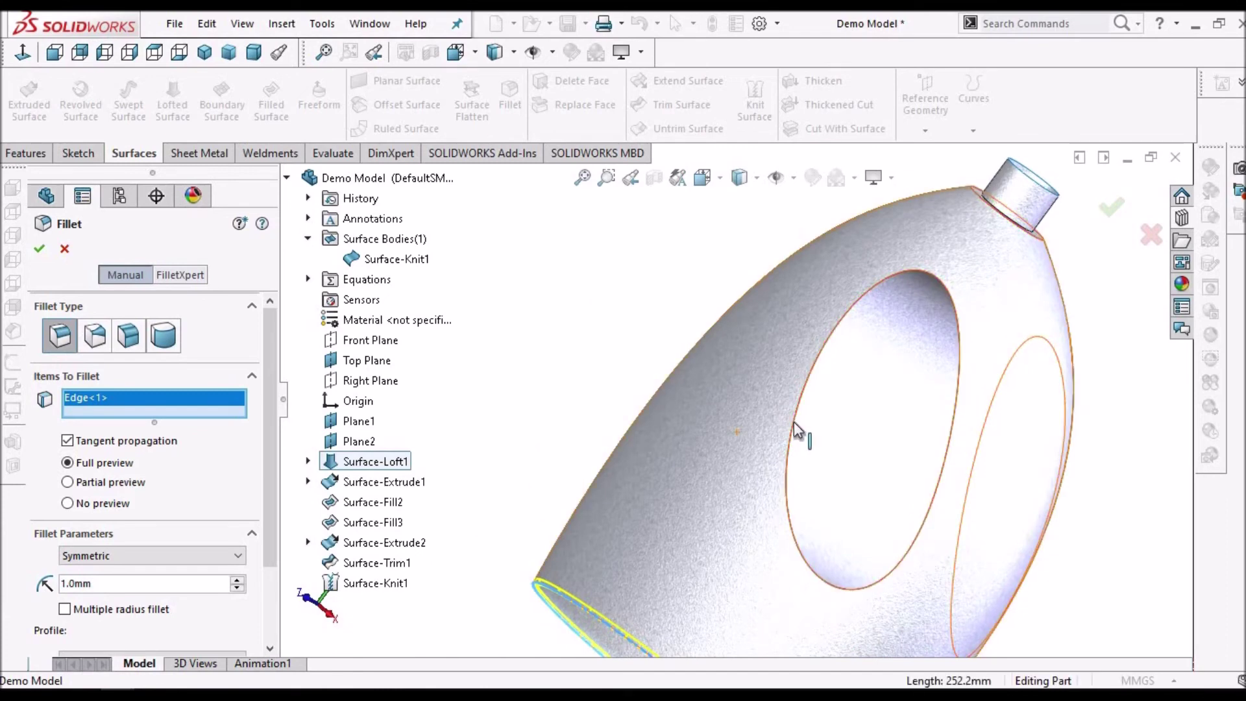
pyautogui.click(792, 424)
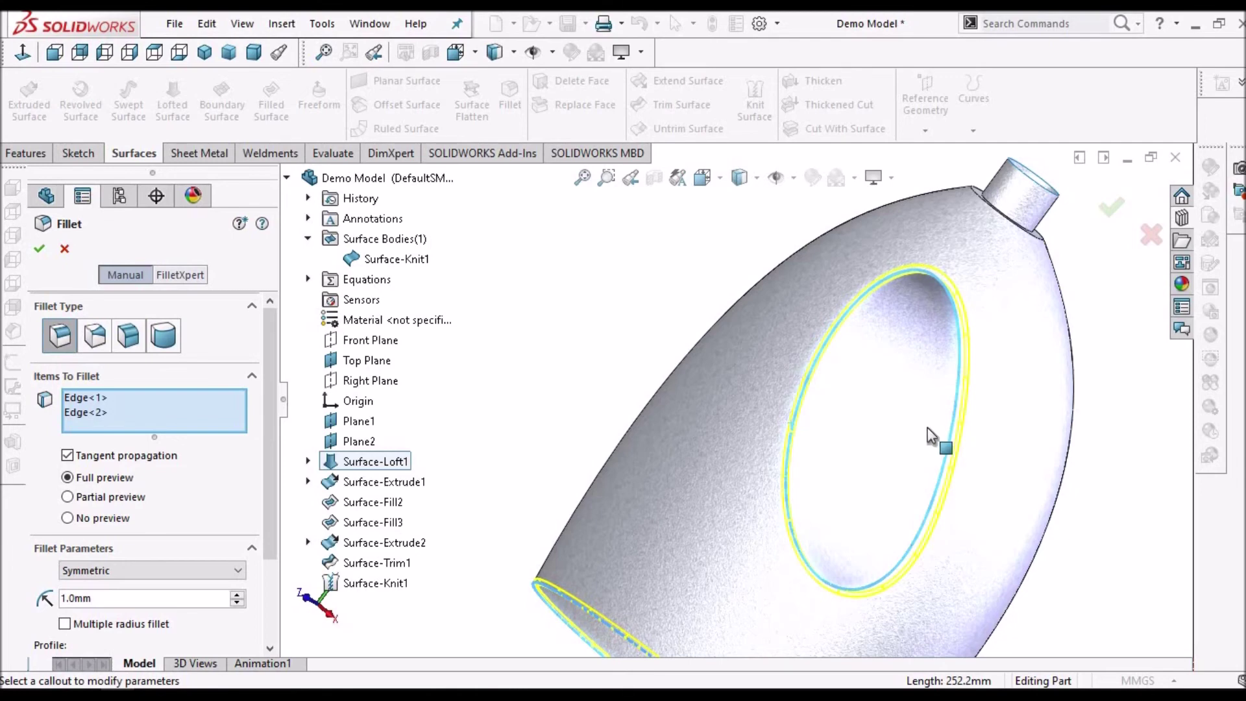
pyautogui.moveTo(890, 398); pyautogui.dragTo(1065, 411, button='middle')
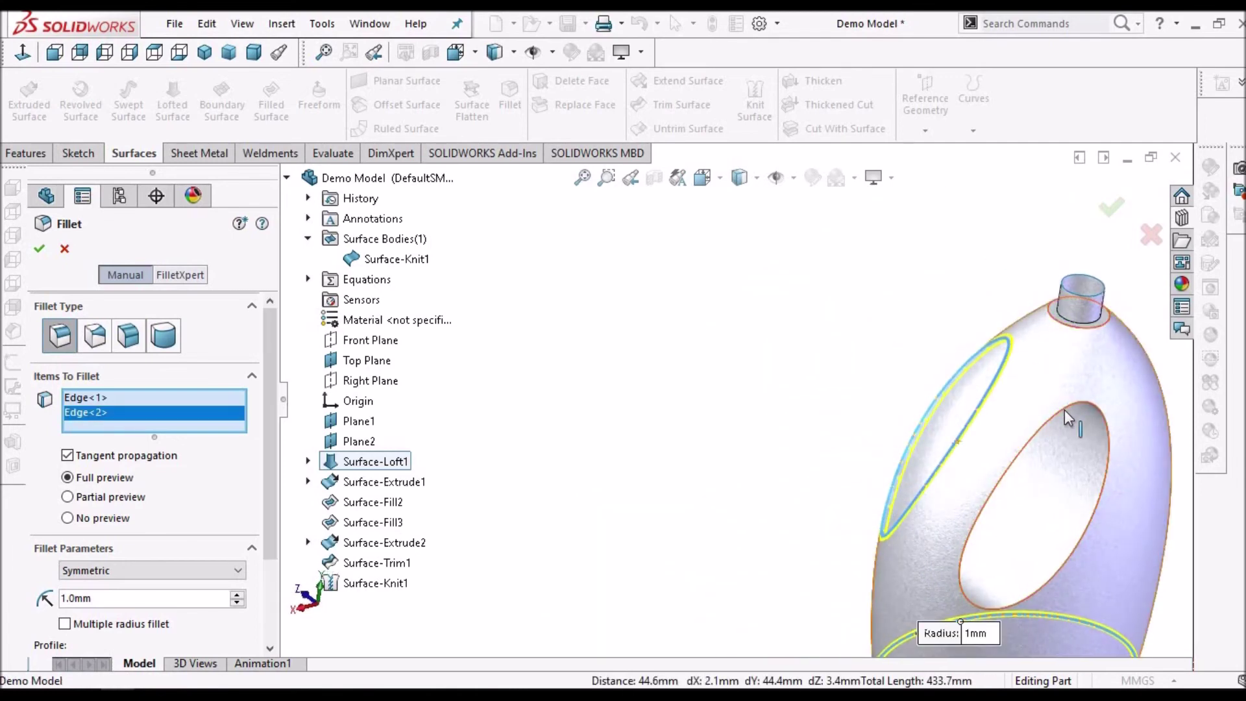
pyautogui.click(1065, 410)
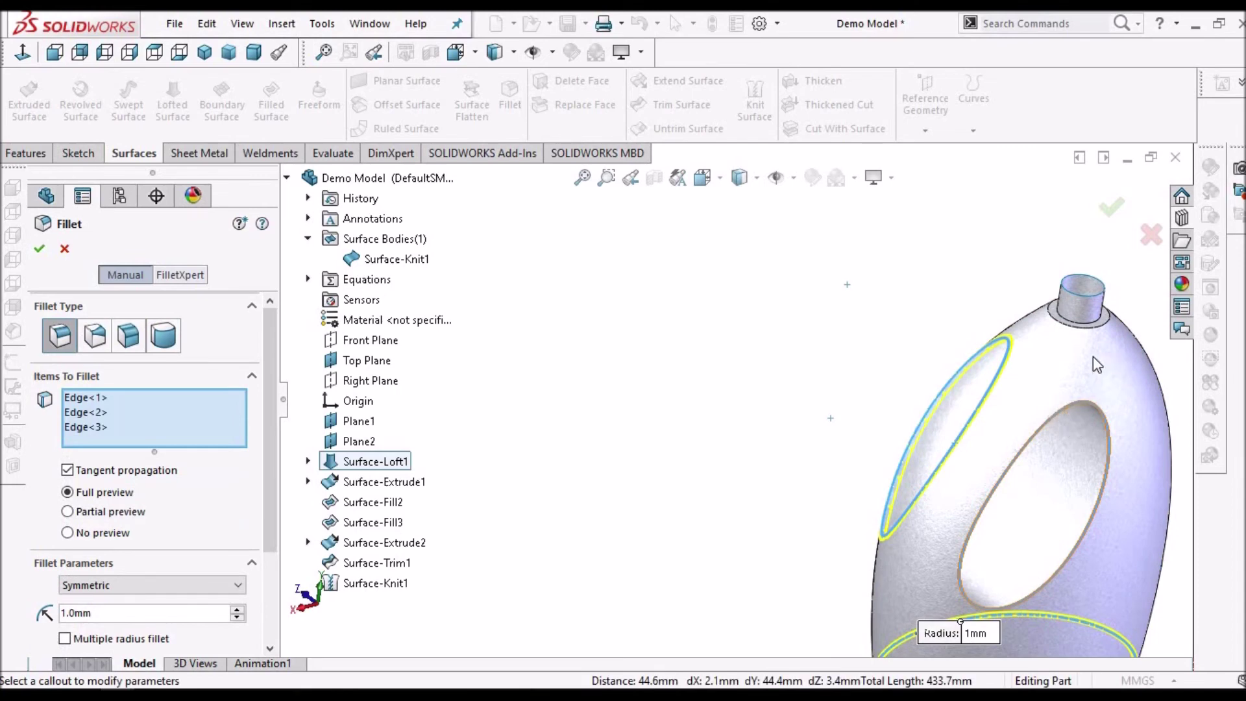
# Add the outer shoulder edge and the inner edge at the neck's base to the selection and apply the 1 mm fillet.
pyautogui.scroll(-3, 1093, 340)
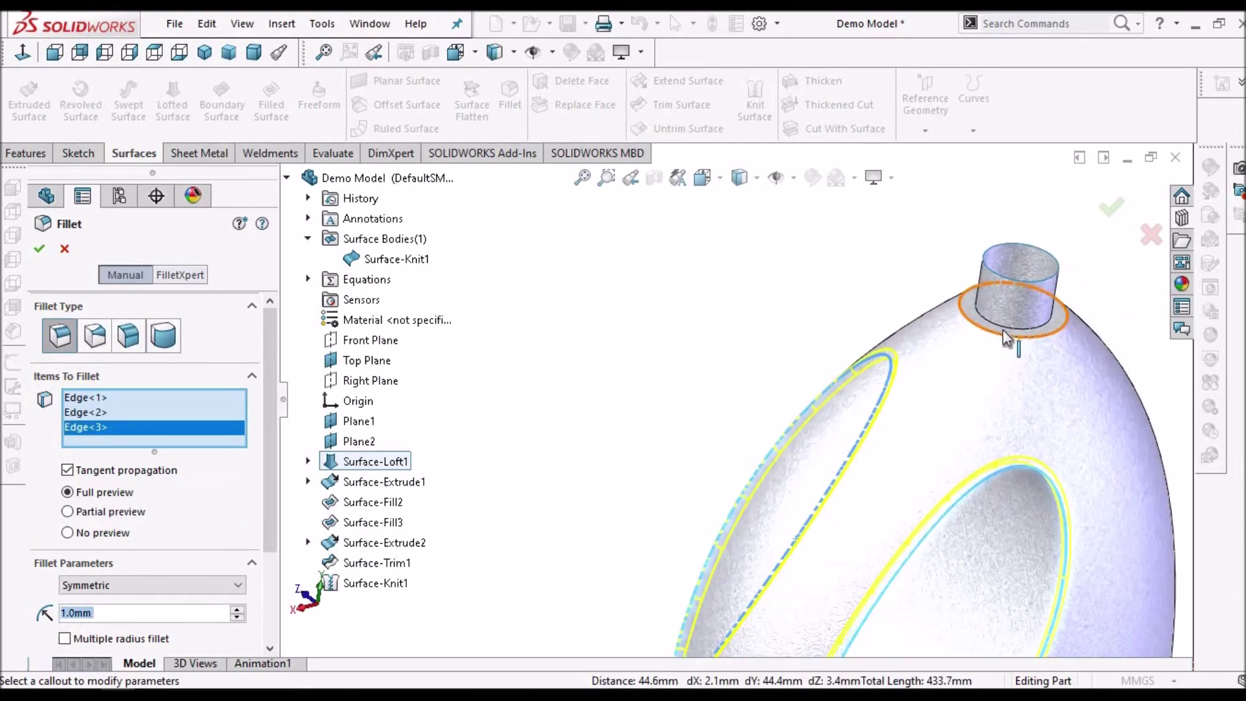
pyautogui.scroll(-4, 1005, 338)
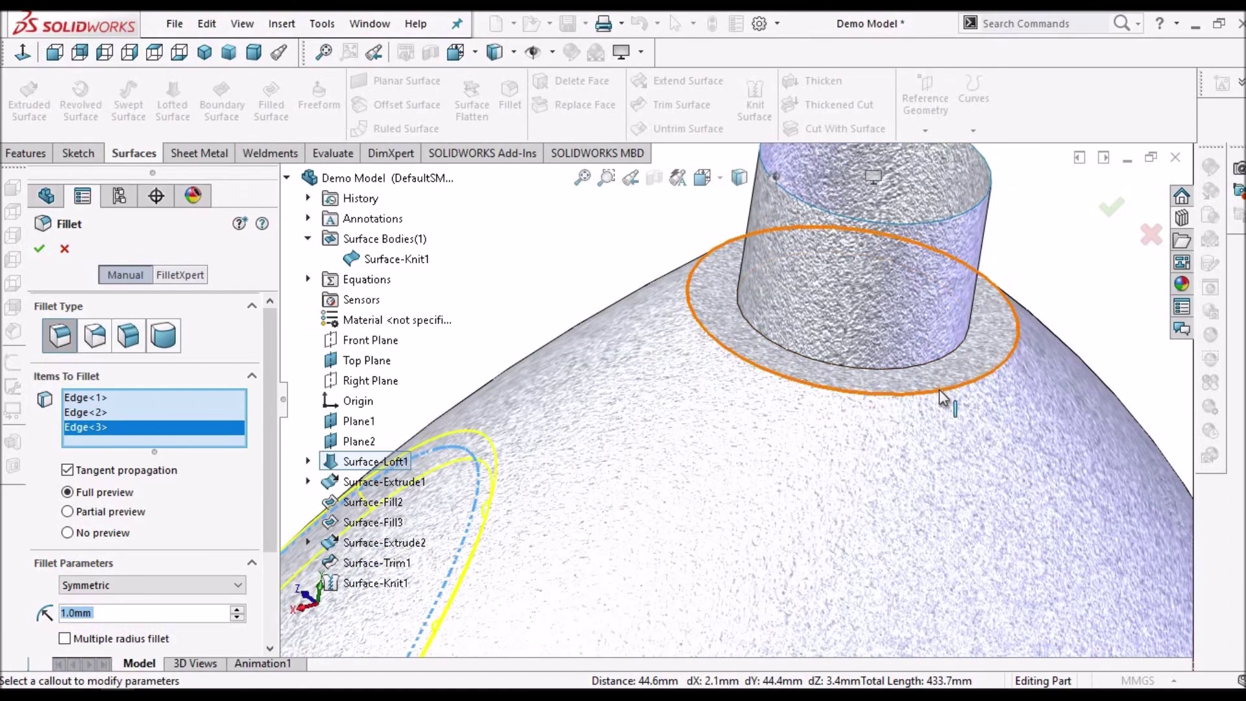
pyautogui.click(938, 390)
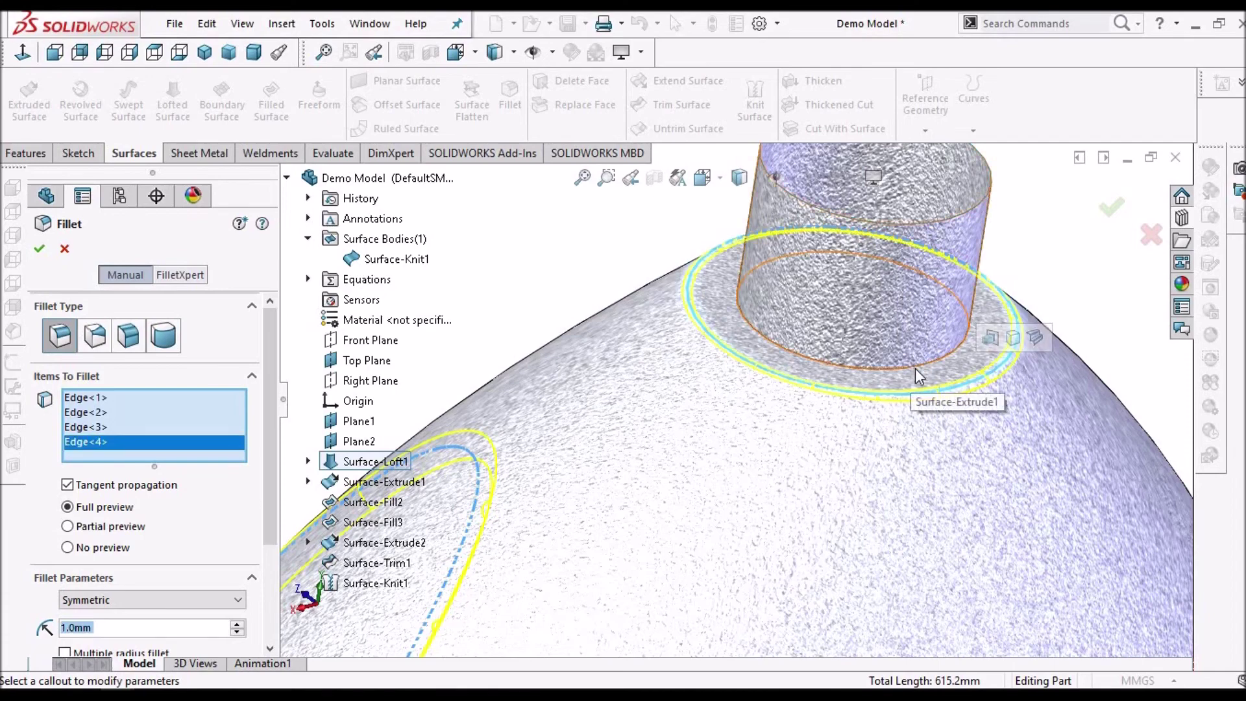
pyautogui.click(915, 368)
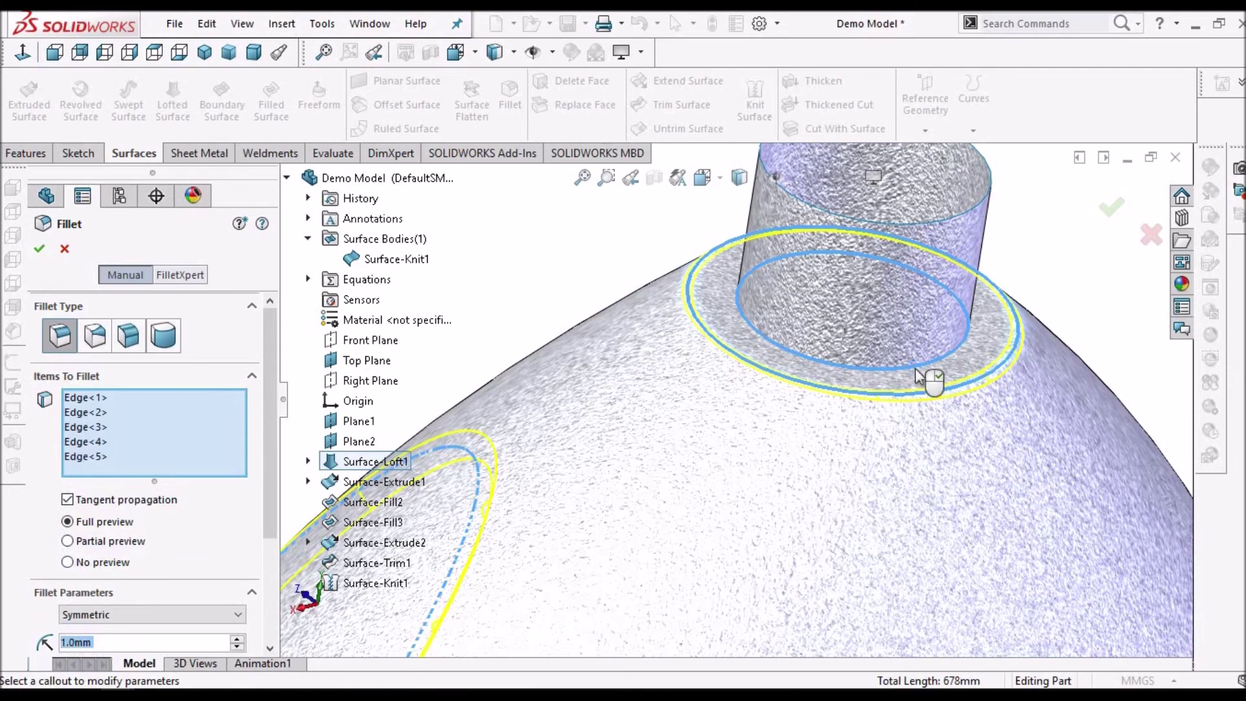
pyautogui.rightClick(547, 309)
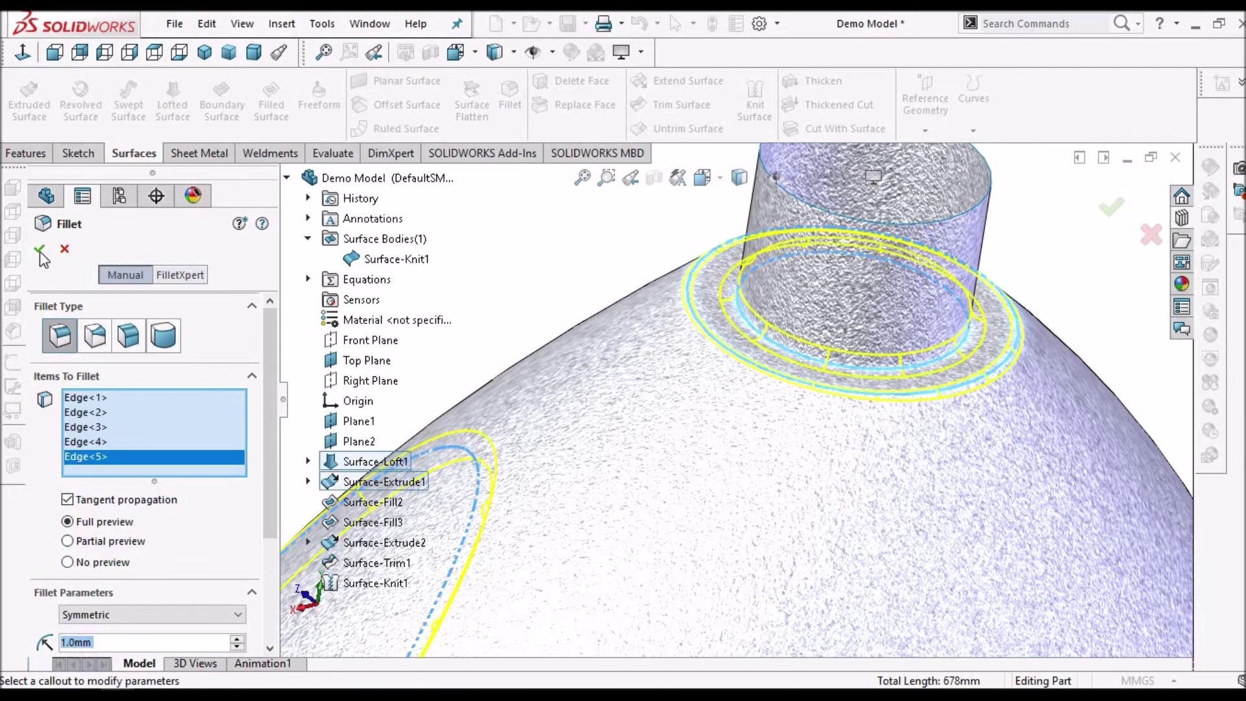
# Start a Thicken of the filleted bottle surface Fillet1 and set the thickness to 1 mm.
pyautogui.scroll(3, 547, 309)
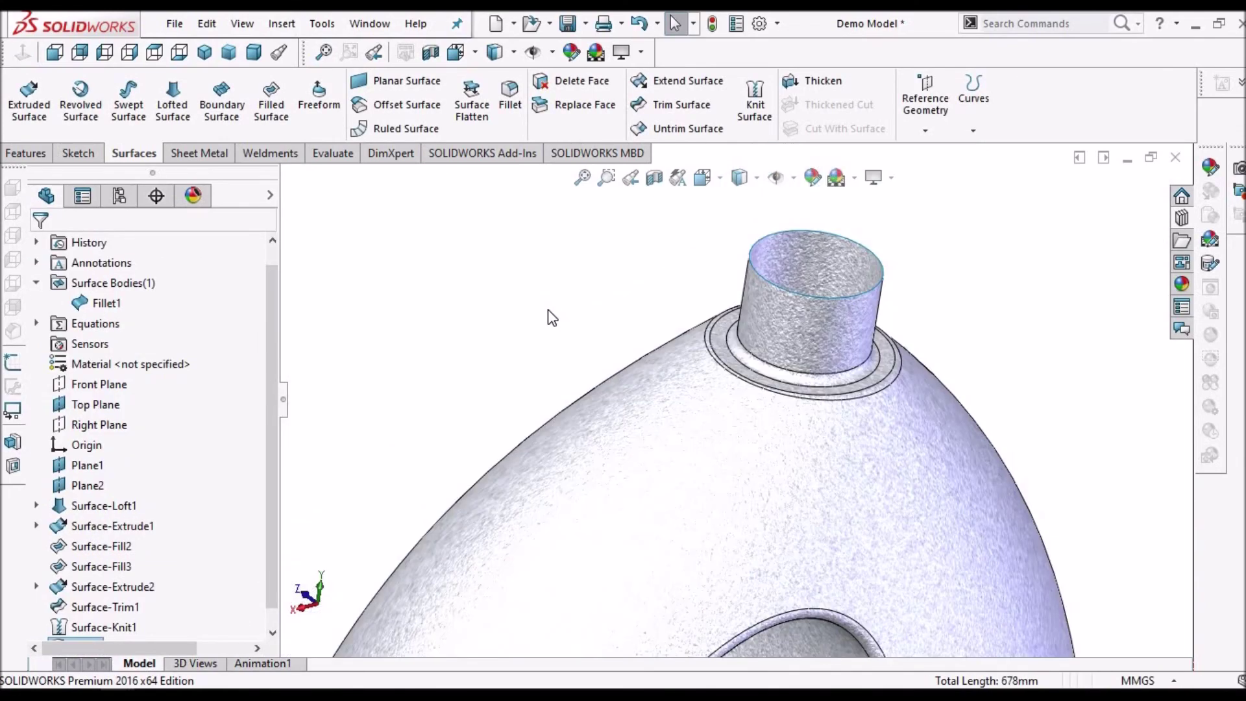
pyautogui.scroll(5, 693, 405)
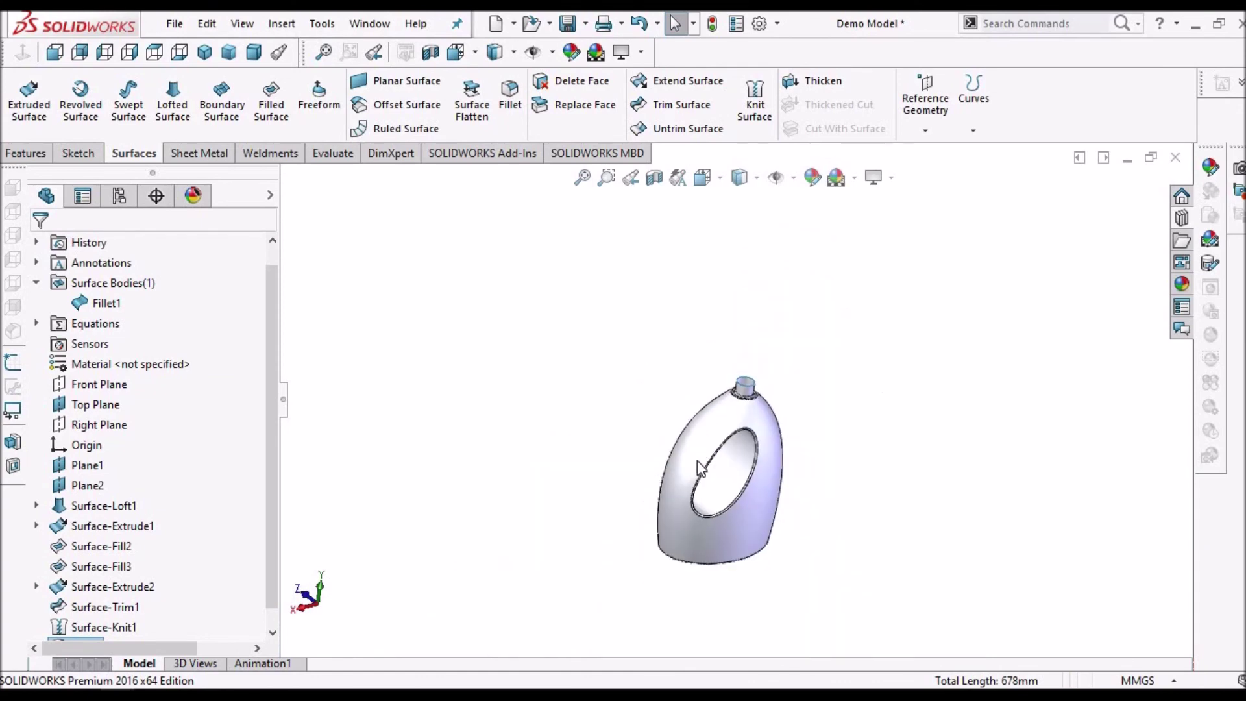
pyautogui.moveTo(807, 496); pyautogui.dragTo(837, 553, button='middle')
pyautogui.press('f')
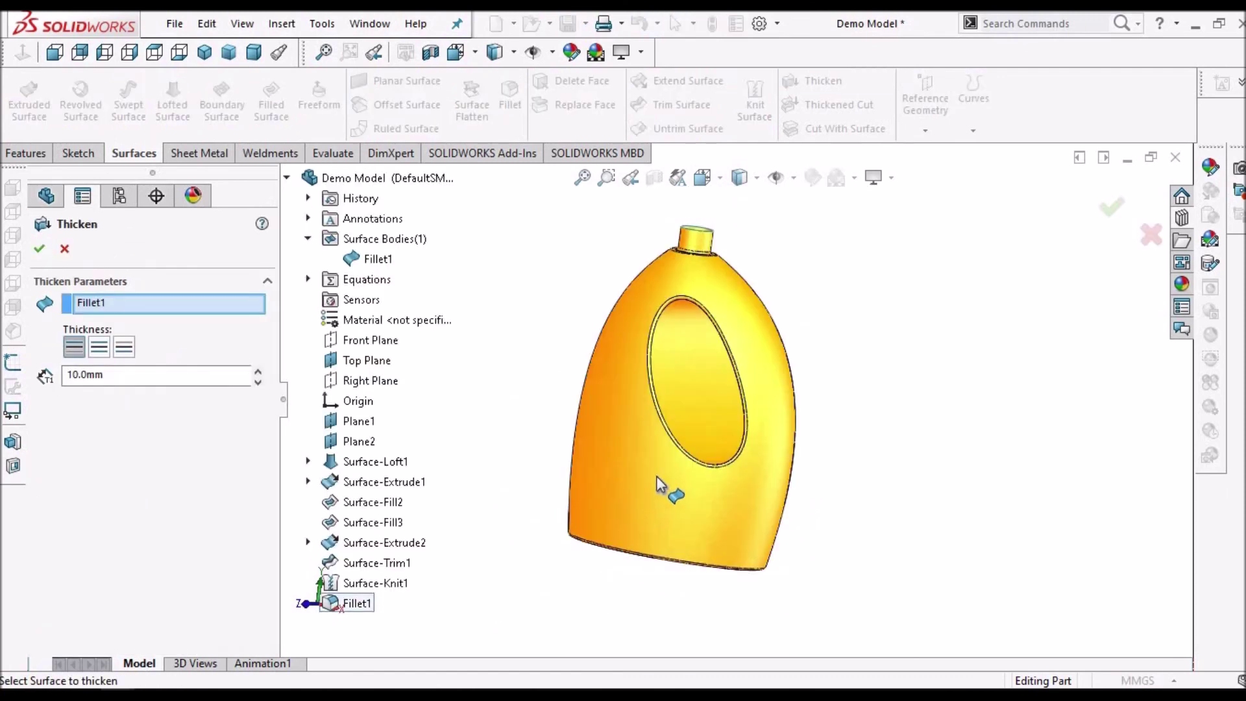
pyautogui.scroll(-2, 656, 477)
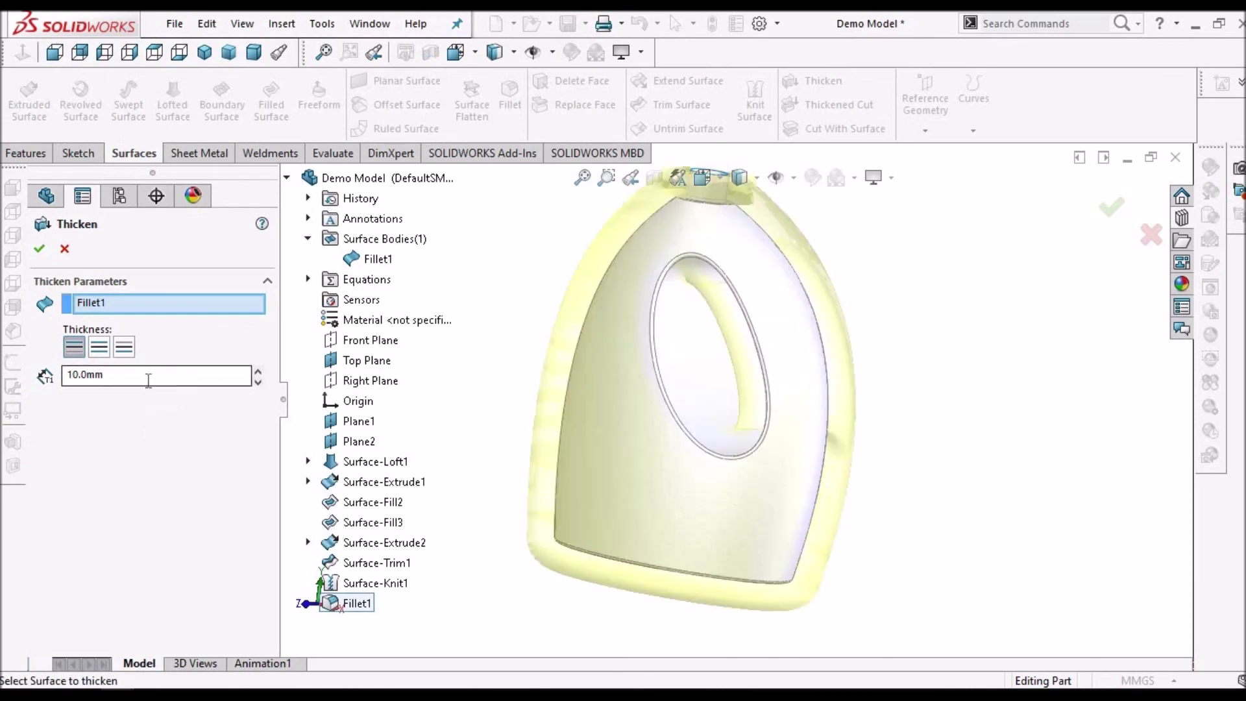
pyautogui.click(147, 376)
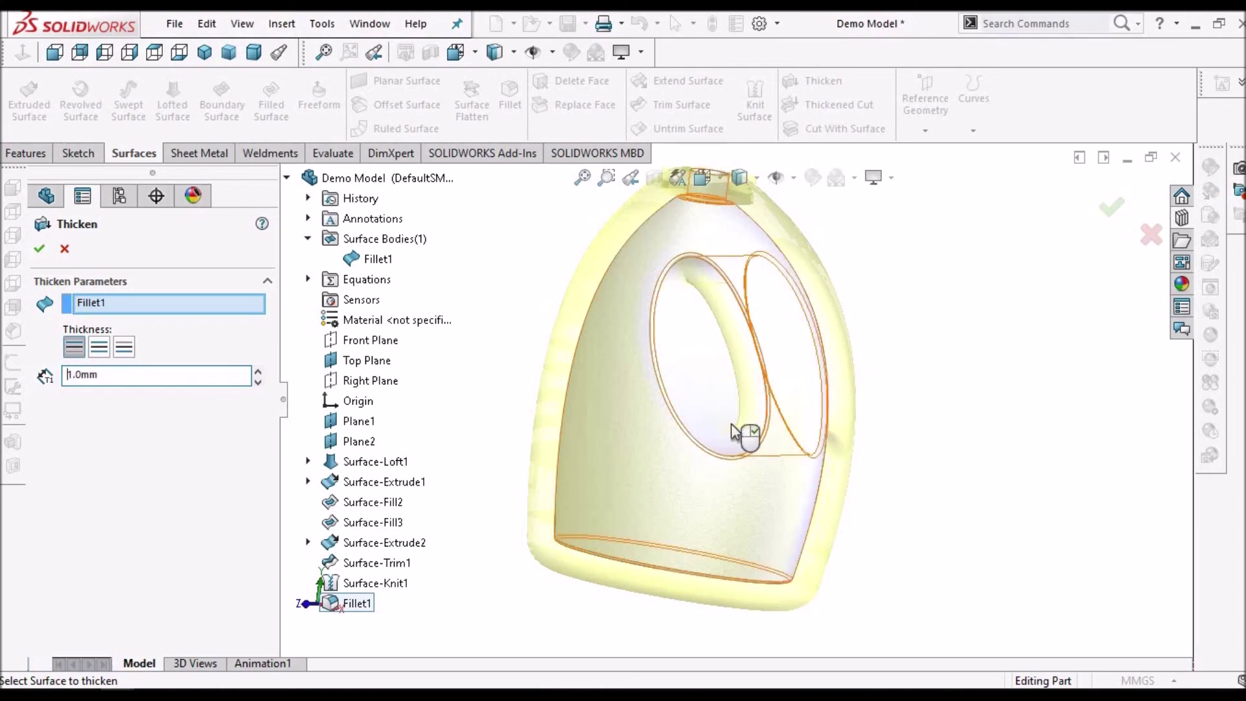
pyautogui.scroll(-4, 746, 448)
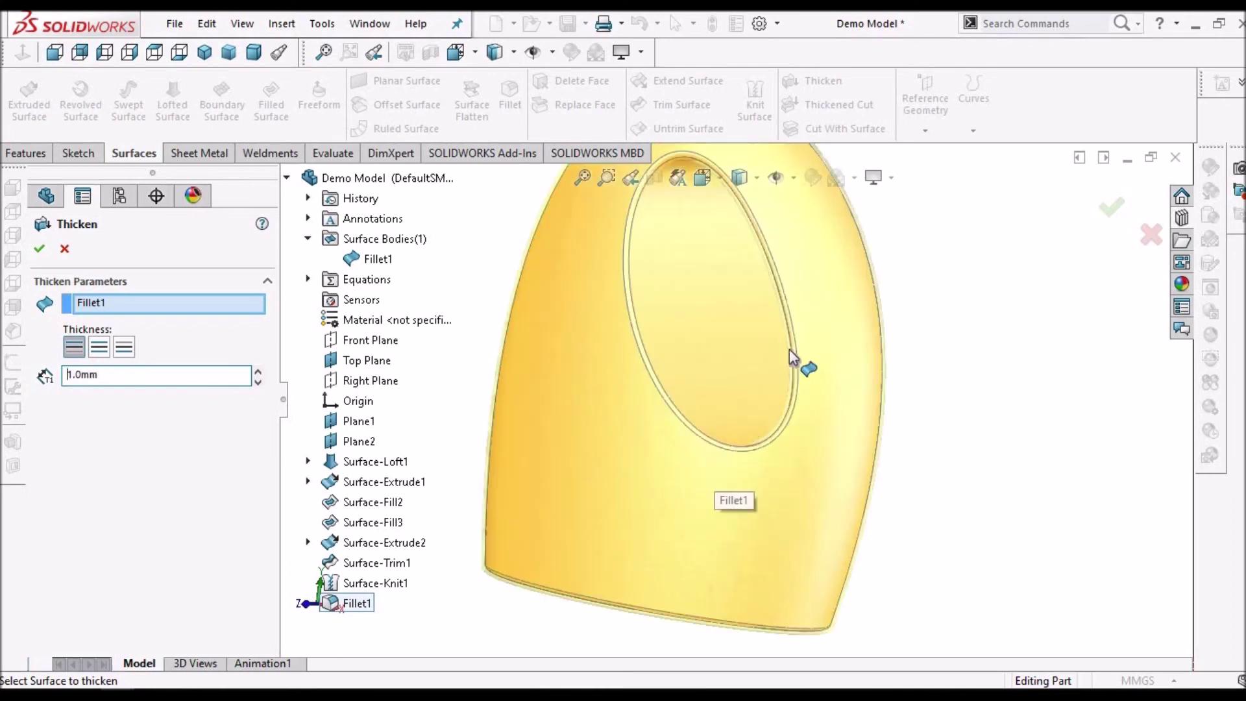
# Switch the thickening to side 2 so the wall grows inward, checking it in Front view, and apply the Thicken.
pyautogui.click(55, 53)
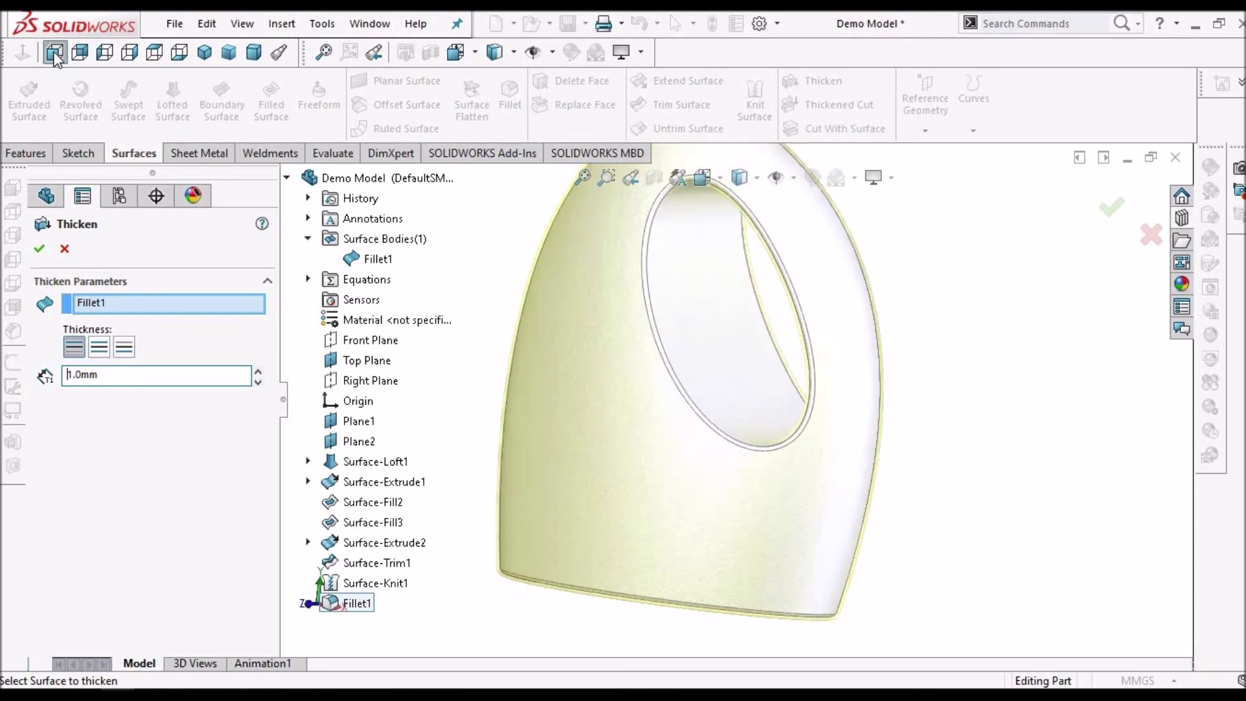
pyautogui.scroll(-5, 756, 279)
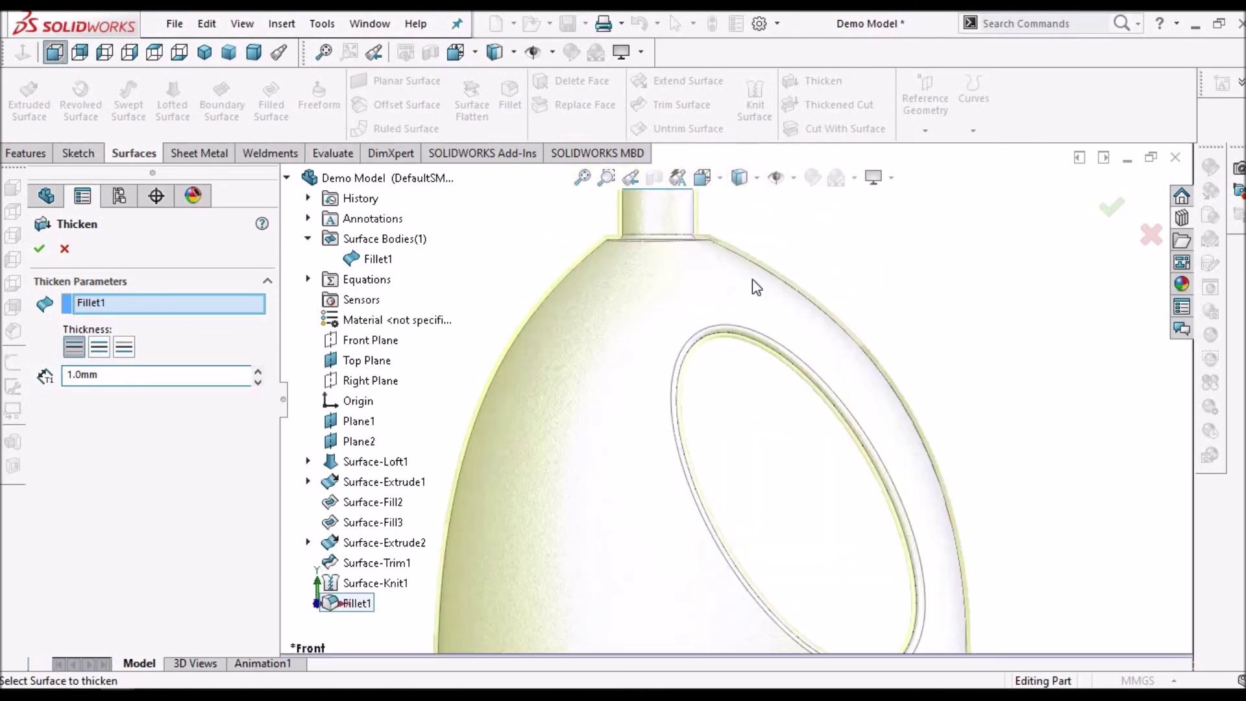
pyautogui.scroll(-3, 760, 286)
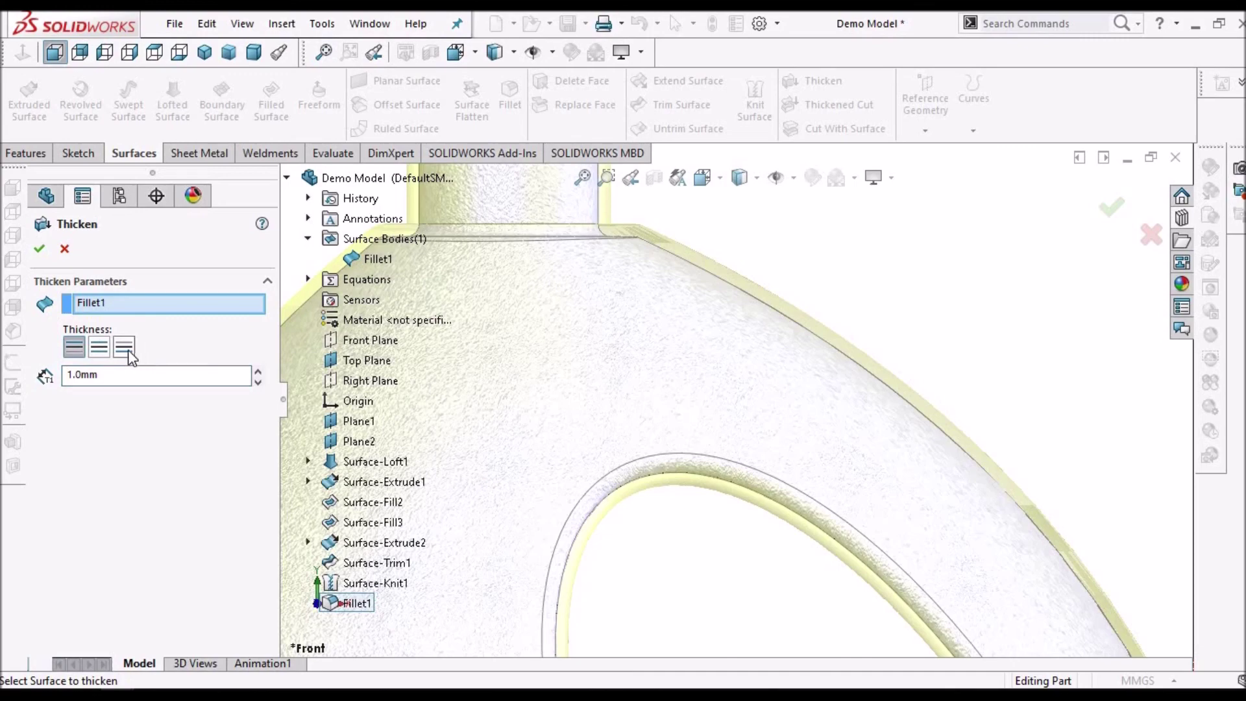
pyautogui.click(127, 349)
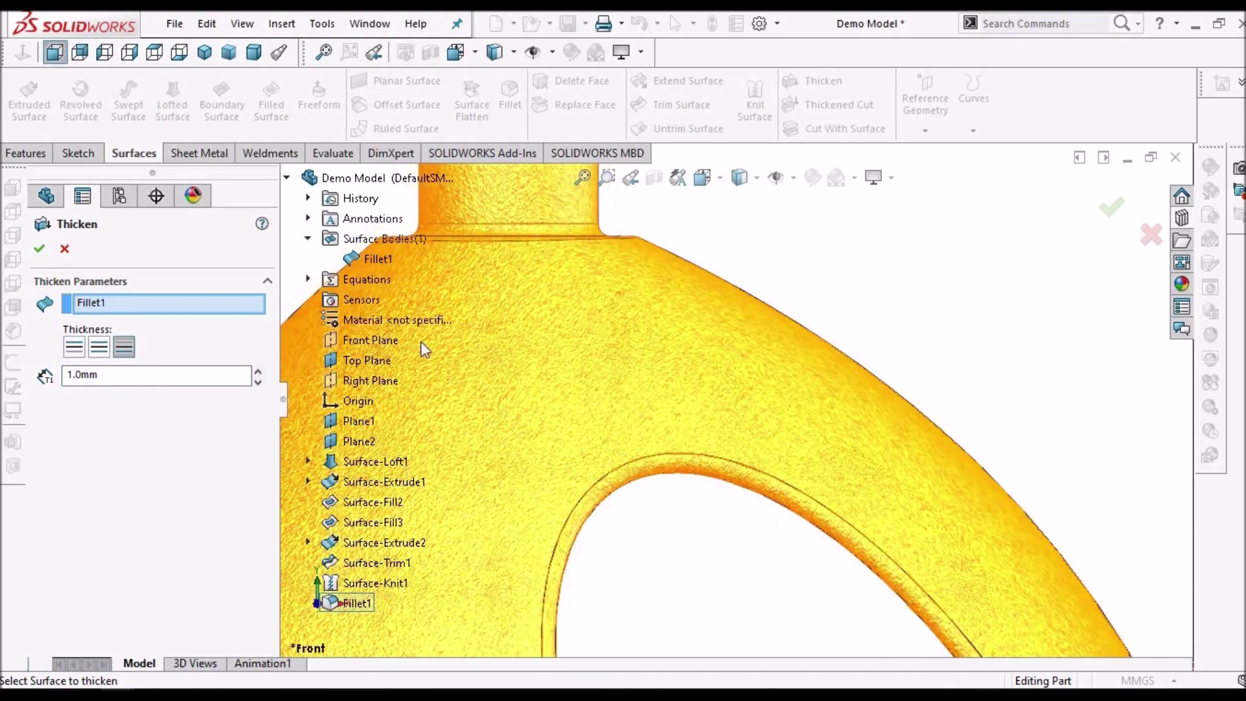
pyautogui.scroll(3, 842, 393)
pyautogui.scroll(2, 731, 509)
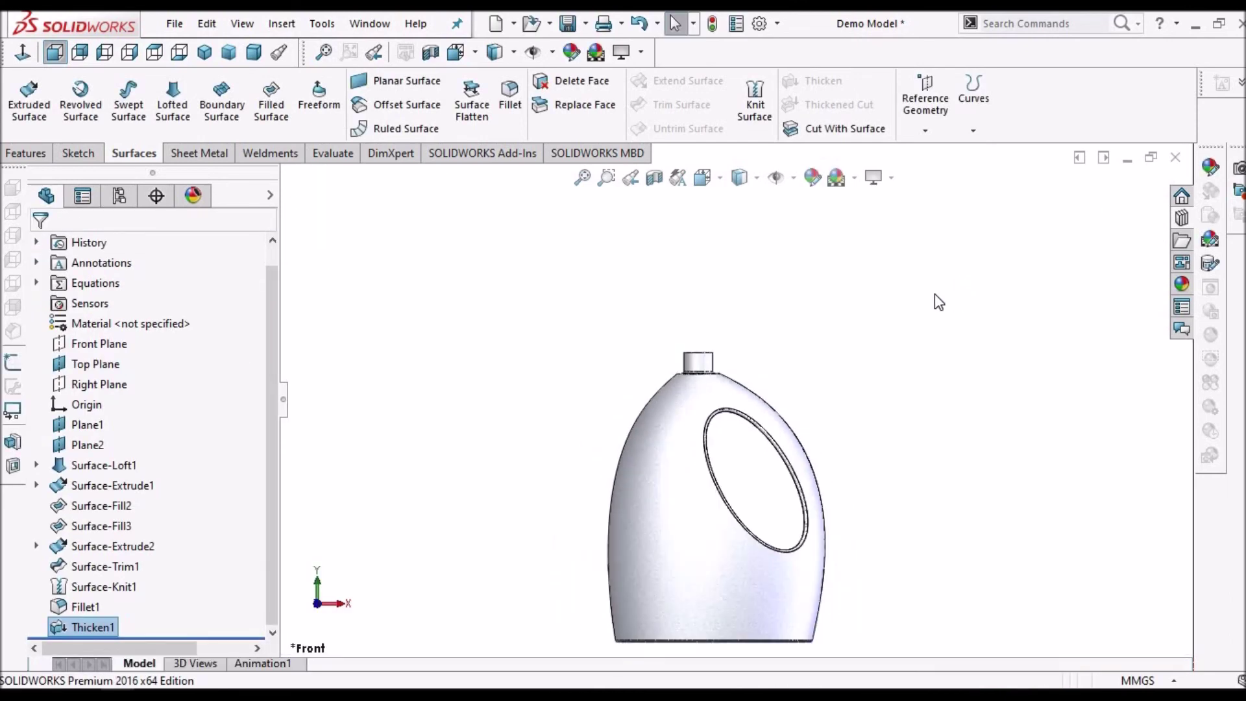
# Section the thickened bottle along the Front Plane with a 0 mm offset.
pyautogui.moveTo(844, 354); pyautogui.dragTo(753, 438, button='middle')
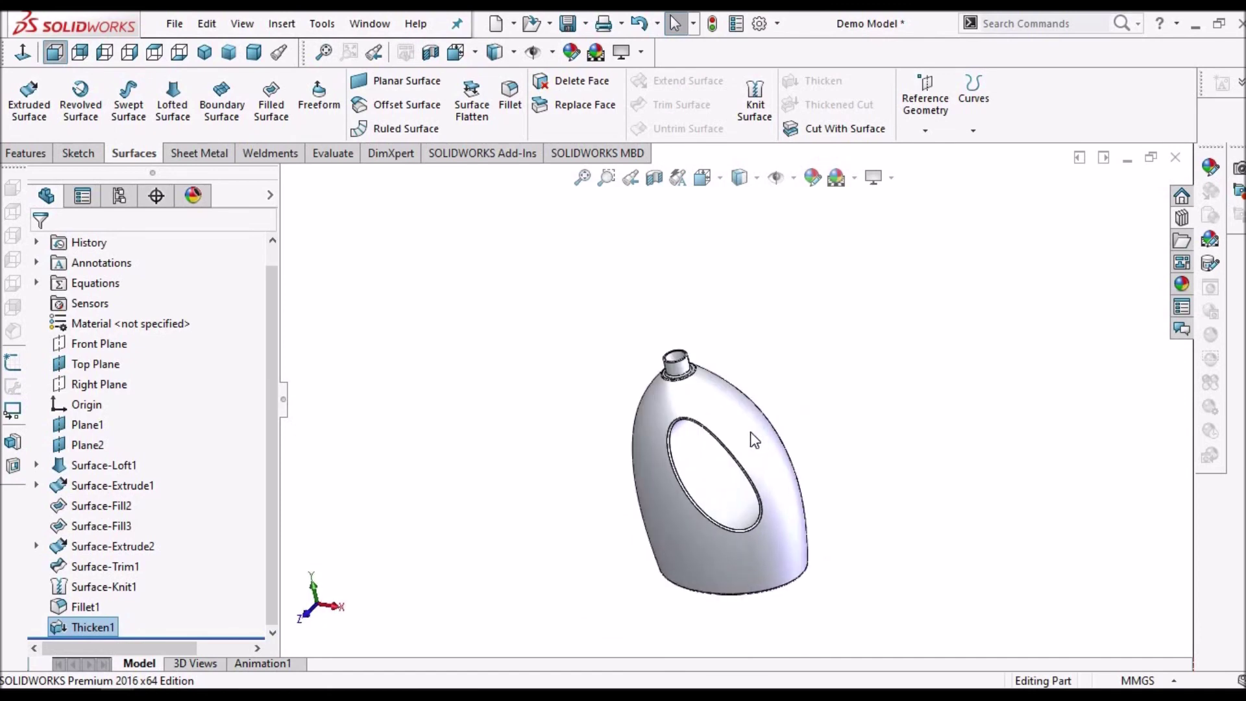
pyautogui.scroll(-3, 750, 431)
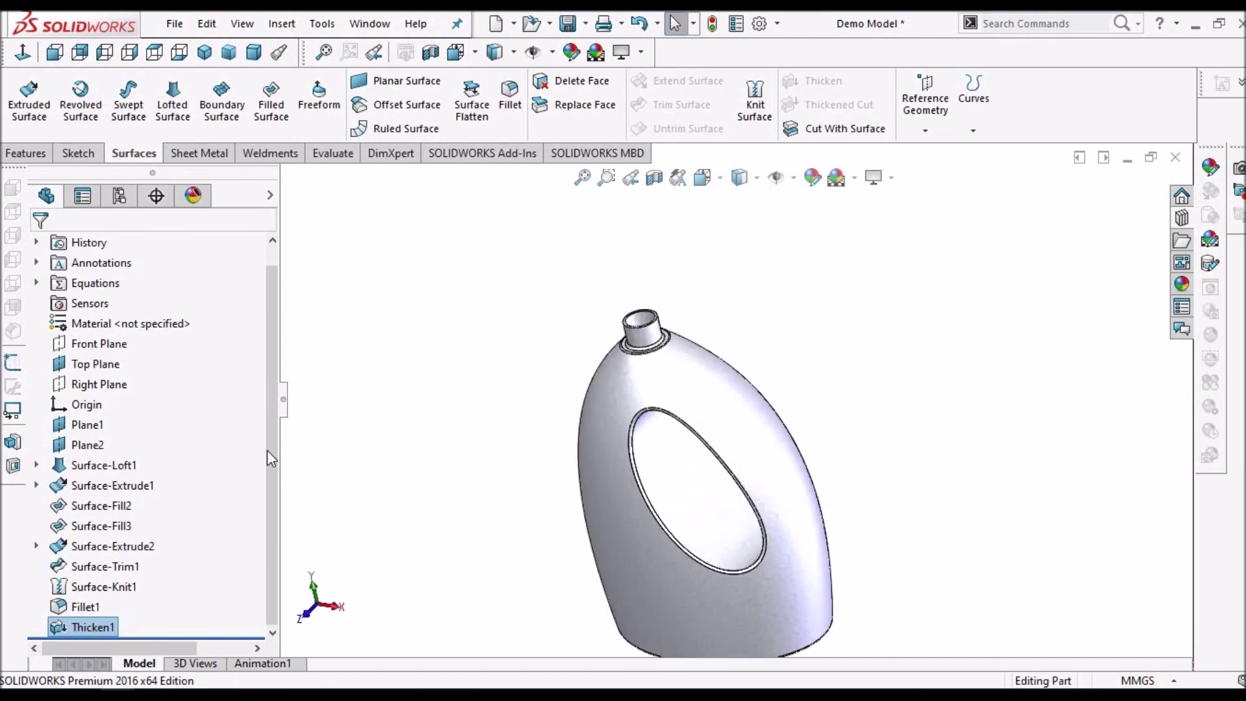
pyautogui.click(99, 345)
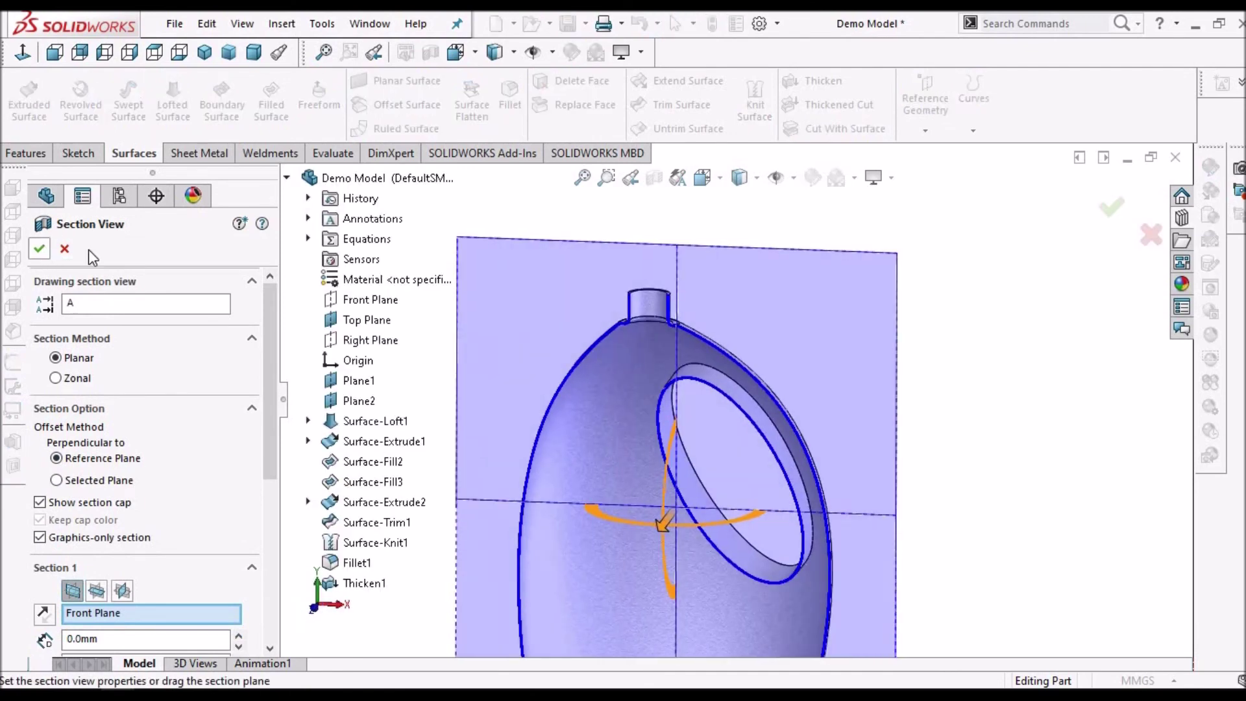
pyautogui.click(39, 248)
pyautogui.press('Escape')
# Examine the sectioned bottle's wall and handle opening from several angles, and turn the section view off.
pyautogui.scroll(2, 742, 457)
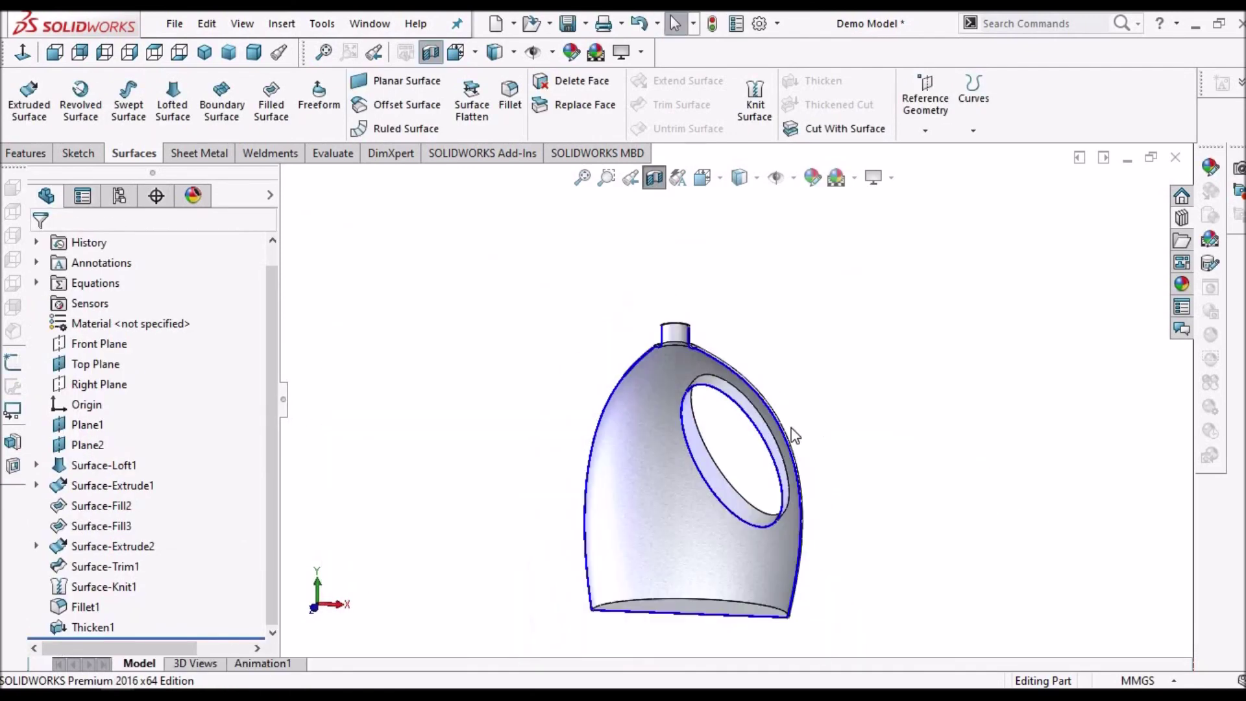
pyautogui.scroll(-8, 741, 457)
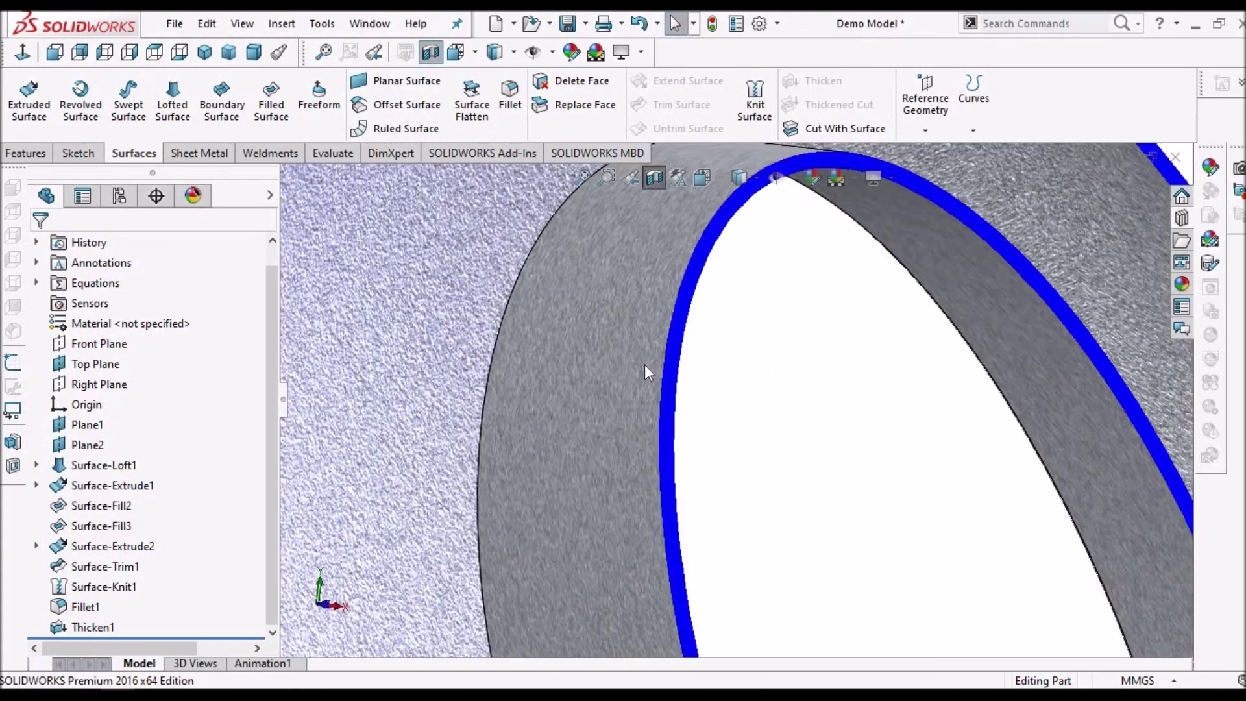
pyautogui.moveTo(644, 364); pyautogui.dragTo(737, 453, button='middle')
pyautogui.scroll(5, 673, 391)
pyautogui.moveTo(672, 390); pyautogui.dragTo(747, 407, button='middle')
pyautogui.scroll(4, 747, 407)
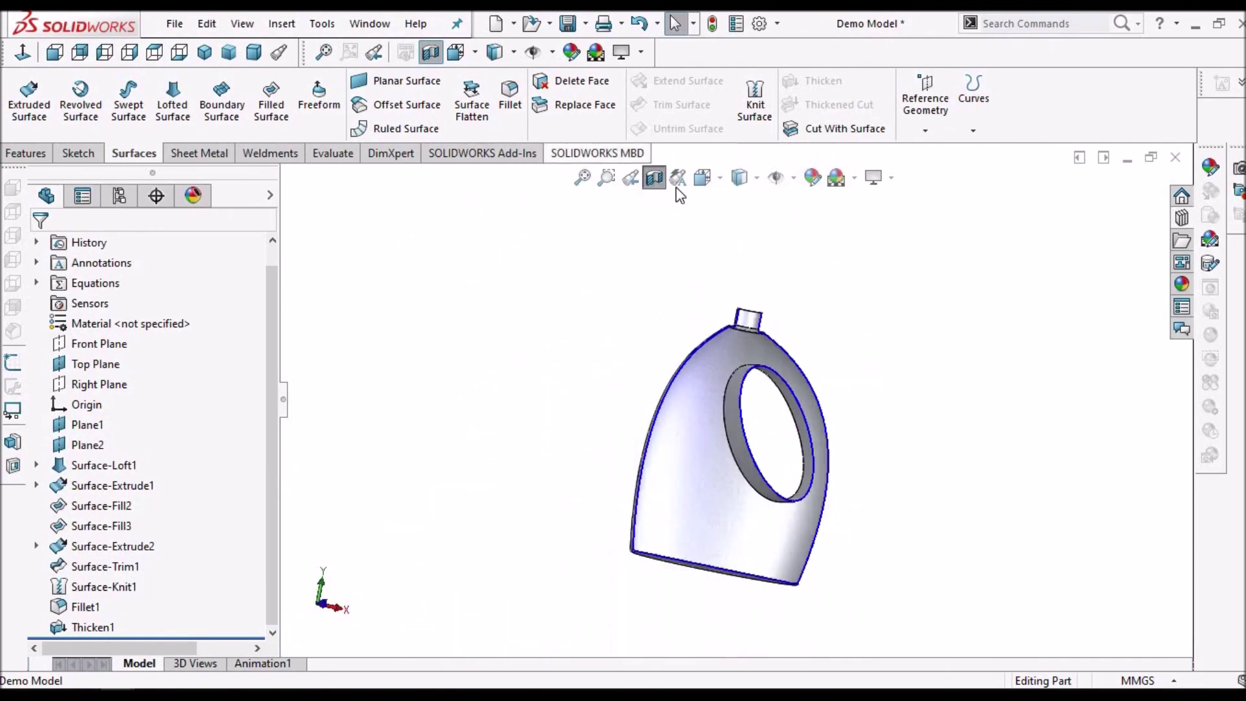
pyautogui.click(654, 177)
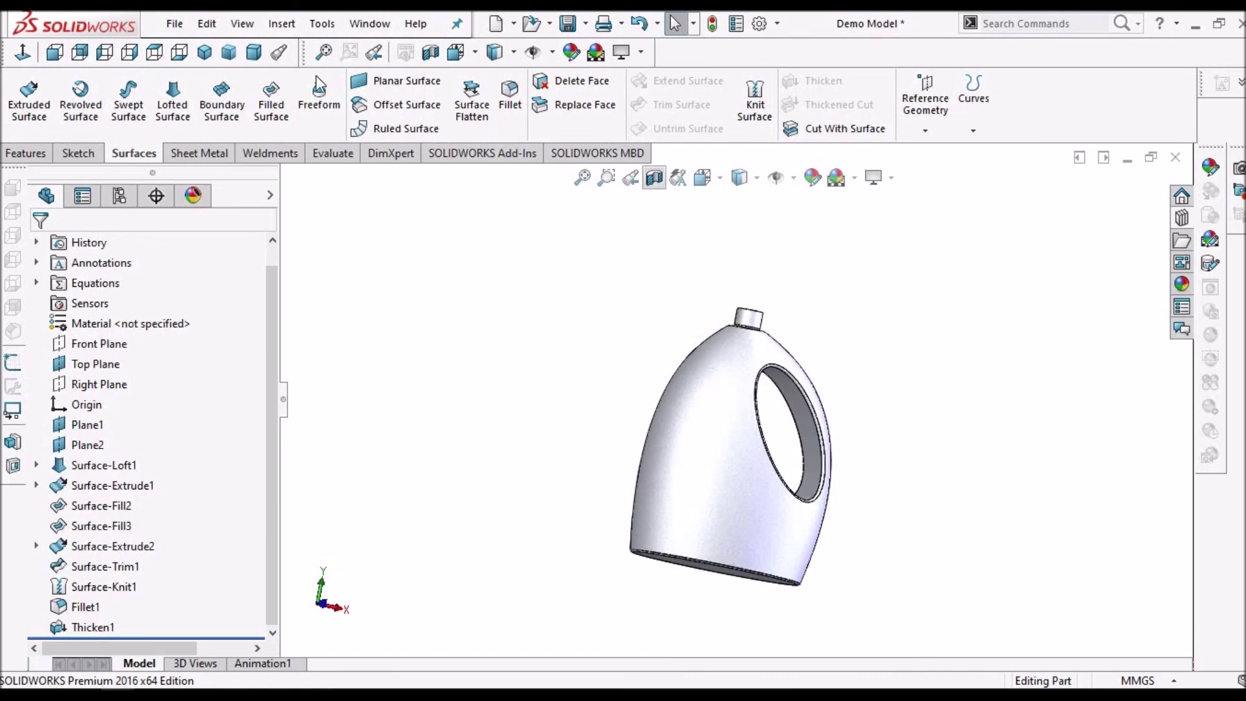
# Inspect the finished bottle by rotating it and return it to the Dimetric view.
pyautogui.click(254, 52)
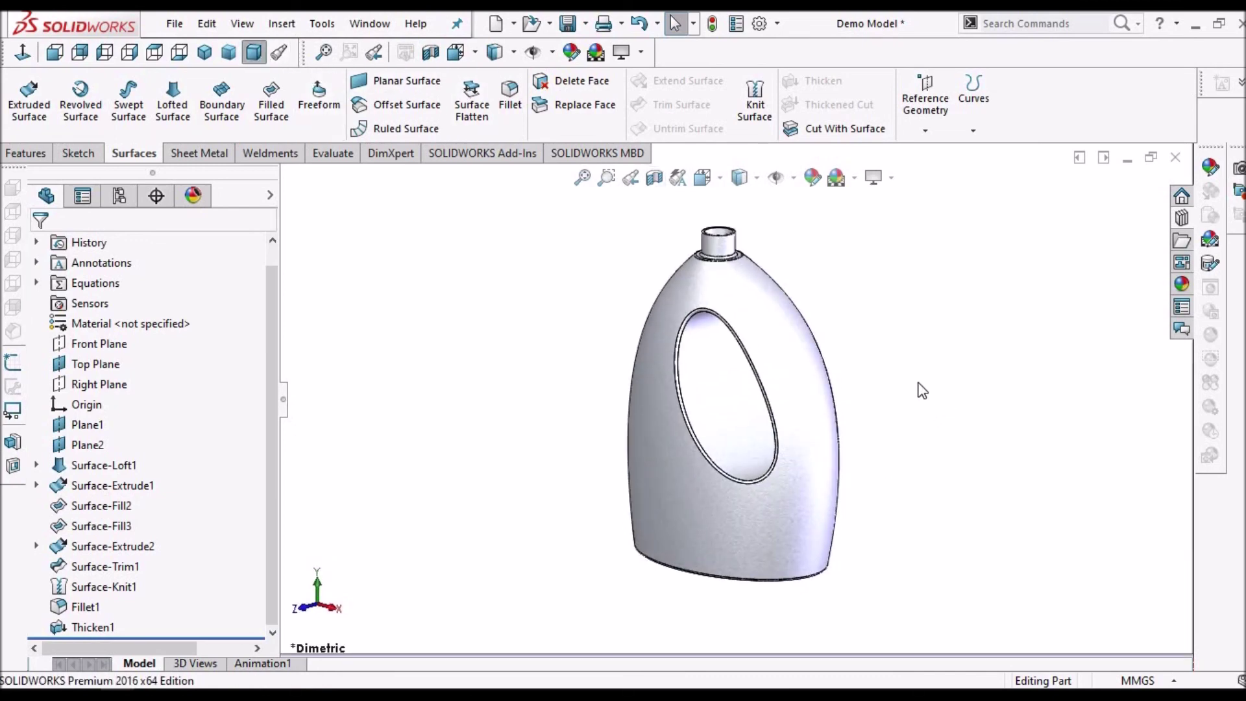
pyautogui.moveTo(767, 419); pyautogui.dragTo(649, 390, button='middle')
pyautogui.click(254, 53)
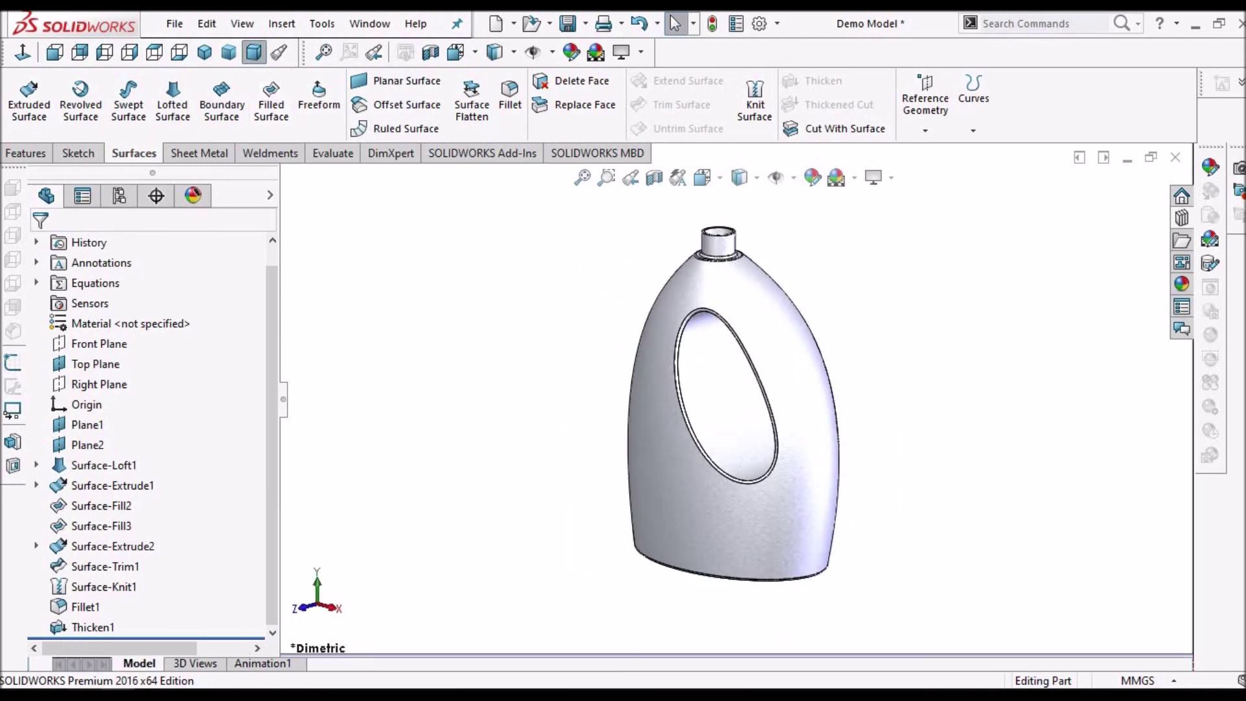